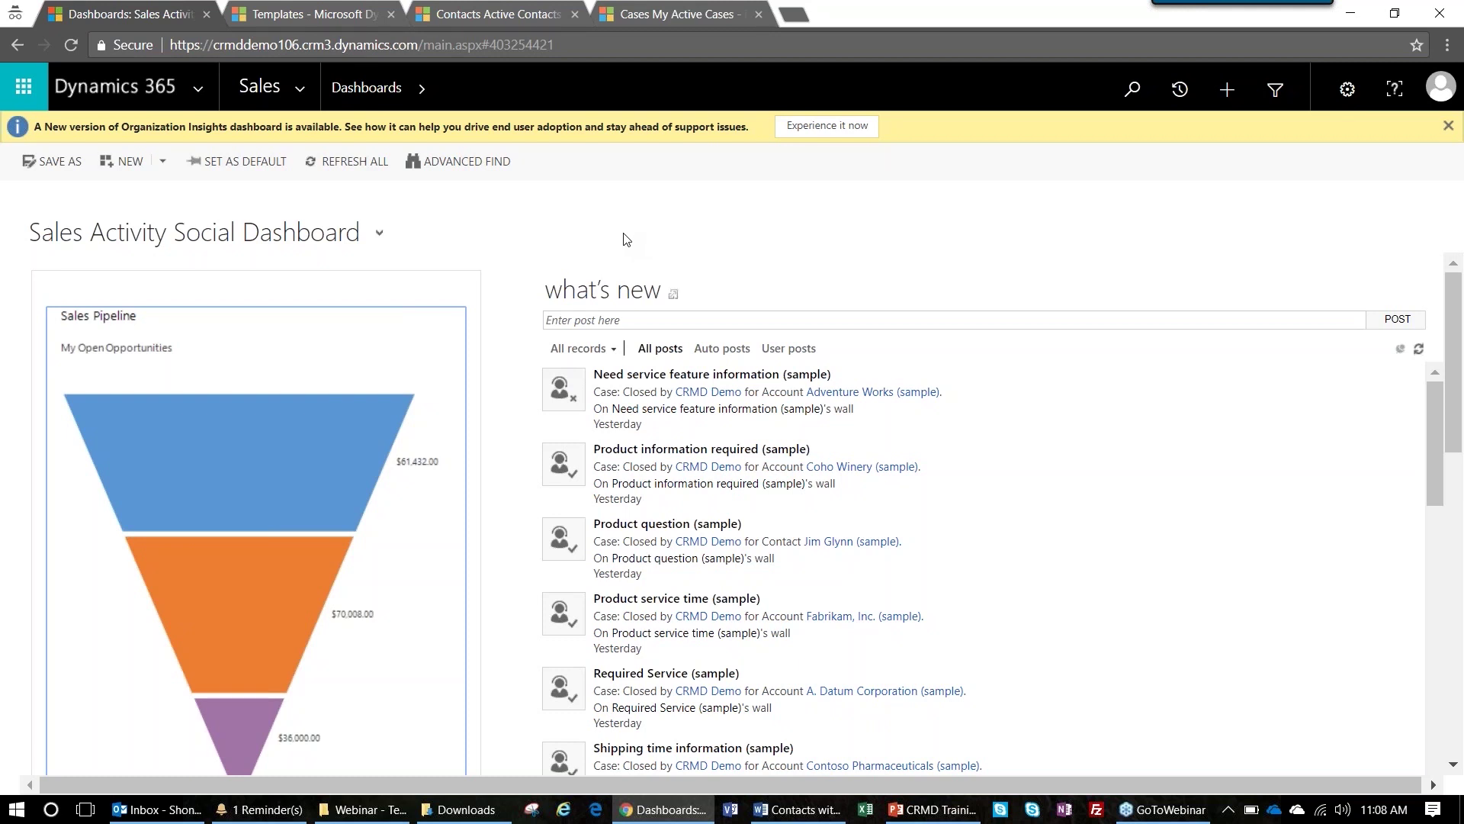
View the list of available document templates among the Settings templates and dismiss the introduction to generating documents.
{"action": "left_click", "coordinate": [298, 91]}
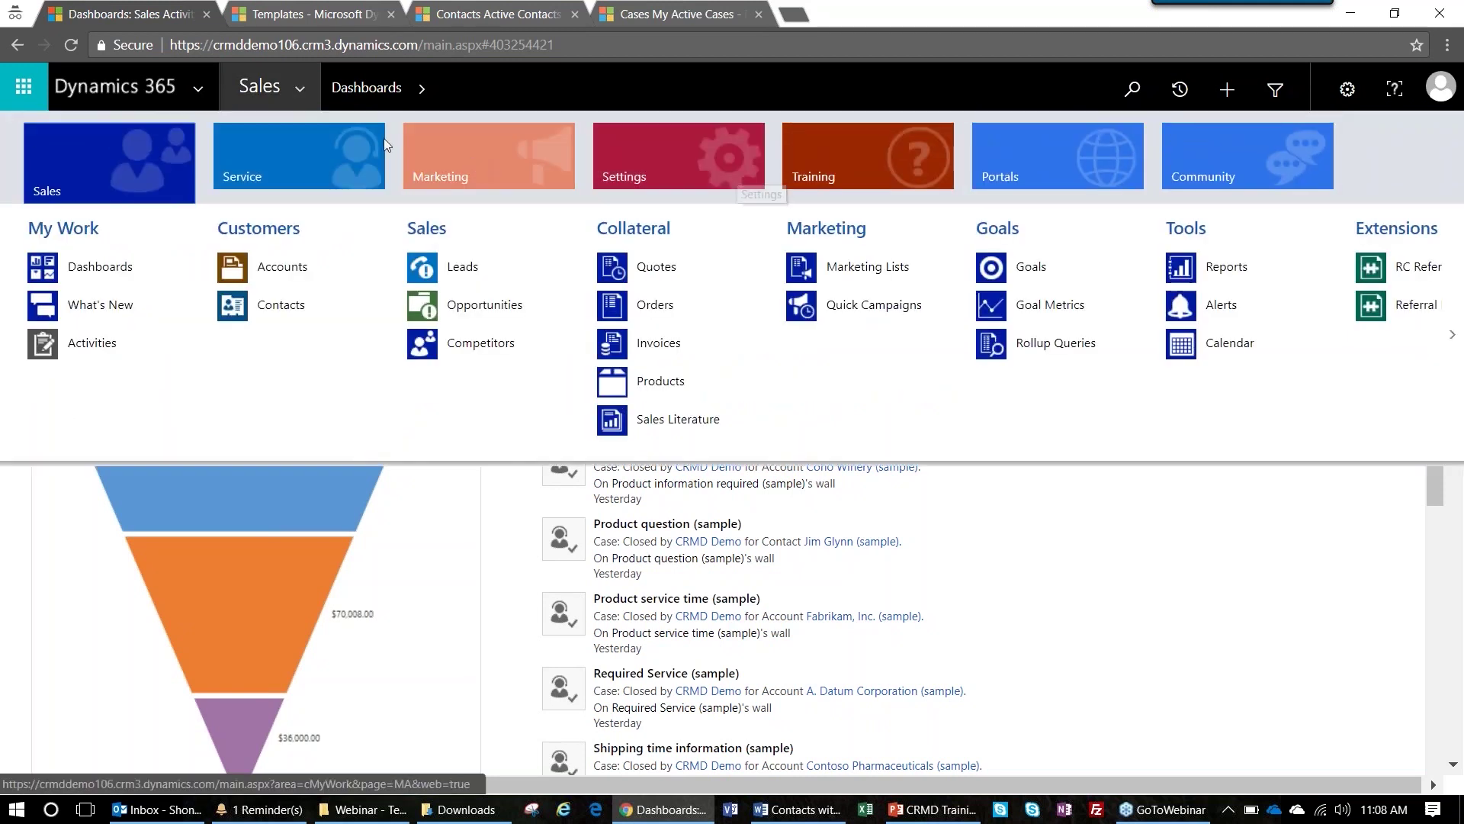
{"action": "left_click", "coordinate": [678, 172]}
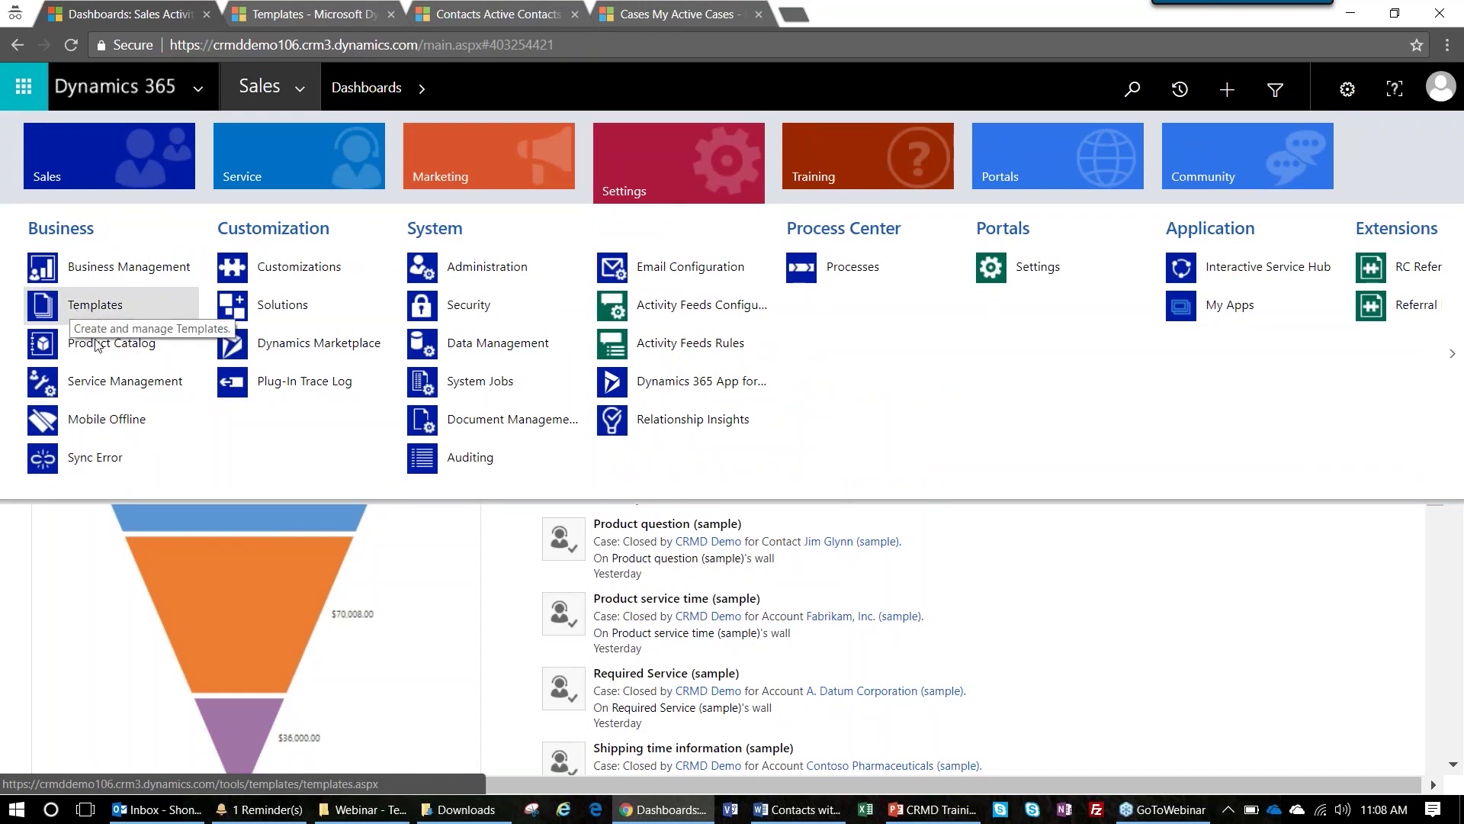
{"action": "left_click", "coordinate": [95, 308]}
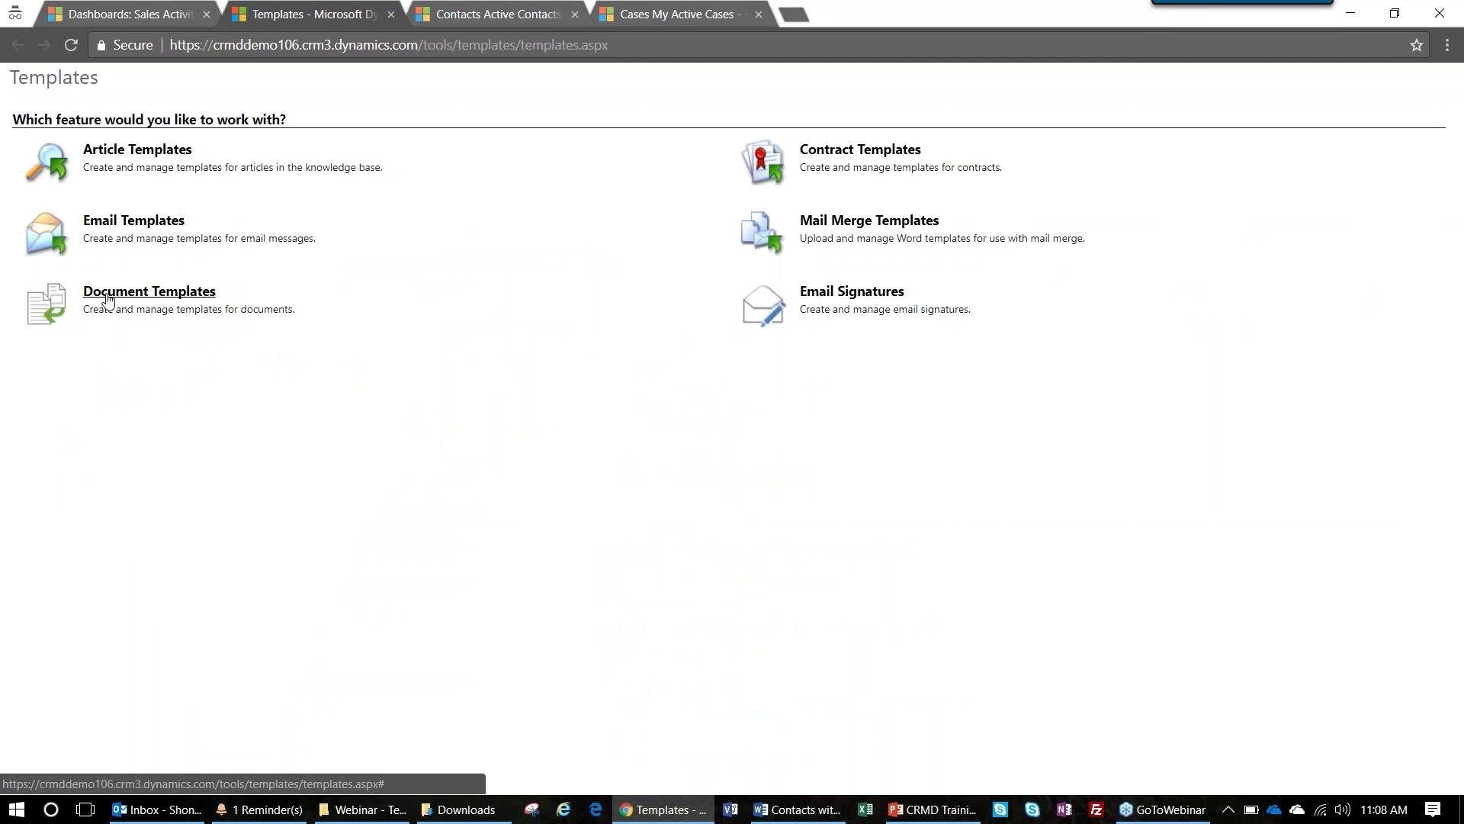
{"action": "left_click", "coordinate": [142, 303]}
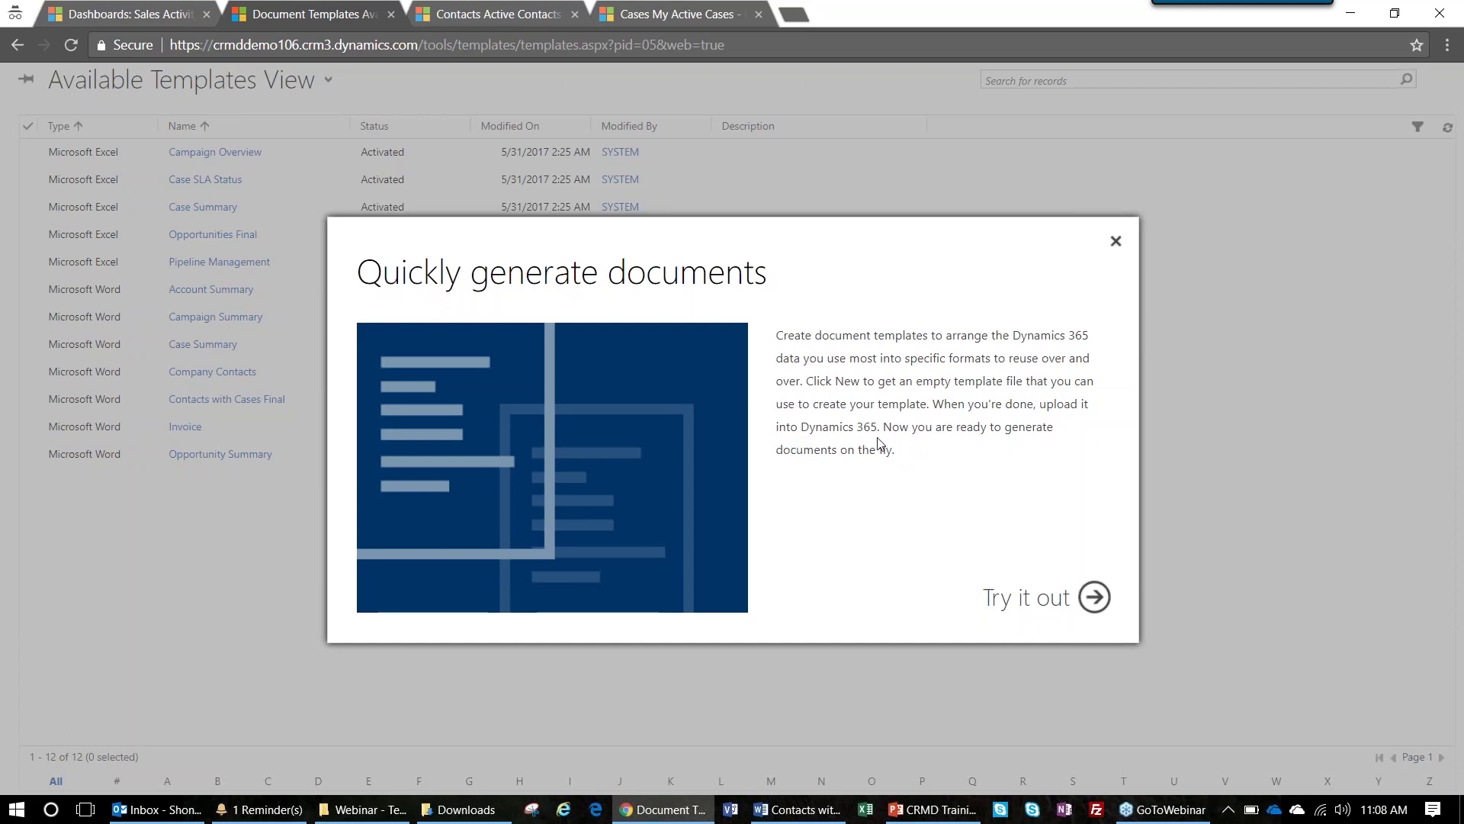
{"action": "left_click", "coordinate": [1116, 241]}
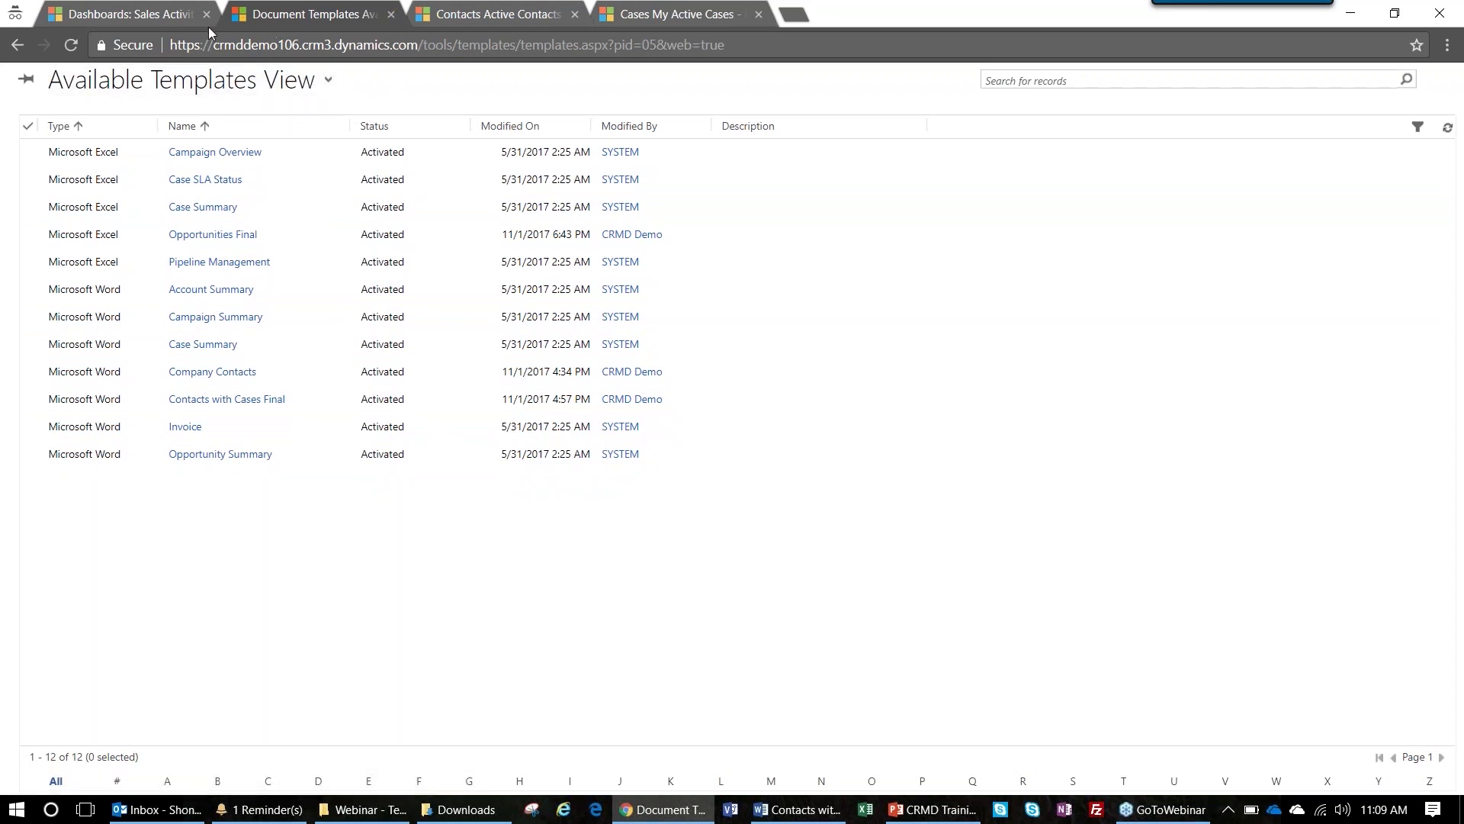
Return to the sales dashboard page and open the document templates list from the Settings area there.
{"action": "left_click", "coordinate": [177, 16]}
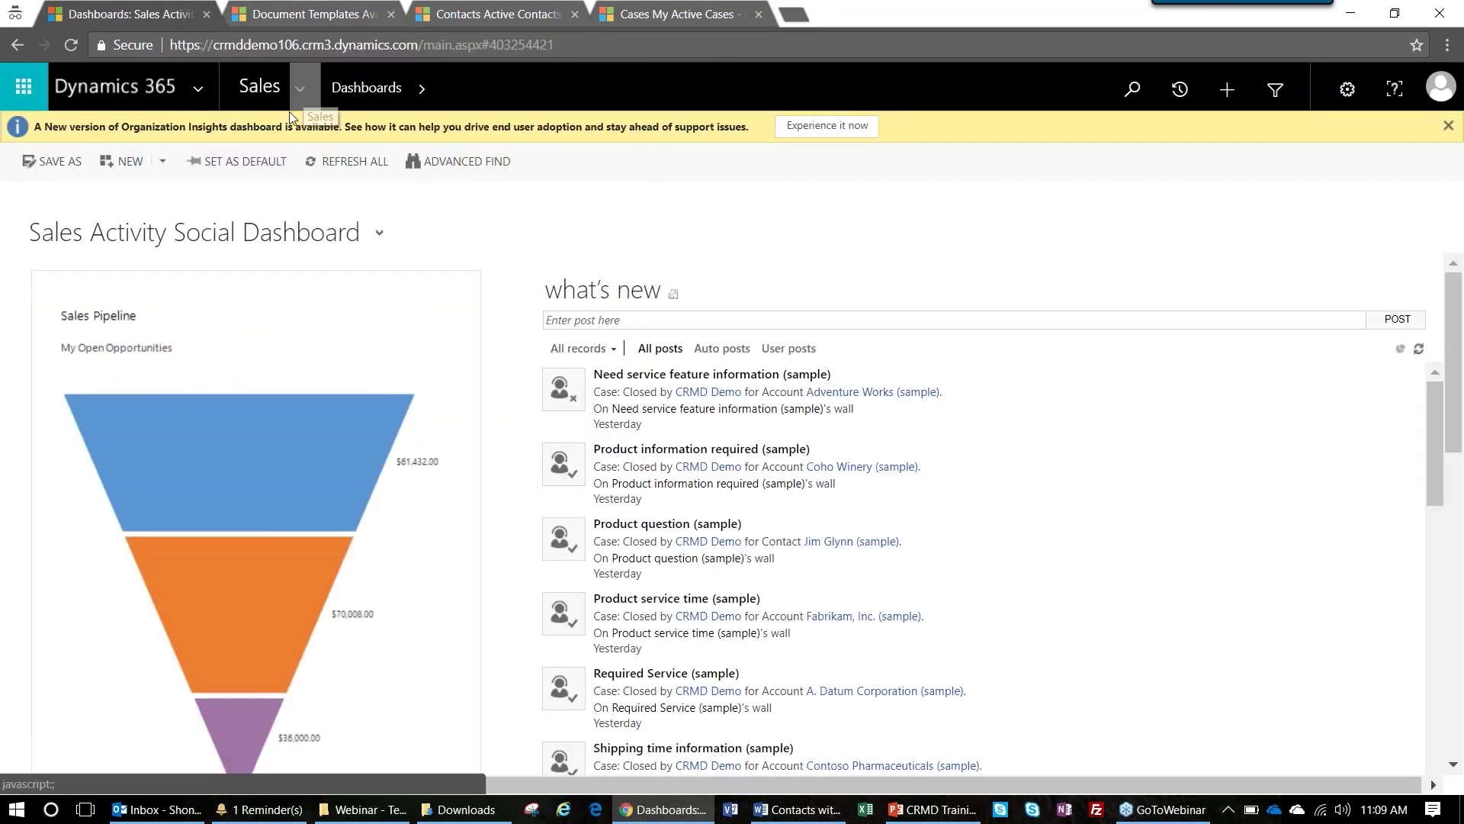
{"action": "left_click", "coordinate": [298, 90]}
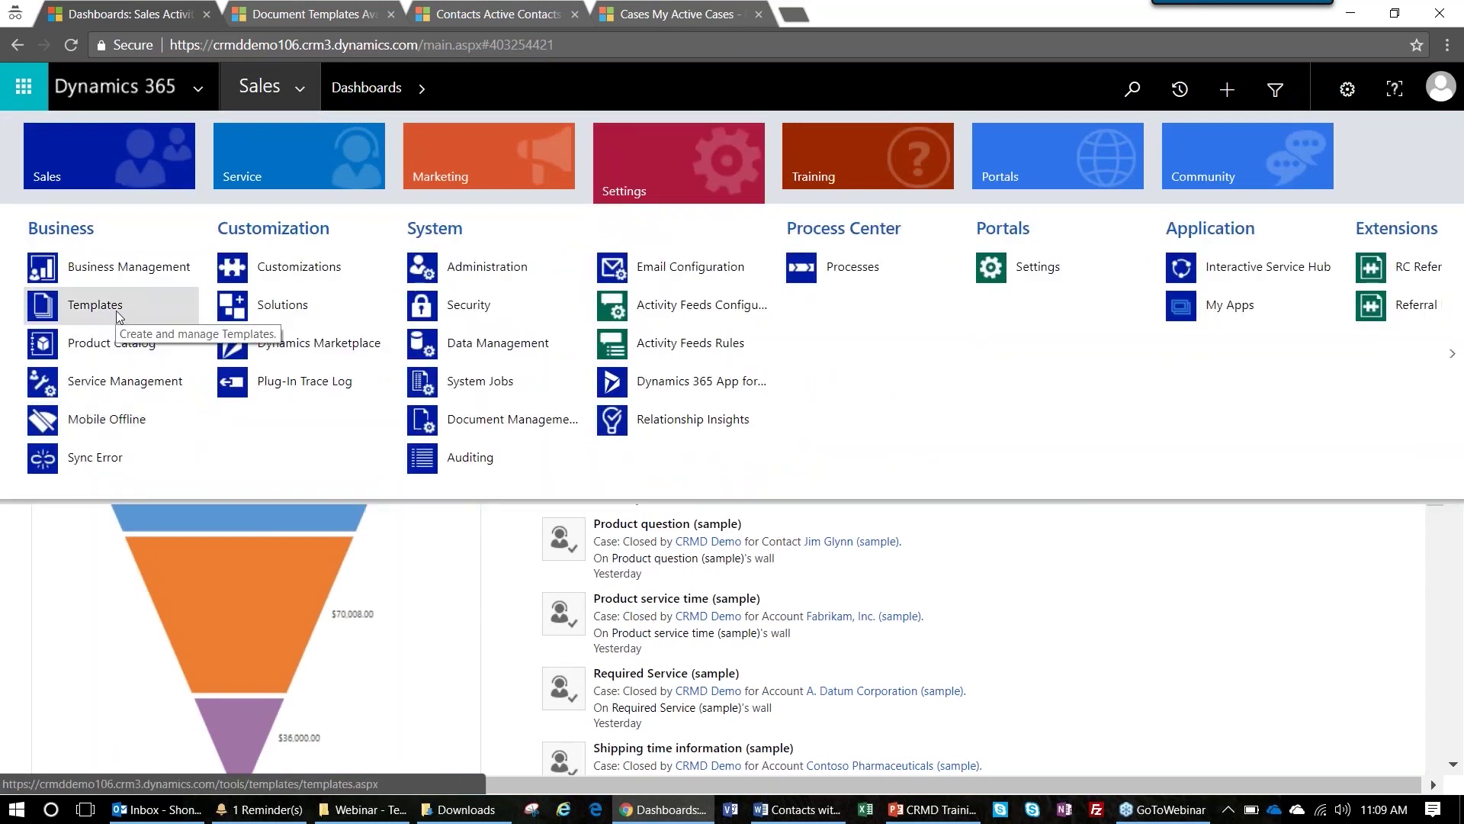
{"action": "left_click", "coordinate": [118, 314]}
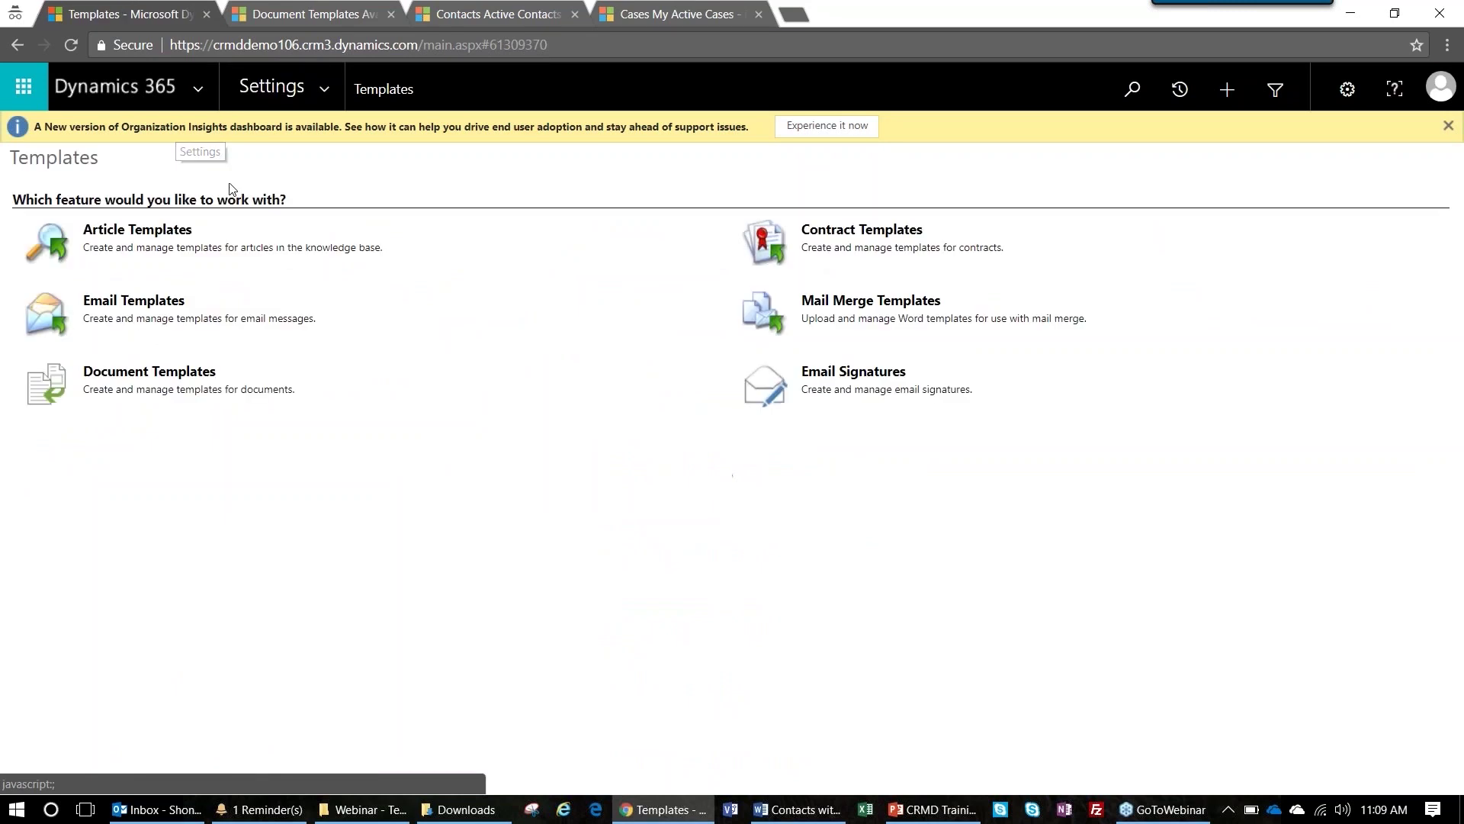
{"action": "left_click", "coordinate": [180, 376]}
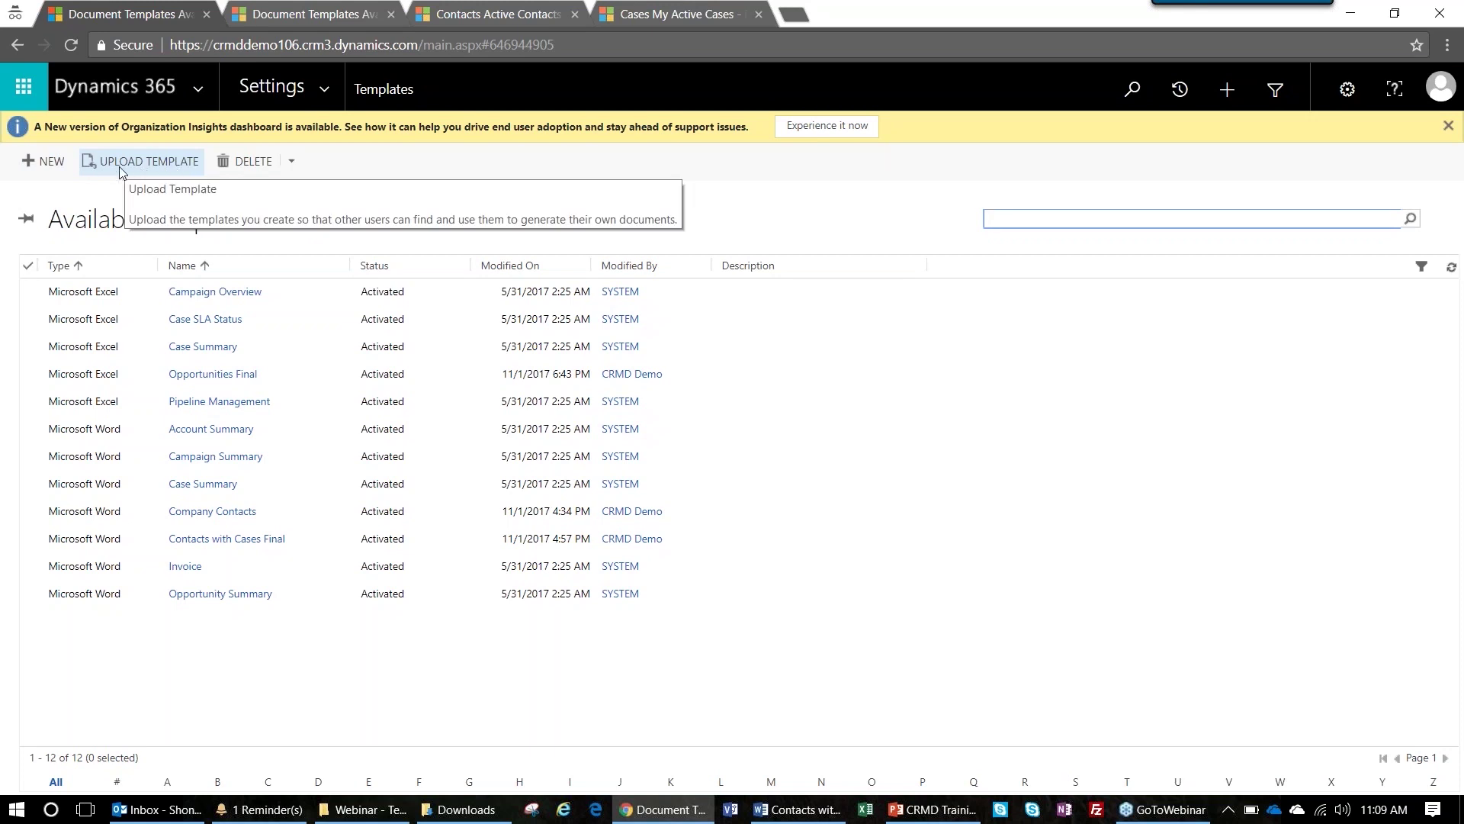
Start a new Word template filtered by the Contact entity and proceed to its relationship selection.
{"action": "left_click", "coordinate": [52, 161]}
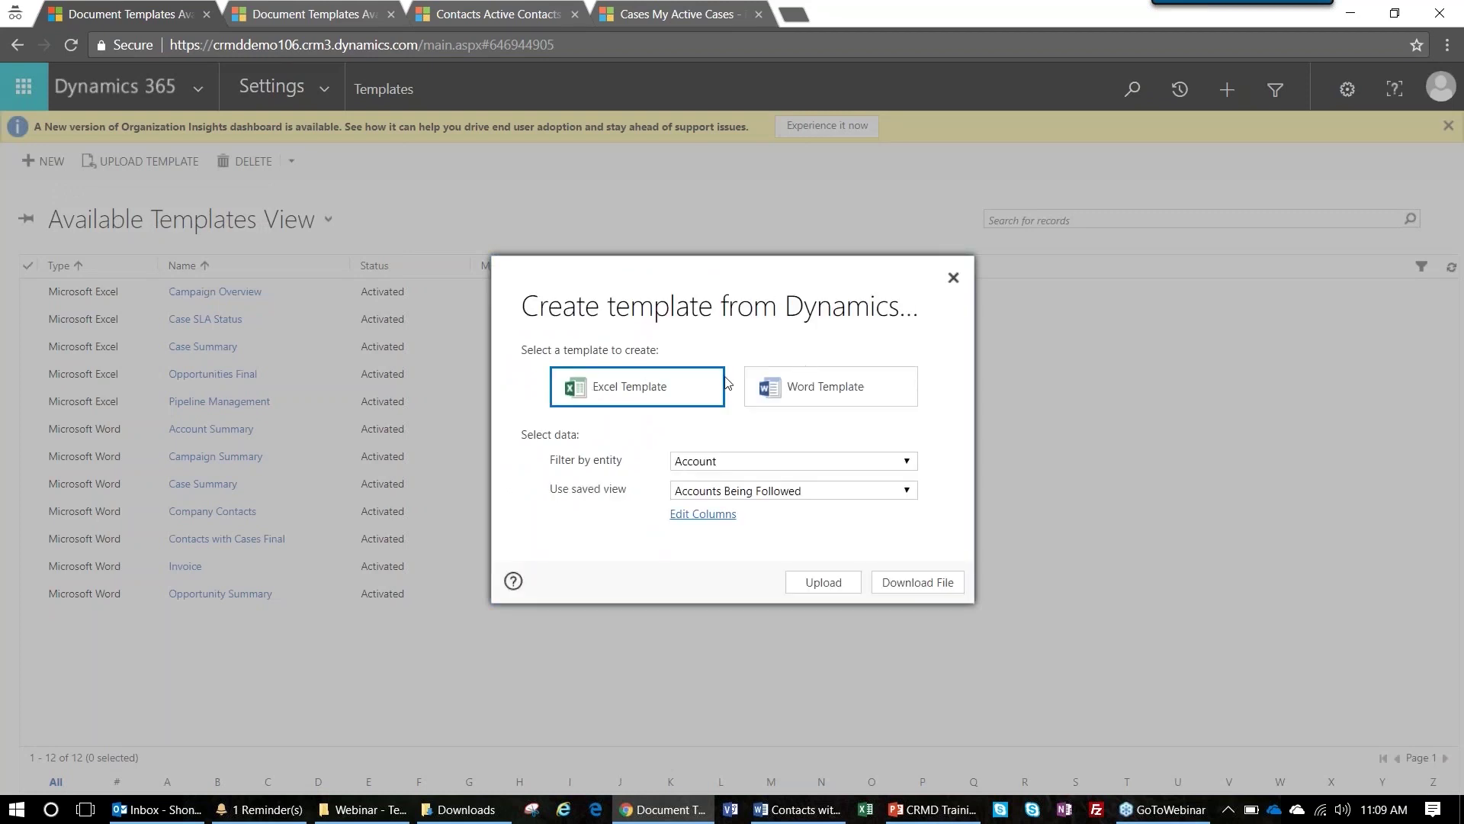
{"action": "left_click", "coordinate": [854, 393]}
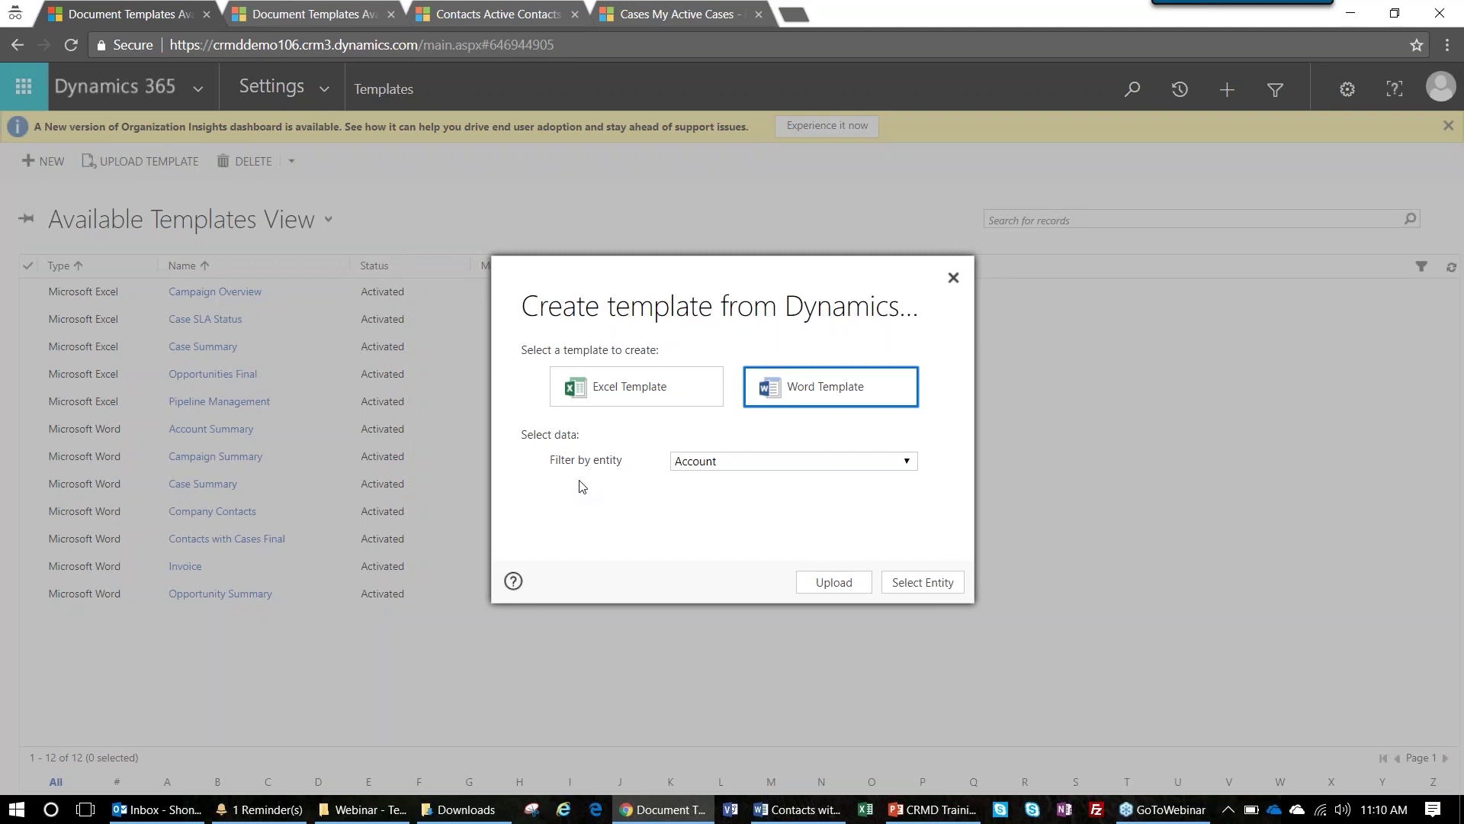
{"action": "left_click", "coordinate": [722, 467]}
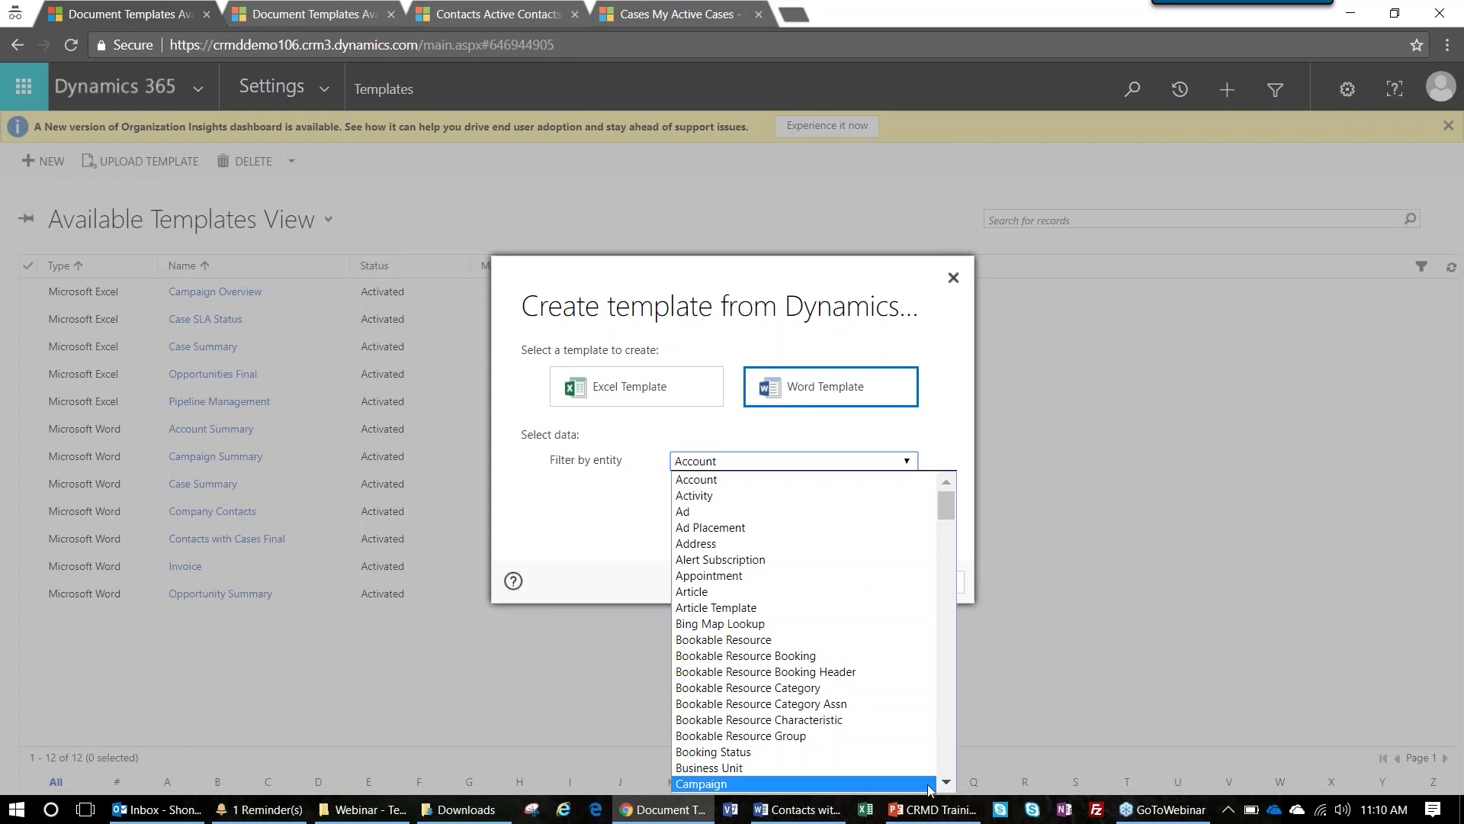
{"action": "scroll", "coordinate": [947, 782], "scroll_direction": "down", "scroll_amount": 3}
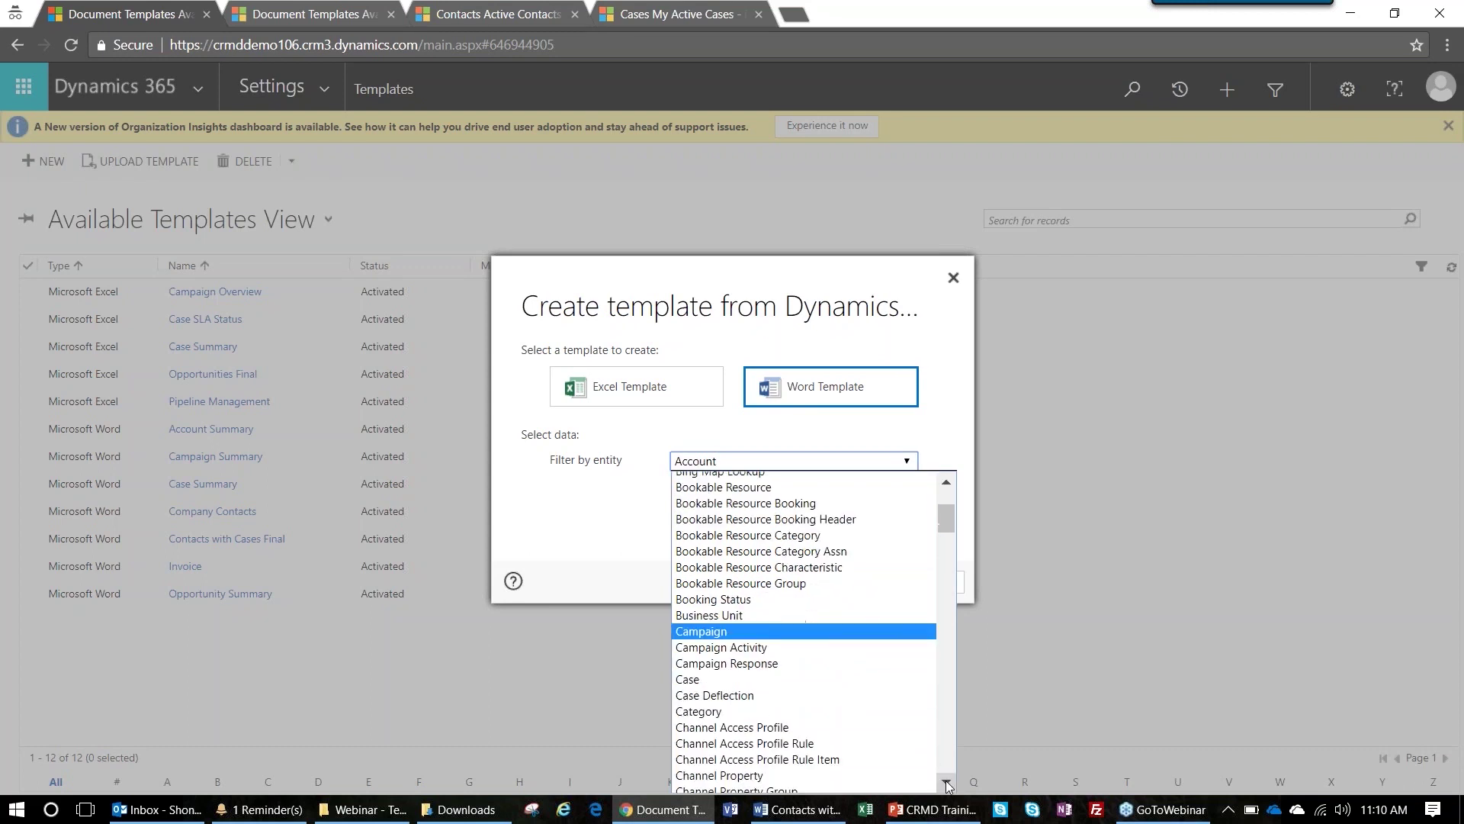
{"action": "scroll", "coordinate": [946, 783], "scroll_direction": "down", "scroll_amount": 4}
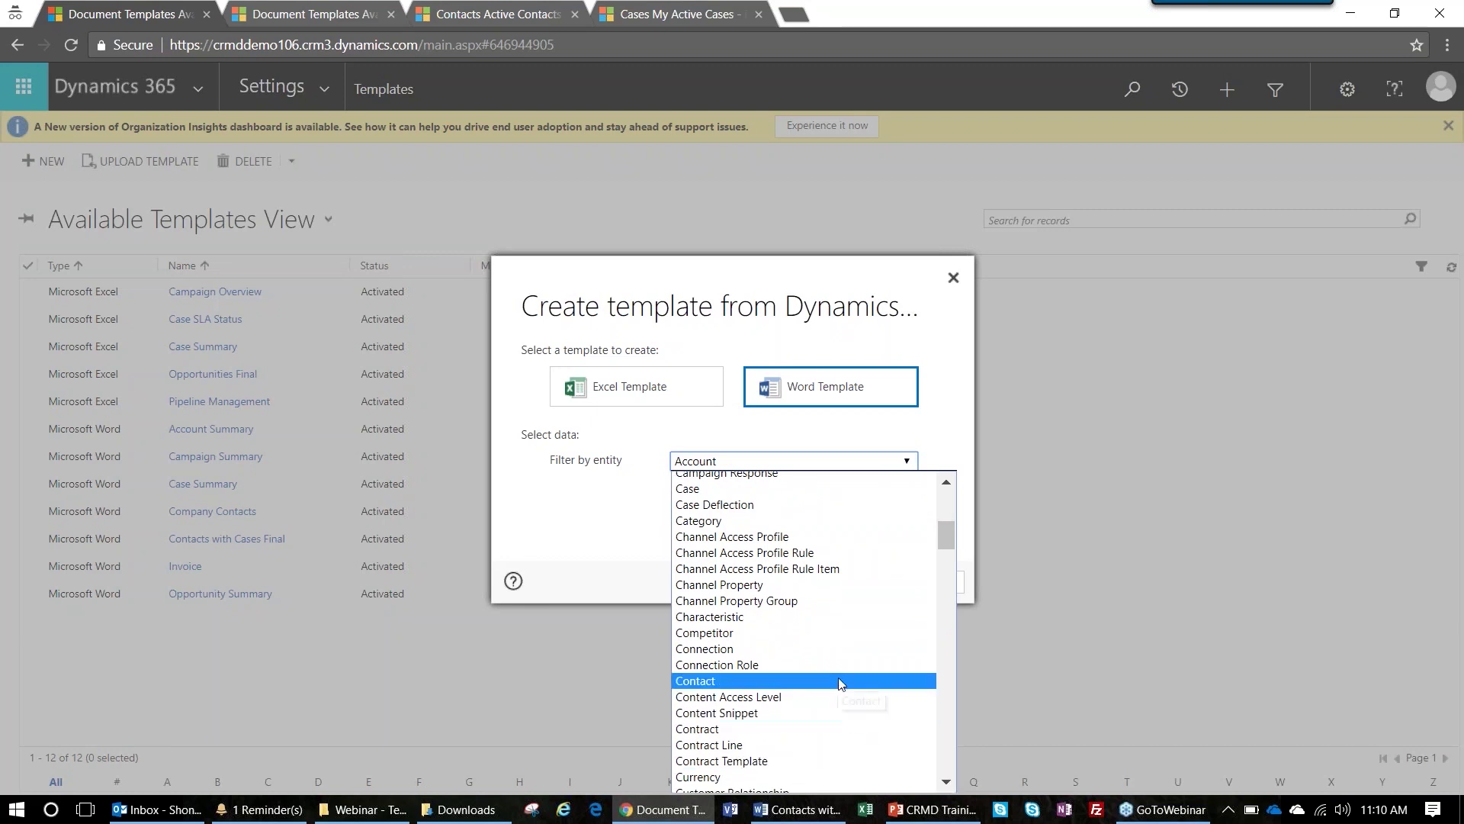
{"action": "left_click", "coordinate": [842, 681]}
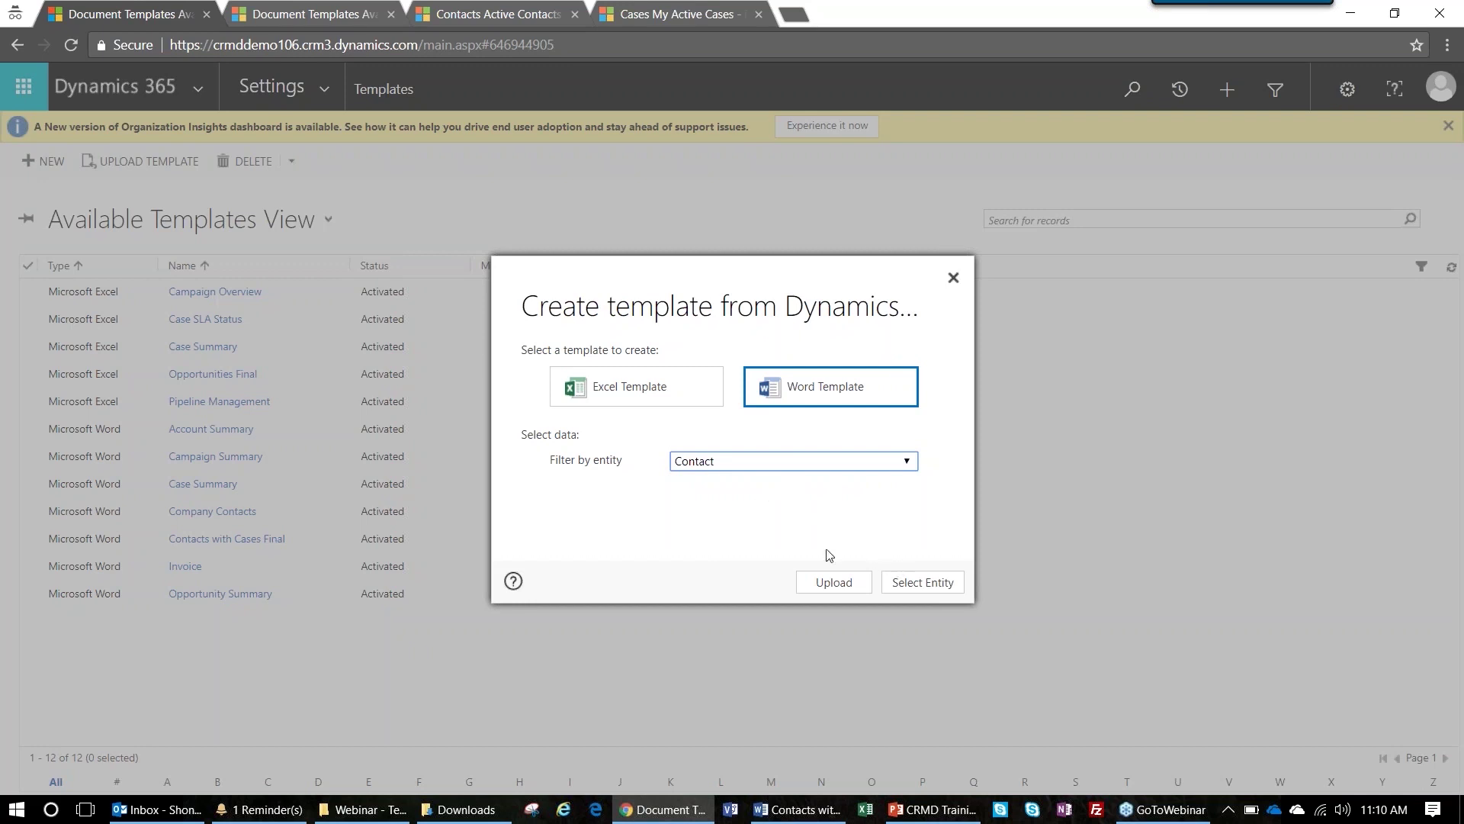
{"action": "left_click", "coordinate": [912, 589]}
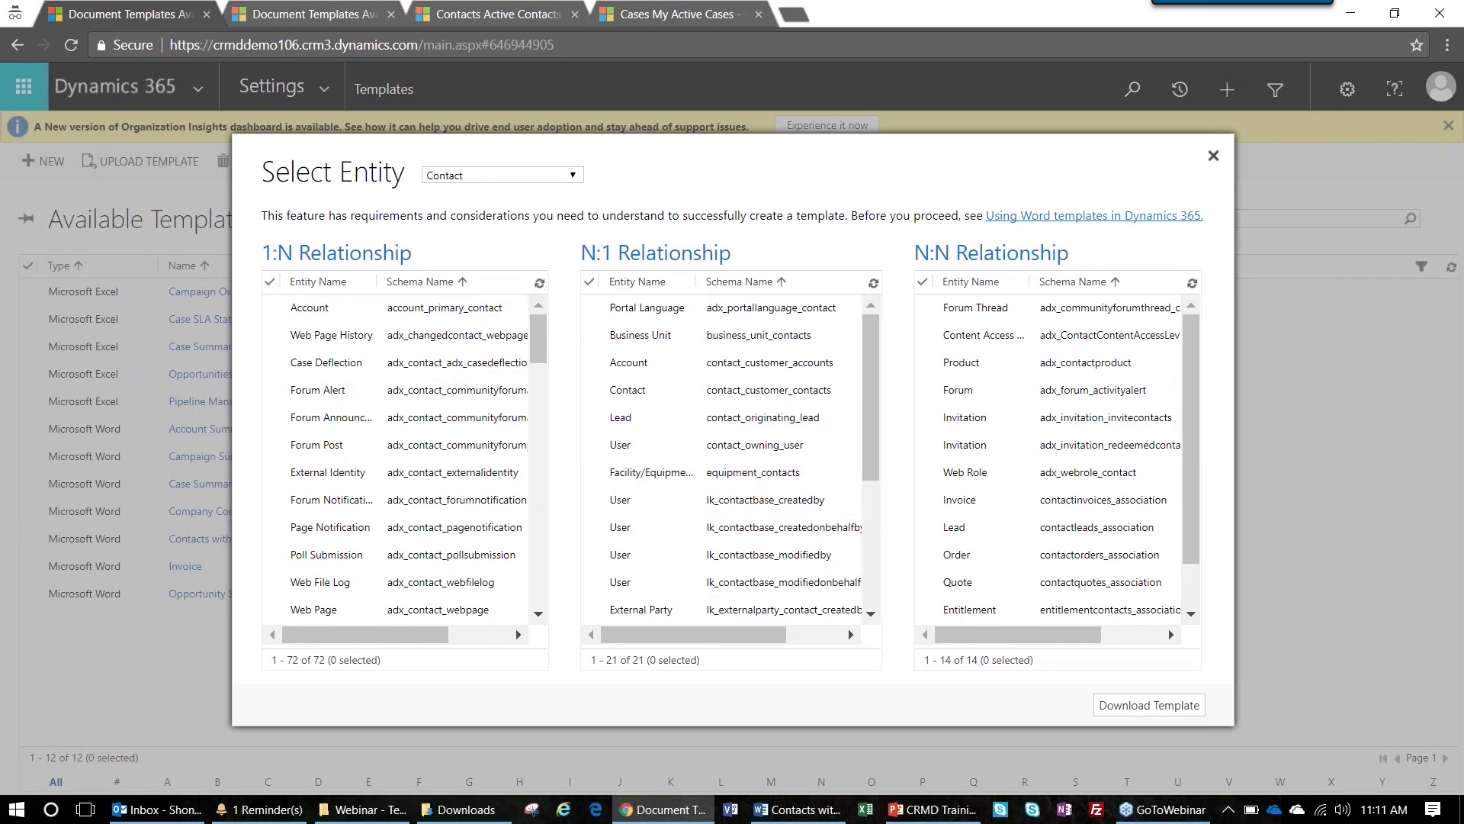
Sort the 1:N relationships by entity name, include the Case relationship incident_customer_contacts, and download the template.
{"action": "left_click", "coordinate": [341, 286]}
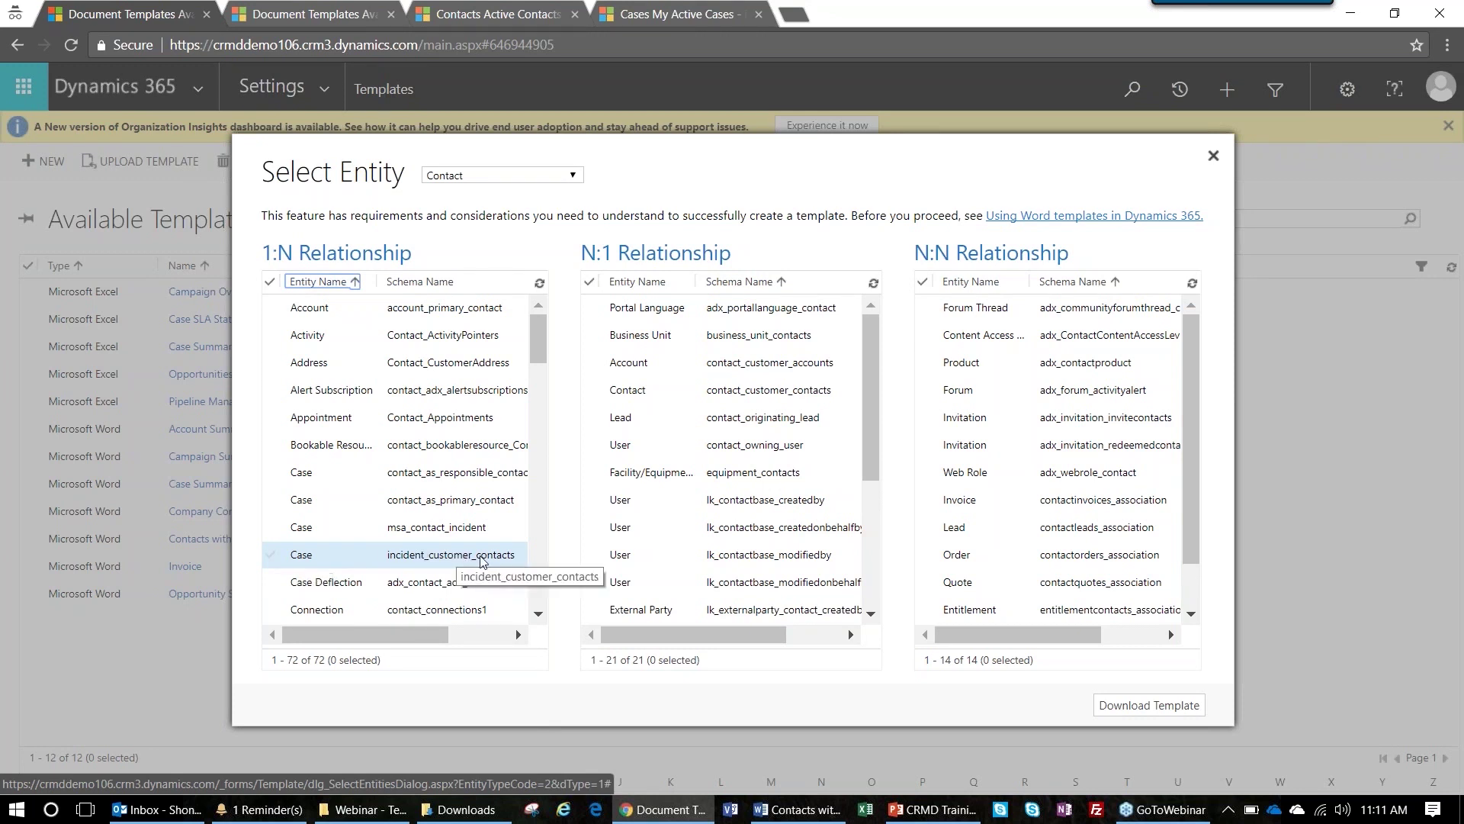
{"action": "left_click", "coordinate": [273, 557]}
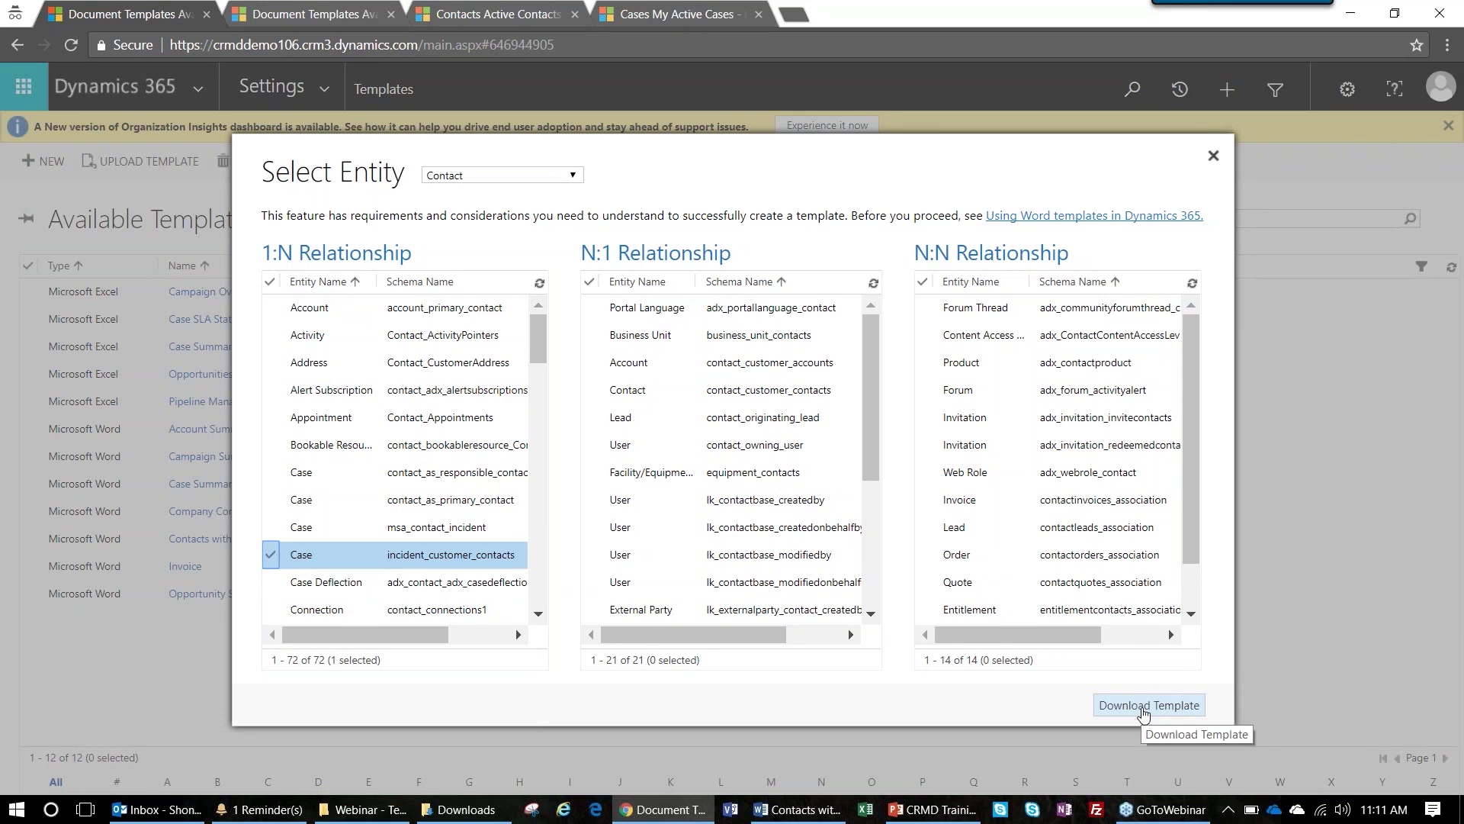
{"action": "left_click", "coordinate": [1142, 707]}
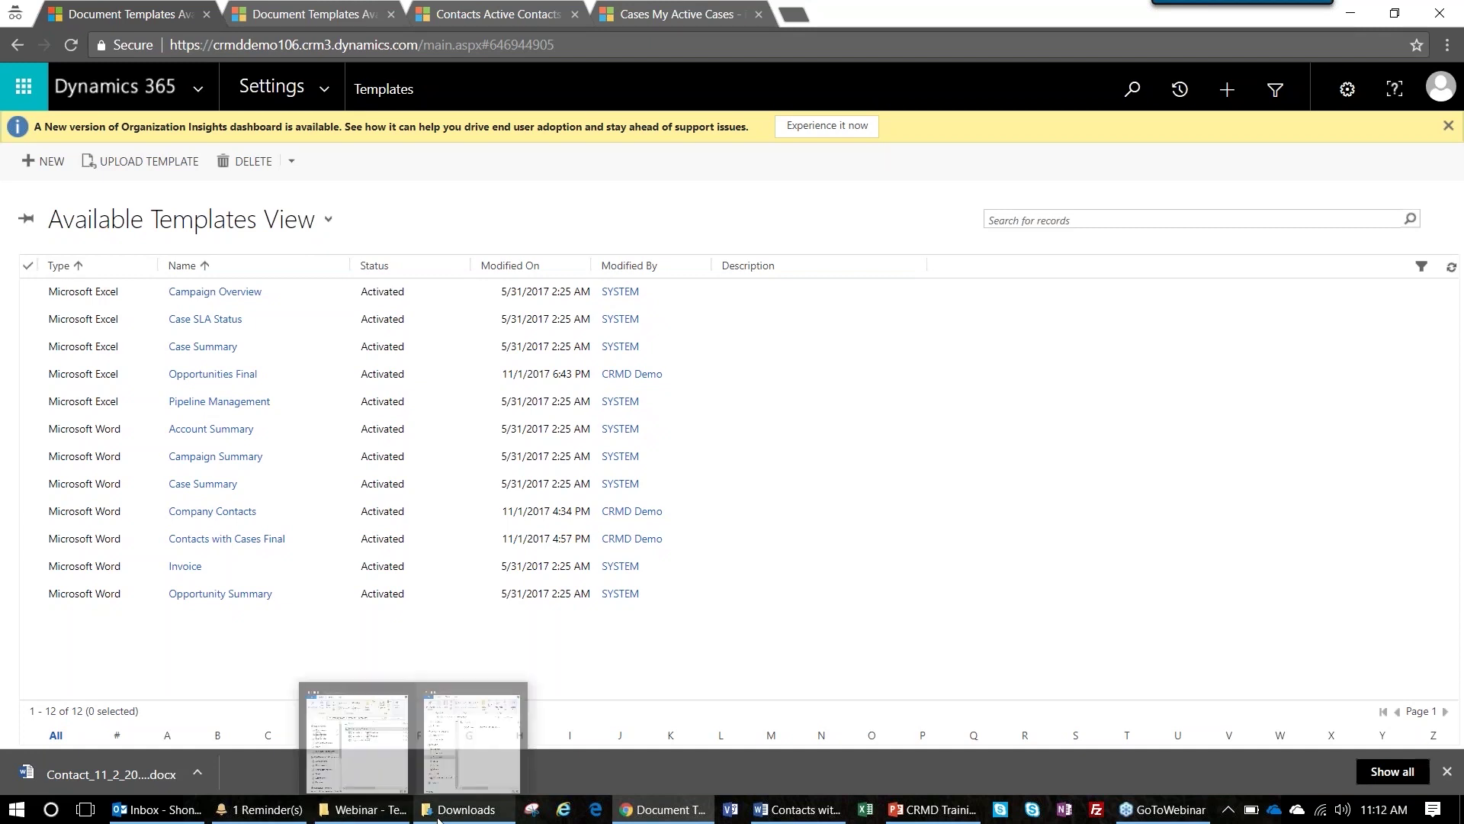
Open the downloaded Contact template in Word, enable editing, and widen its window.
{"action": "left_click", "coordinate": [461, 816]}
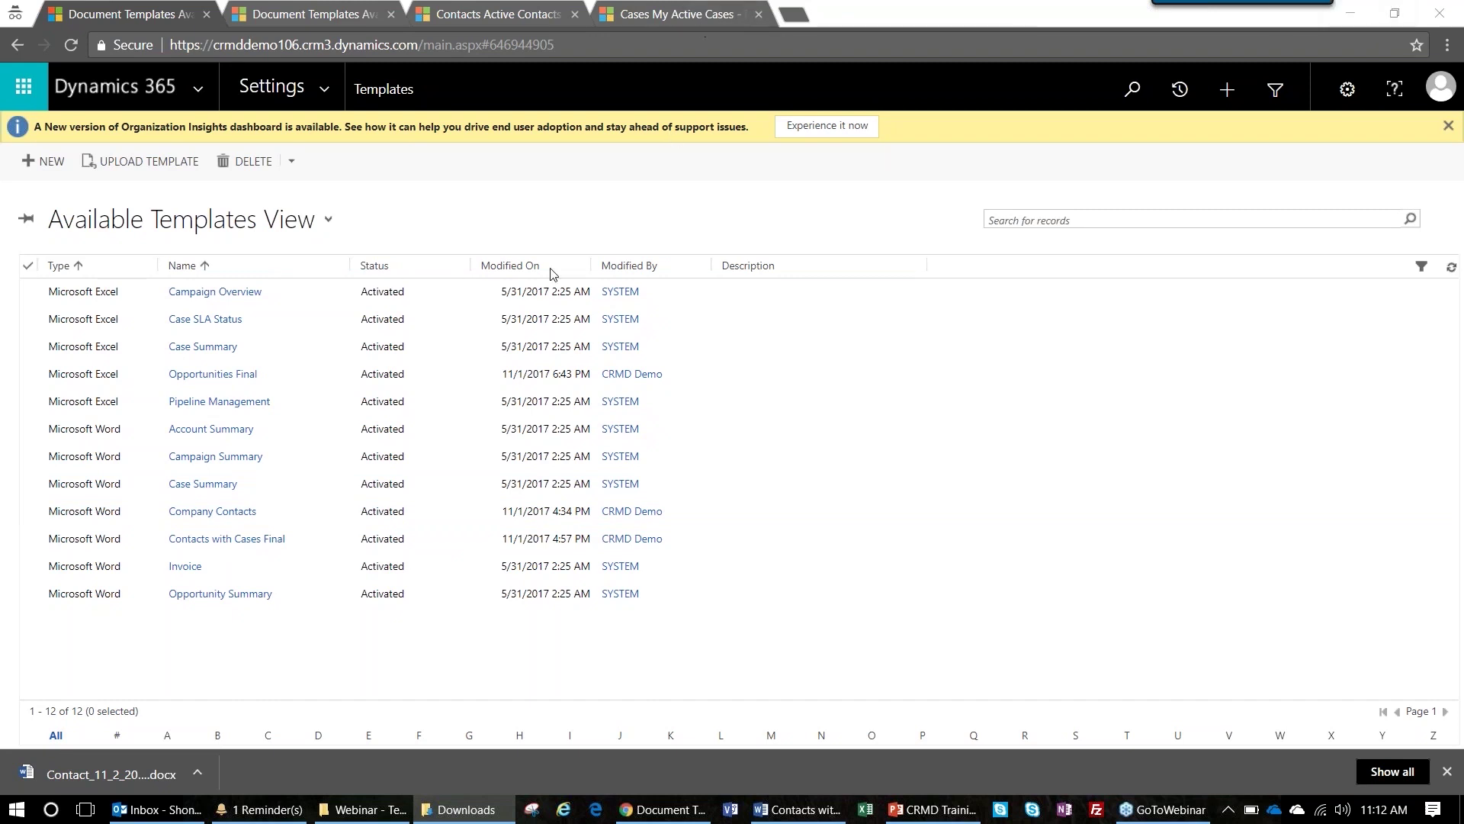
{"action": "left_click", "coordinate": [77, 775]}
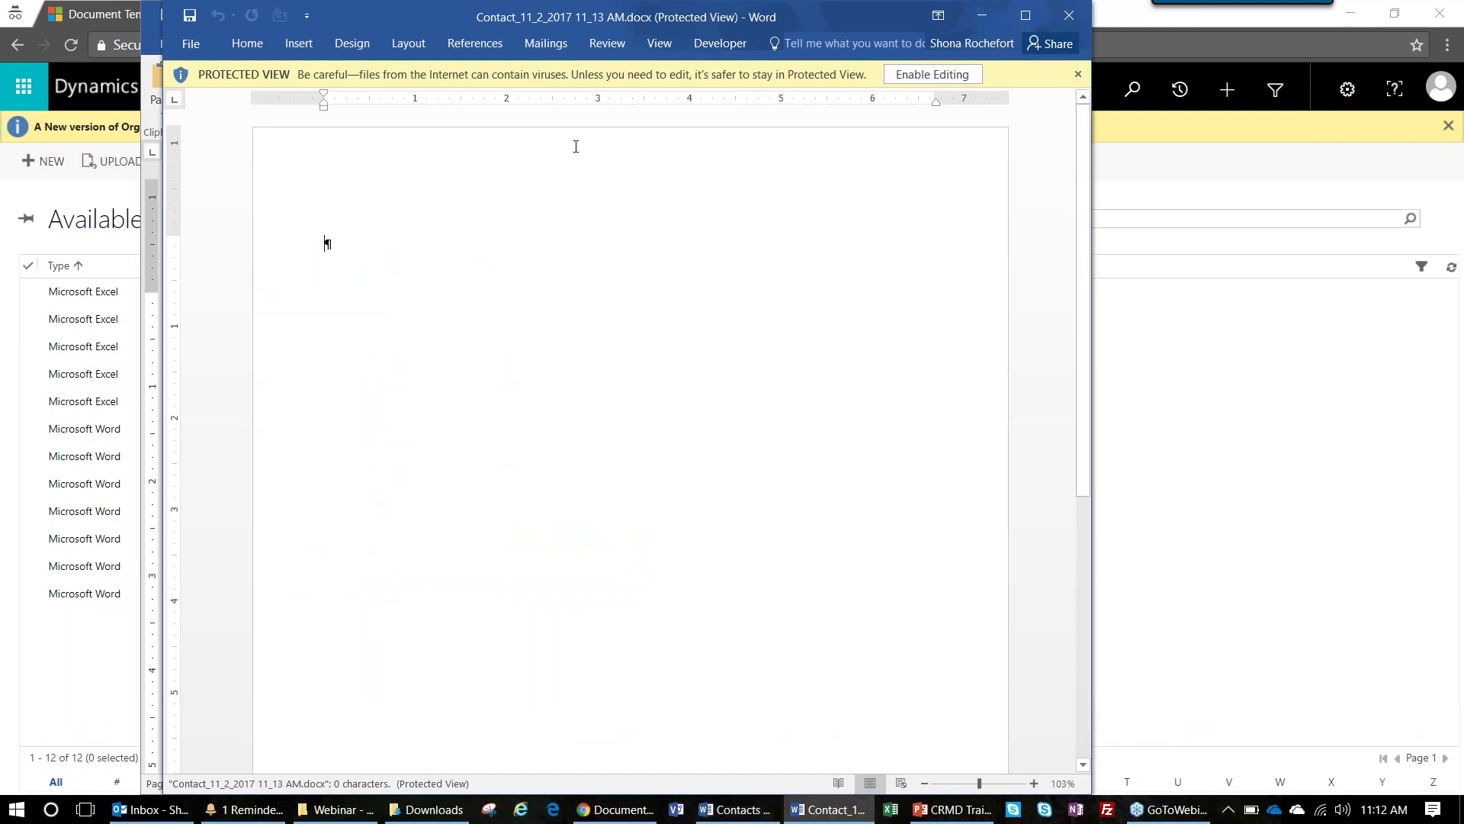
{"action": "left_click_drag", "start_coordinate": [741, 17], "coordinate": [720, 17]}
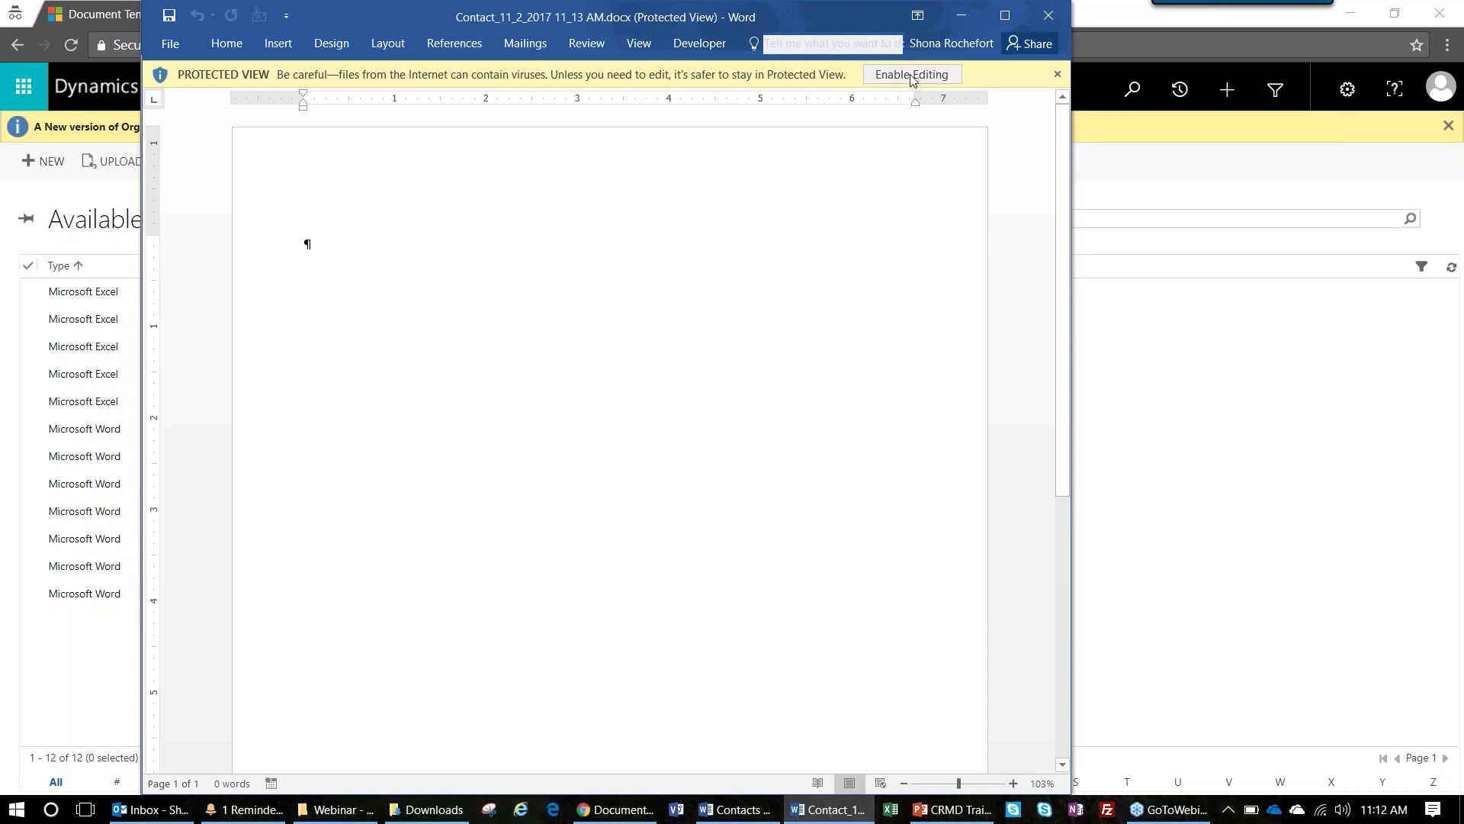
{"action": "left_click", "coordinate": [912, 75]}
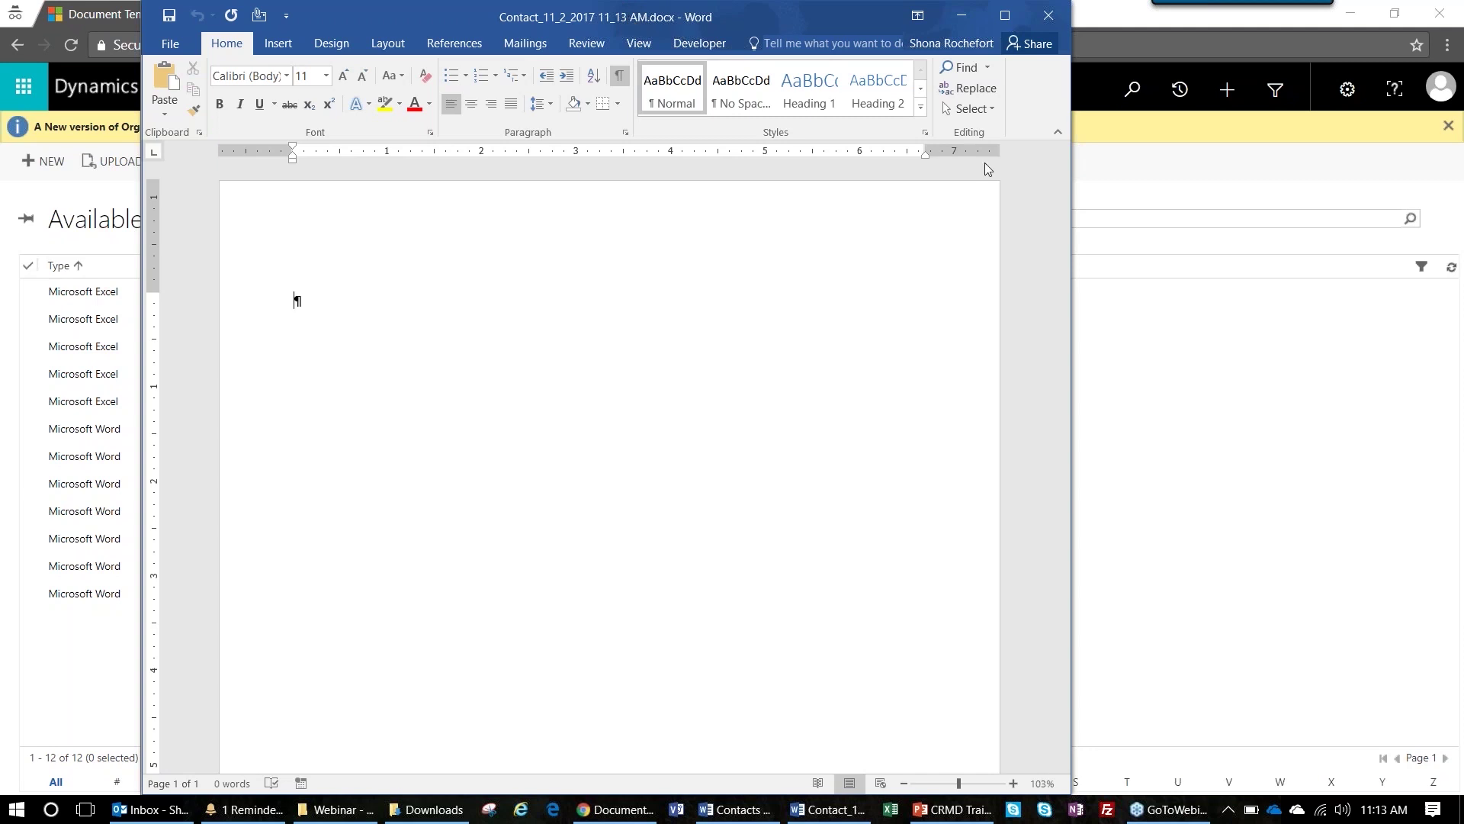
{"action": "left_click_drag", "start_coordinate": [1072, 188], "coordinate": [1199, 190]}
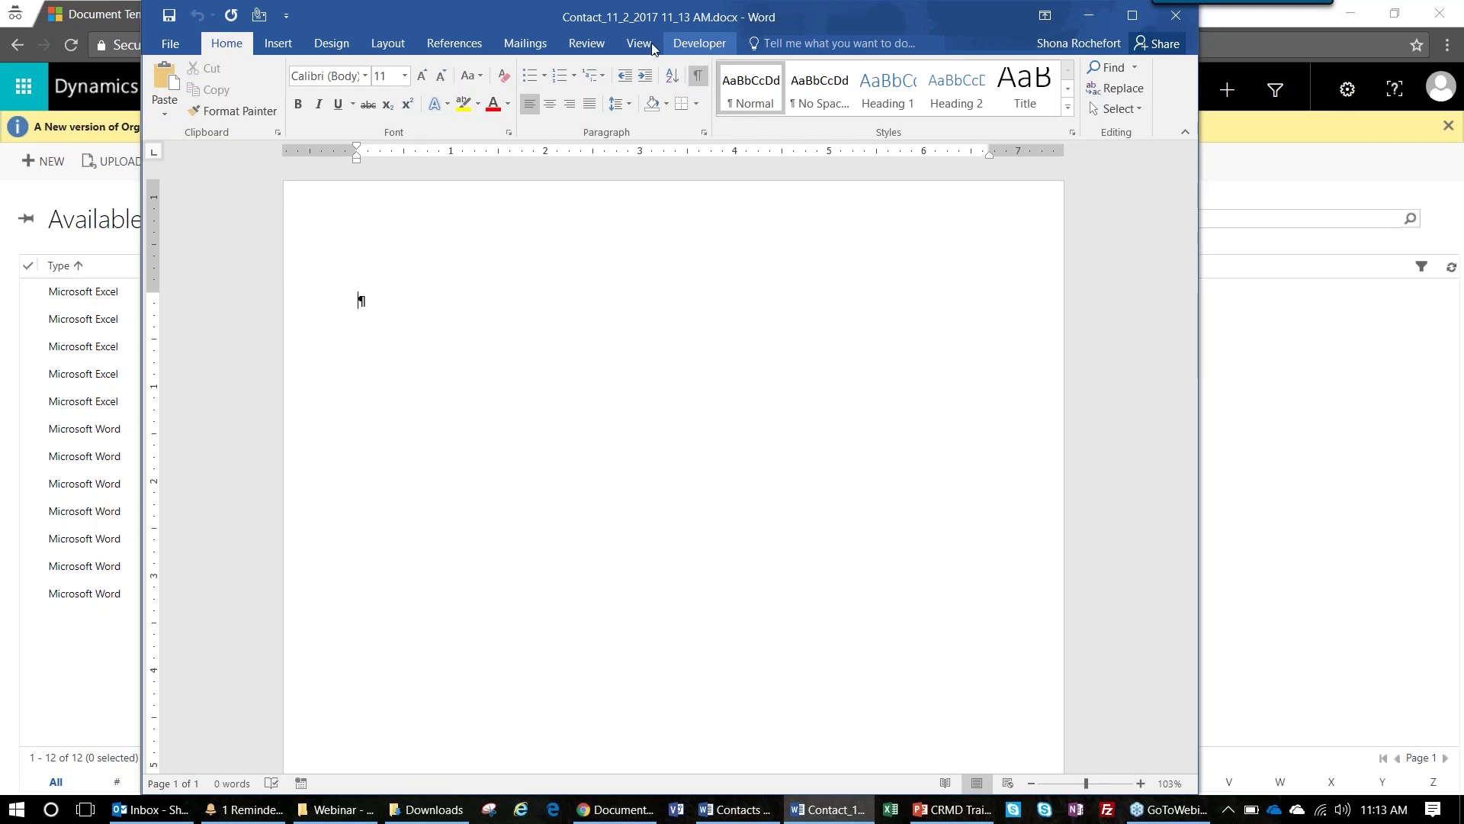
Check in Word's ribbon customization options whether the Developer tab is enabled, leaving the settings as they are.
{"action": "left_click", "coordinate": [170, 46]}
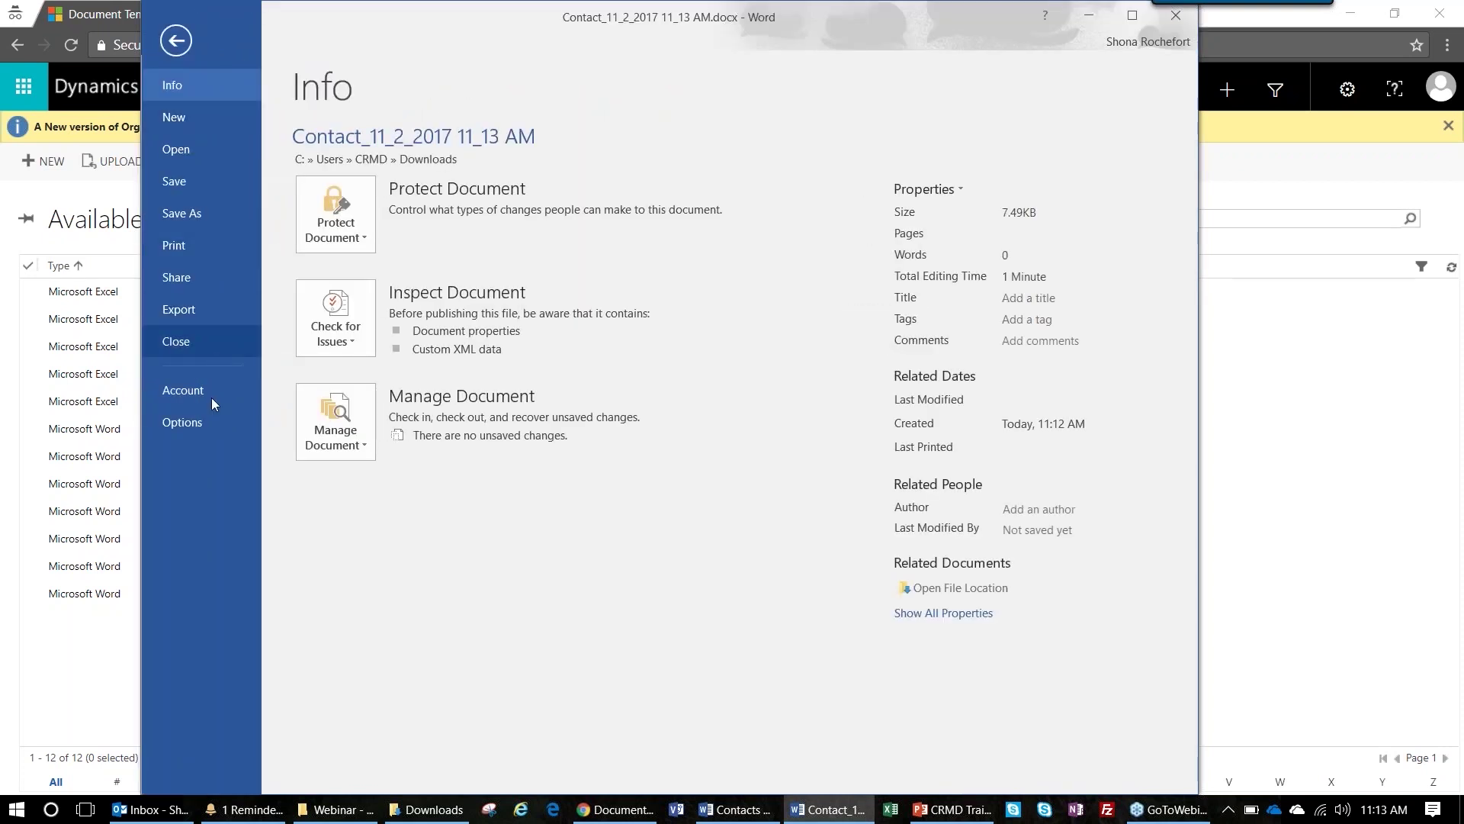
{"action": "left_click", "coordinate": [183, 422]}
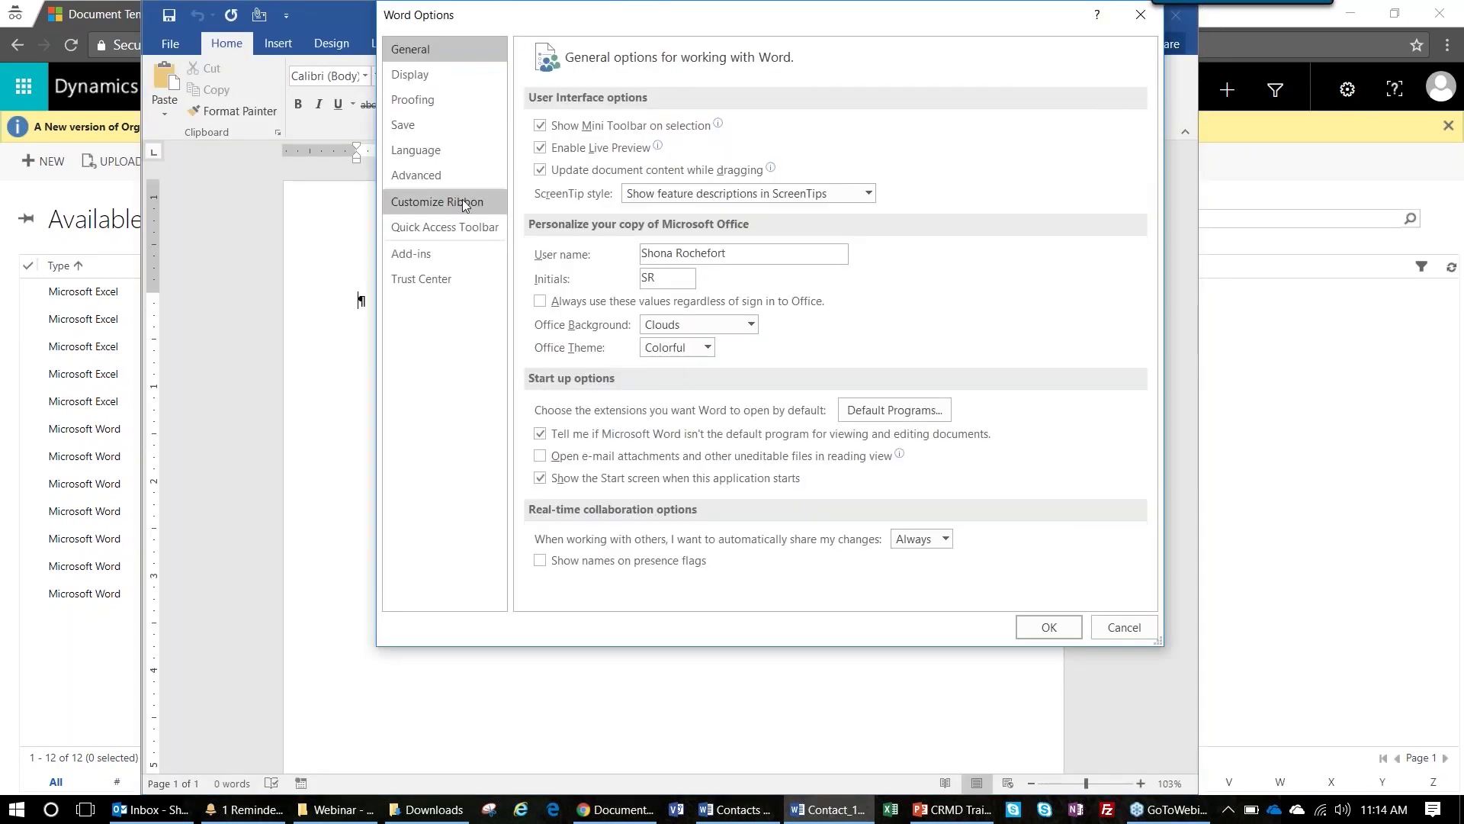
{"action": "left_click", "coordinate": [407, 203]}
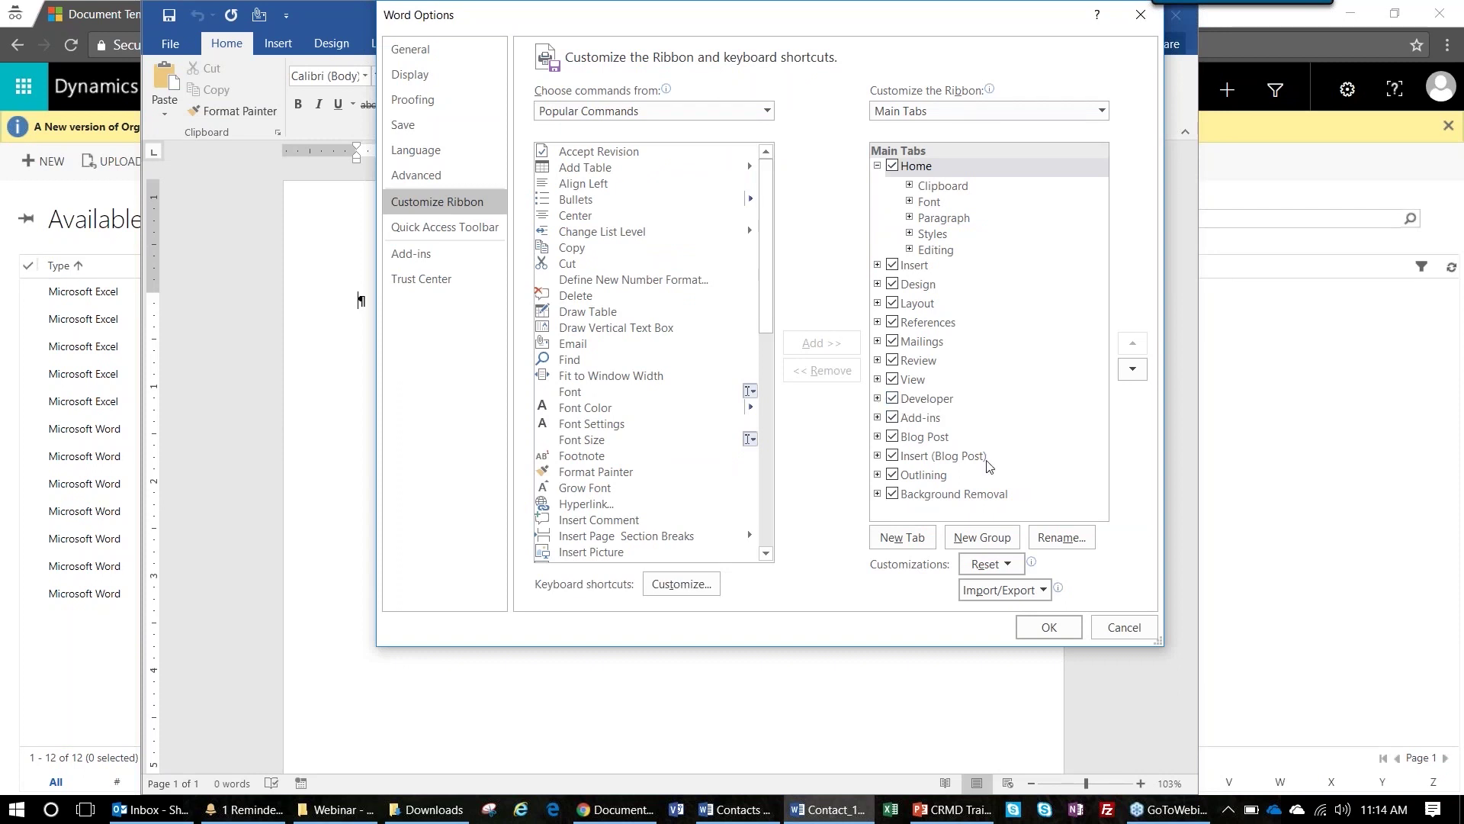
{"action": "left_click", "coordinate": [1104, 627]}
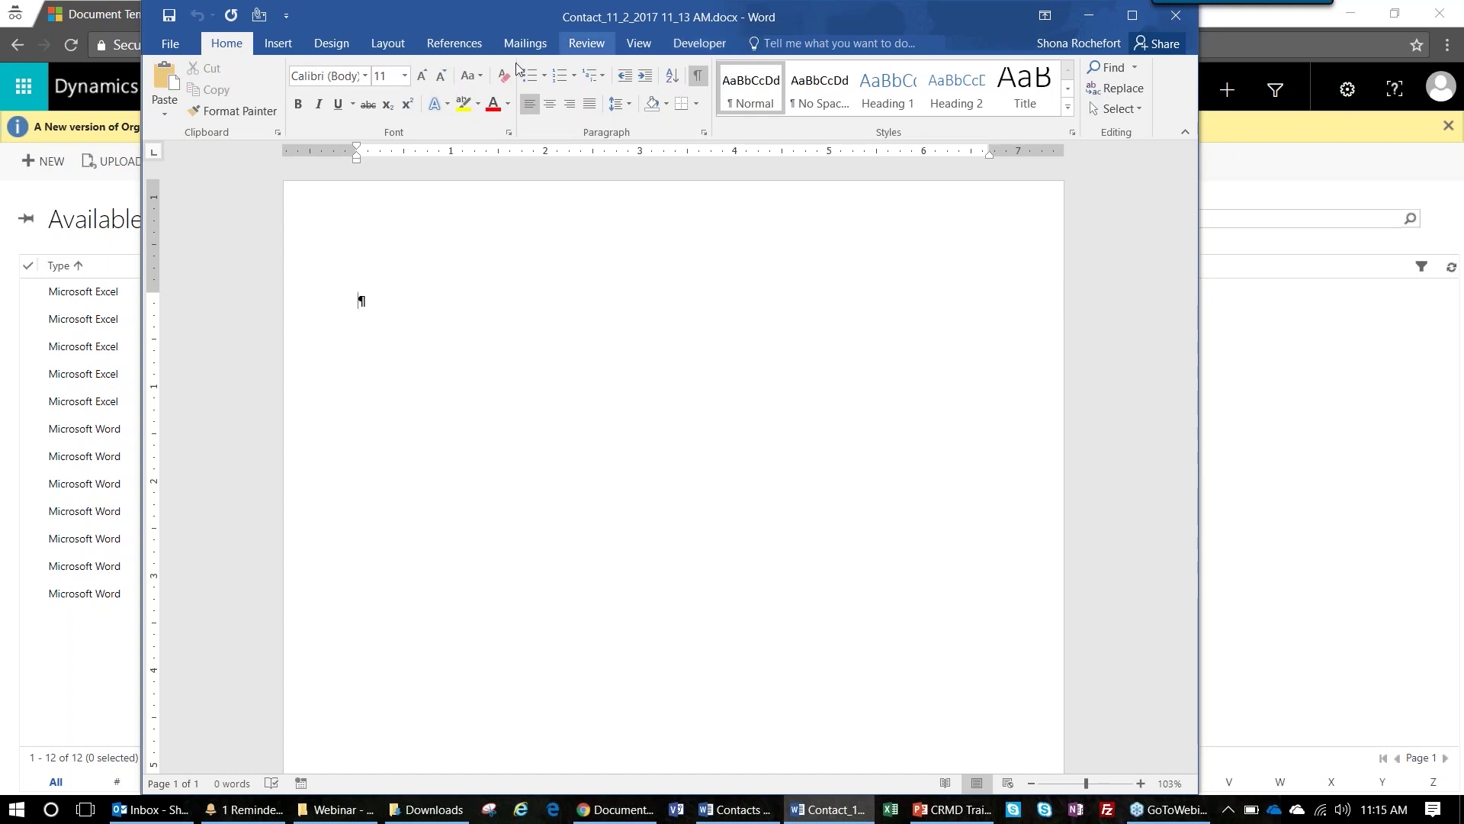
Review the AutoCorrect, AutoFormat As You Type and AutoFormat settings in Word's proofing options, leaving them as they are.
{"action": "left_click", "coordinate": [168, 44]}
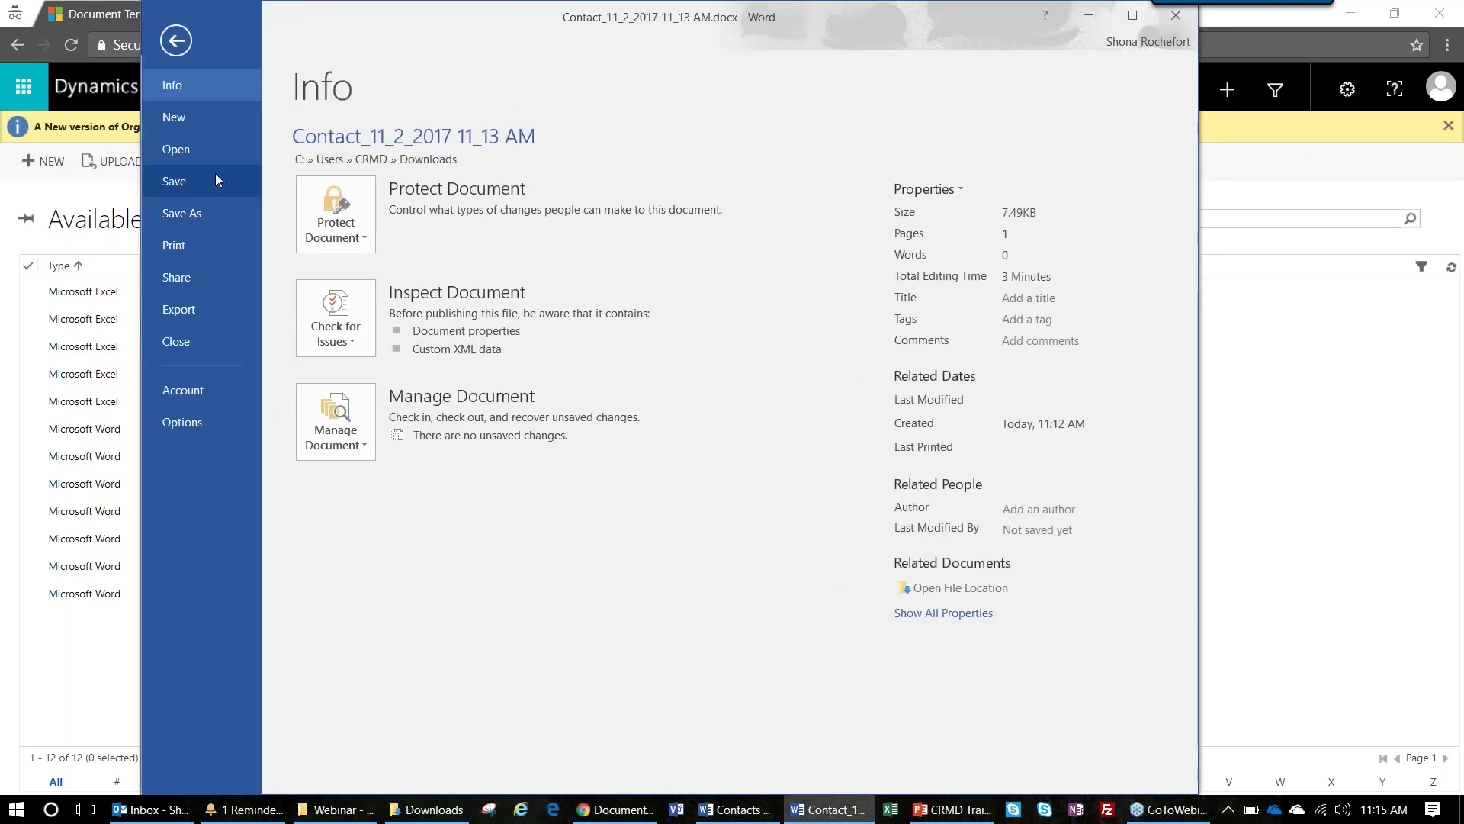
{"action": "left_click", "coordinate": [196, 424]}
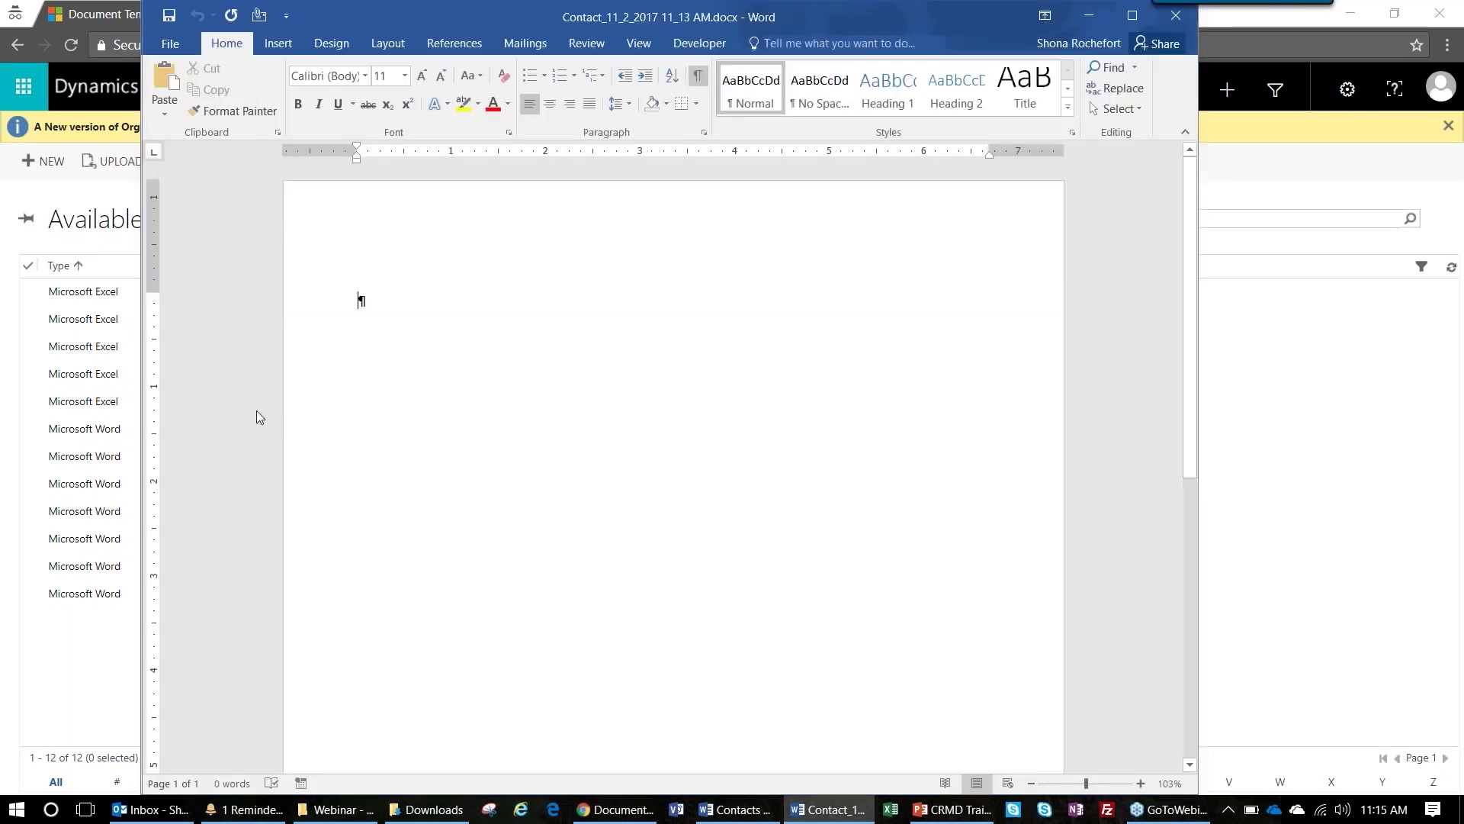
{"action": "left_click", "coordinate": [433, 95]}
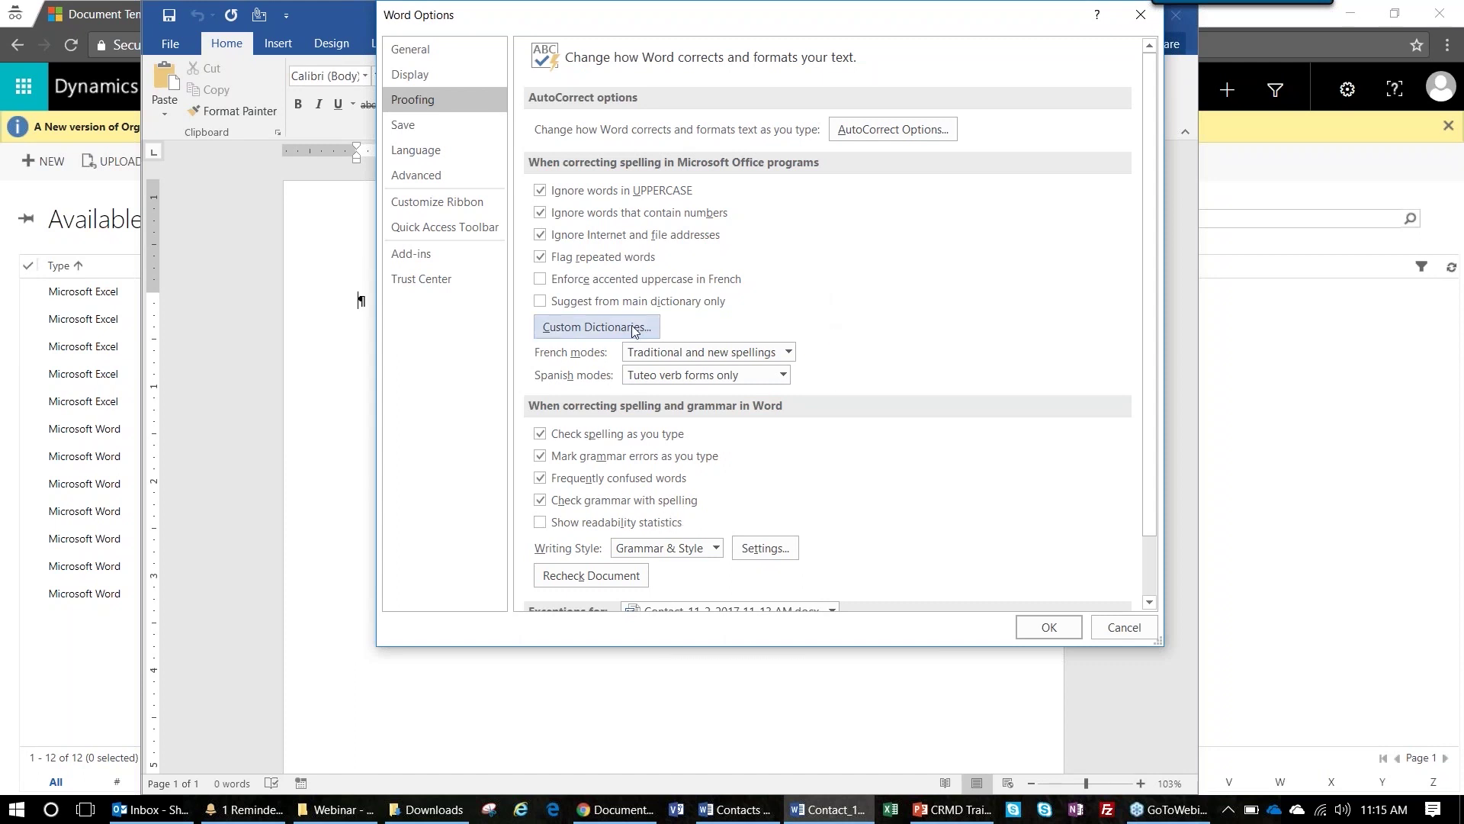
{"action": "left_click", "coordinate": [877, 132]}
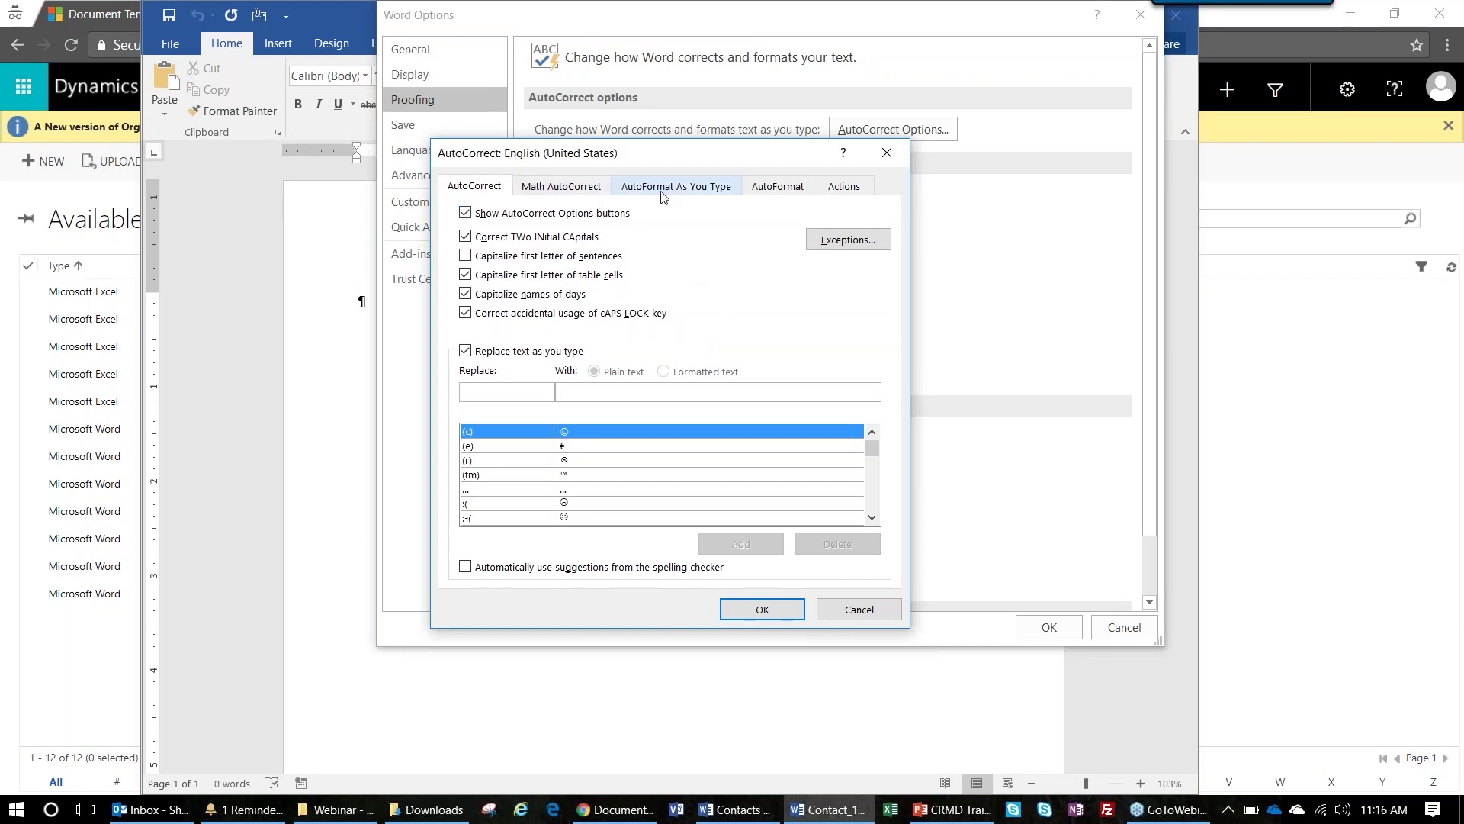
{"action": "left_click", "coordinate": [777, 188]}
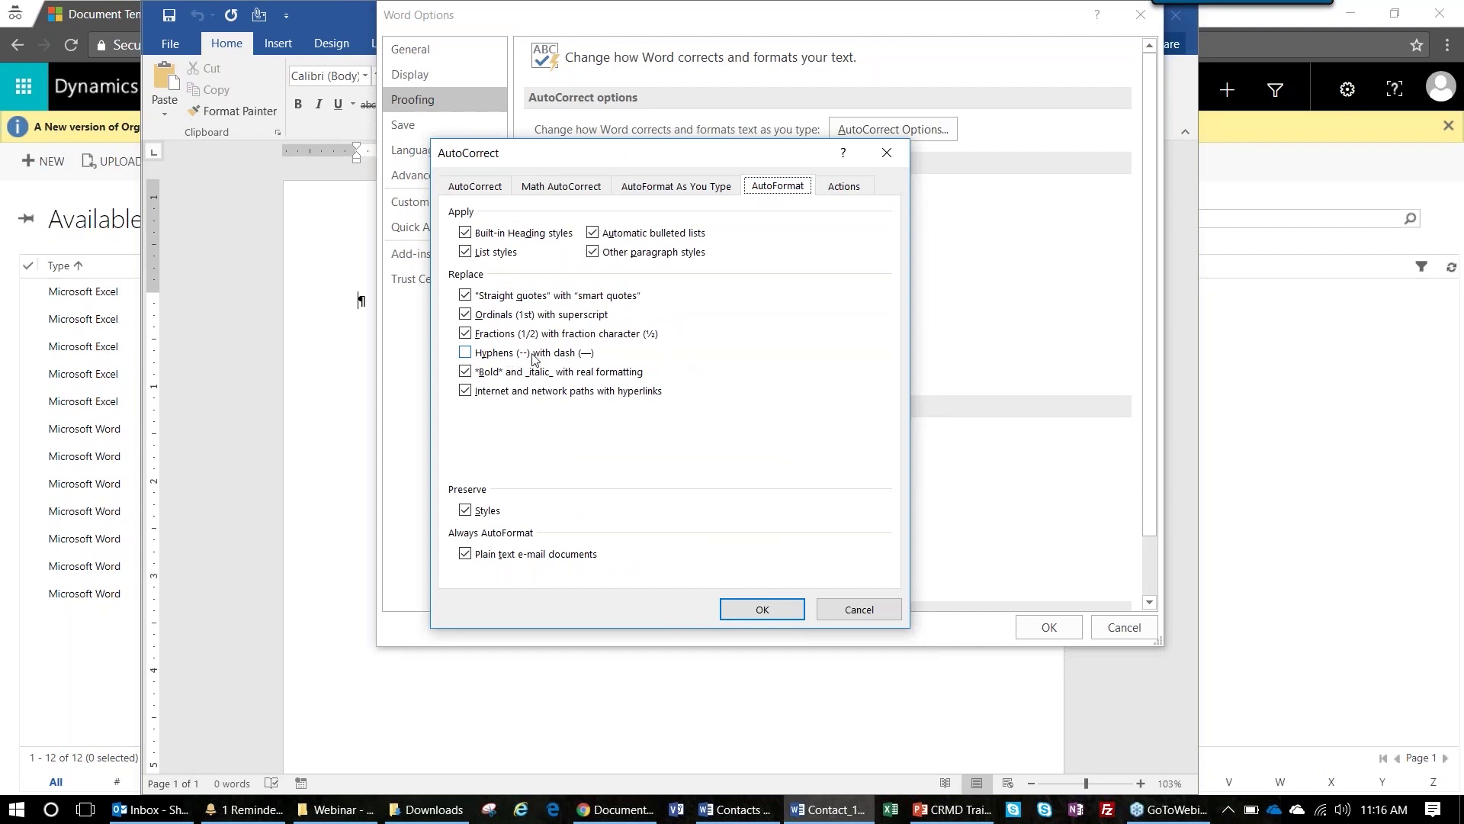
{"action": "left_click", "coordinate": [676, 193]}
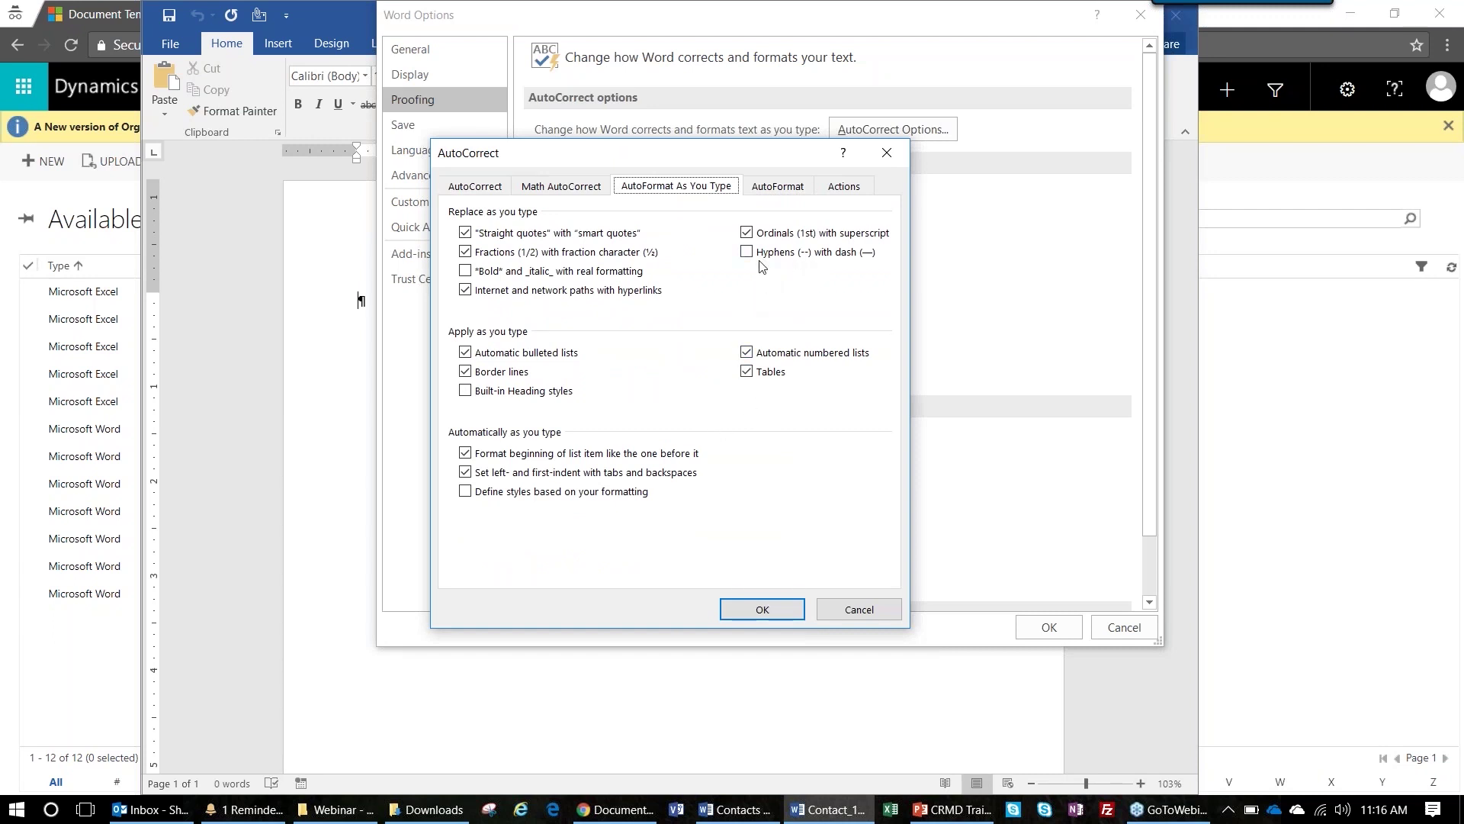
{"action": "left_click", "coordinate": [495, 188]}
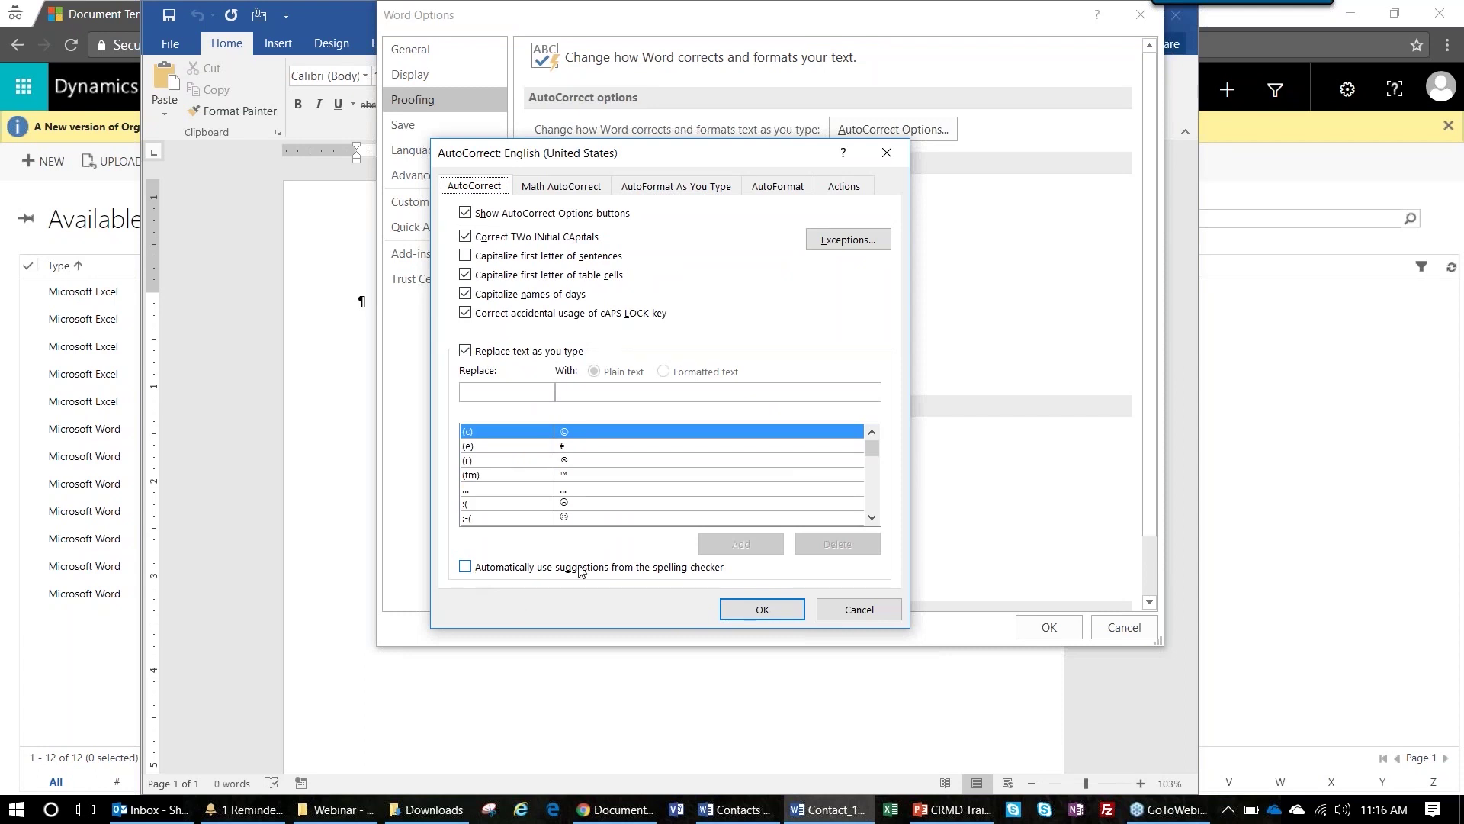
{"action": "left_click", "coordinate": [858, 608]}
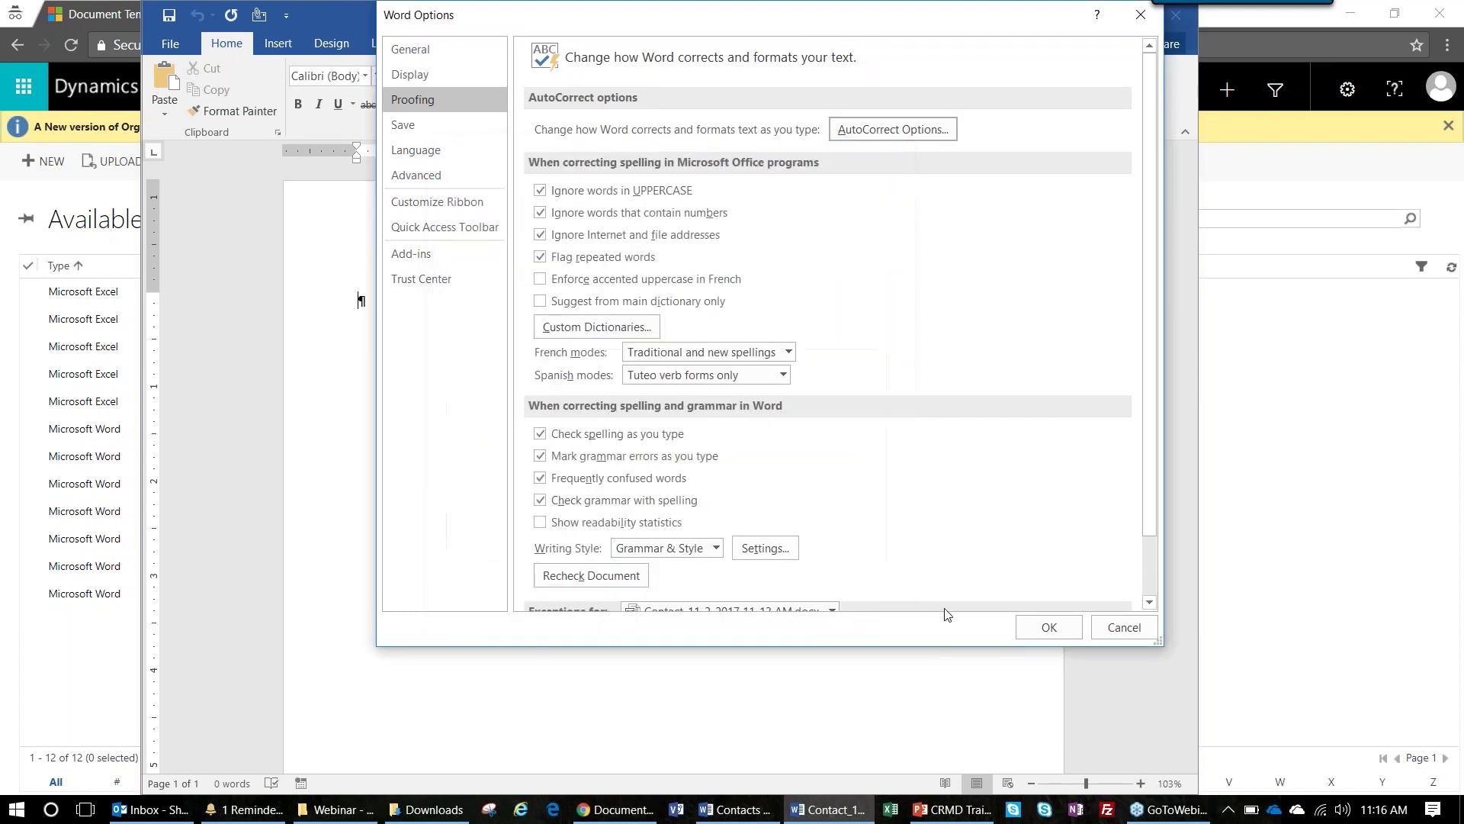
{"action": "left_click", "coordinate": [1113, 623]}
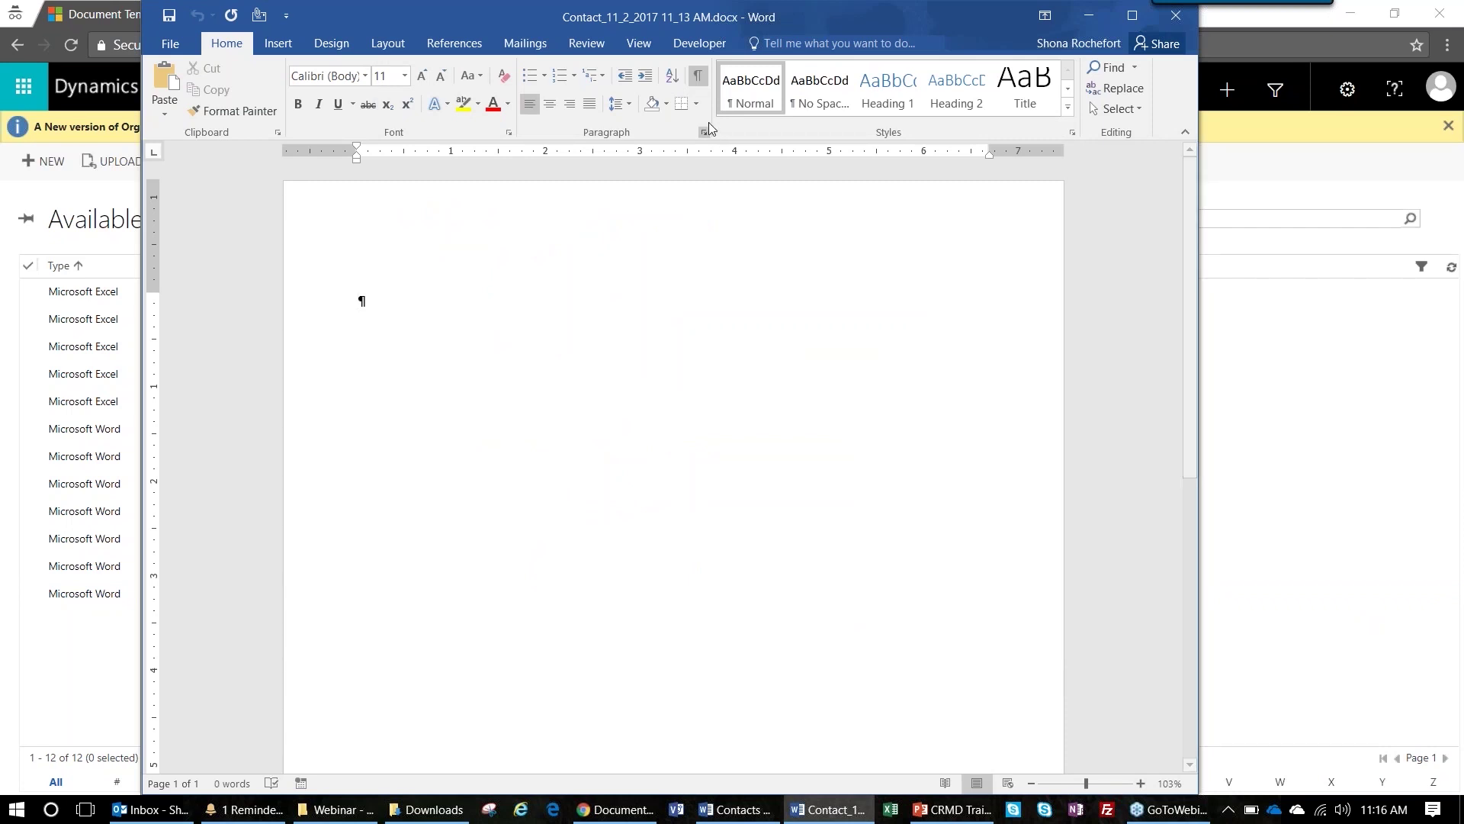
Show the custom XML part urn:microsoft-crm/document-template/contact/2/ in the XML Mapping pane and browse its contact fields.
{"action": "left_click", "coordinate": [704, 47]}
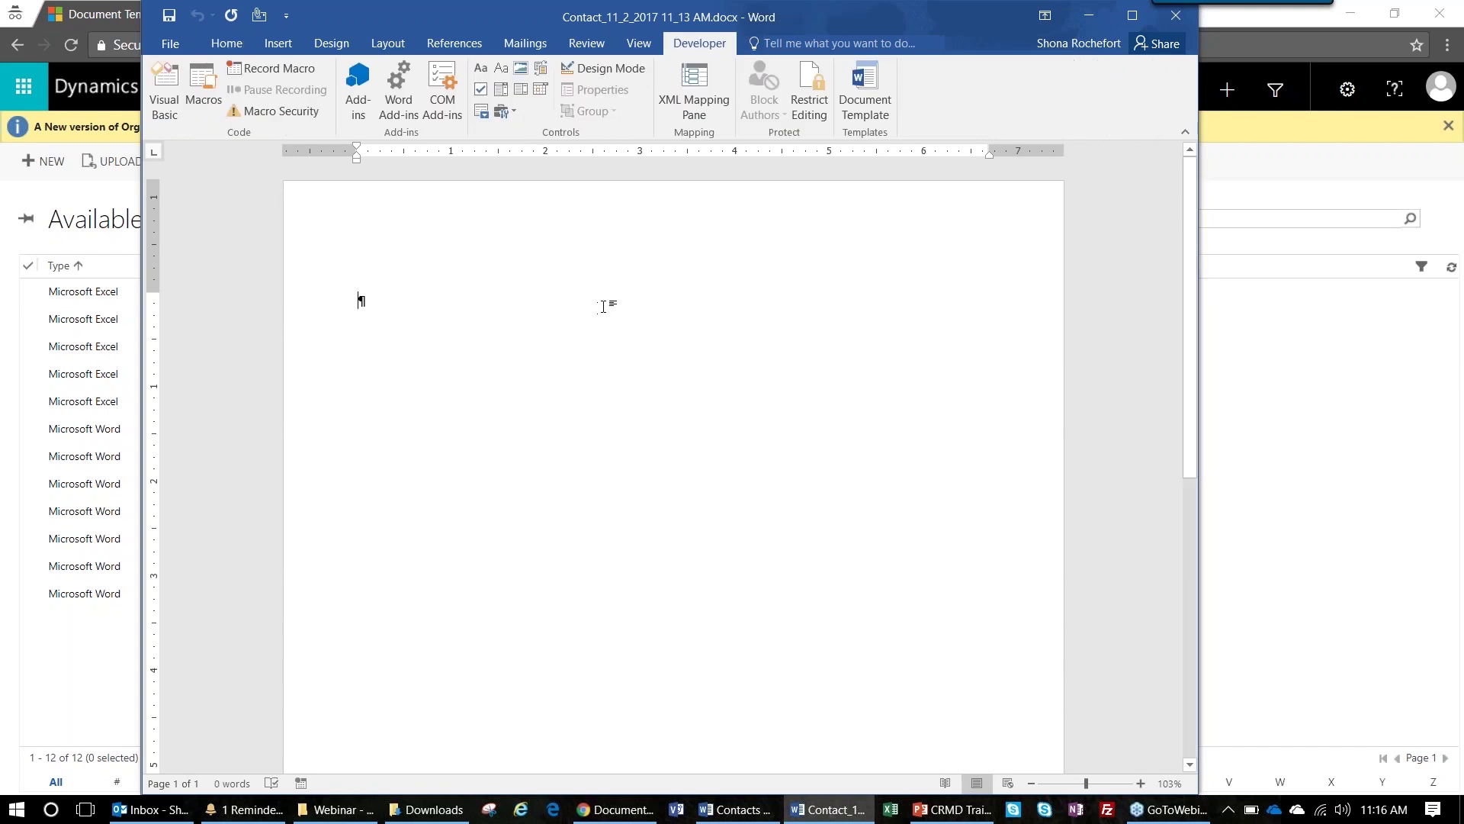
{"action": "left_click", "coordinate": [699, 112]}
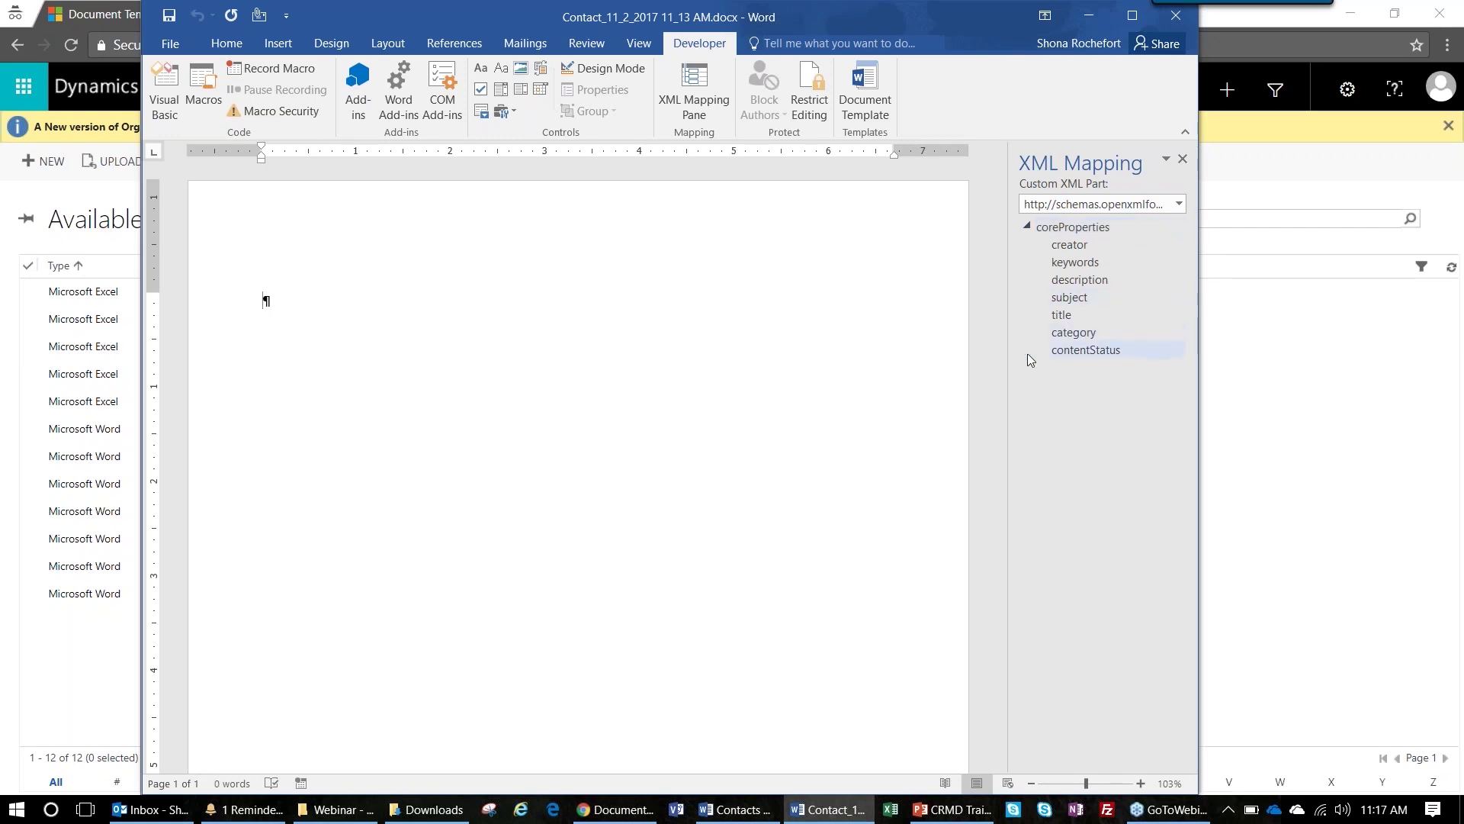
{"action": "left_click", "coordinate": [1175, 209]}
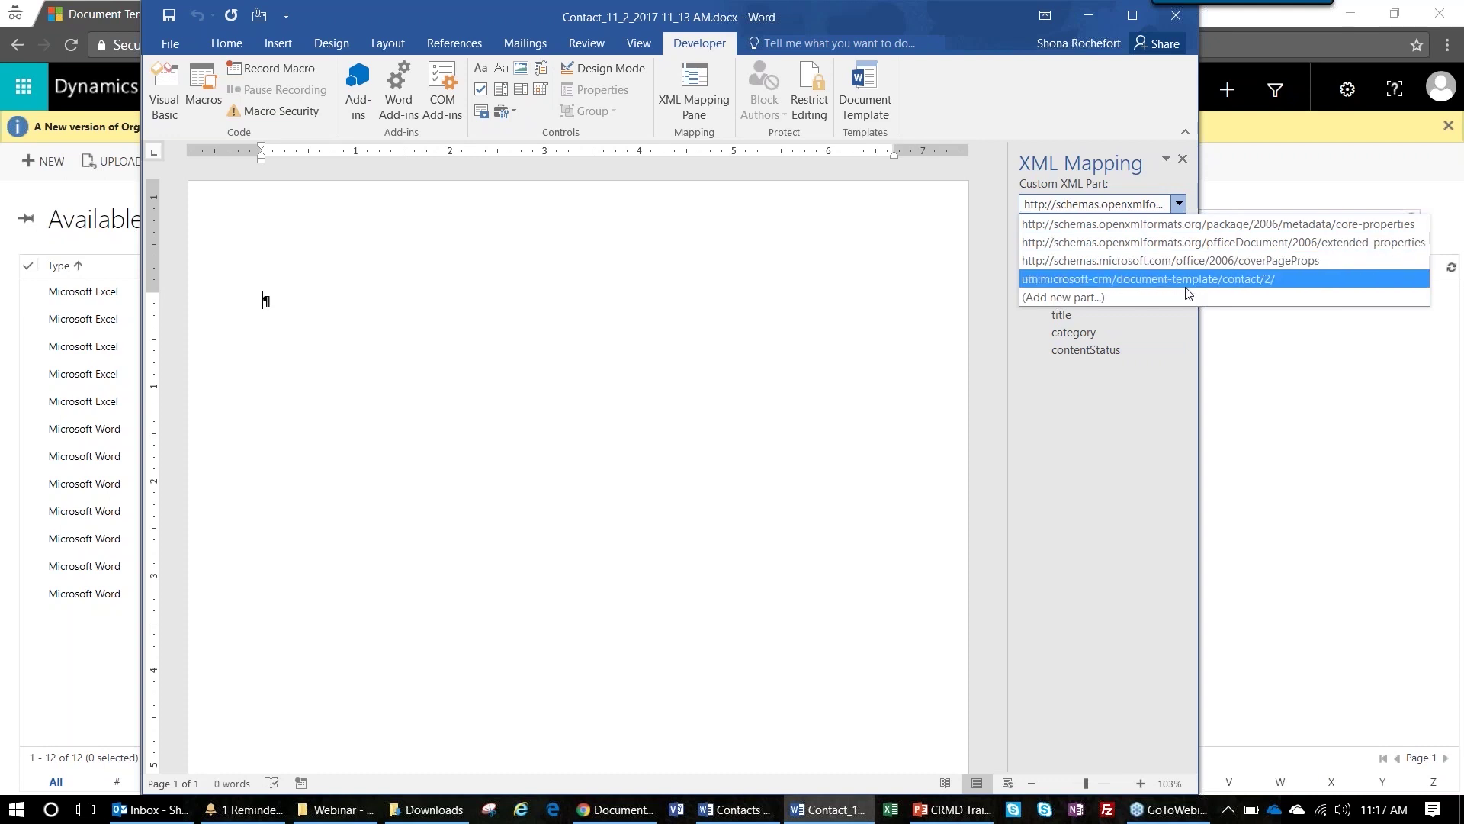
{"action": "left_click", "coordinate": [1141, 279]}
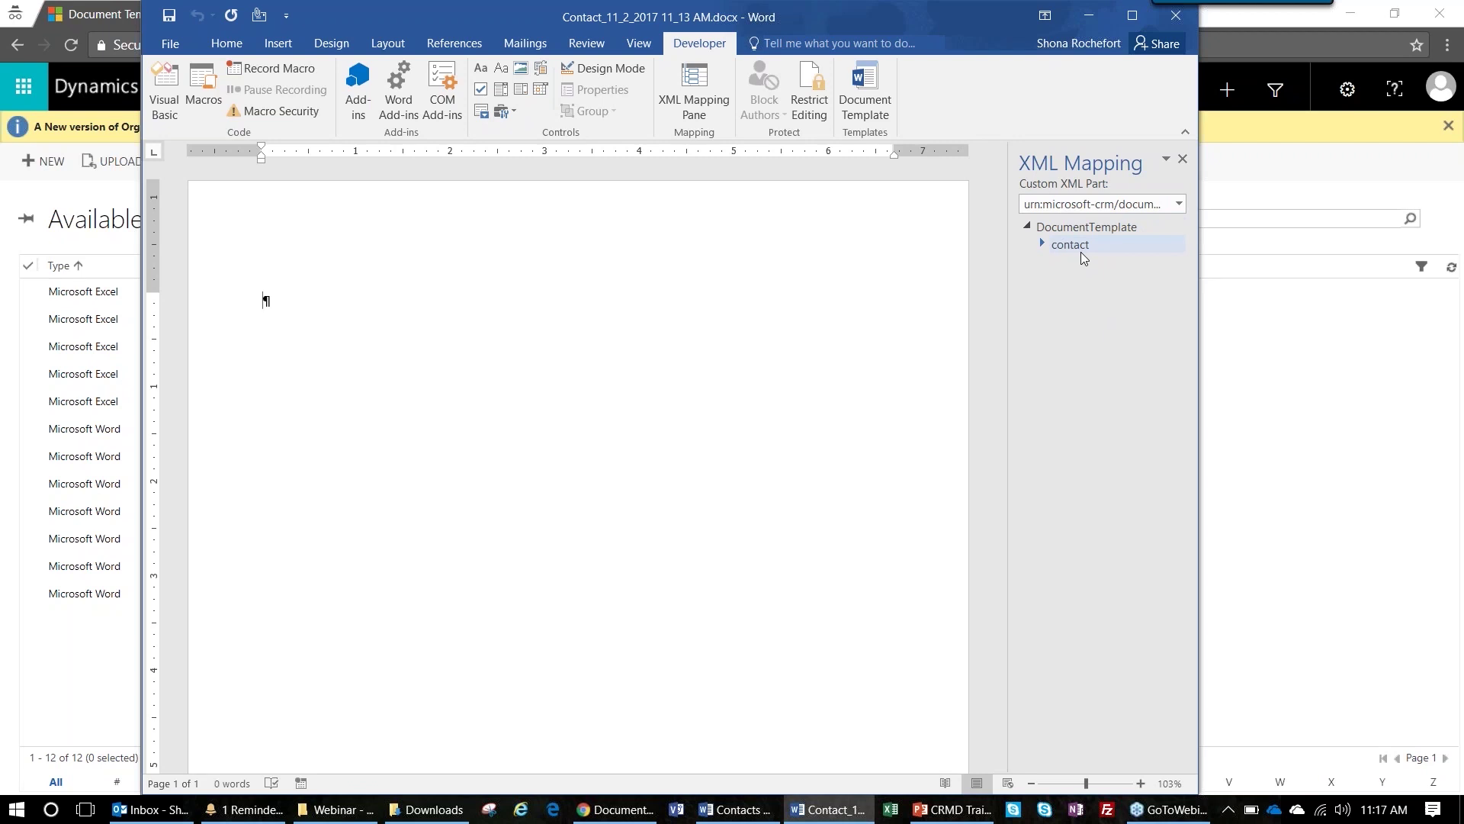
{"action": "left_click", "coordinate": [1043, 245]}
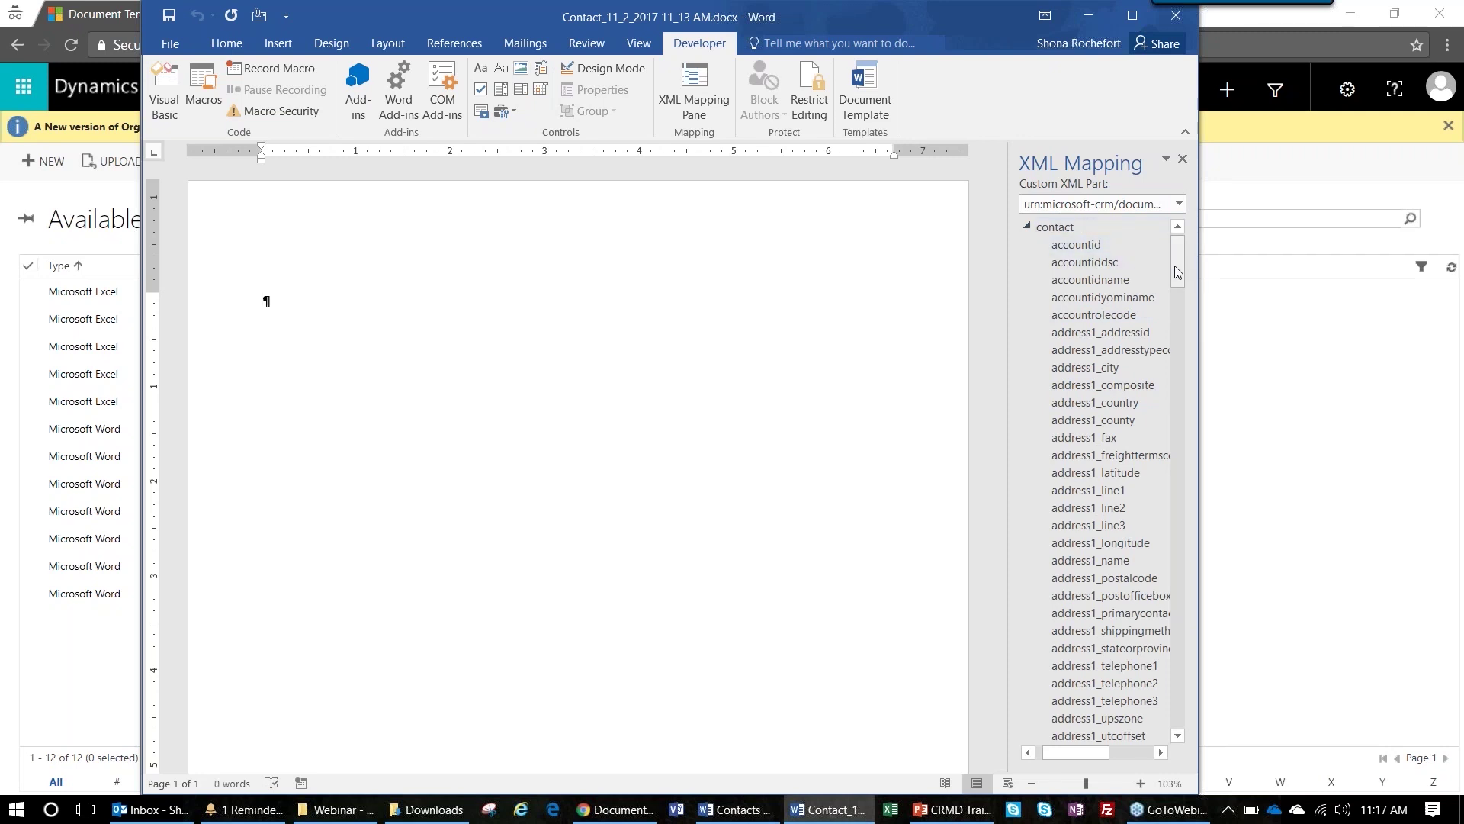
{"action": "left_click_drag", "start_coordinate": [1174, 272], "coordinate": [1219, 729]}
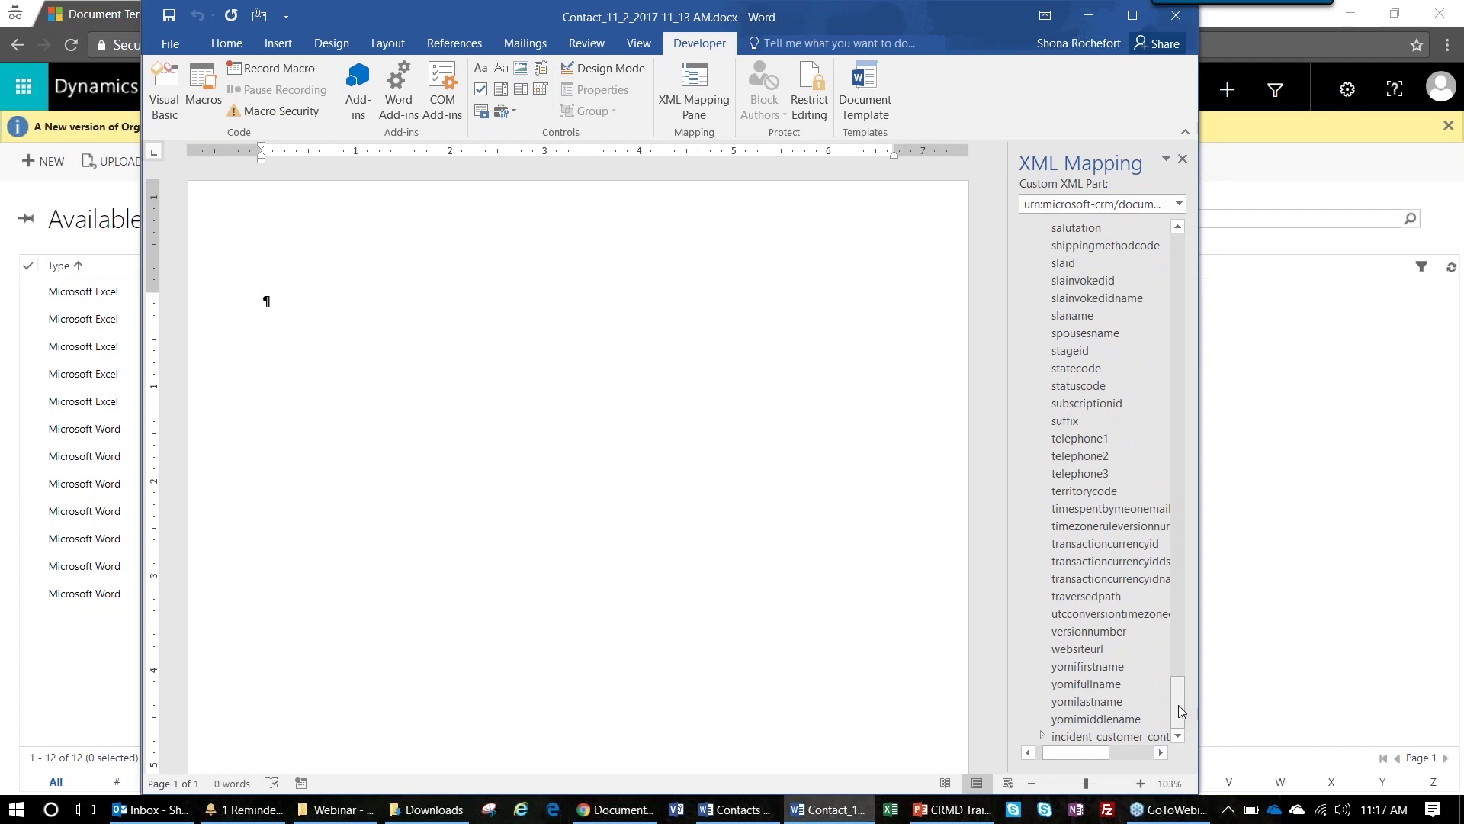
{"action": "left_click_drag", "start_coordinate": [1179, 706], "coordinate": [1173, 262]}
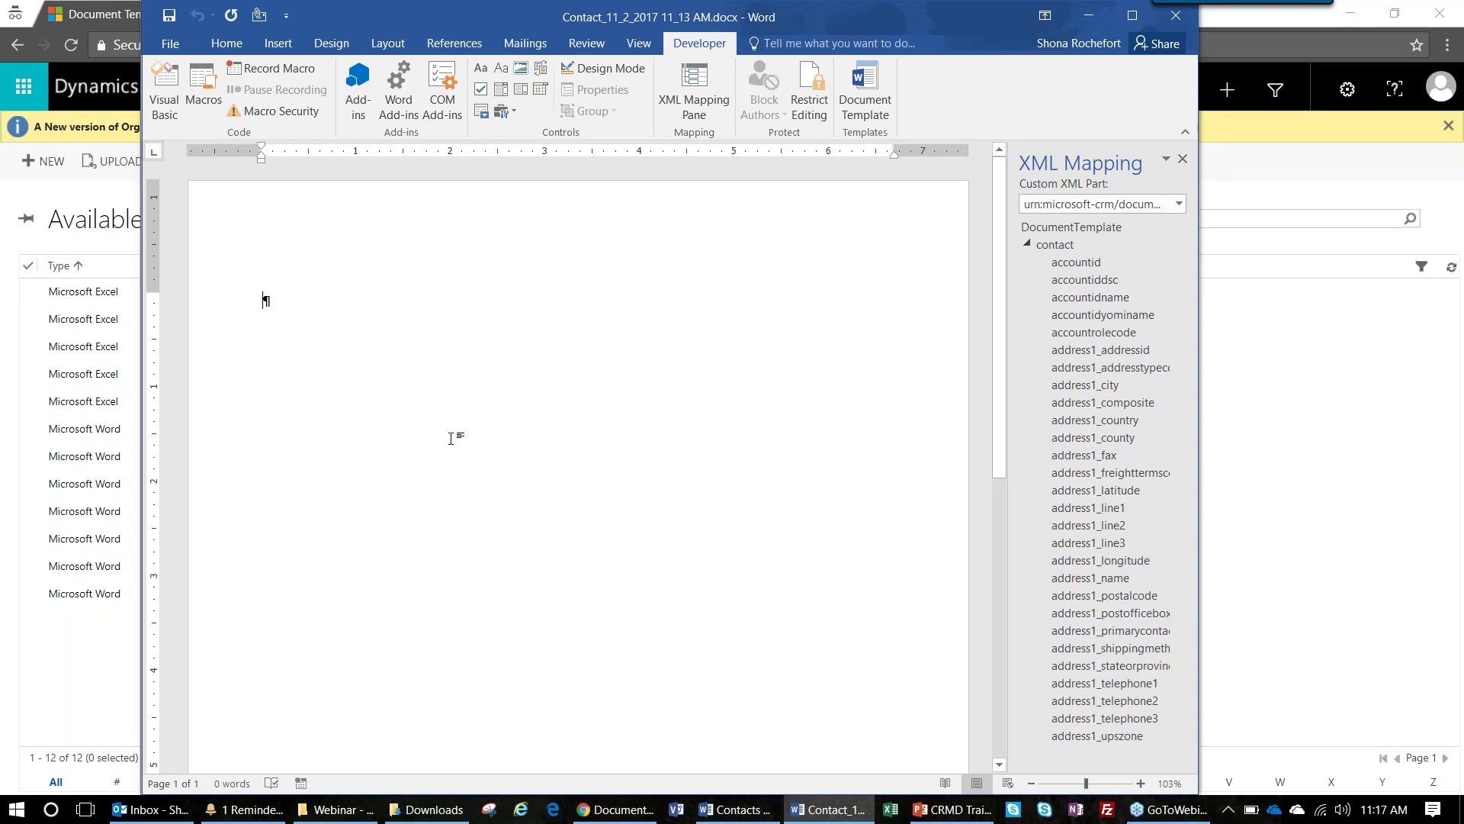
Switch to the maximized Contacts with Cases Partial.docx and expand the contact fields of its microsoft-crm document-template part in XML Mapping.
{"action": "left_click", "coordinate": [1097, 19]}
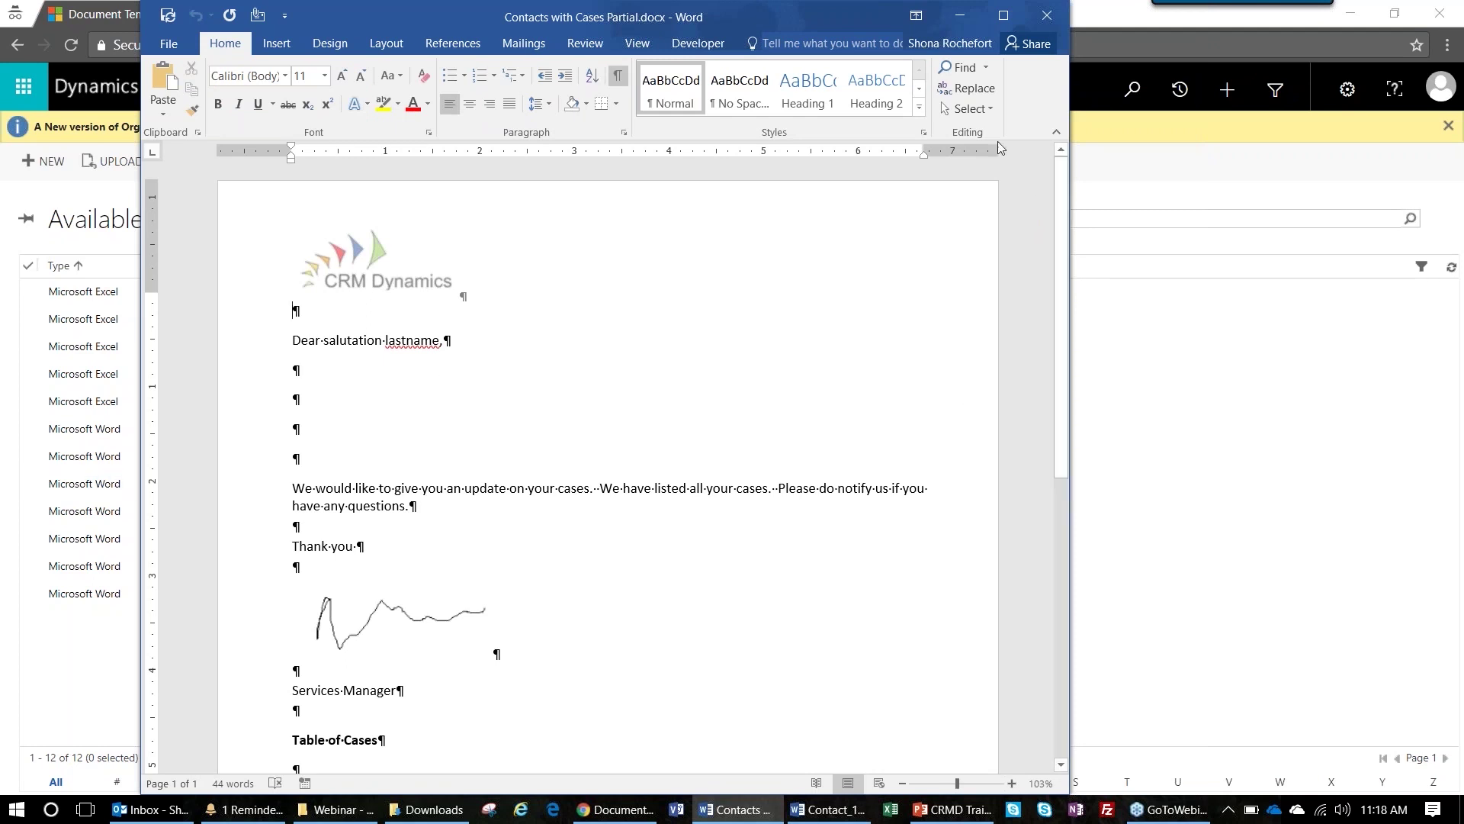
{"action": "left_click", "coordinate": [1004, 15]}
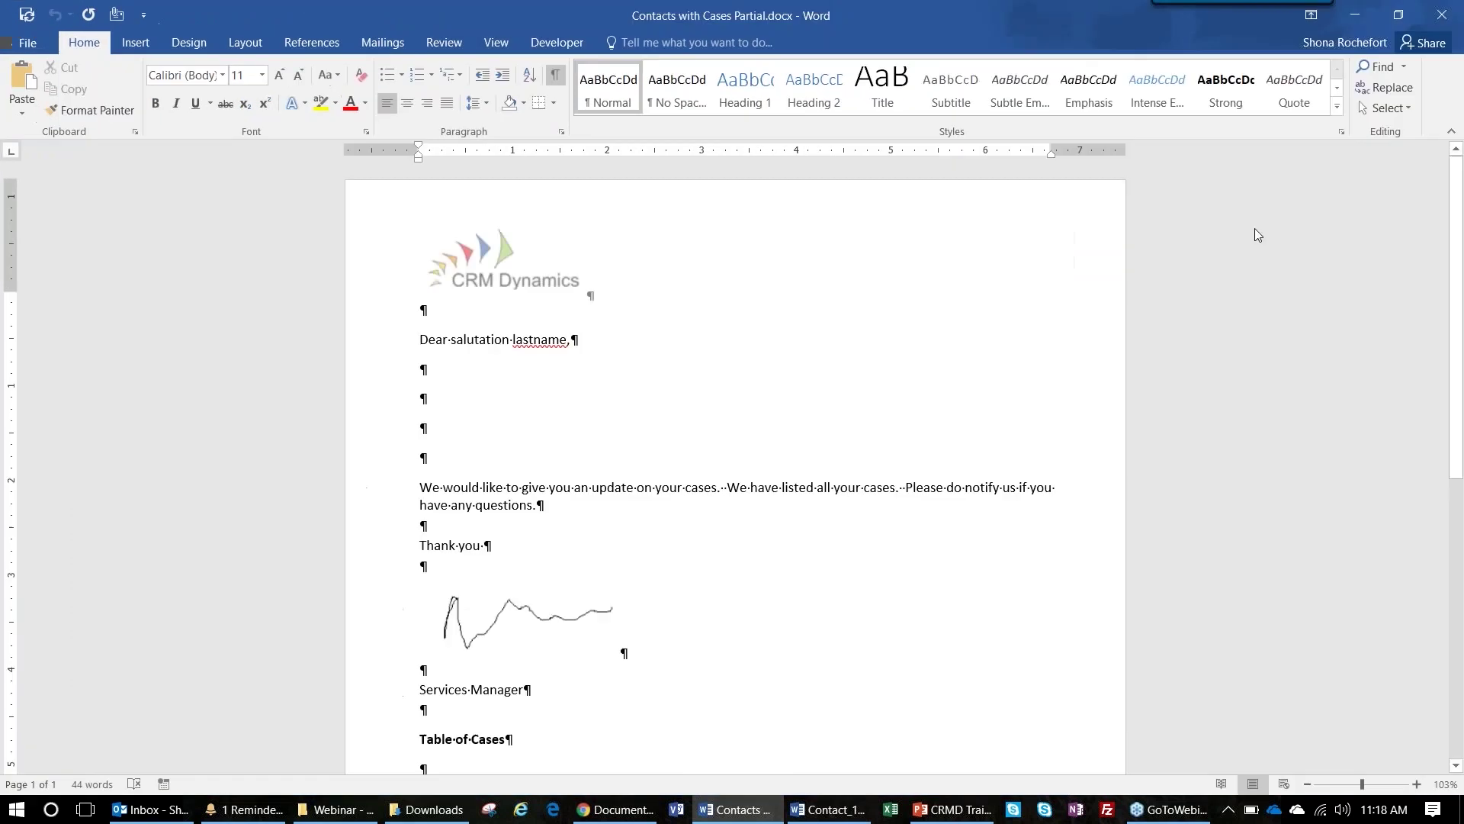
{"action": "left_click", "coordinate": [557, 43]}
{"action": "left_click", "coordinate": [565, 81]}
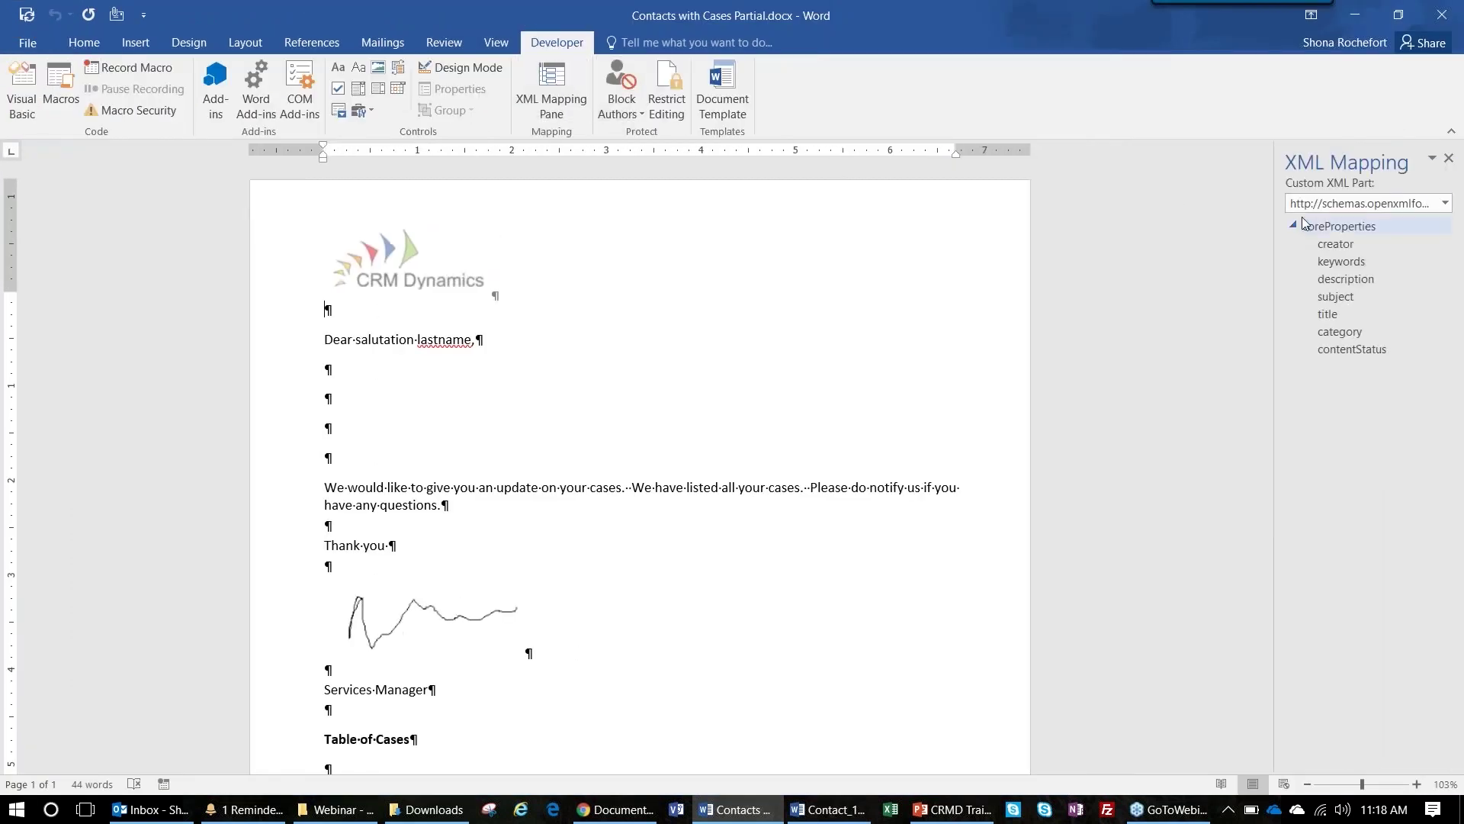
{"action": "left_click", "coordinate": [1445, 203]}
{"action": "left_click", "coordinate": [1276, 285]}
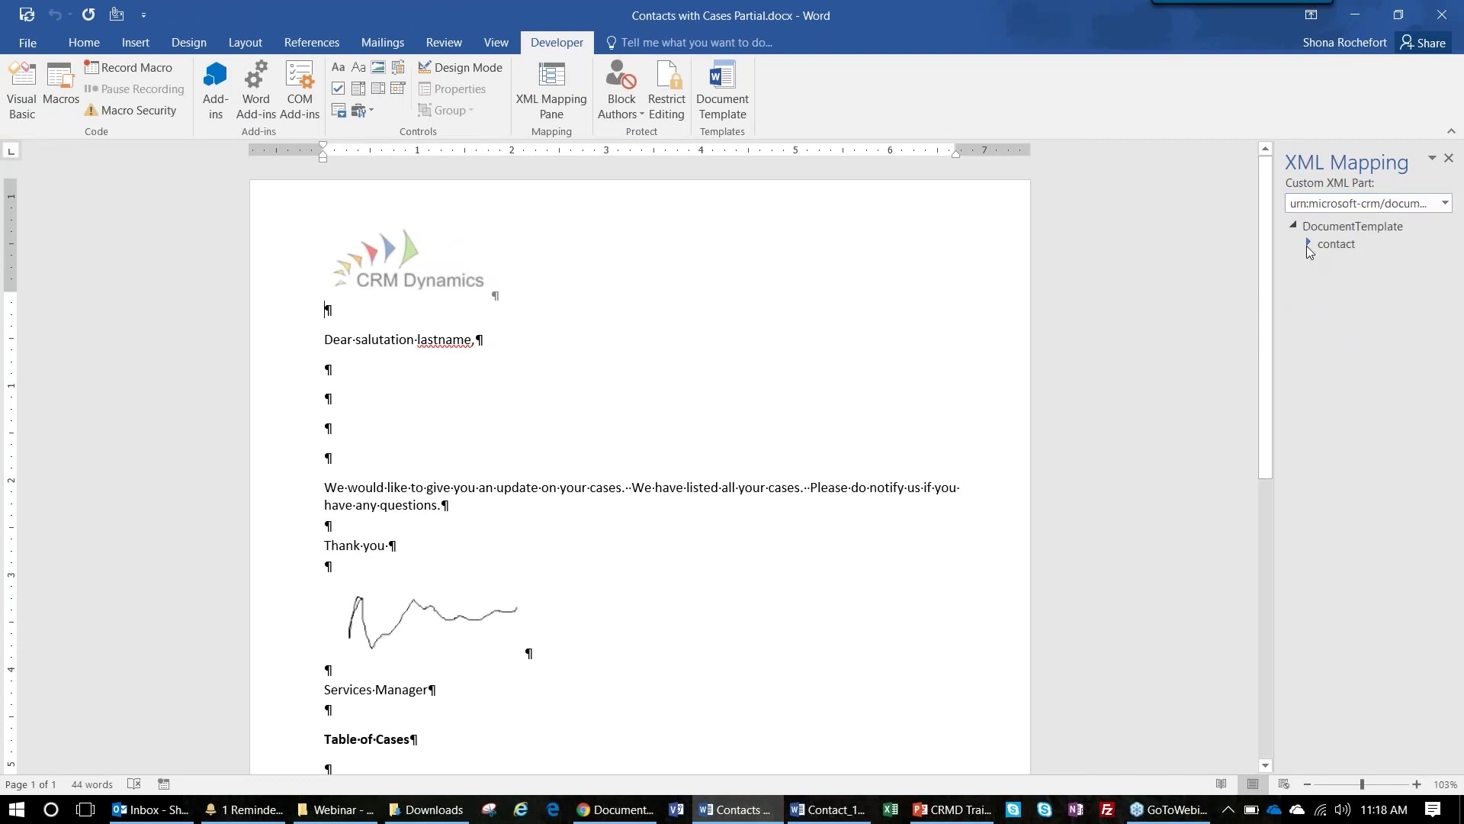
{"action": "left_click", "coordinate": [1307, 244]}
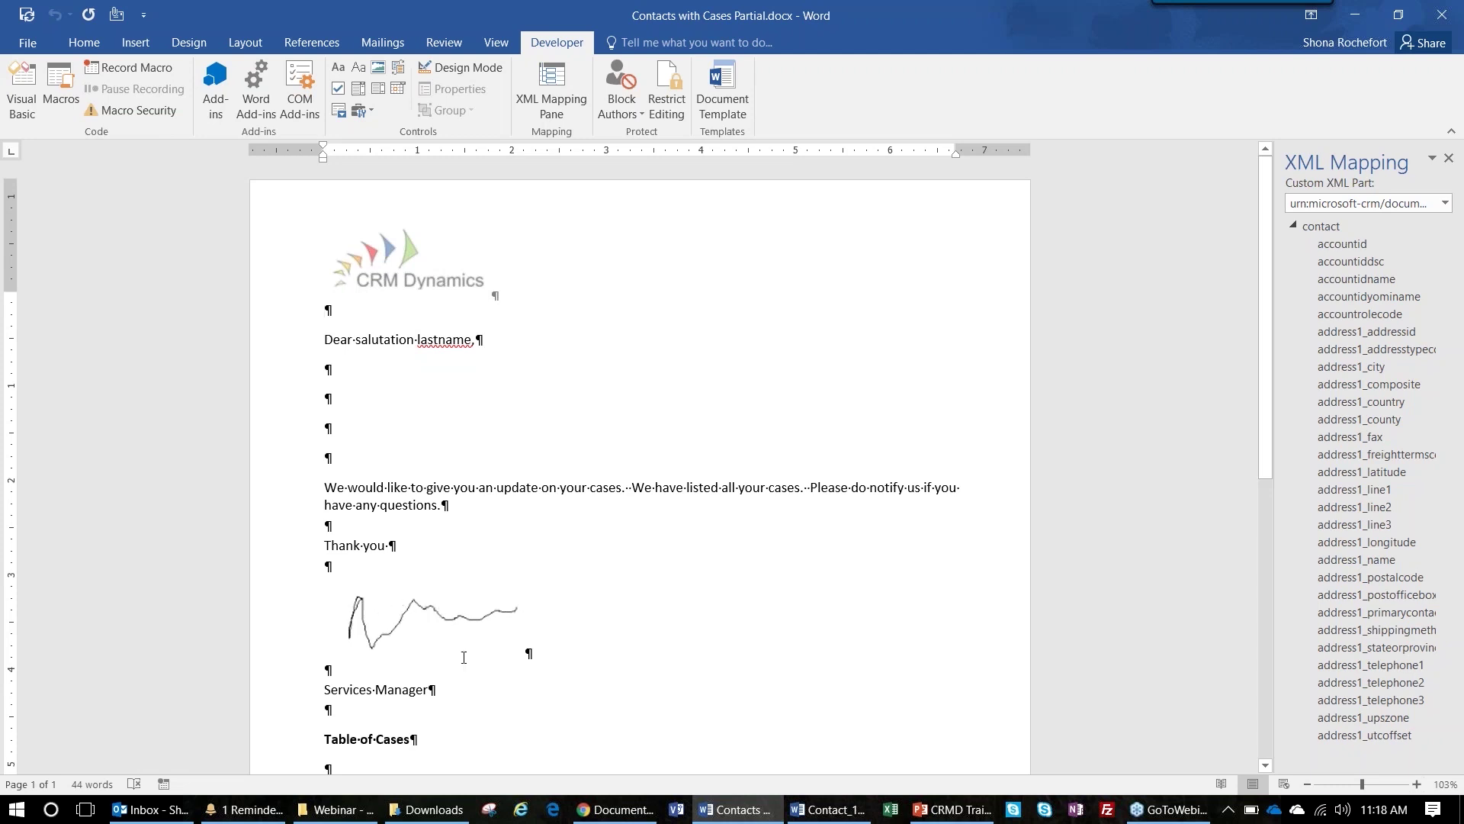
Review the letter down to its Table of Cases and inspect the greeting's content controls in Design Mode.
{"action": "scroll", "coordinate": [463, 657], "scroll_direction": "down", "scroll_amount": 1}
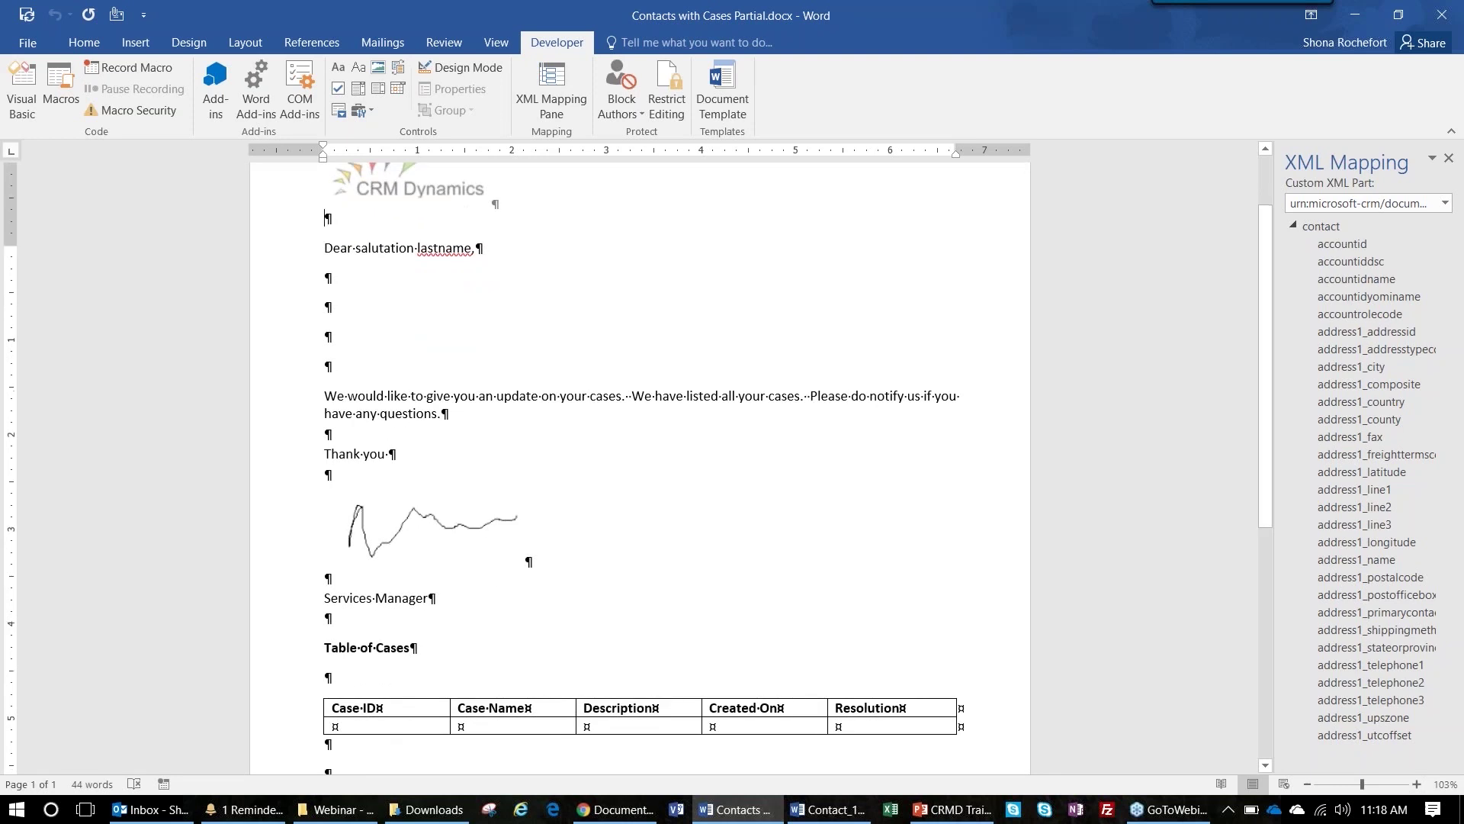
{"action": "scroll", "coordinate": [464, 656], "scroll_direction": "up", "scroll_amount": 1}
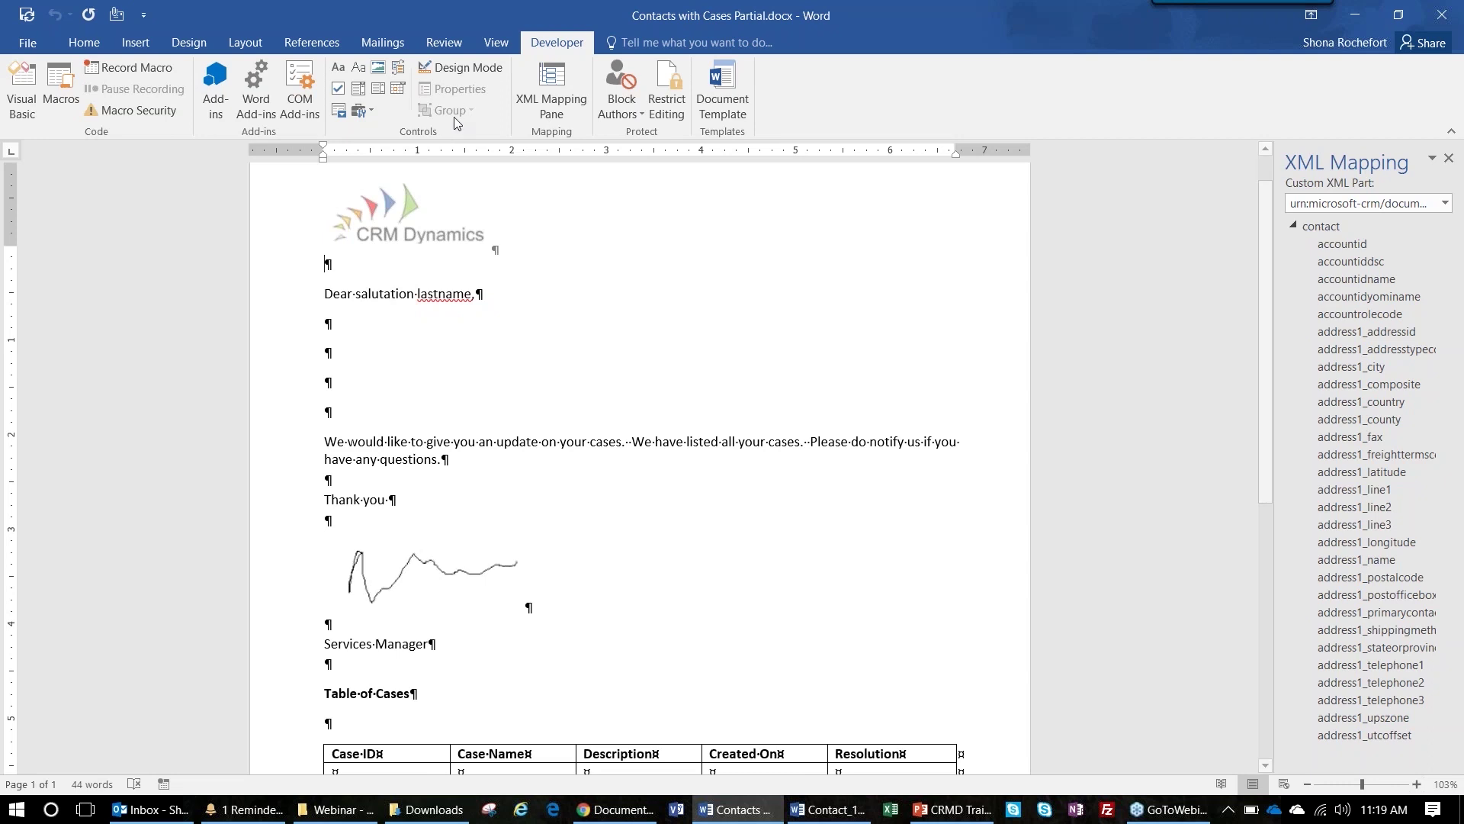
{"action": "left_click", "coordinate": [462, 67]}
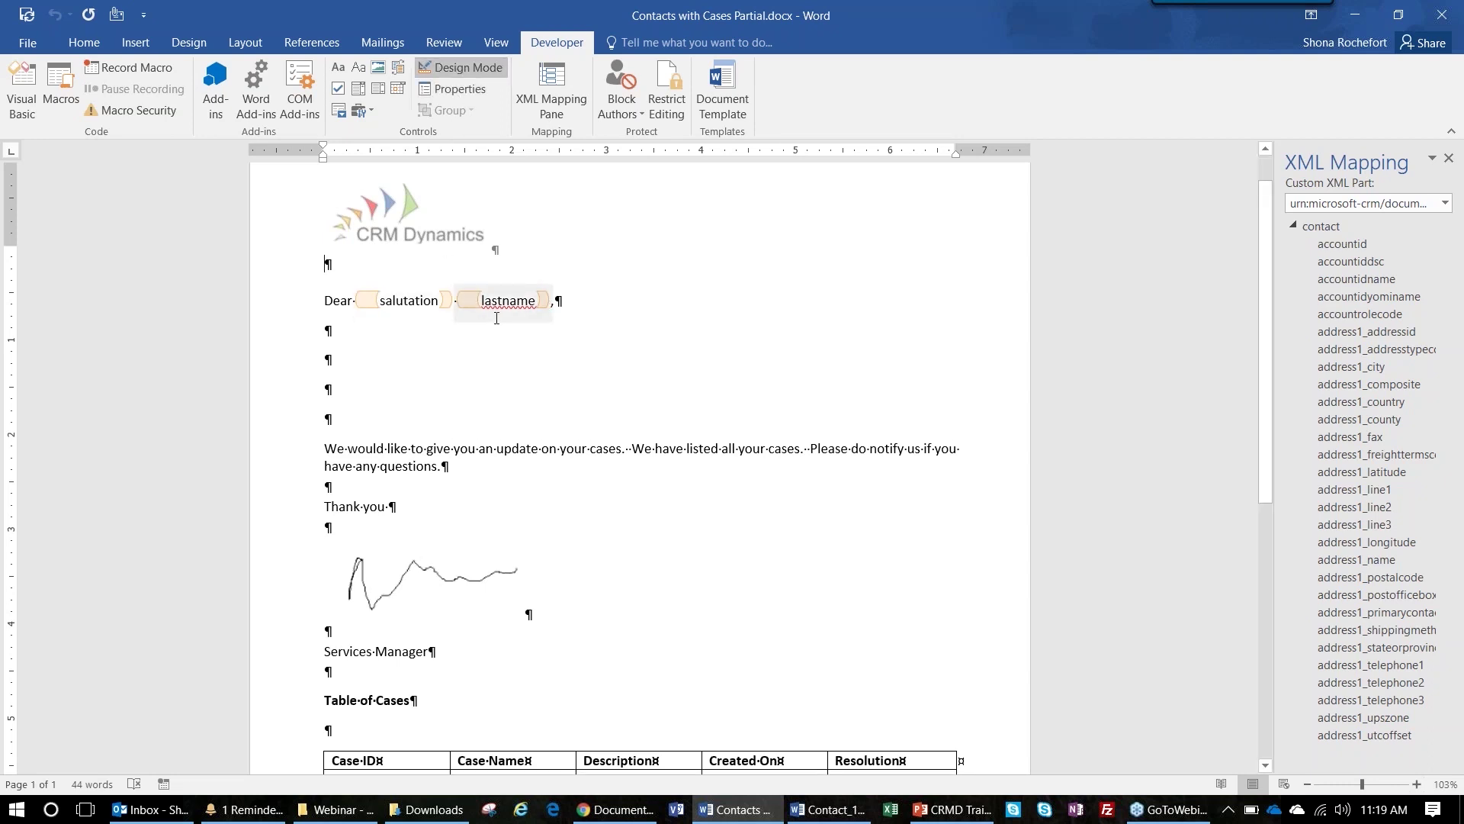
{"action": "left_click", "coordinate": [460, 67]}
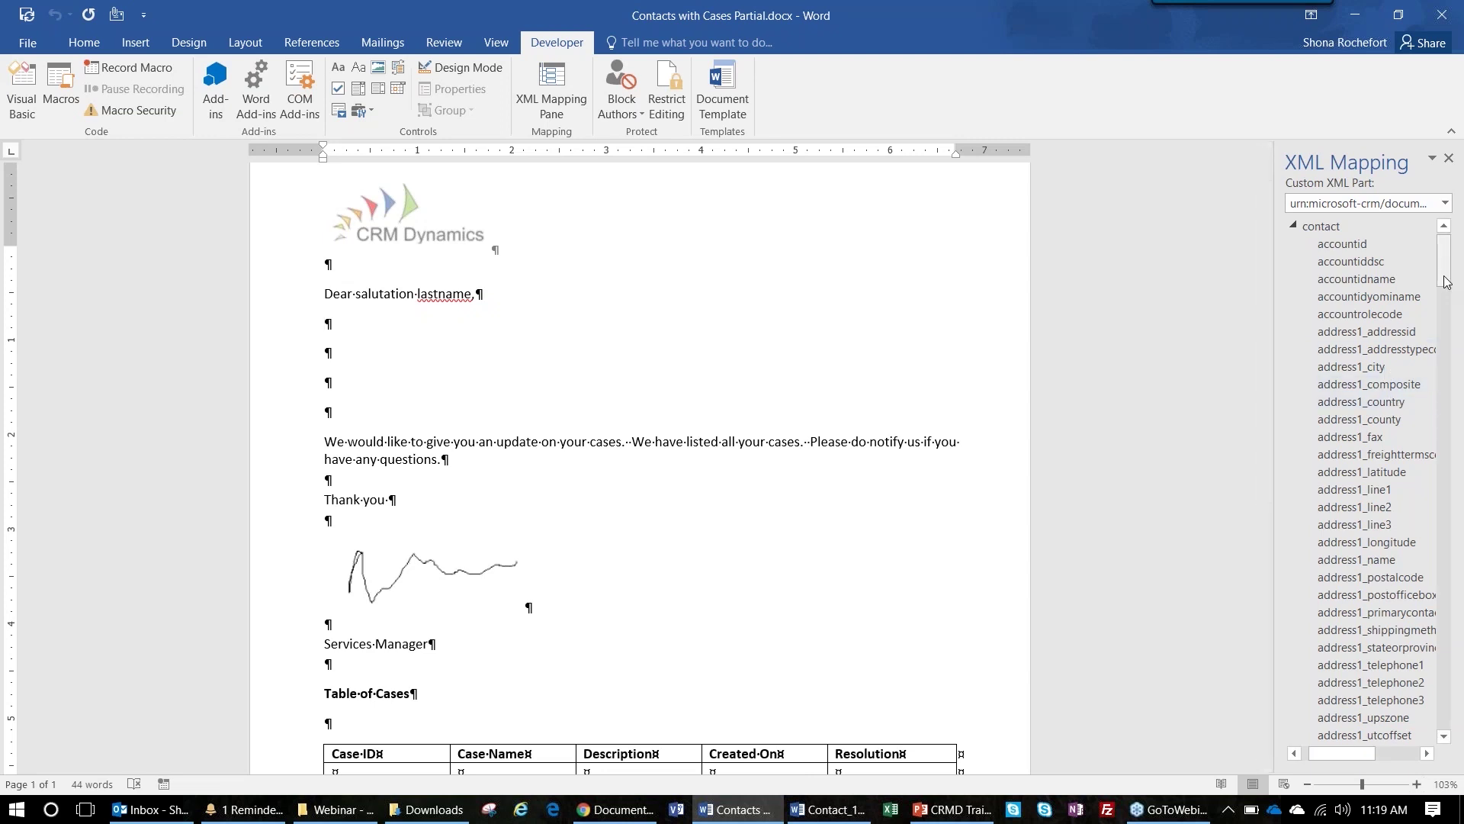
Insert the contact's company field as a plain text content control on the line below the greeting.
{"action": "left_click_drag", "start_coordinate": [1446, 281], "coordinate": [1460, 461]}
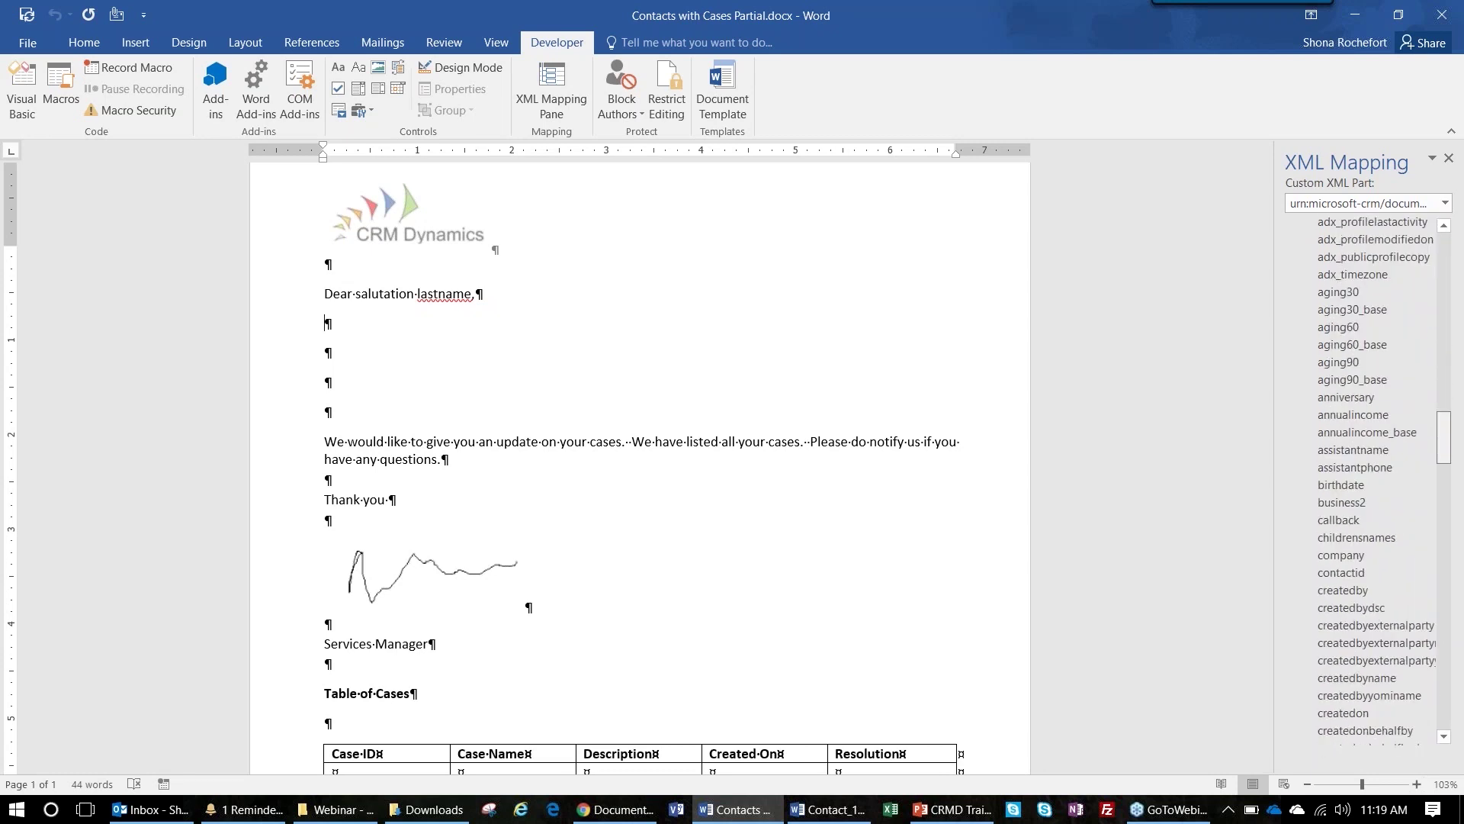
{"action": "right_click", "coordinate": [1337, 561]}
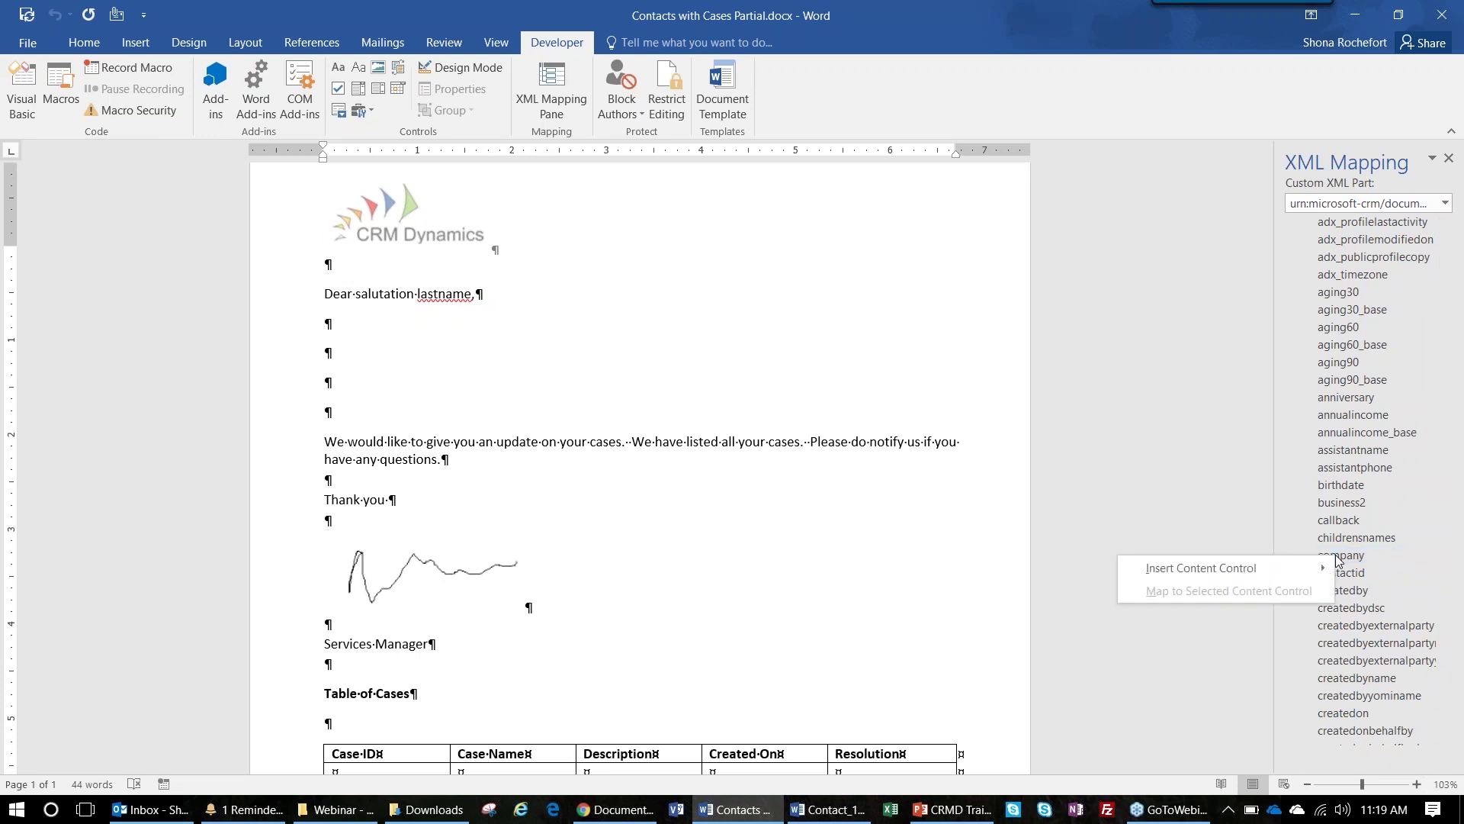
{"action": "mouse_move", "coordinate": [1275, 566]}
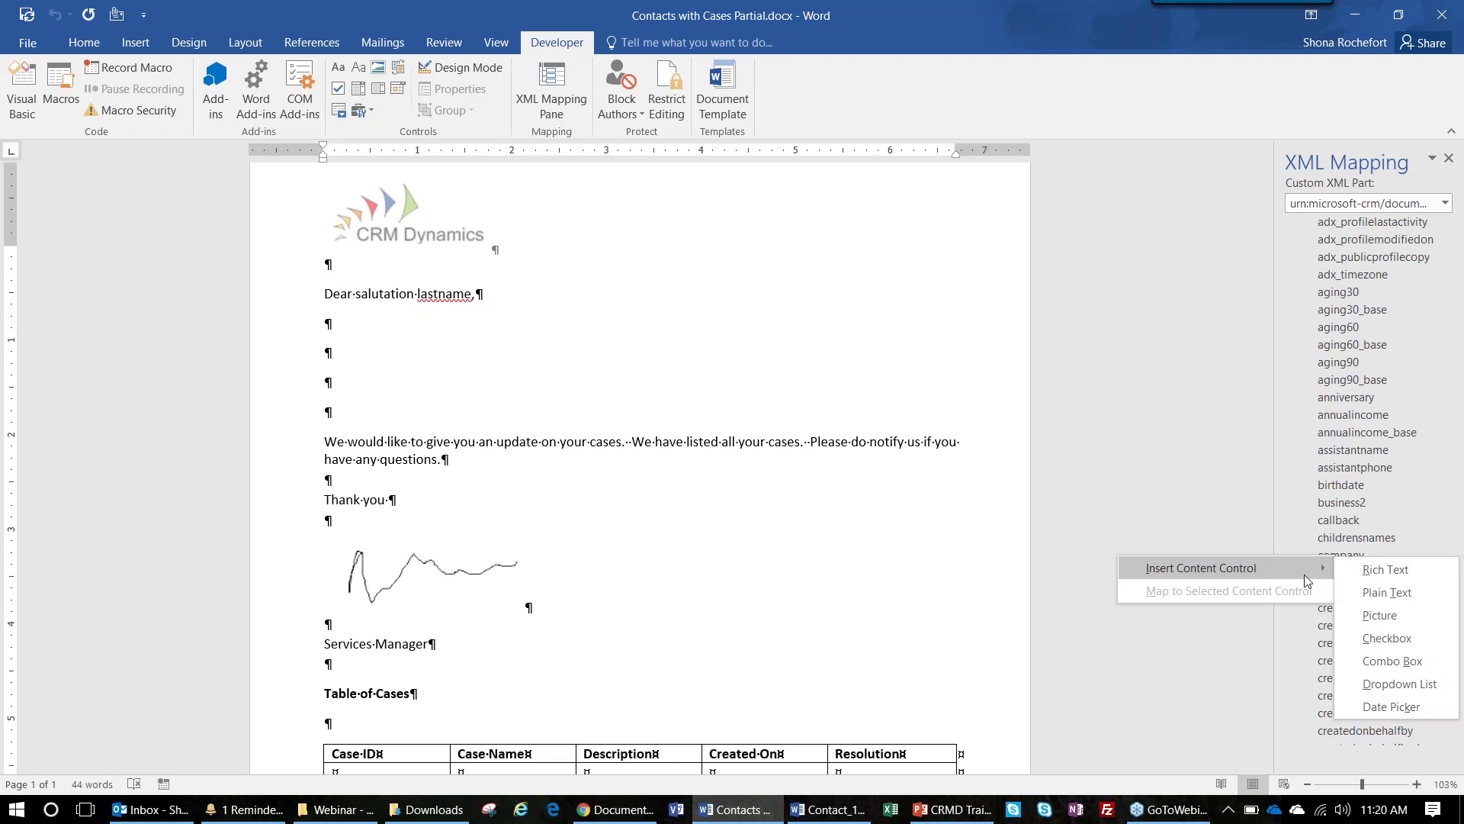
{"action": "left_click", "coordinate": [1388, 593]}
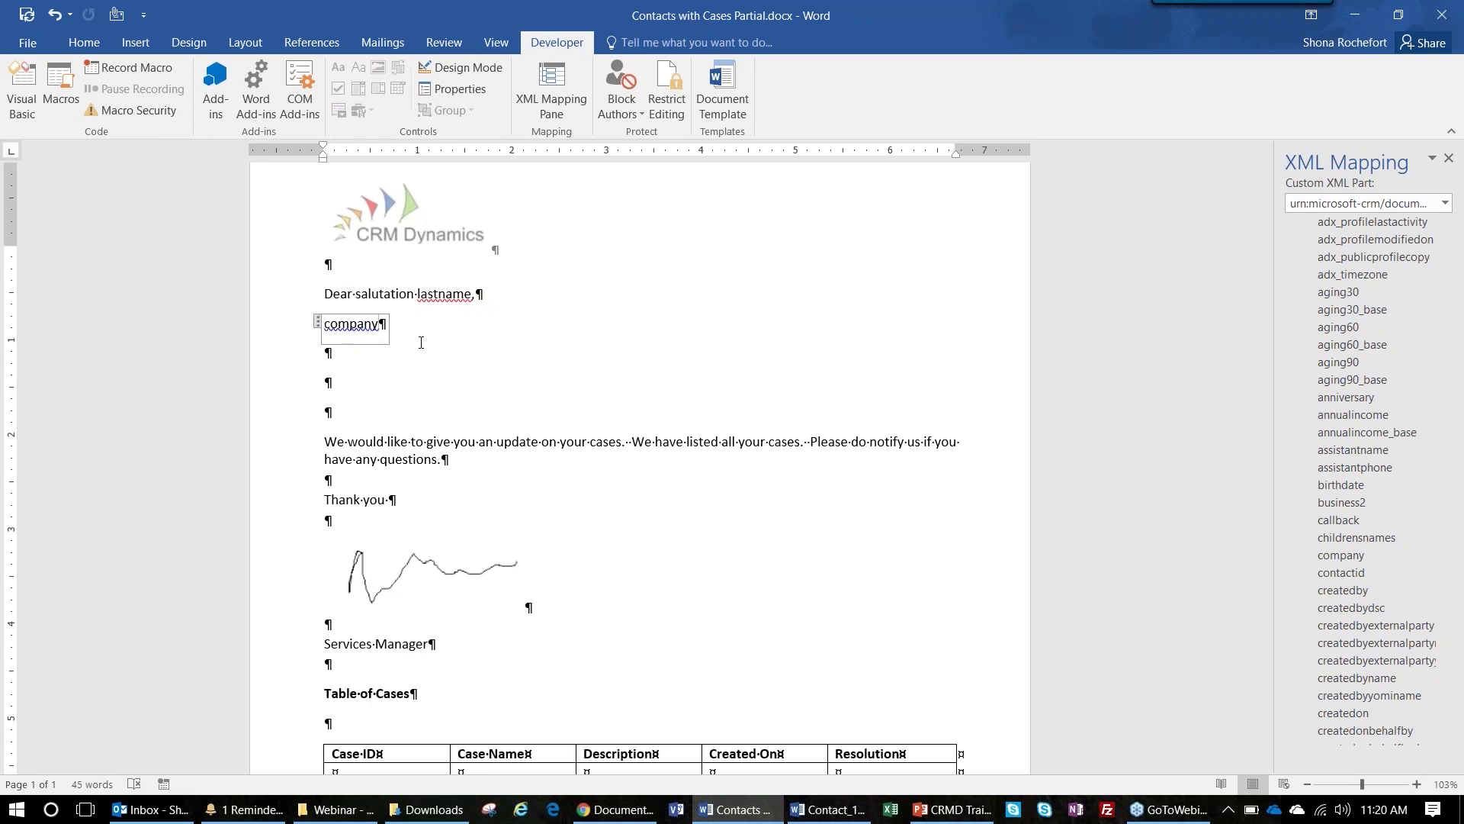
Move out of the company content control, try adding two blank lines after it, and remove them again.
{"action": "key", "text": "Right"}
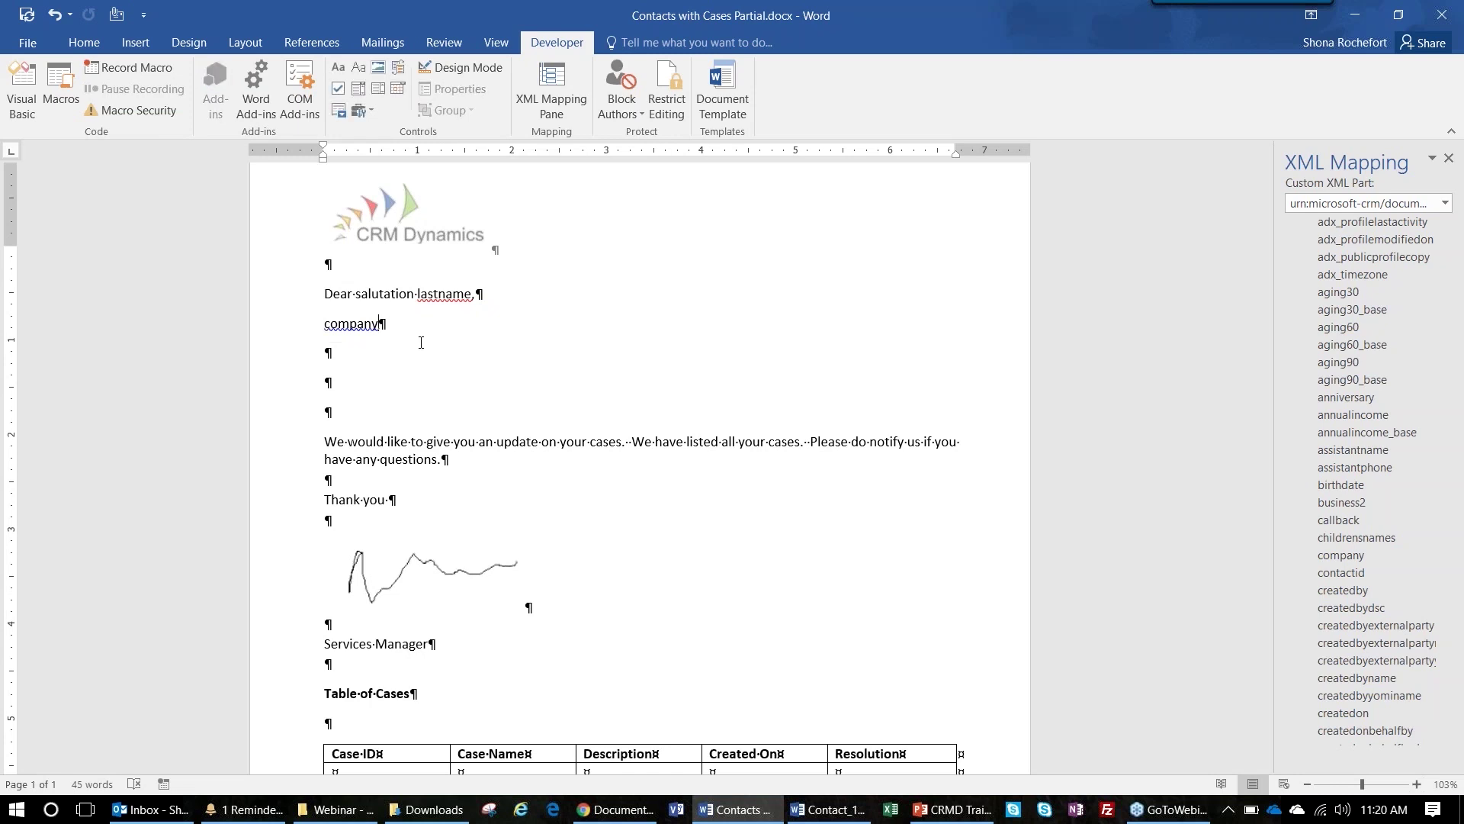
{"action": "key", "text": "Right"}
{"action": "key", "text": "Left"}
{"action": "key", "text": "Return"}
{"action": "key", "text": "Return"}
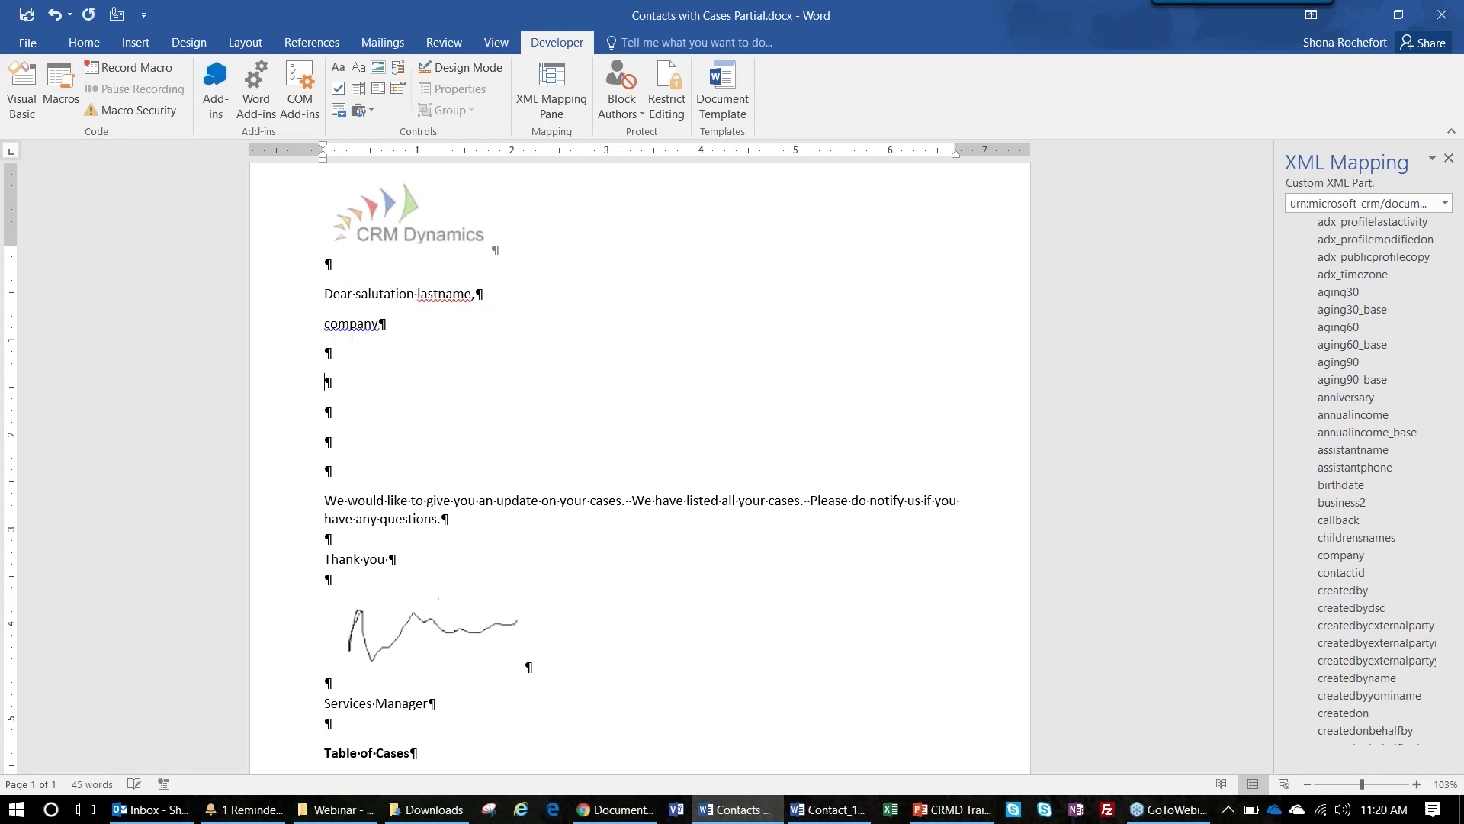
{"action": "key", "text": "BackSpace"}
{"action": "key", "text": "BackSpace"}
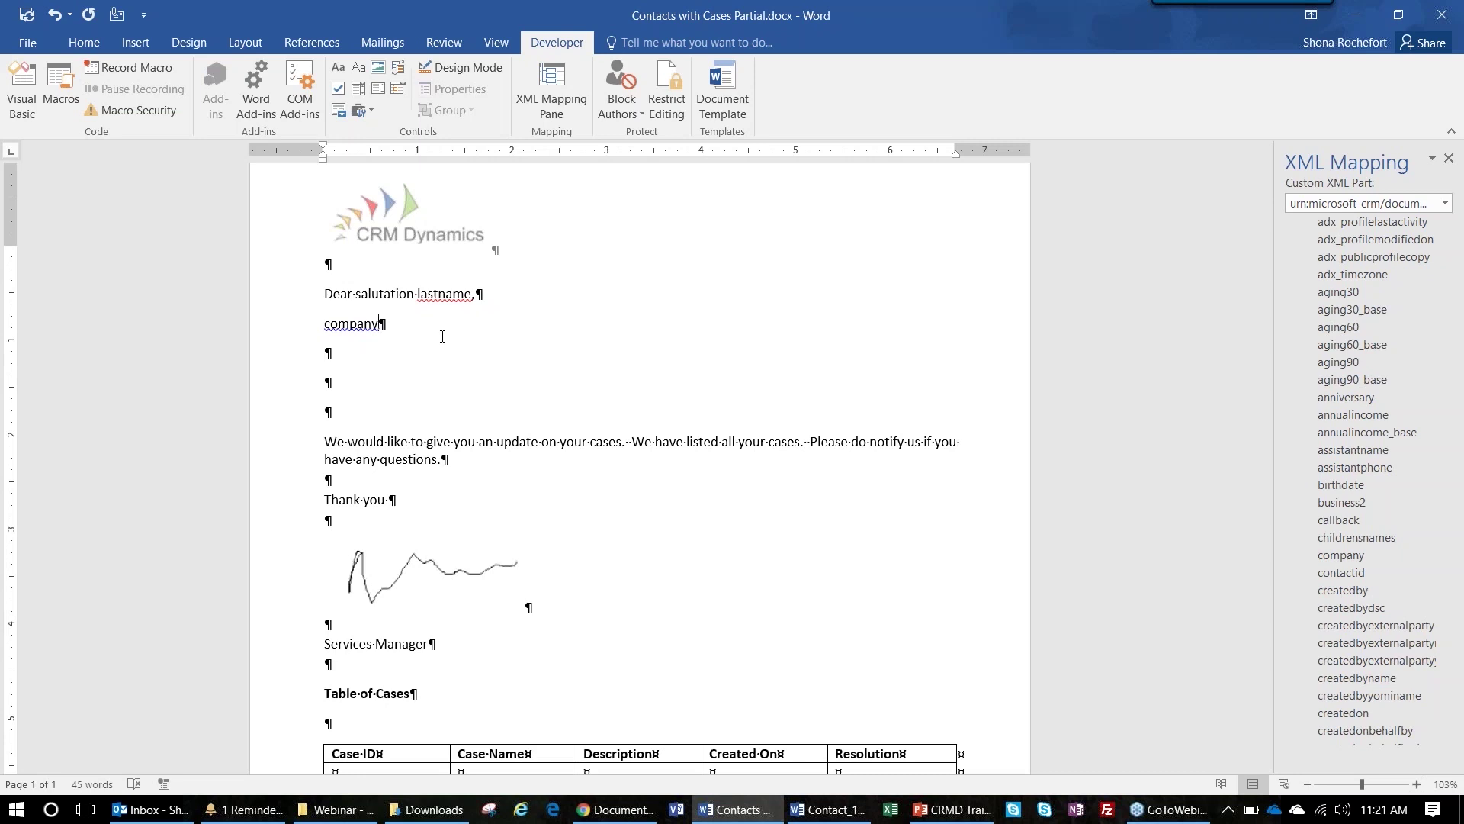
Insert the contact's address1_composite field as a plain text content control on the line below company.
{"action": "left_click", "coordinate": [359, 352]}
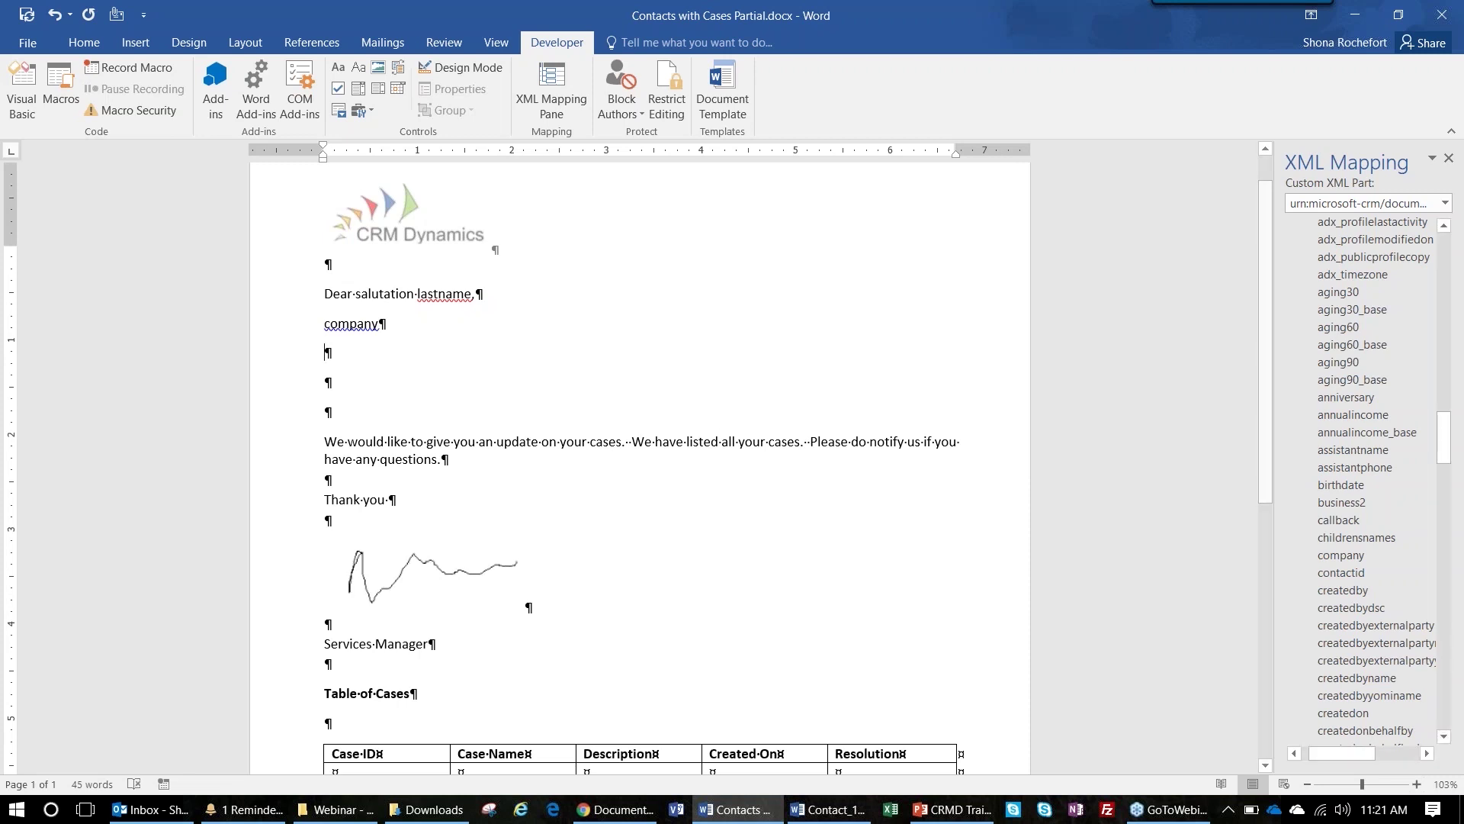
{"action": "left_click_drag", "start_coordinate": [1446, 441], "coordinate": [1453, 277]}
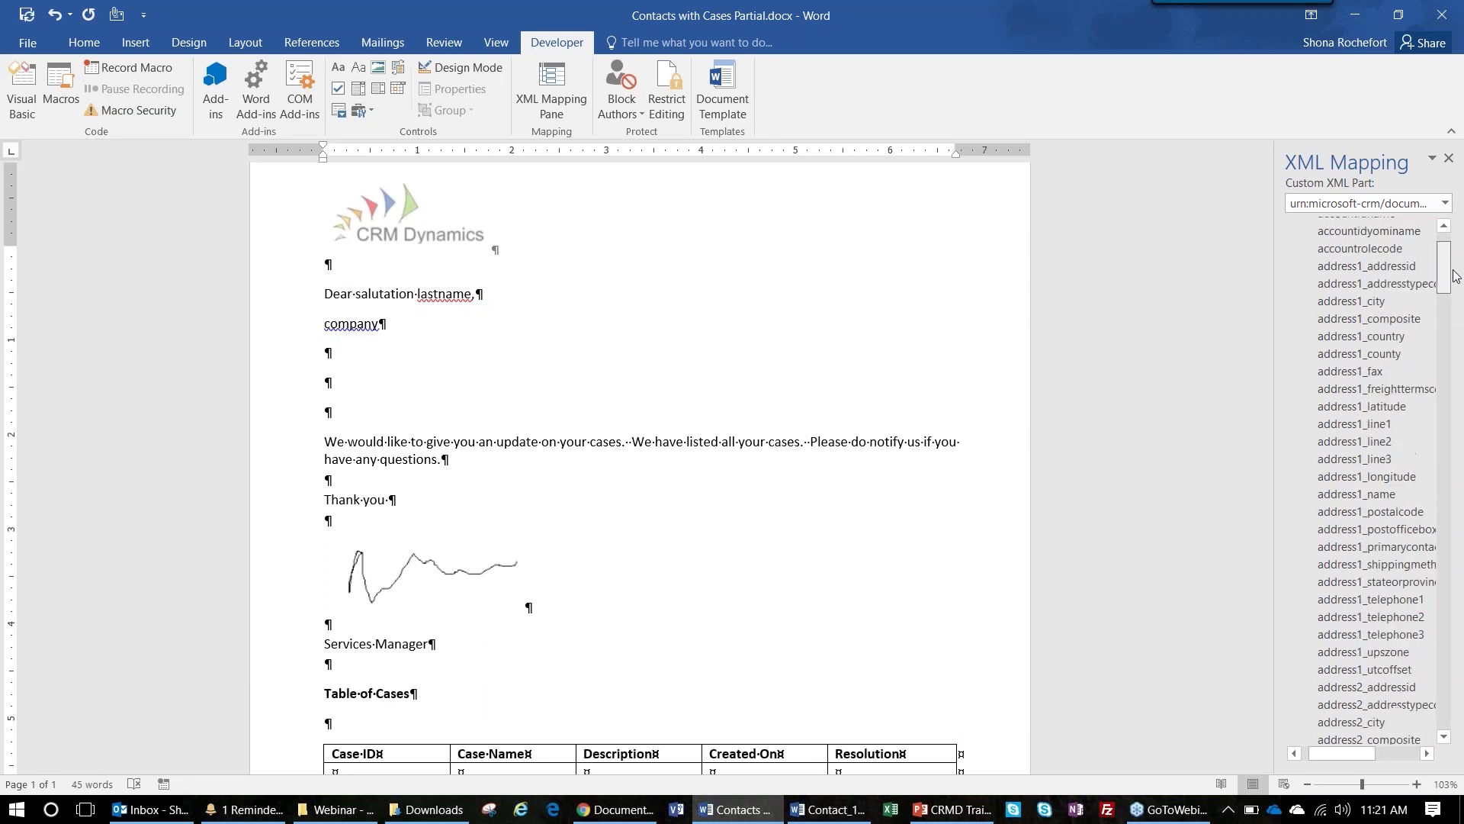
{"action": "right_click", "coordinate": [1408, 321]}
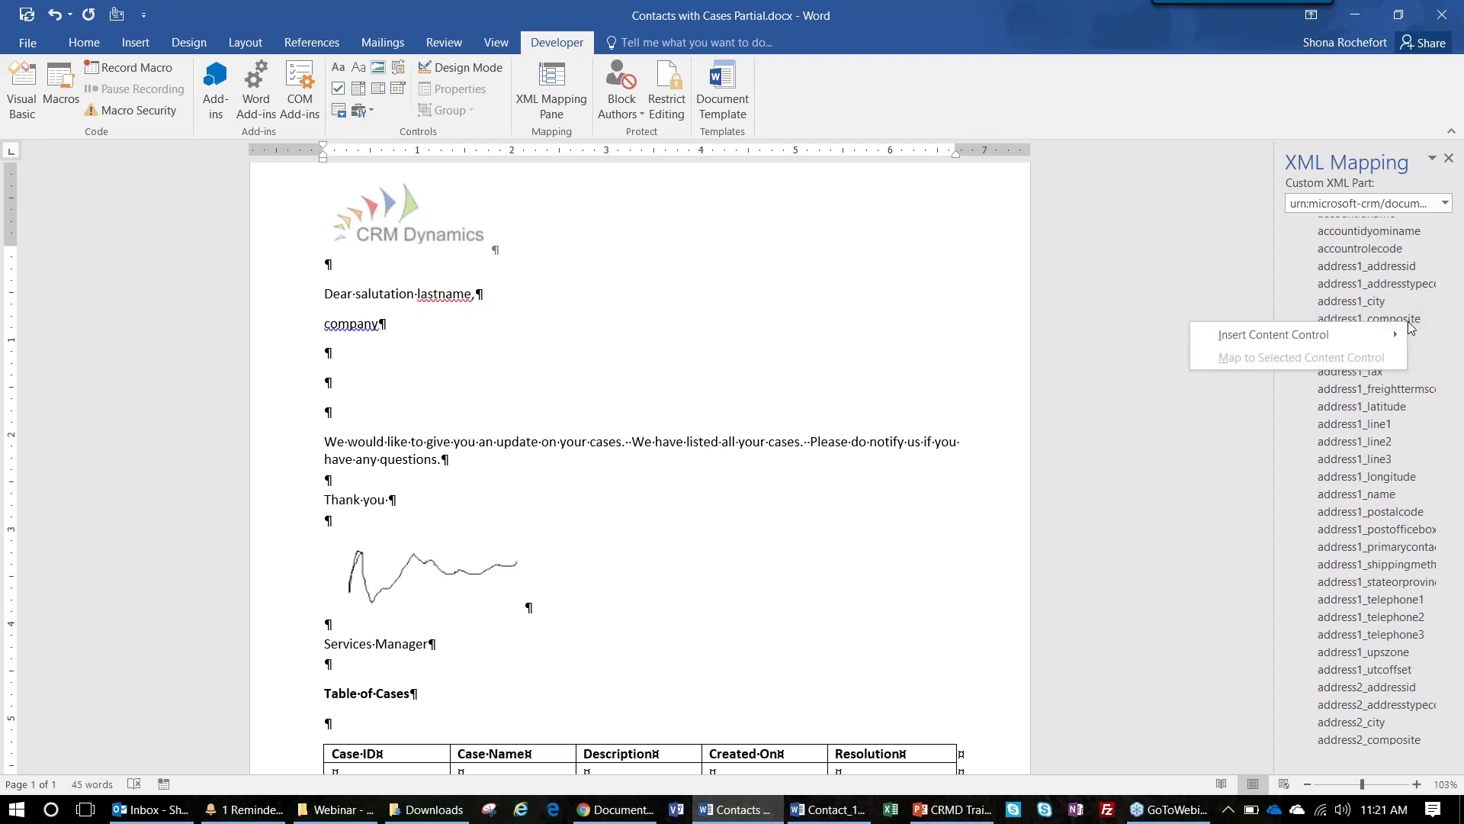
{"action": "mouse_move", "coordinate": [1257, 336]}
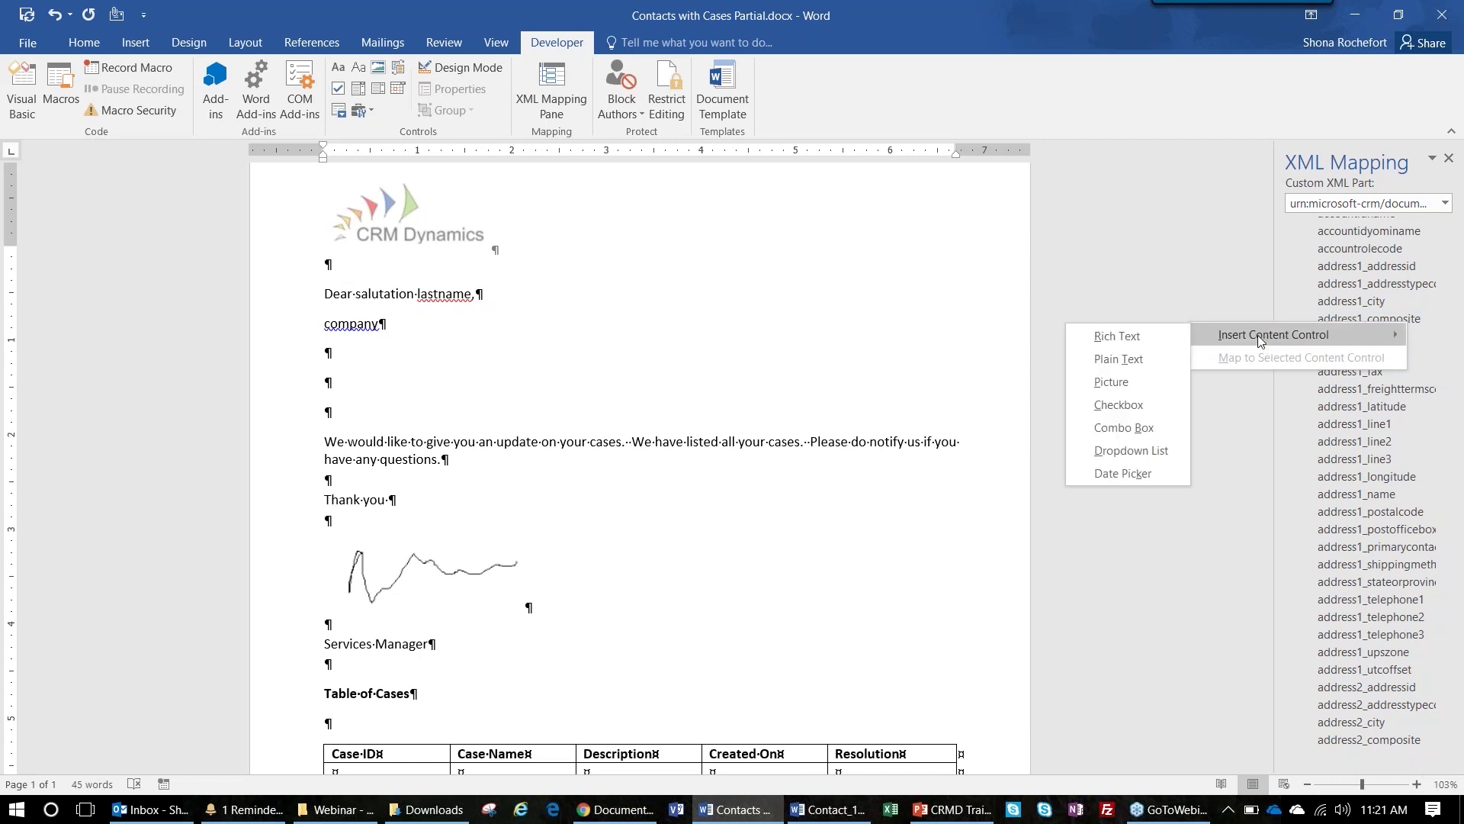
{"action": "left_click", "coordinate": [1165, 360]}
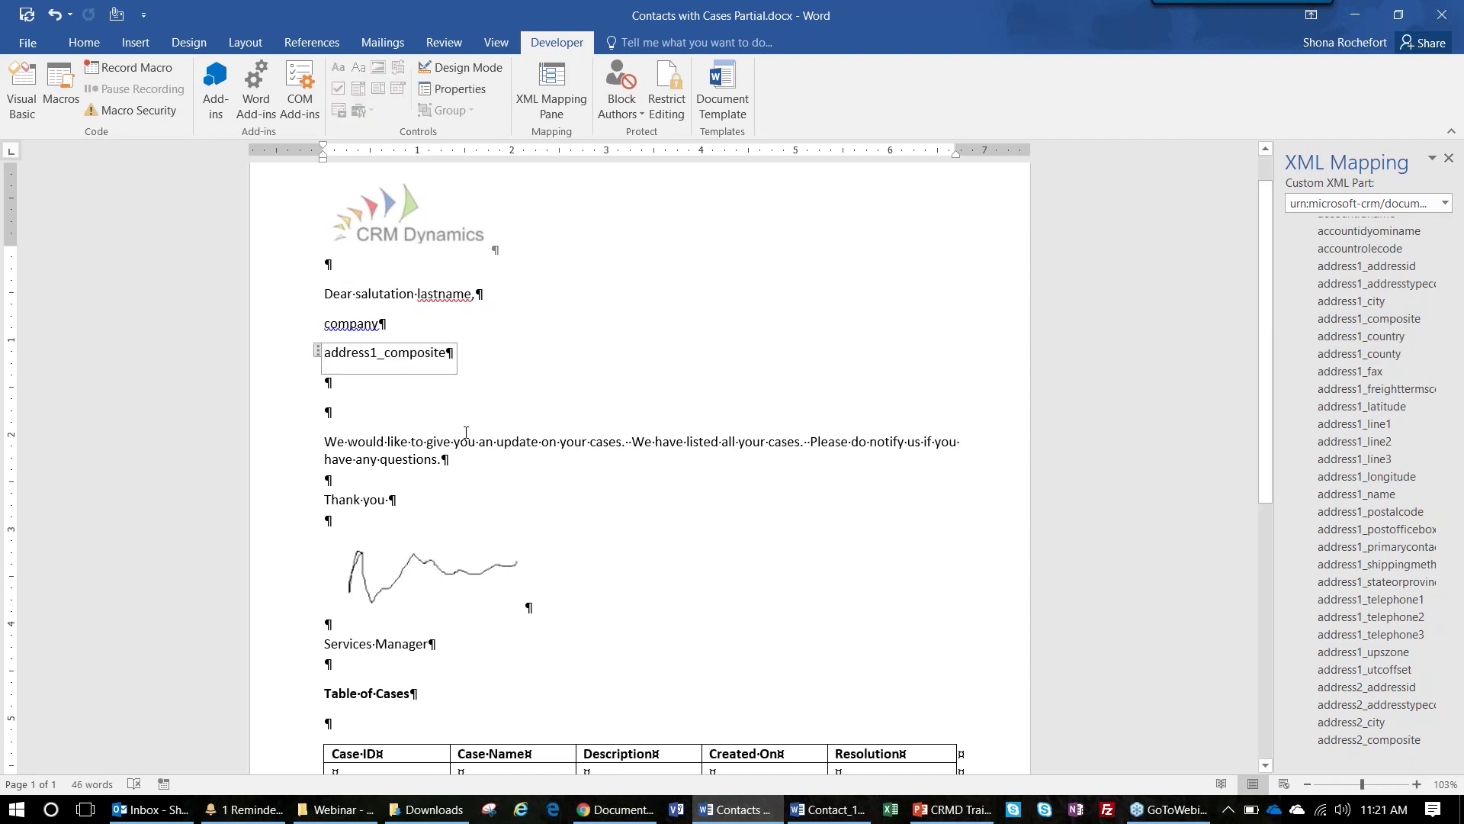
Insert the contact's jobtitle field as a plain text content control on the line below address1_composite.
{"action": "left_click", "coordinate": [337, 384]}
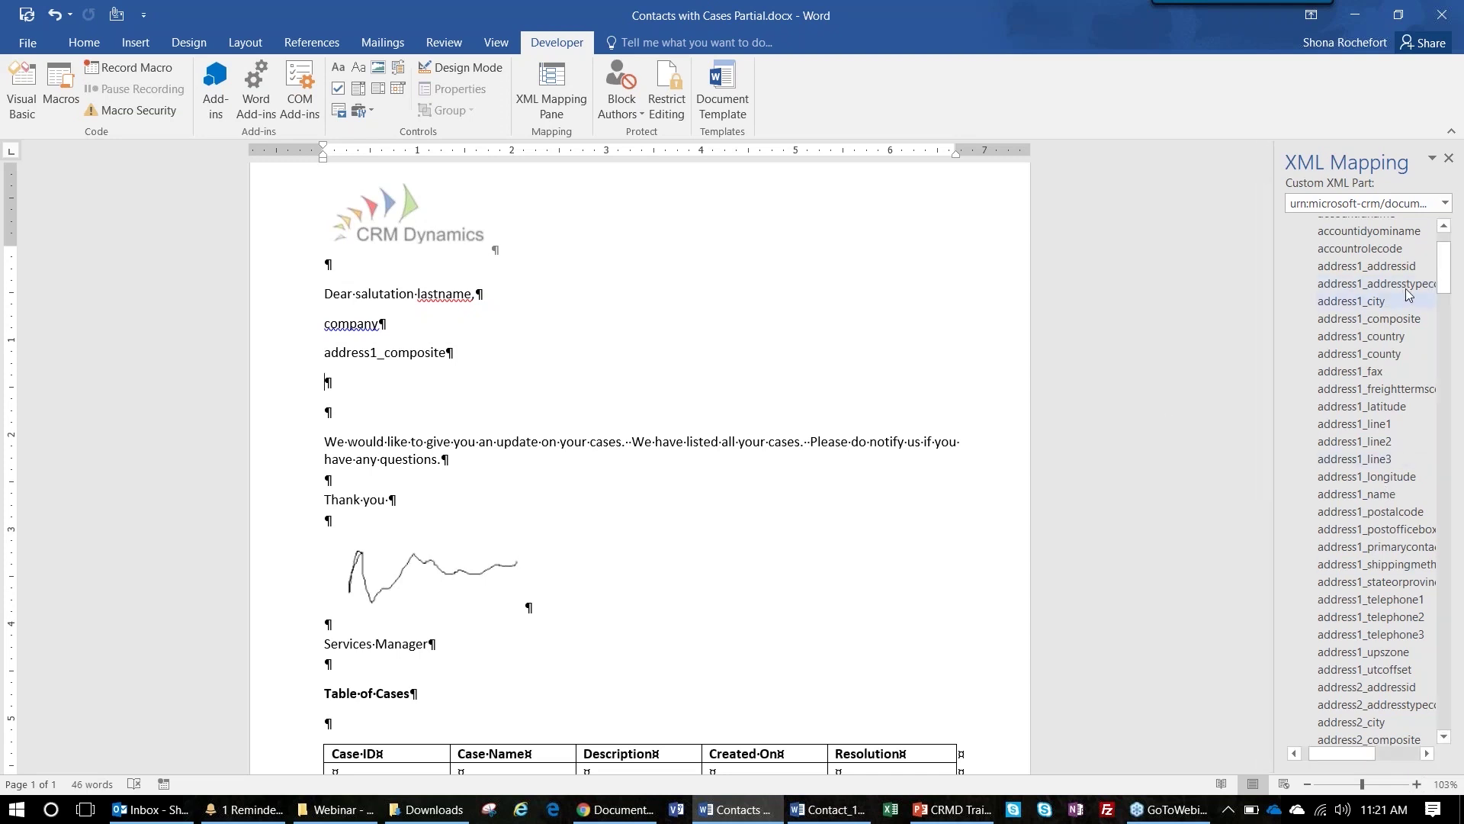
{"action": "left_click_drag", "start_coordinate": [1443, 268], "coordinate": [1462, 551]}
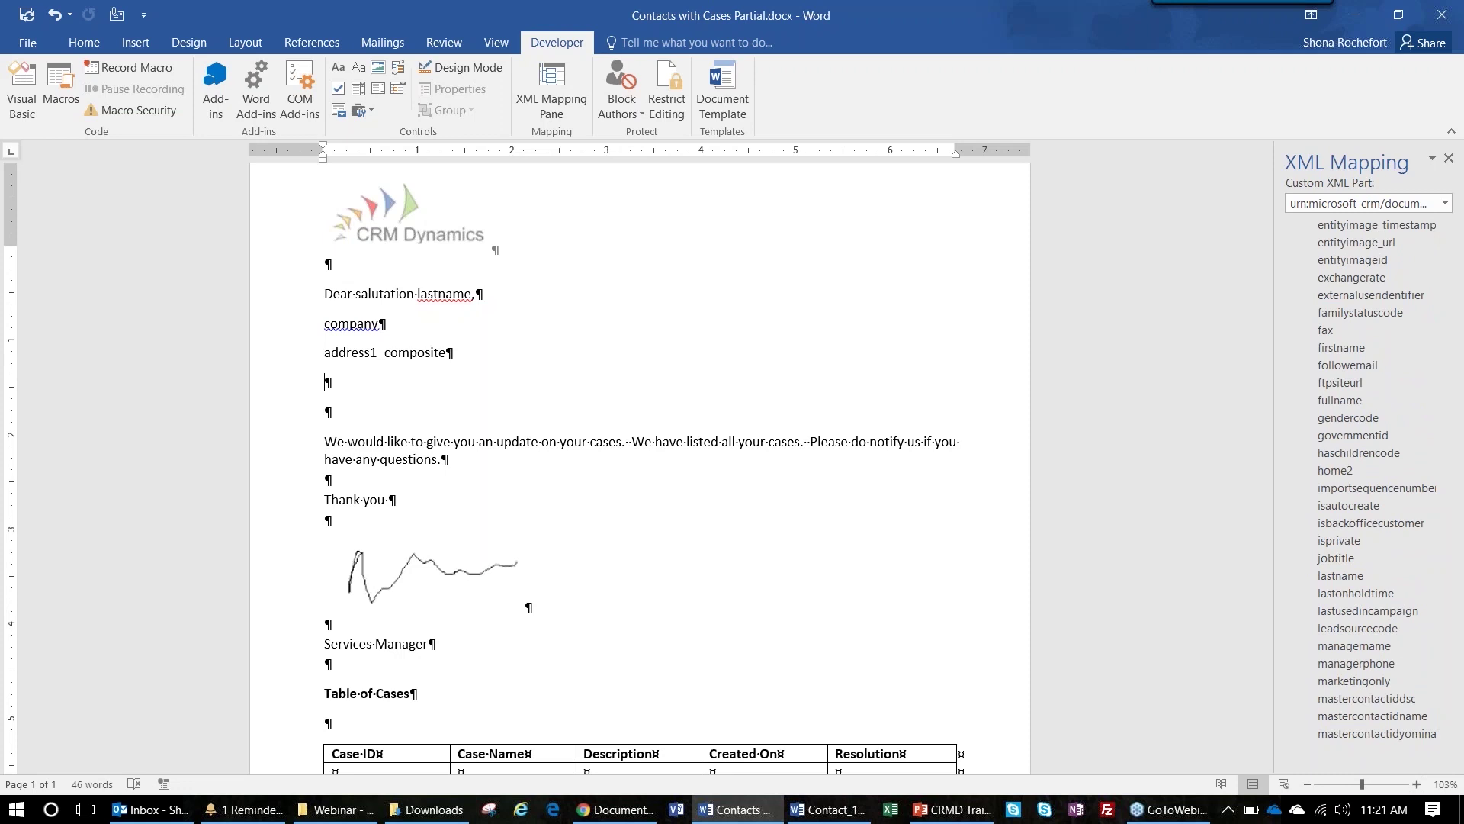
{"action": "right_click", "coordinate": [1354, 558]}
{"action": "mouse_move", "coordinate": [1297, 572]}
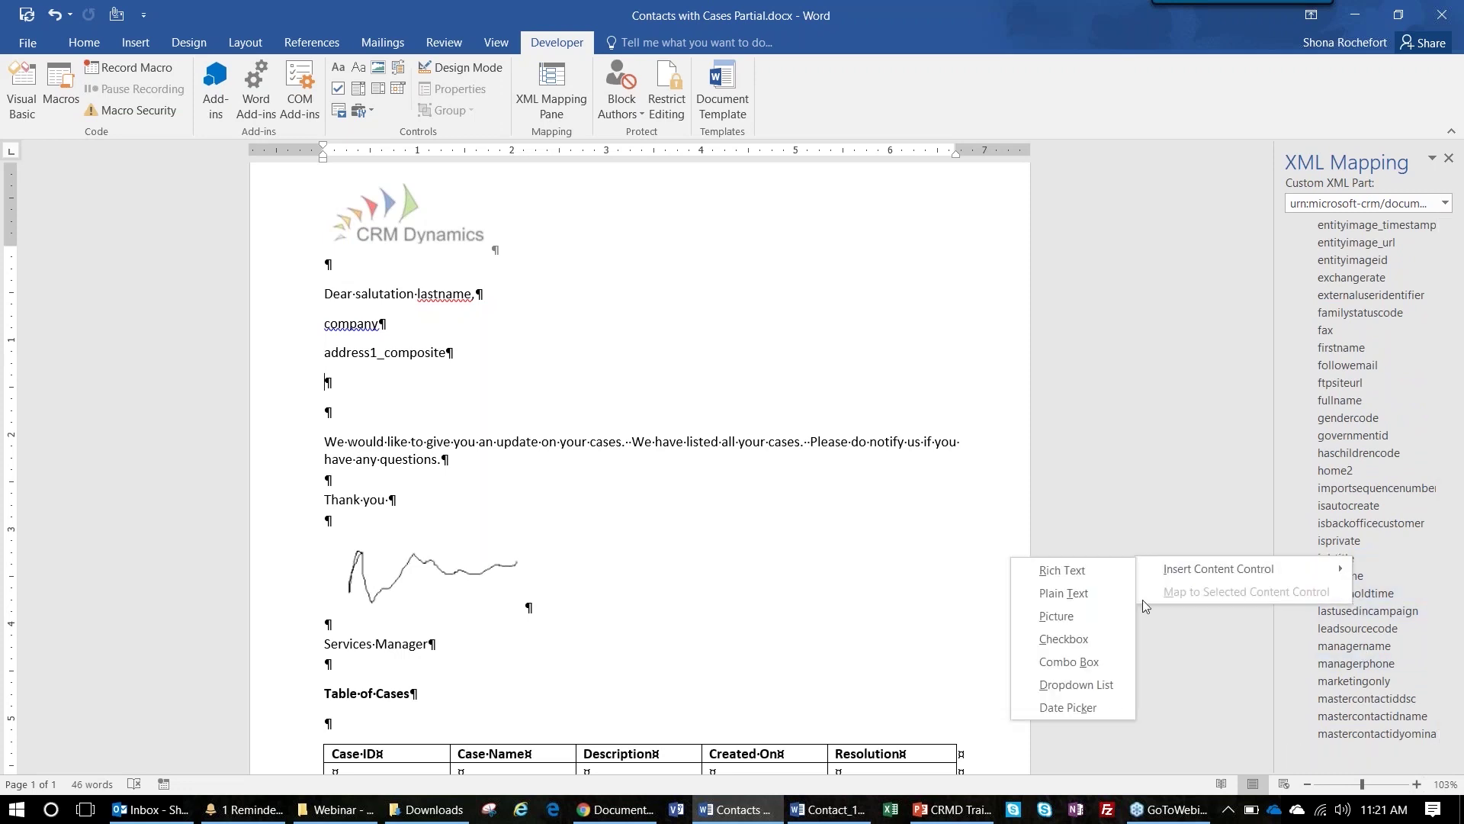
{"action": "left_click", "coordinate": [1045, 594]}
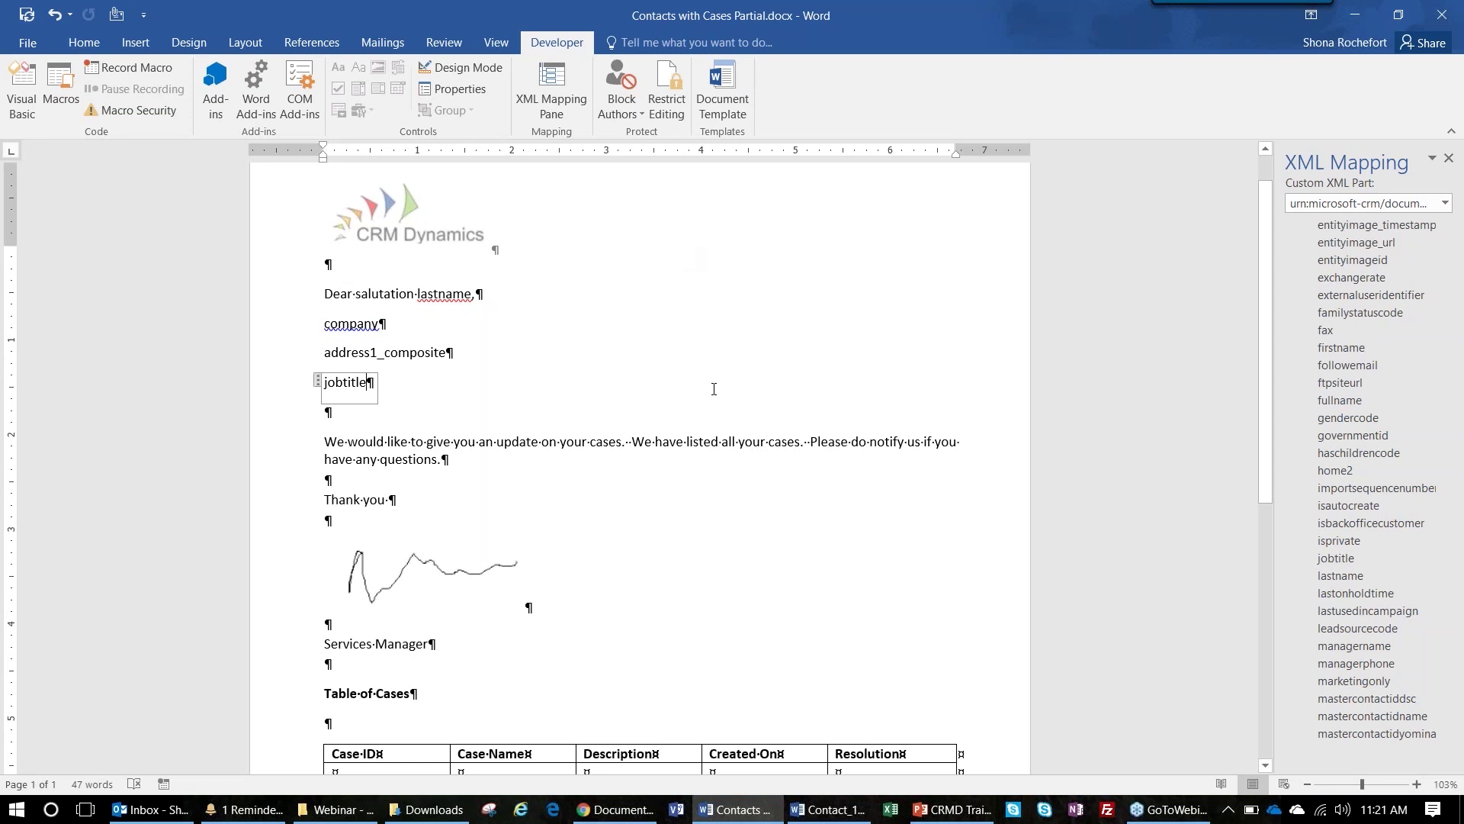
Expand the incident_customer_contact relationship and insert its ticketnumber field as plain text in the empty cell under Case ID.
{"action": "scroll", "coordinate": [688, 439], "scroll_direction": "down", "scroll_amount": 3}
{"action": "scroll", "coordinate": [688, 440], "scroll_direction": "down", "scroll_amount": 3}
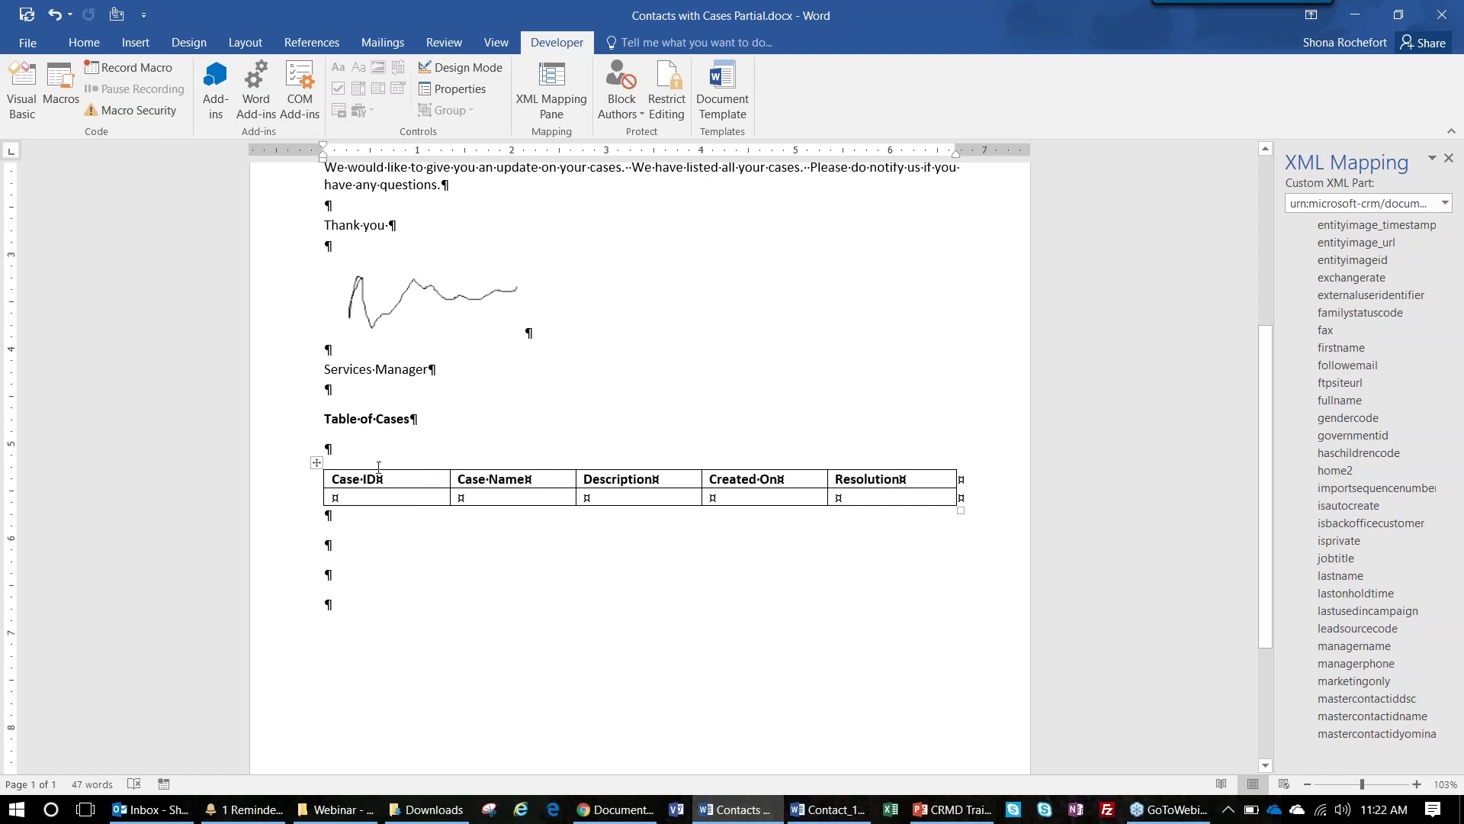
{"action": "left_click", "coordinate": [334, 498]}
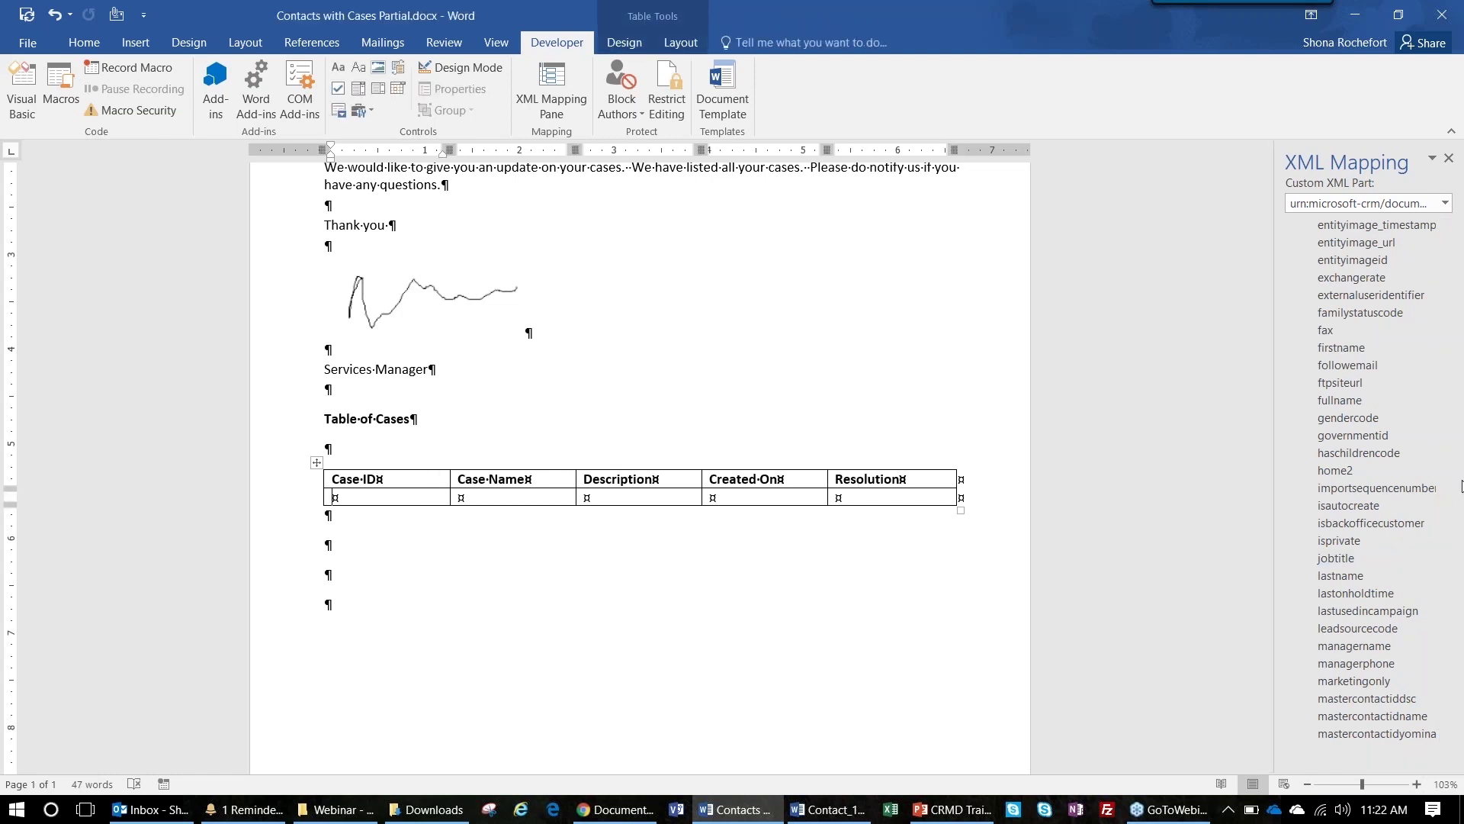
{"action": "left_click_drag", "start_coordinate": [1453, 552], "coordinate": [1455, 721]}
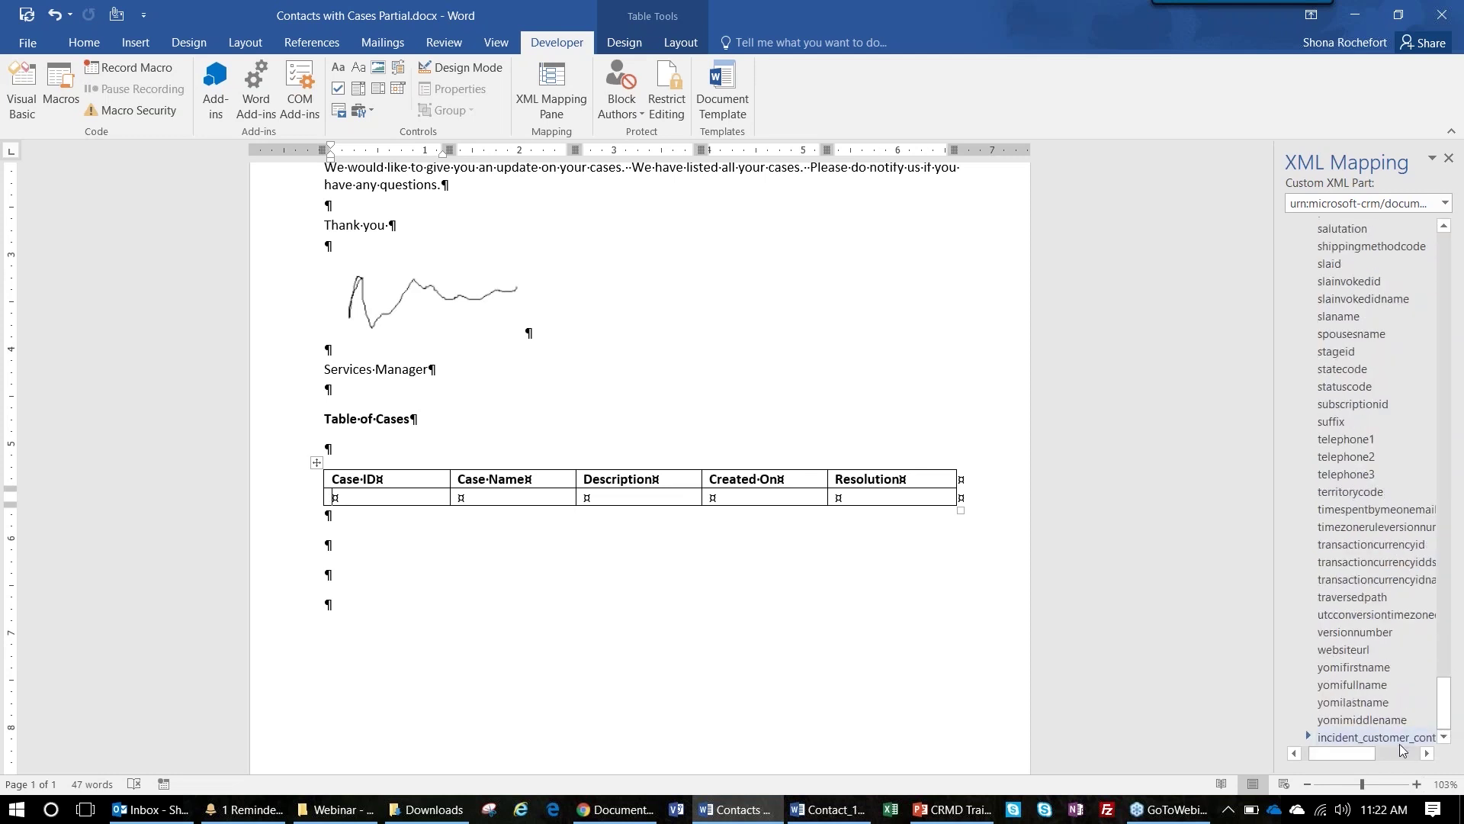
{"action": "left_click", "coordinate": [1309, 736]}
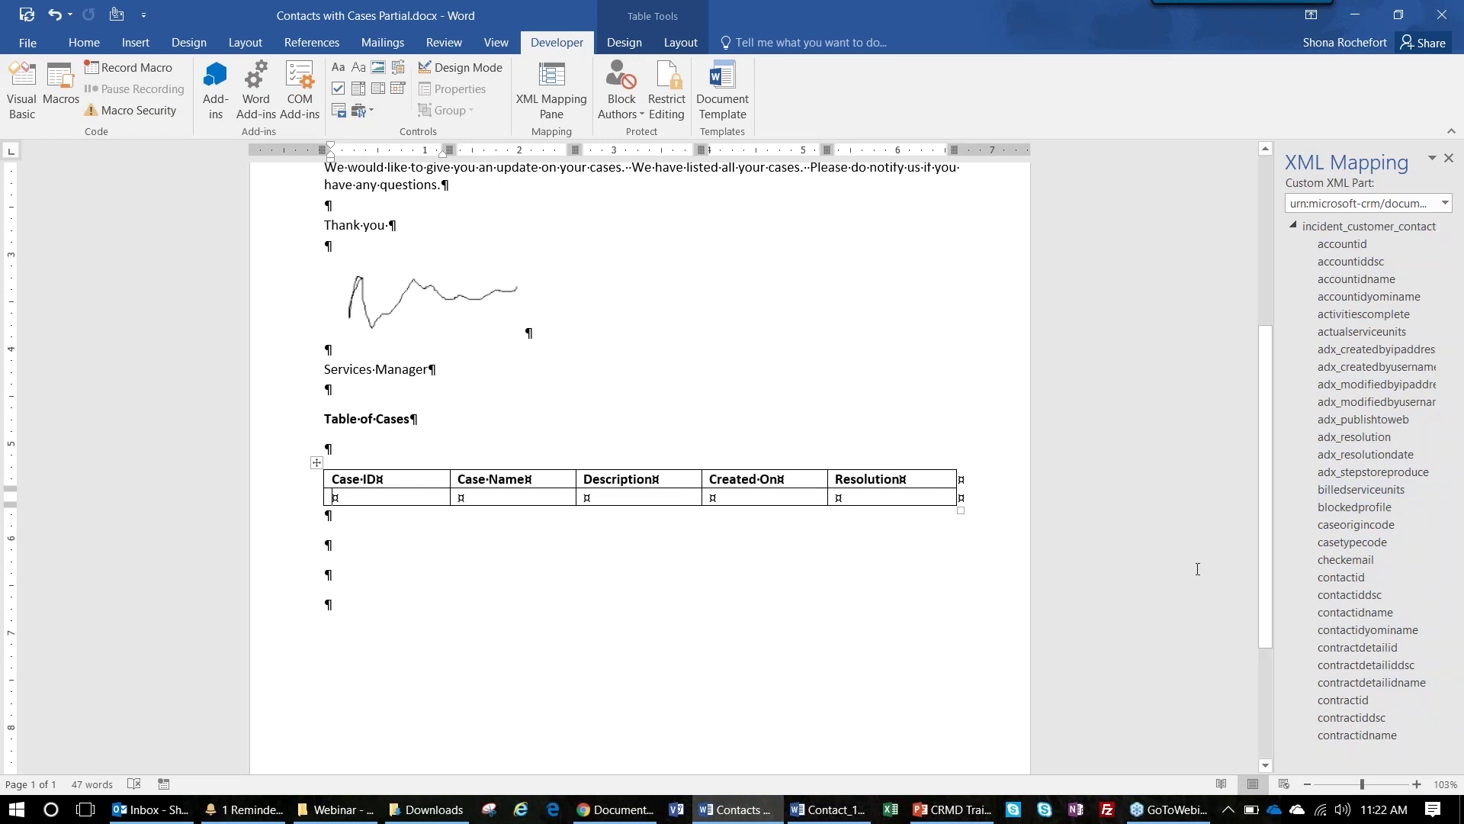
{"action": "left_click_drag", "start_coordinate": [1447, 579], "coordinate": [1461, 699]}
{"action": "scroll", "coordinate": [1388, 692], "scroll_direction": "down", "scroll_amount": 5}
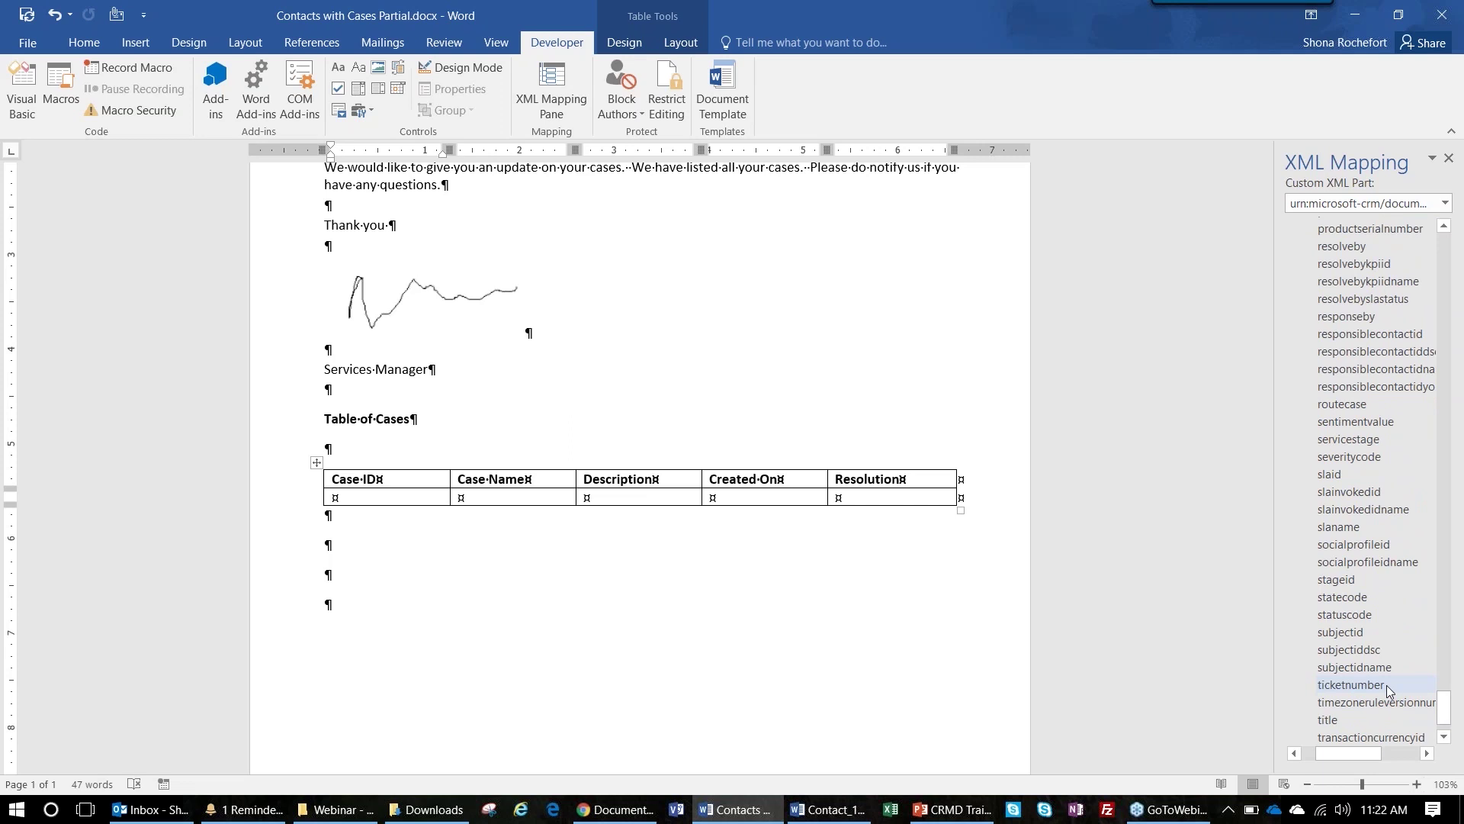
{"action": "right_click", "coordinate": [1388, 691]}
{"action": "mouse_move", "coordinate": [1336, 697]}
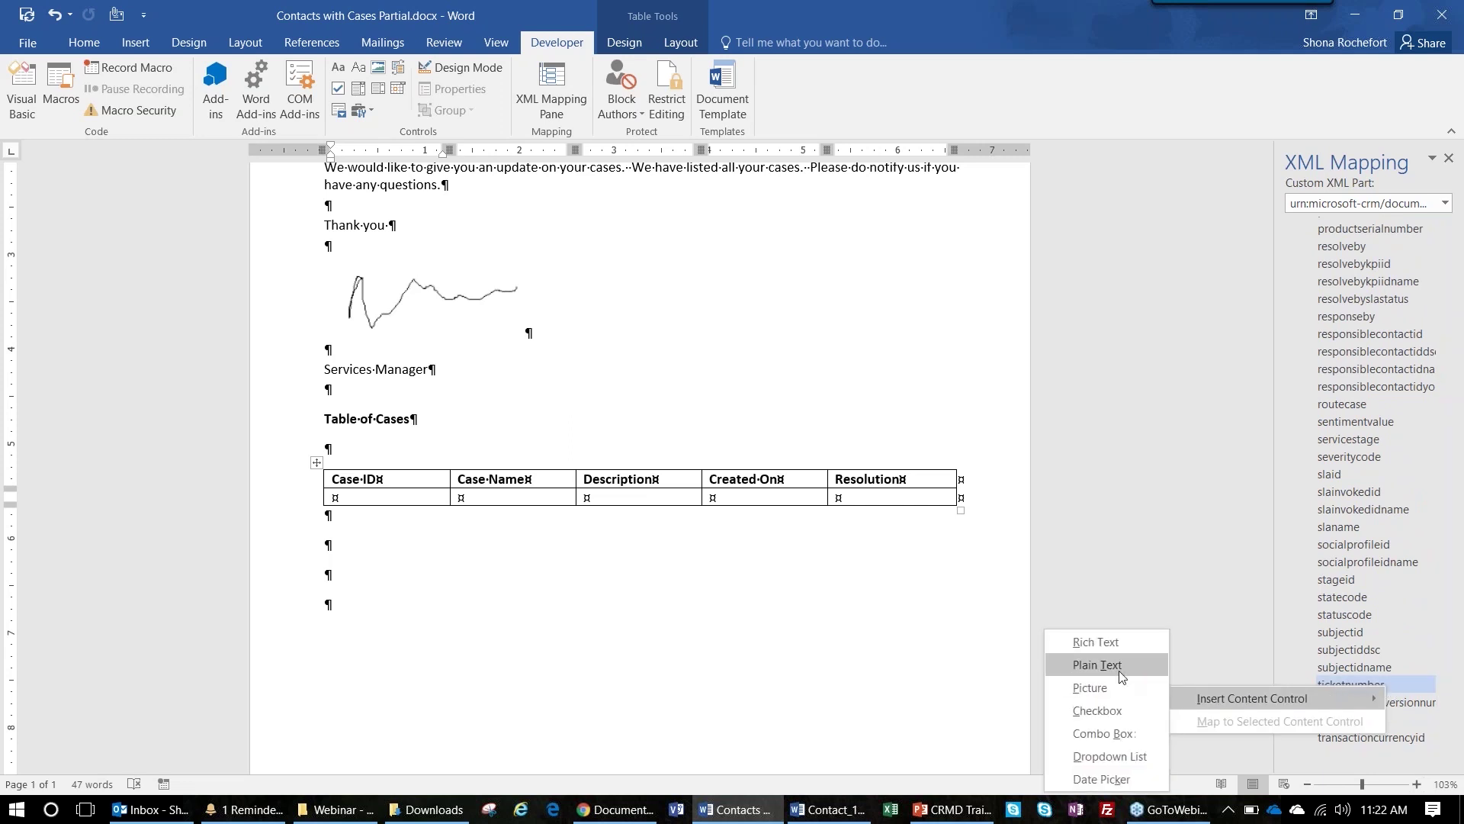
{"action": "left_click", "coordinate": [1119, 674]}
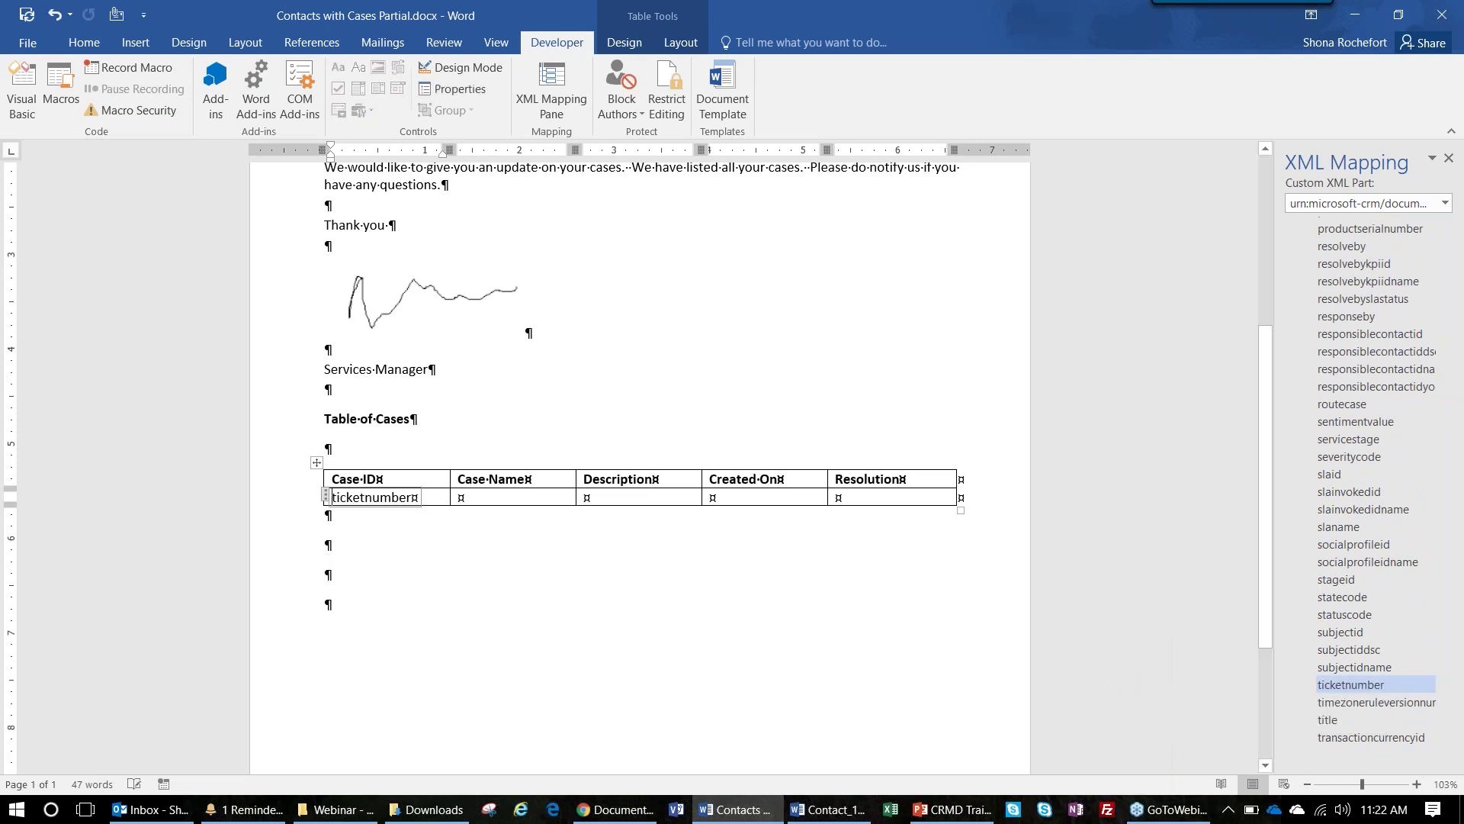
Insert the case's subjectidname field as a plain text content control in the cell under Case Name.
{"action": "left_click", "coordinate": [465, 498]}
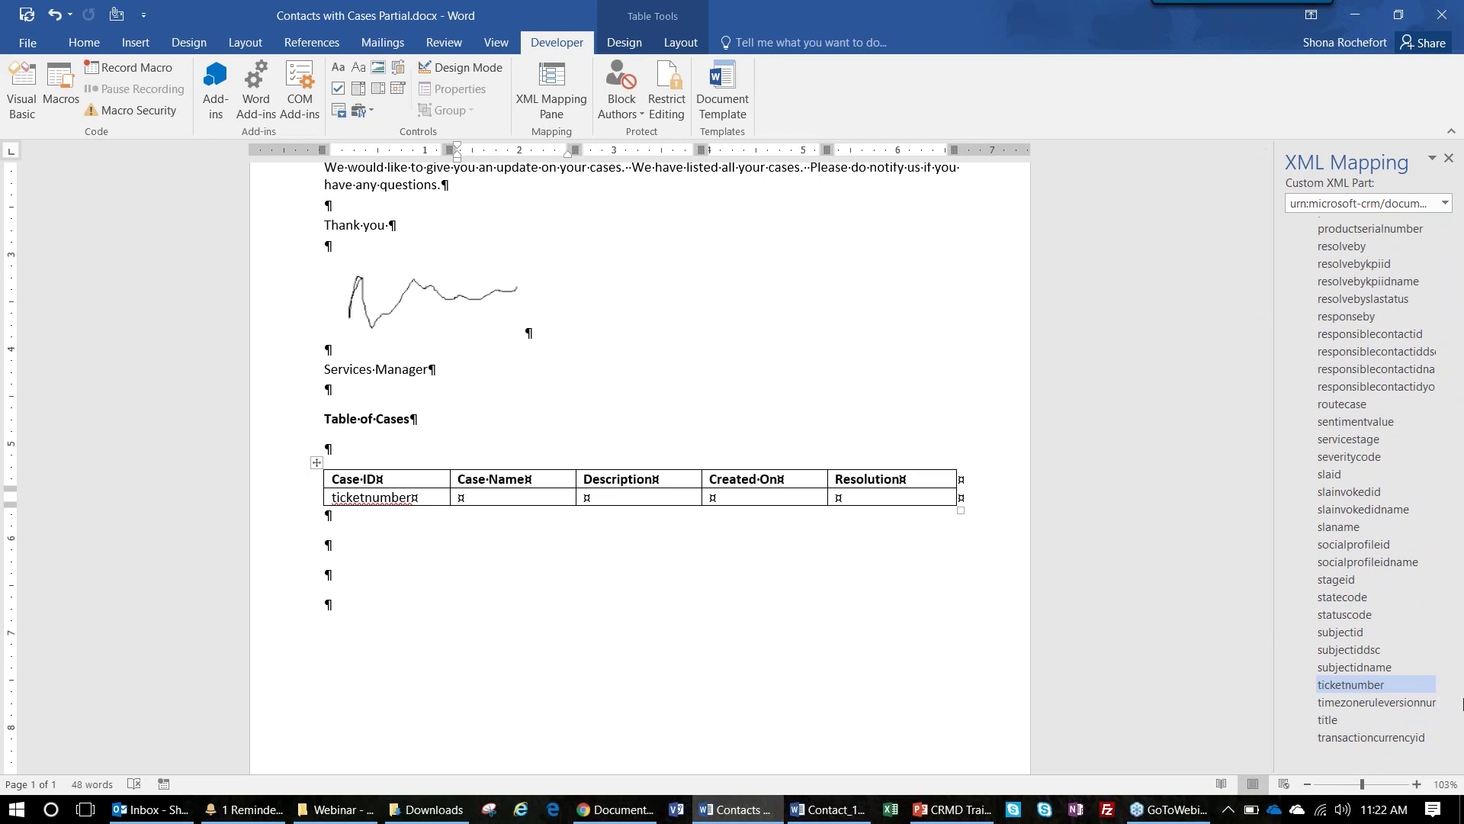
{"action": "mouse_move", "coordinate": [1446, 697]}
{"action": "left_mouse_down"}
{"action": "mouse_move", "coordinate": [1447, 679]}
{"action": "mouse_move", "coordinate": [1454, 720]}
{"action": "left_mouse_up"}
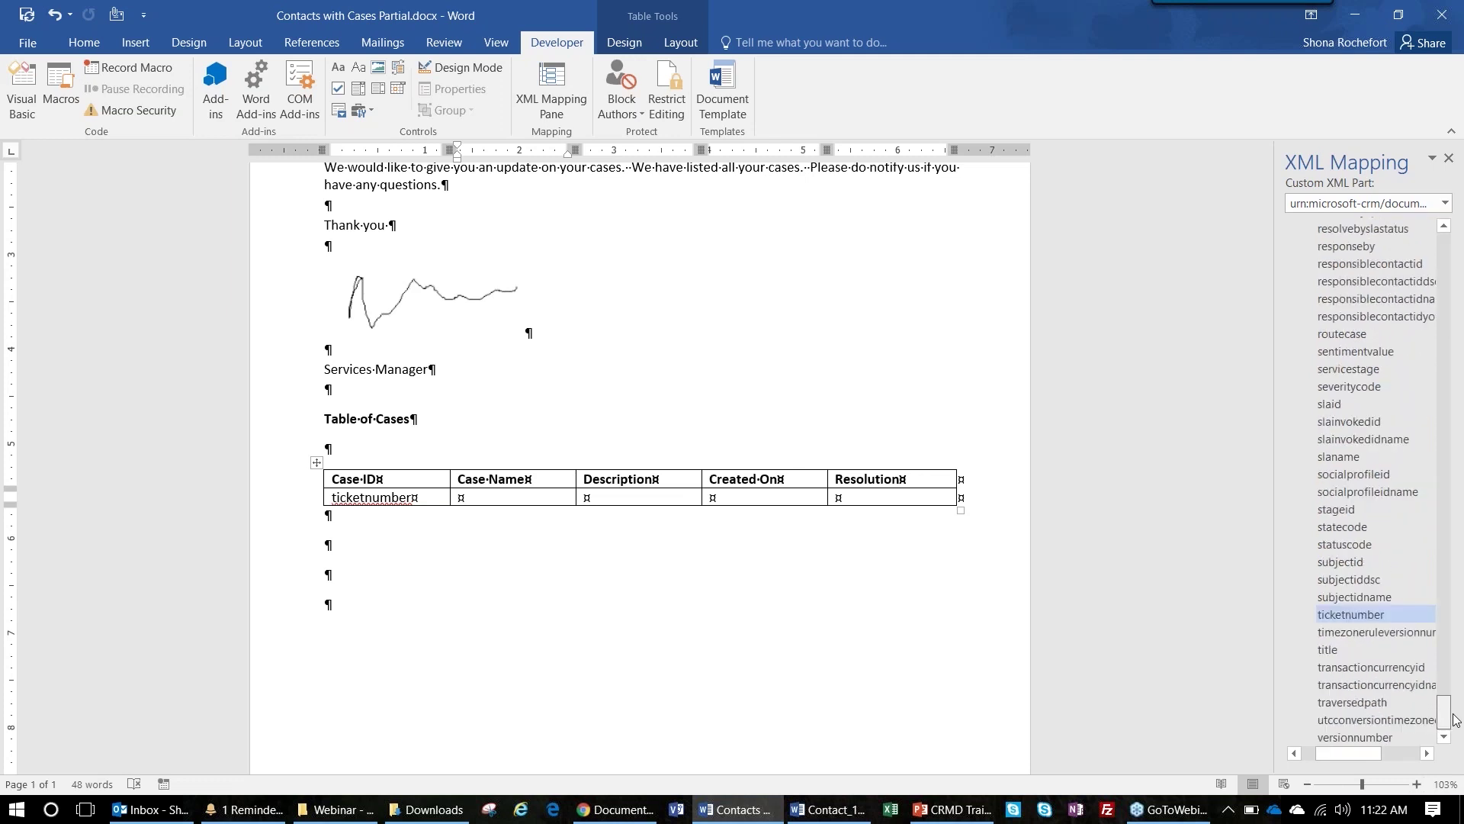
{"action": "left_click_drag", "start_coordinate": [1453, 715], "coordinate": [1459, 684]}
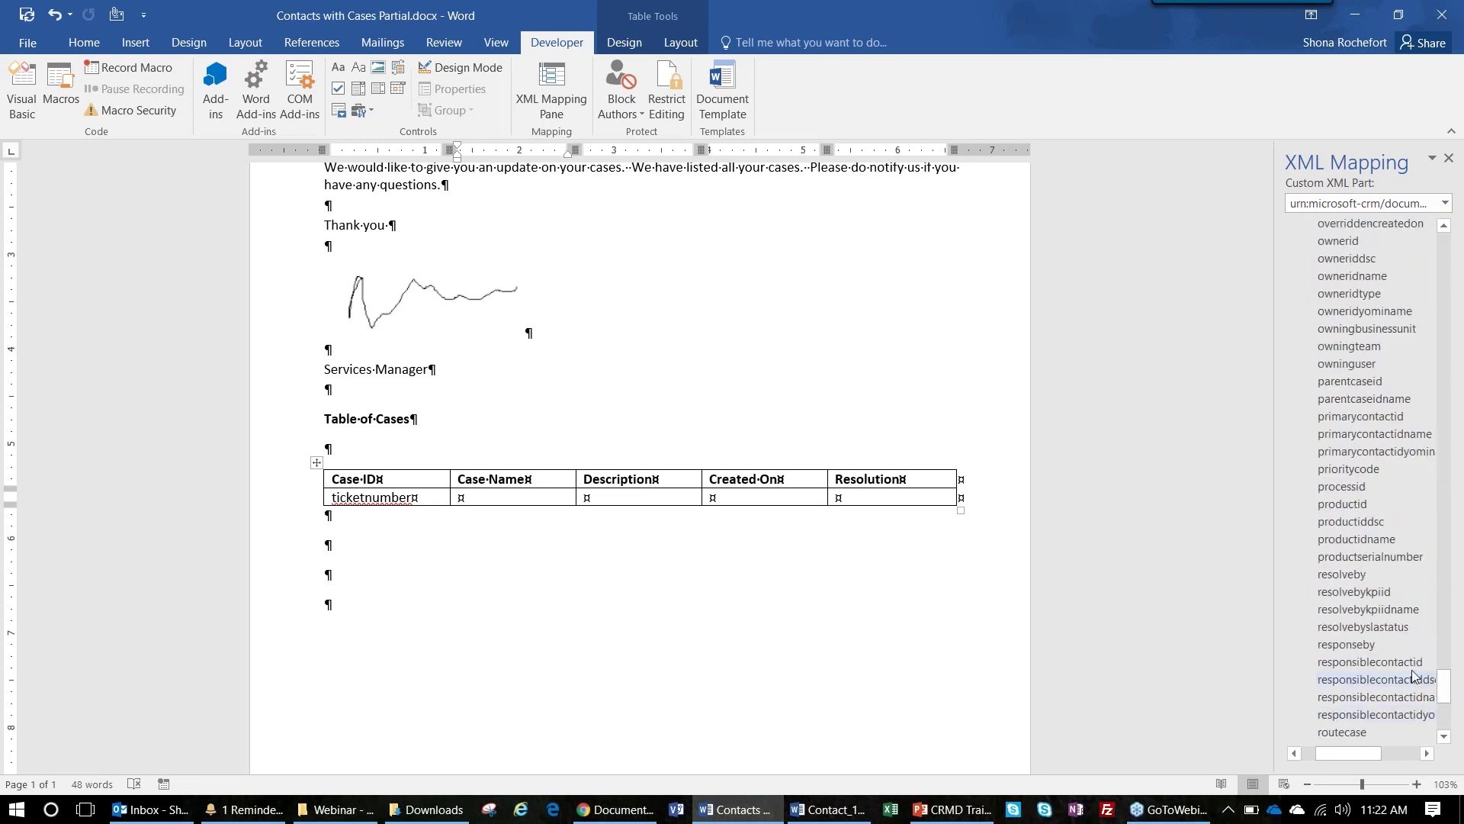
{"action": "left_click", "coordinate": [1447, 723]}
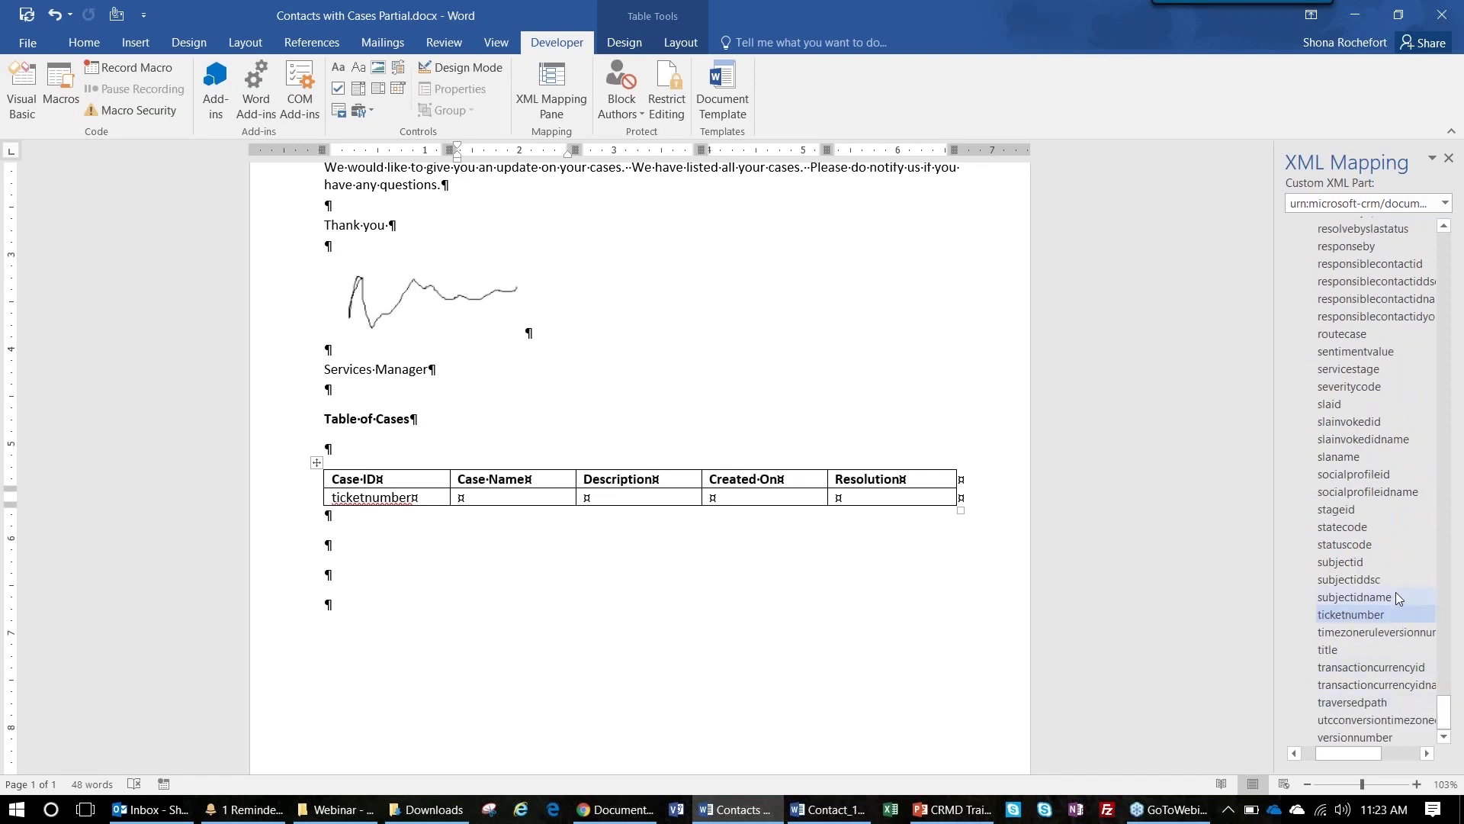
{"action": "right_click", "coordinate": [1399, 598]}
{"action": "mouse_move", "coordinate": [1340, 606]}
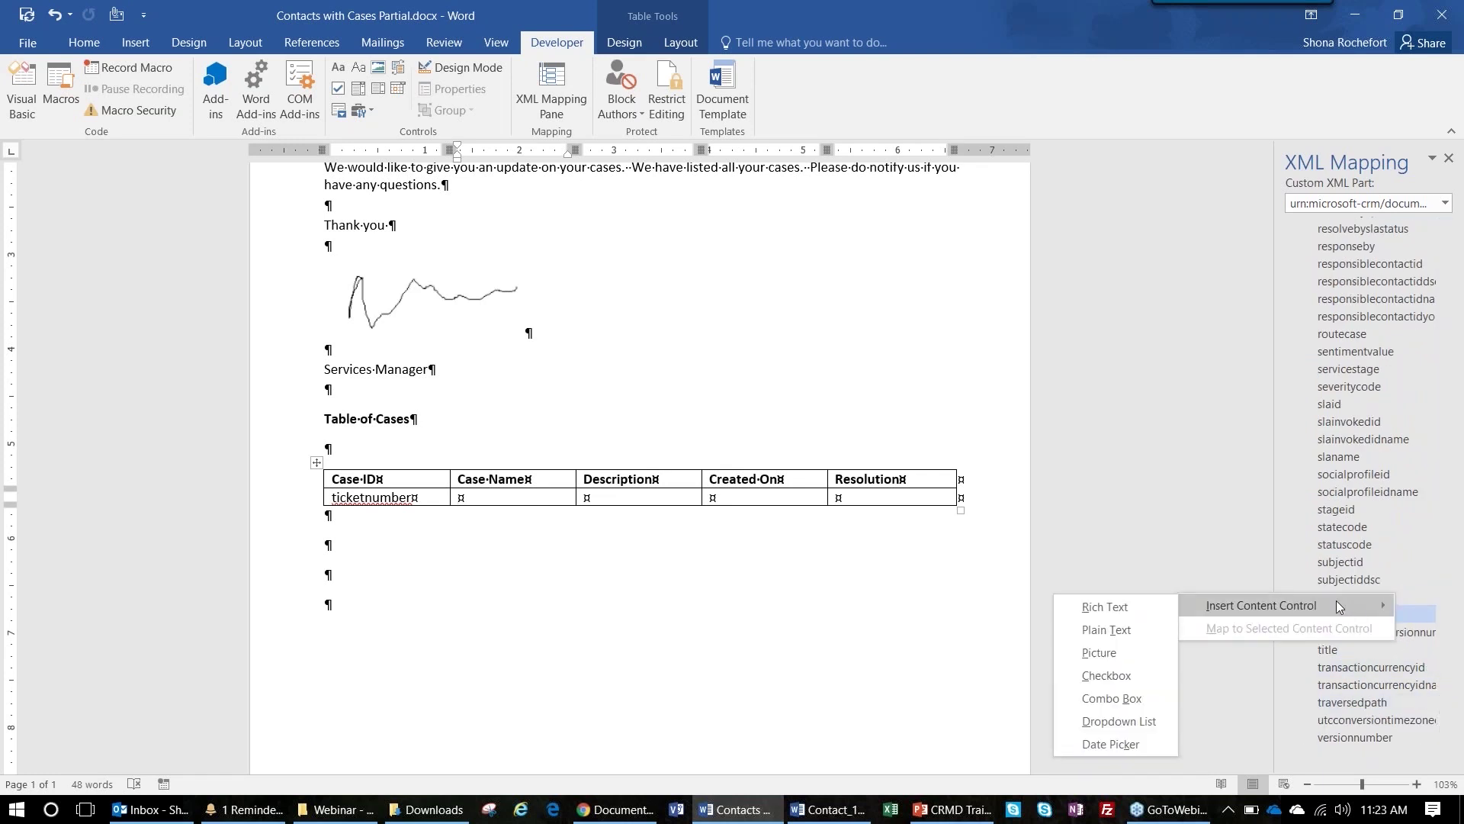
{"action": "left_click", "coordinate": [1162, 640]}
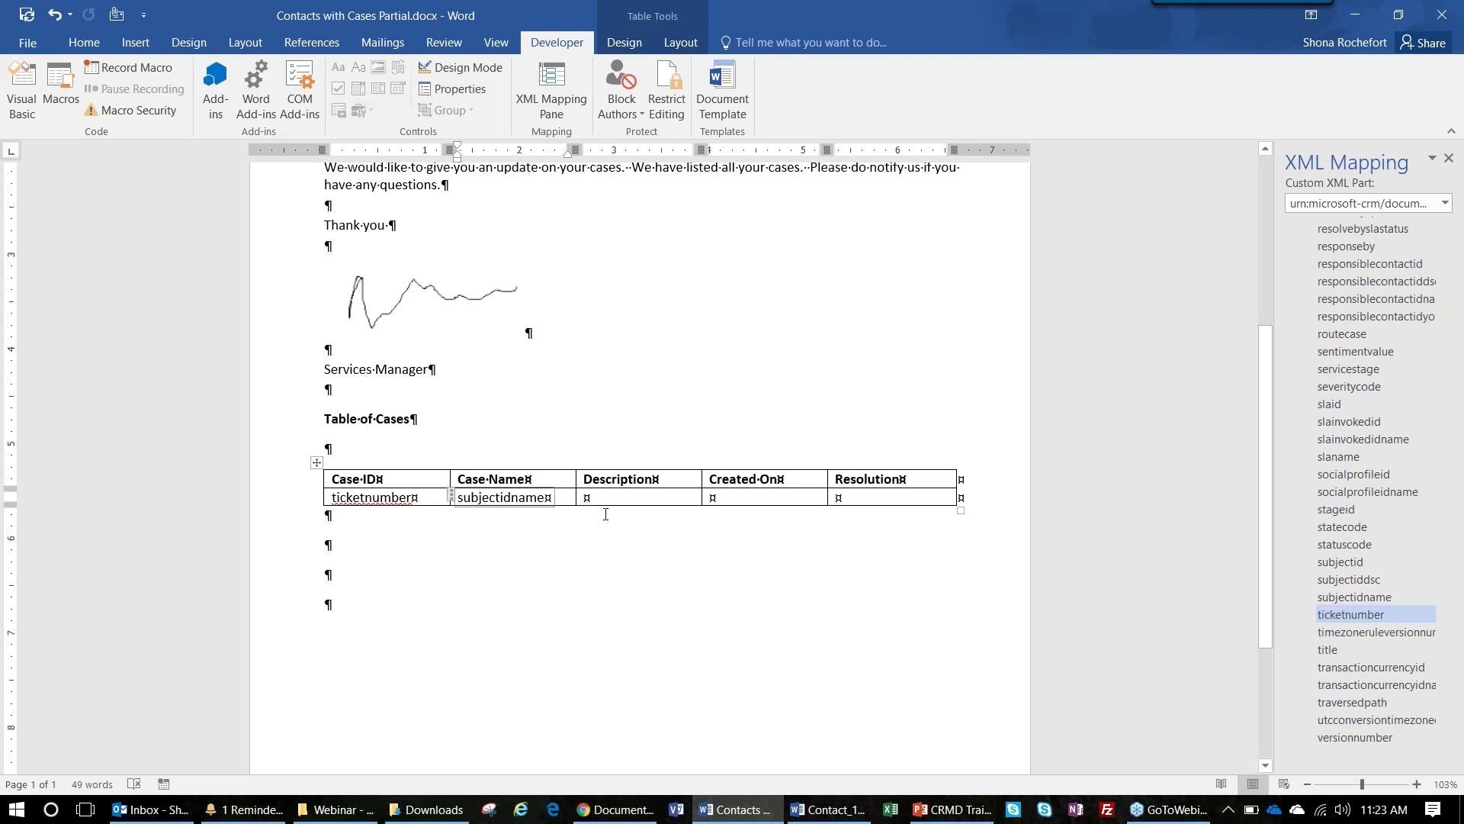
Insert the case's description field as a plain text content control in the cell under Description.
{"action": "left_click", "coordinate": [587, 497]}
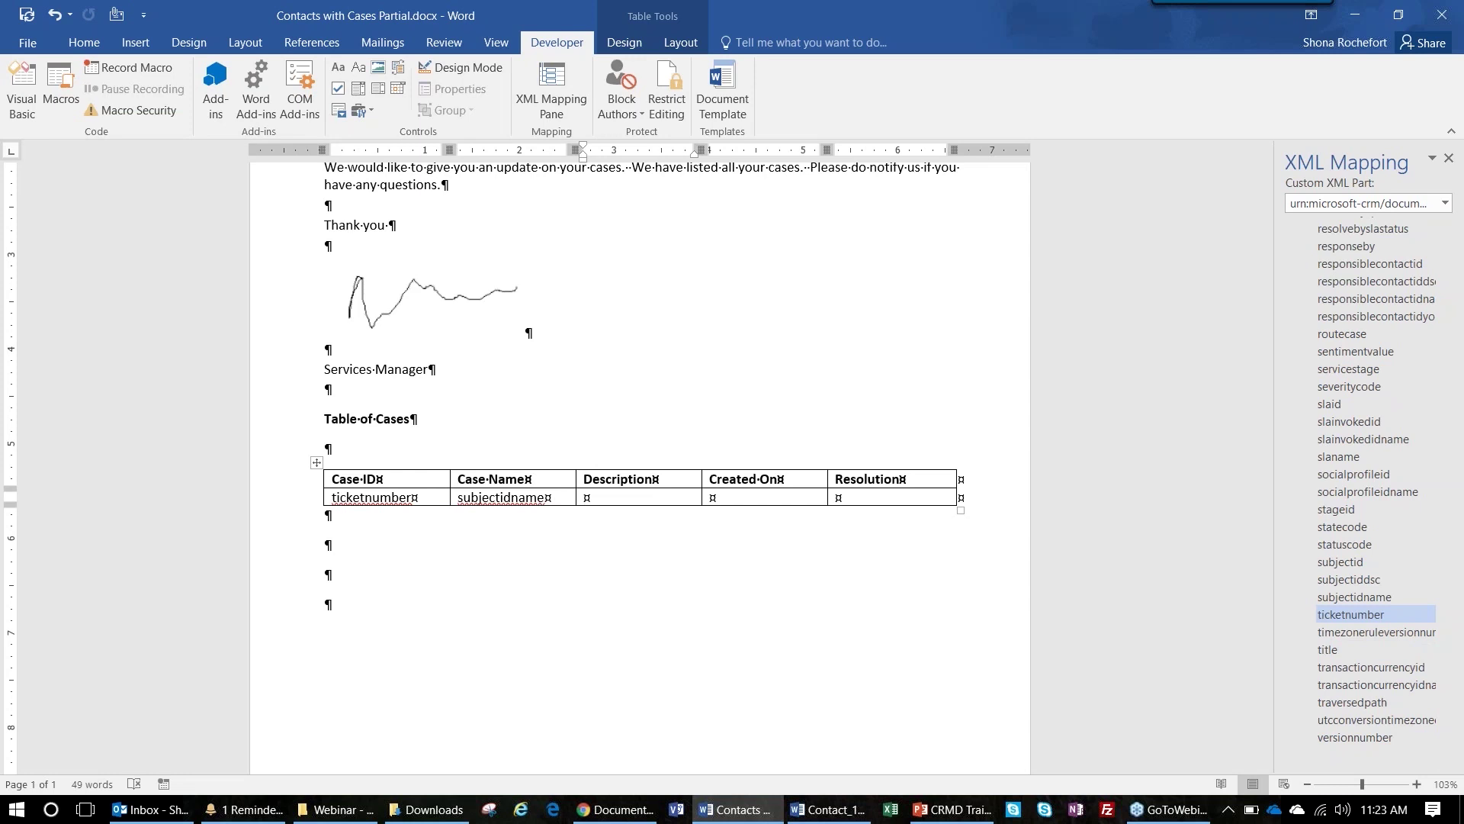
{"action": "left_click_drag", "start_coordinate": [1445, 724], "coordinate": [1449, 624]}
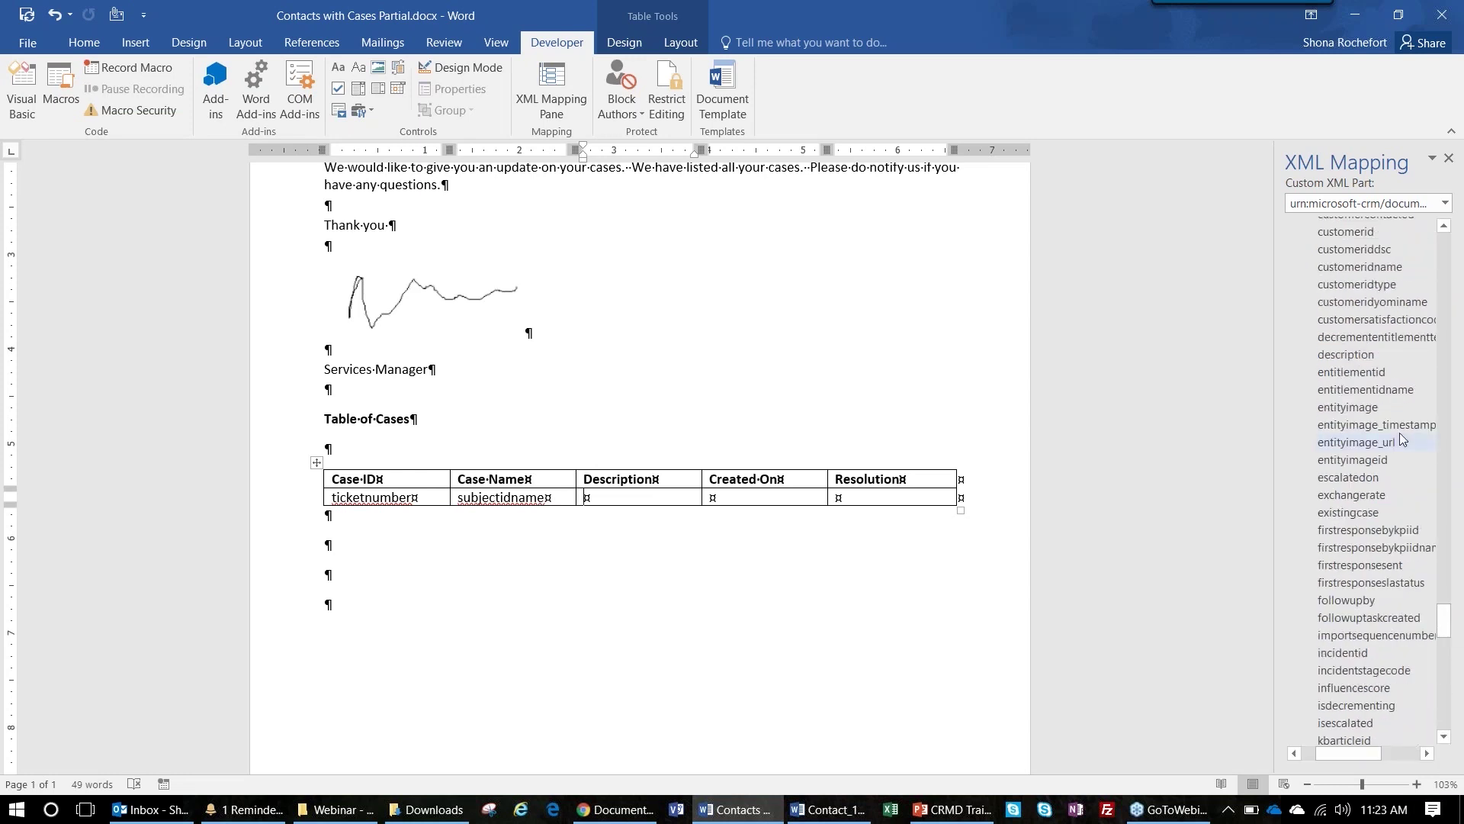
{"action": "right_click", "coordinate": [1332, 356]}
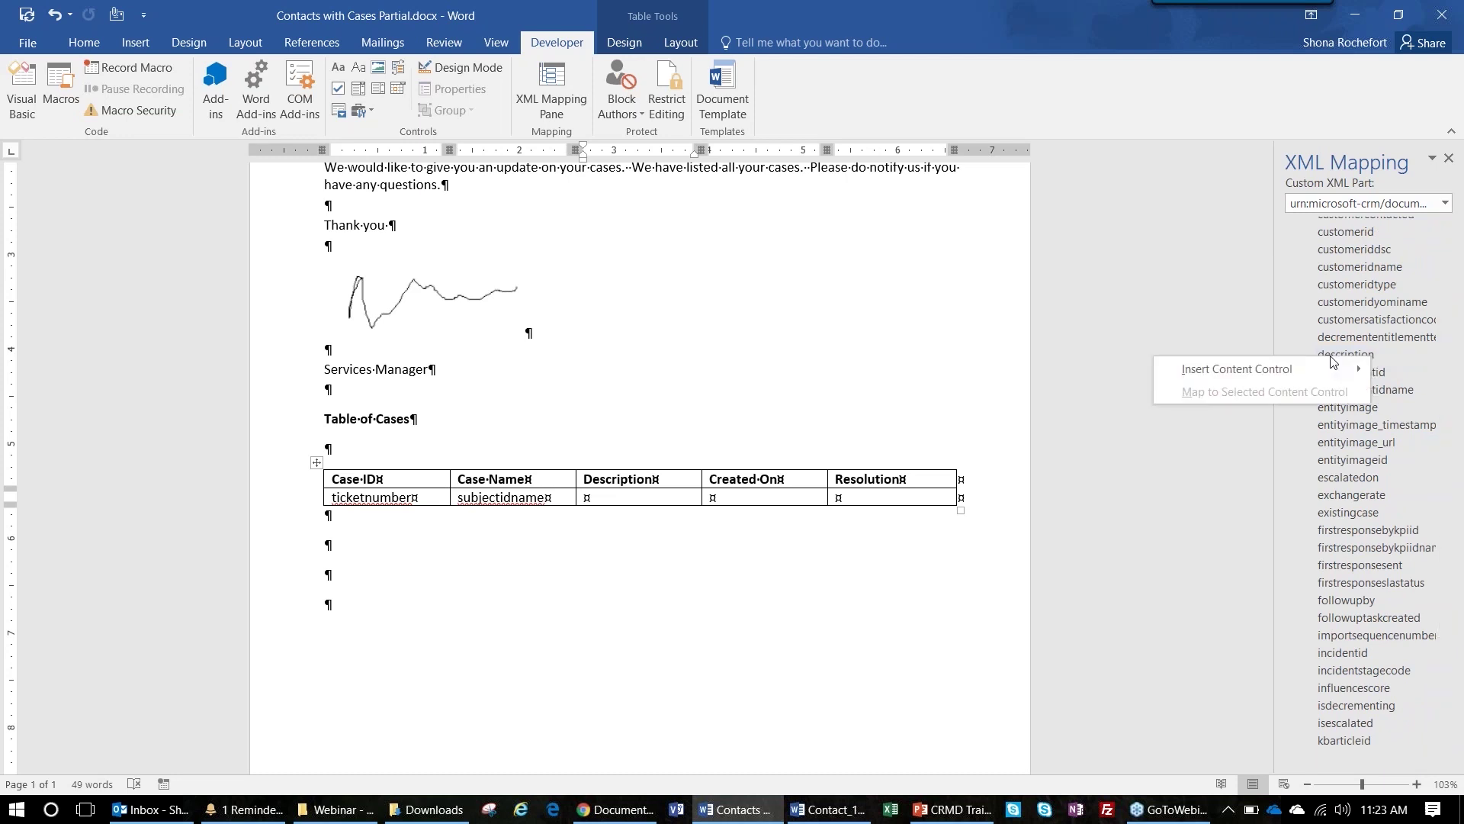
{"action": "mouse_move", "coordinate": [1285, 363]}
{"action": "left_click", "coordinate": [1090, 394]}
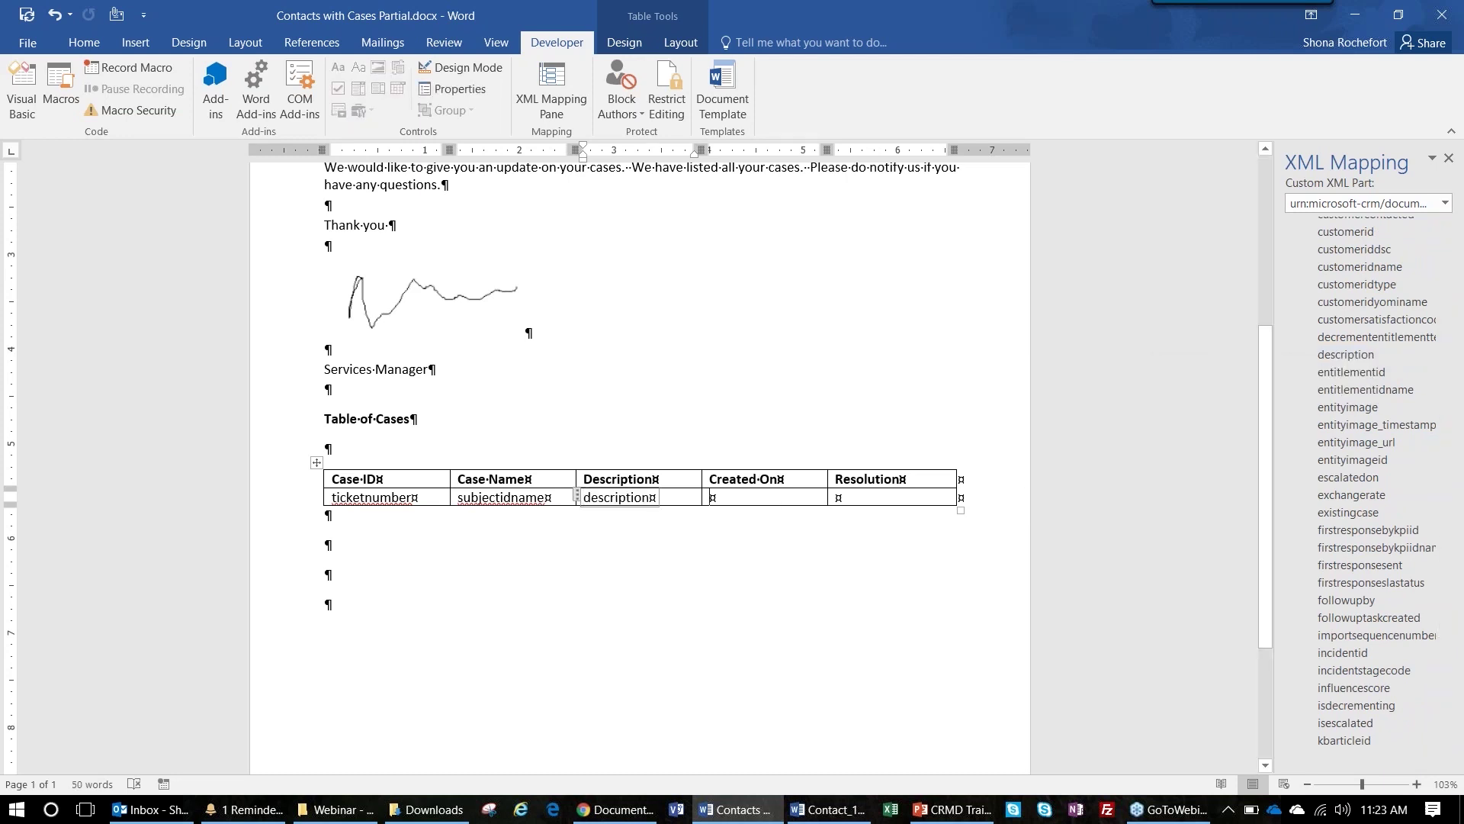
Insert the case's createdon field as a plain text content control in the cell under Created On.
{"action": "left_click_drag", "start_coordinate": [1452, 630], "coordinate": [1452, 597]}
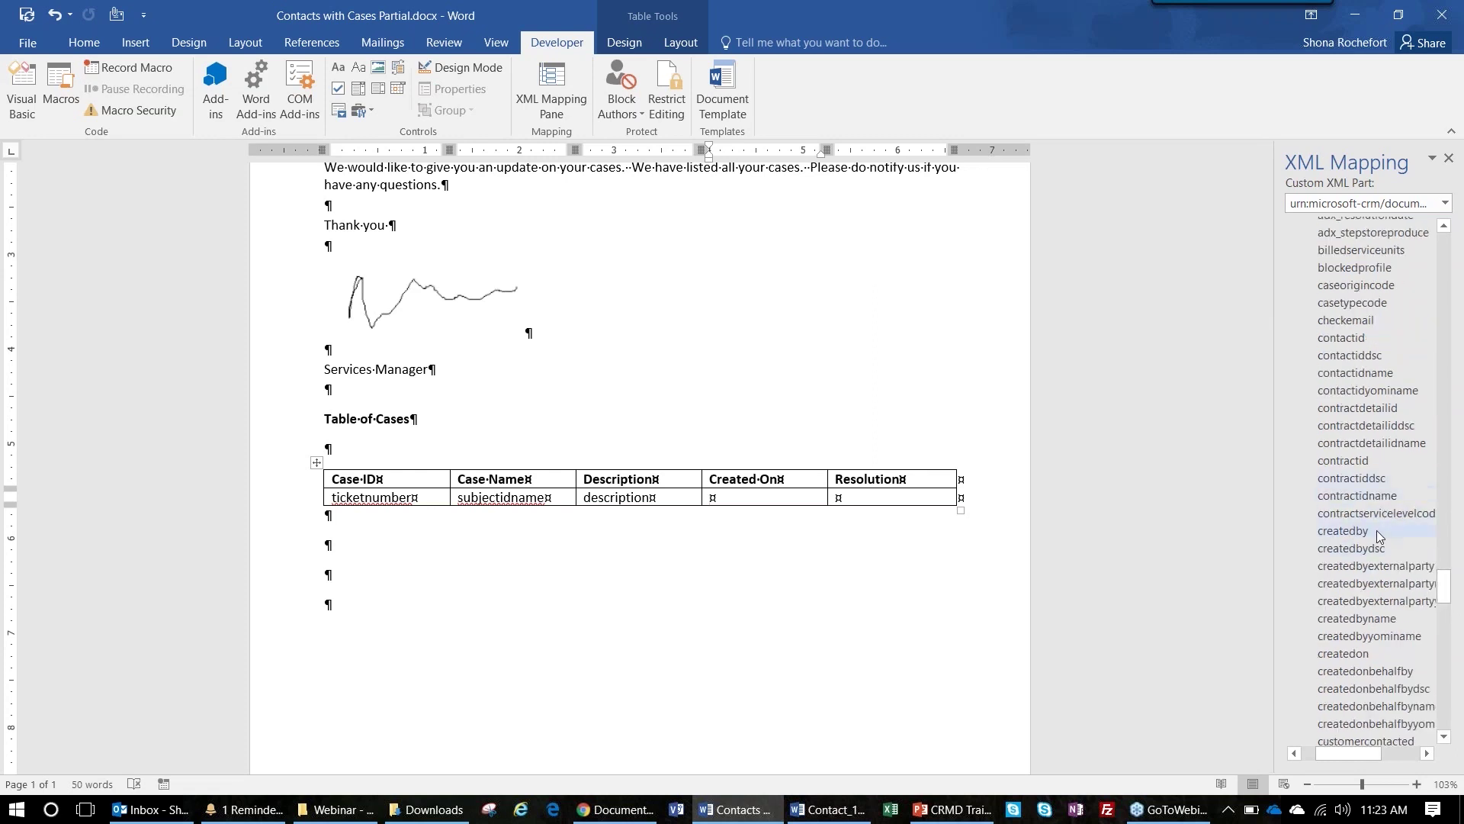
{"action": "right_click", "coordinate": [1370, 657]}
{"action": "mouse_move", "coordinate": [1278, 665]}
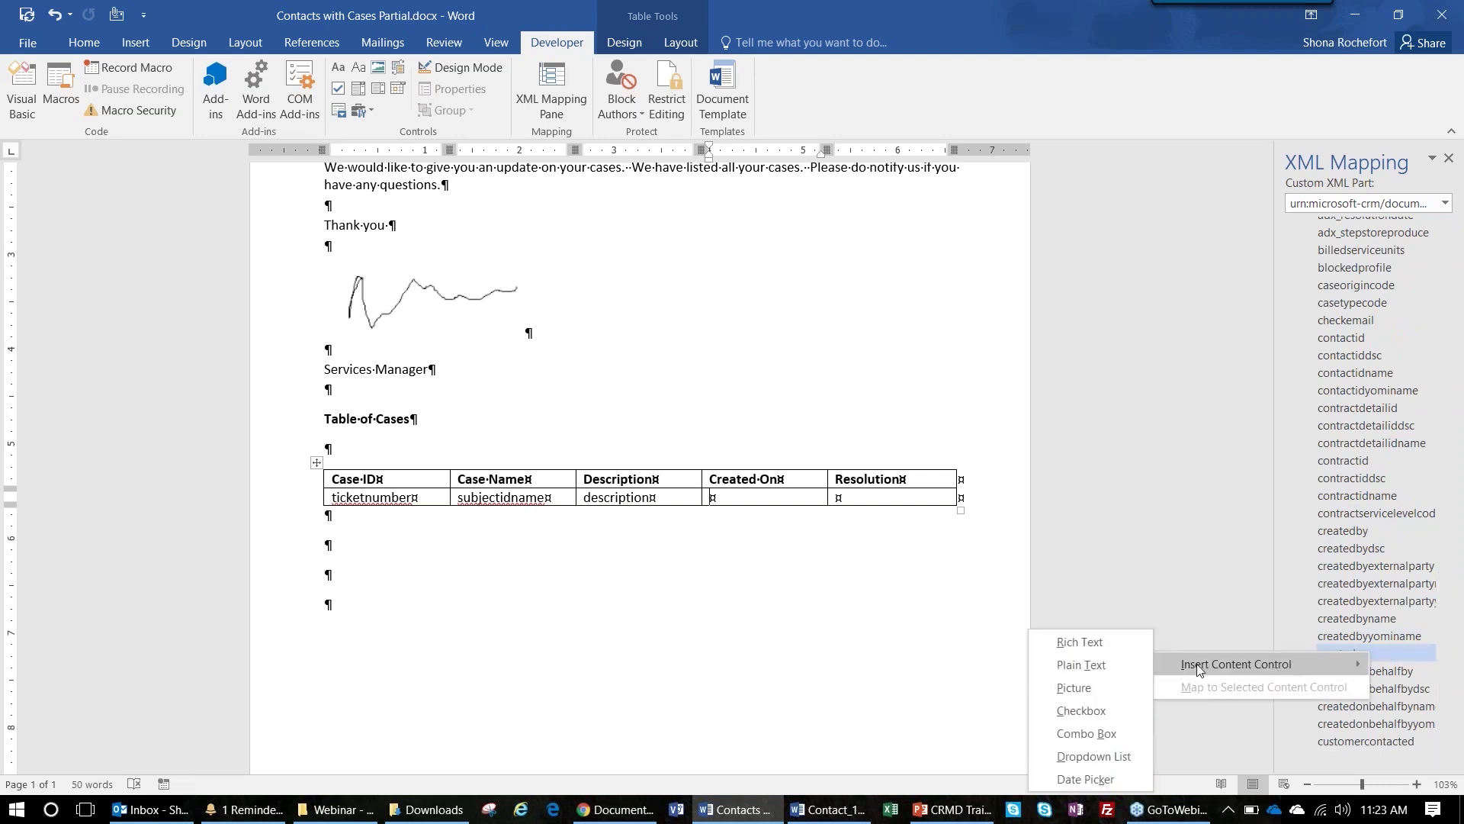
{"action": "left_click", "coordinate": [1106, 667]}
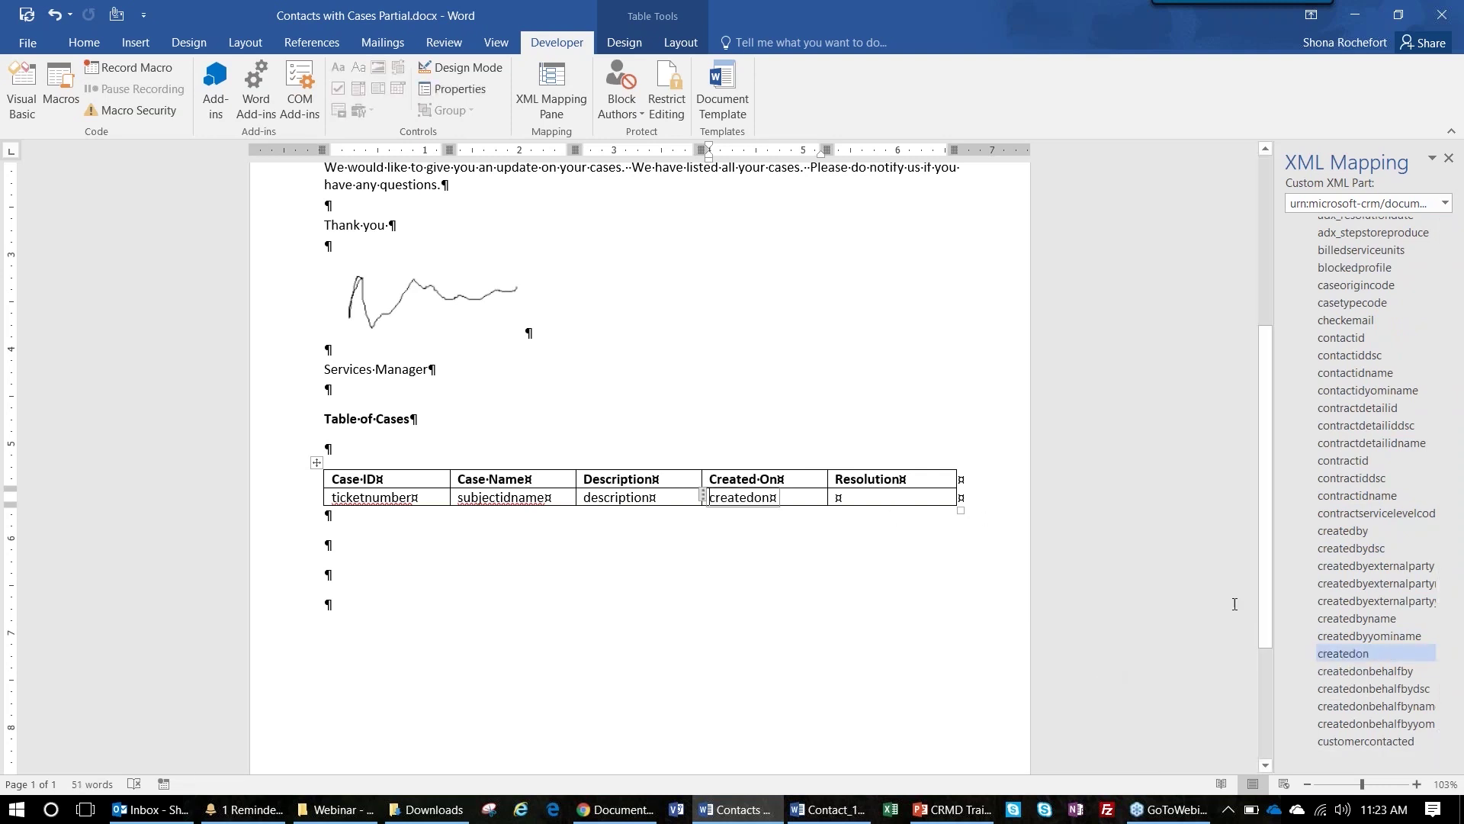
Insert the case's adx_resolutiondate field as plain text in the cell under Resolution, and leave the table.
{"action": "left_click", "coordinate": [882, 496]}
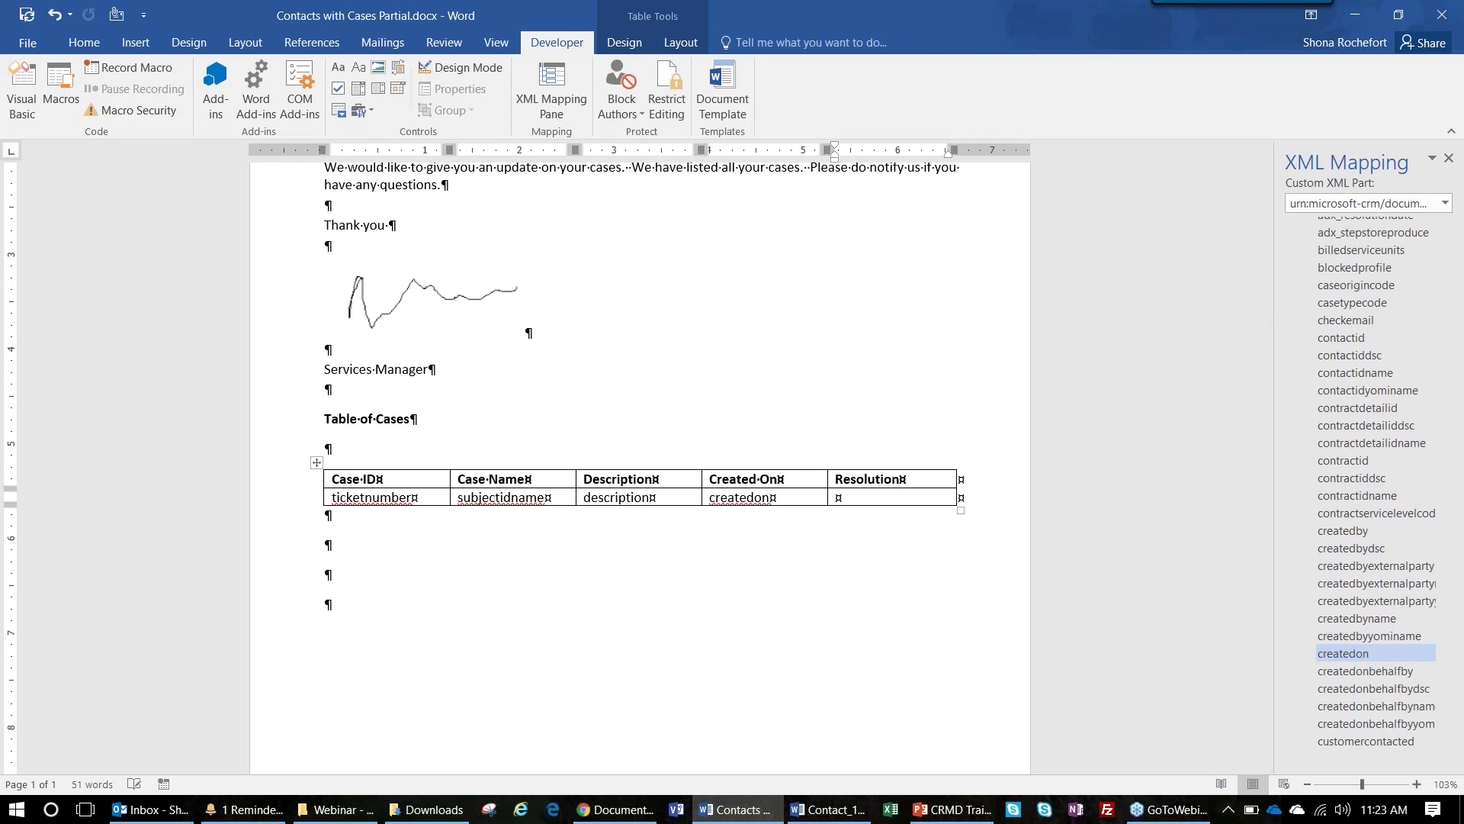
{"action": "left_click", "coordinate": [1448, 519]}
{"action": "left_click_drag", "start_coordinate": [1448, 519], "coordinate": [1460, 566]}
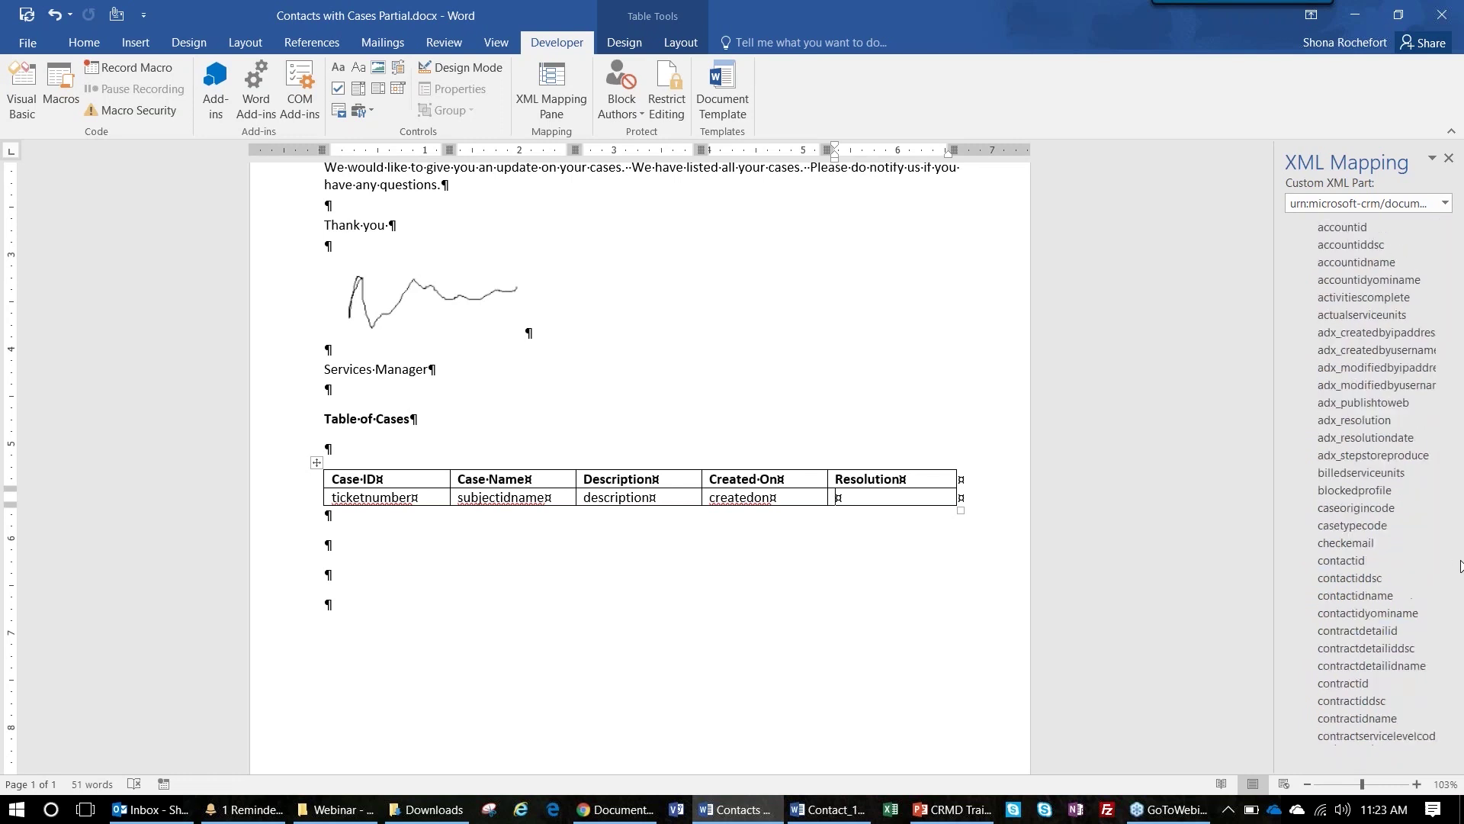
{"action": "right_click", "coordinate": [1420, 441]}
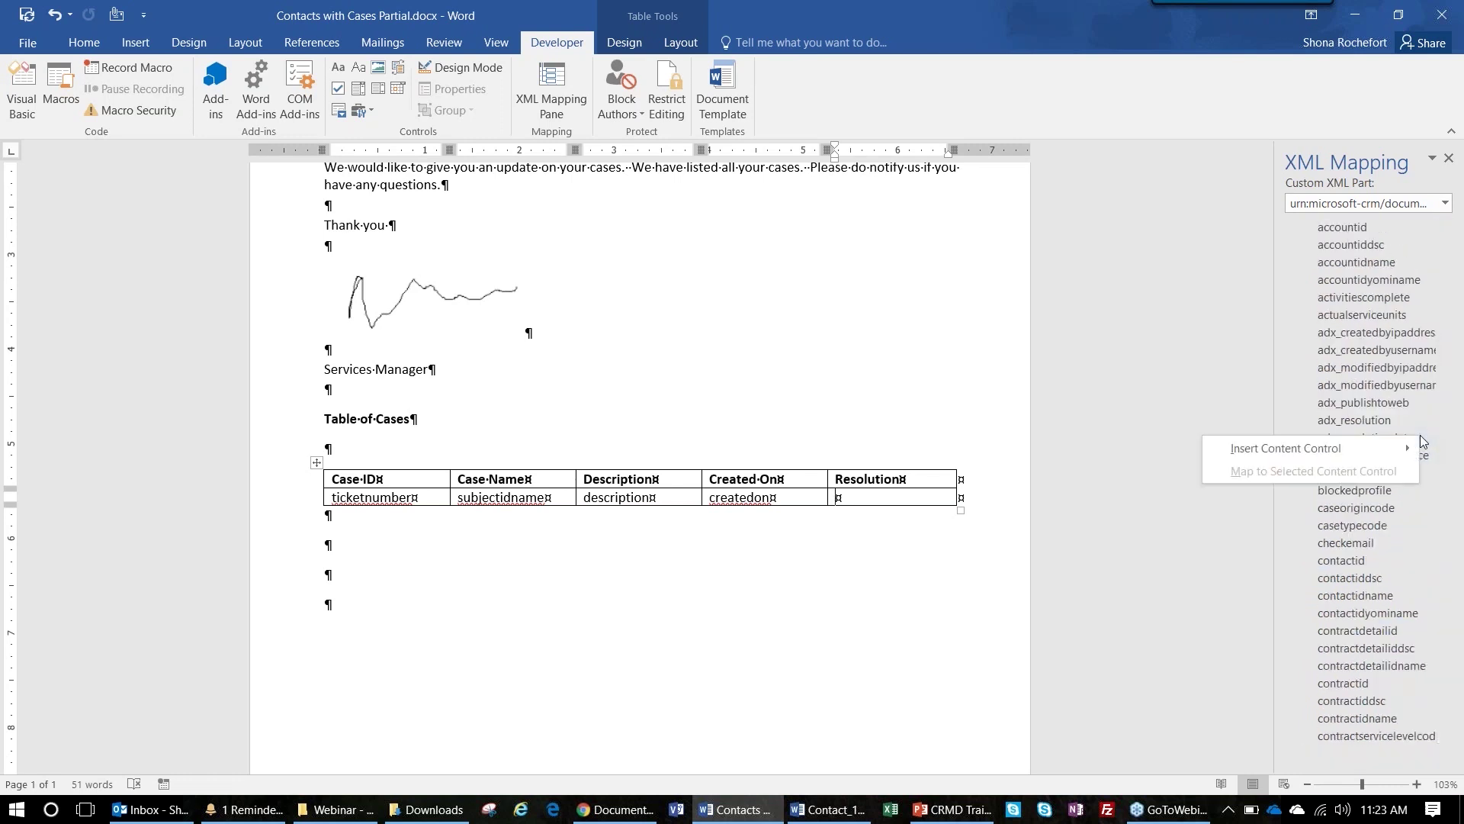
{"action": "mouse_move", "coordinate": [1297, 448]}
{"action": "left_click", "coordinate": [1175, 473]}
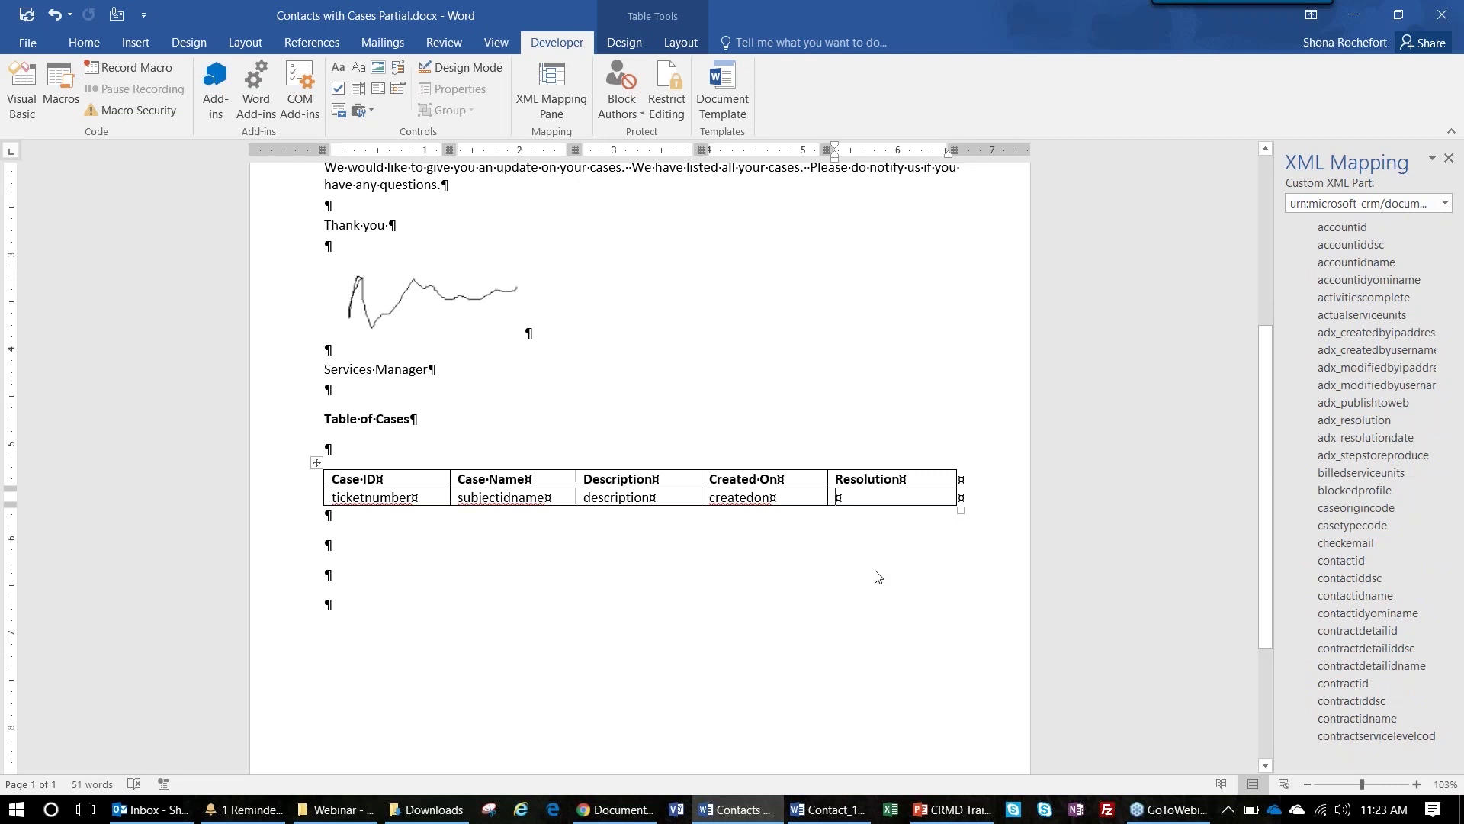
{"action": "left_click", "coordinate": [865, 581]}
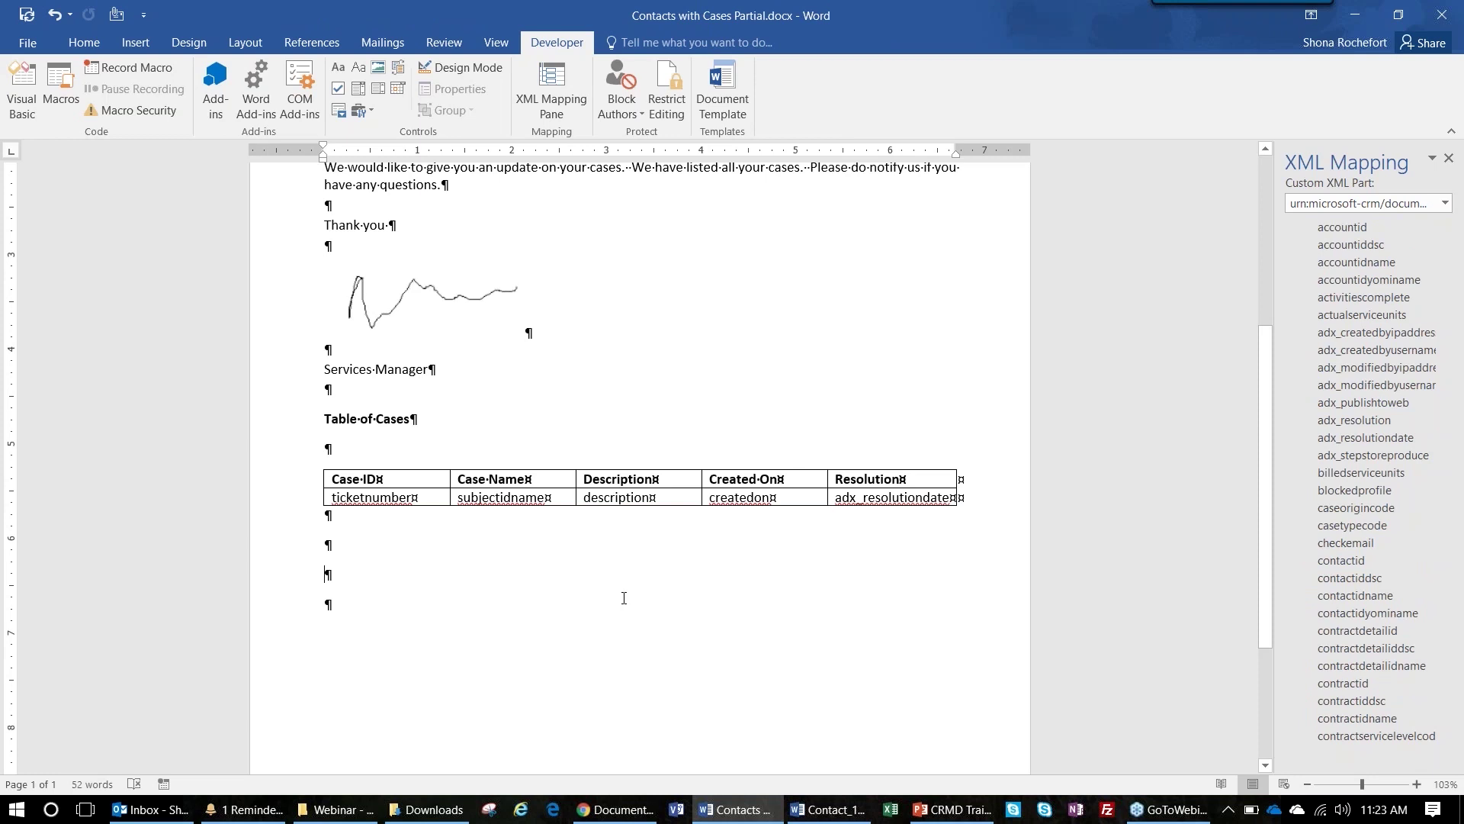
Collapse the incident_customer_contacts node in the XML mapping tree.
{"action": "left_click", "coordinate": [292, 504]}
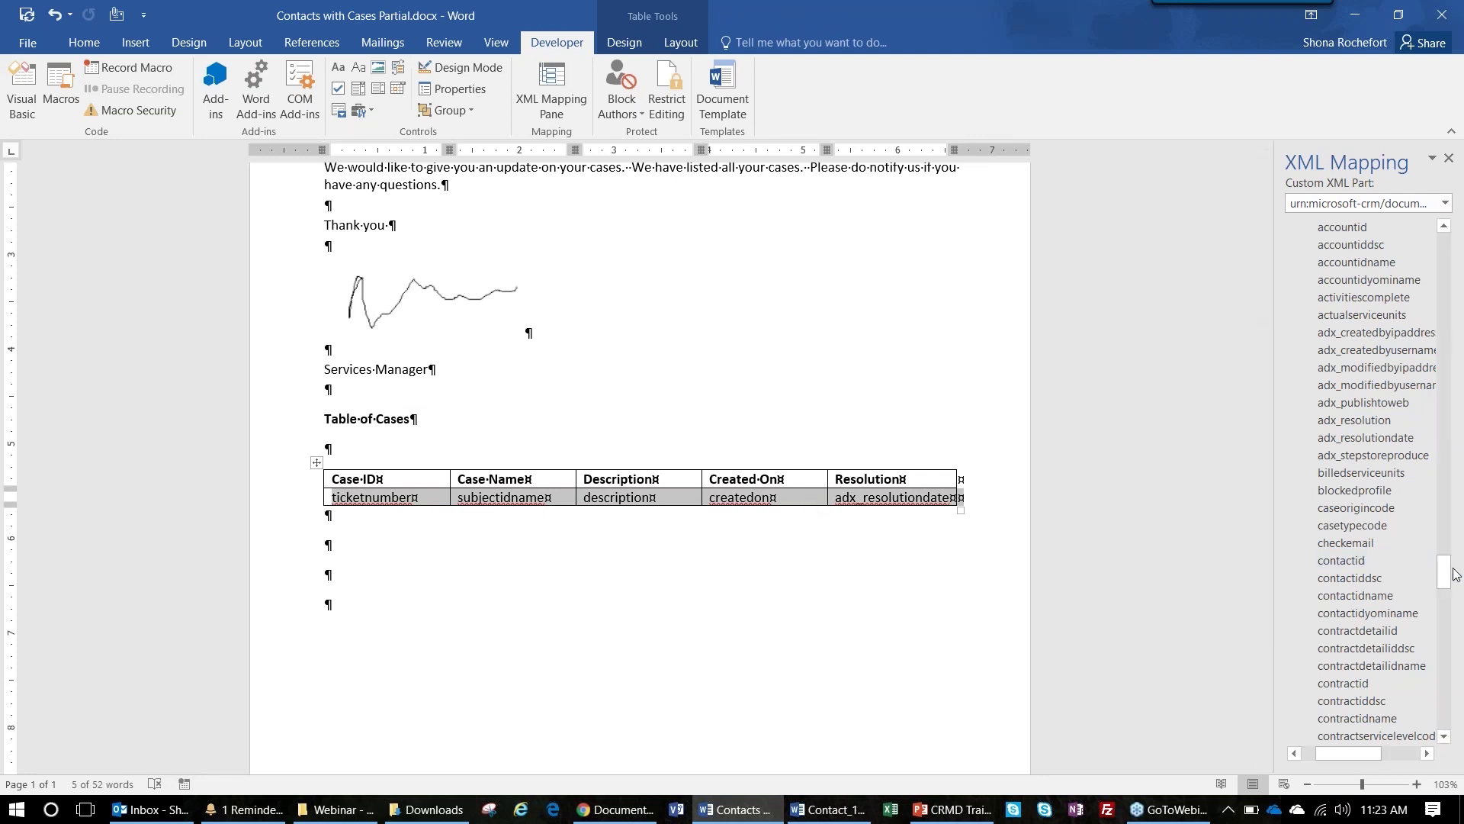
{"action": "left_click_drag", "start_coordinate": [1446, 578], "coordinate": [1457, 632]}
{"action": "left_click_drag", "start_coordinate": [1444, 700], "coordinate": [1444, 561]}
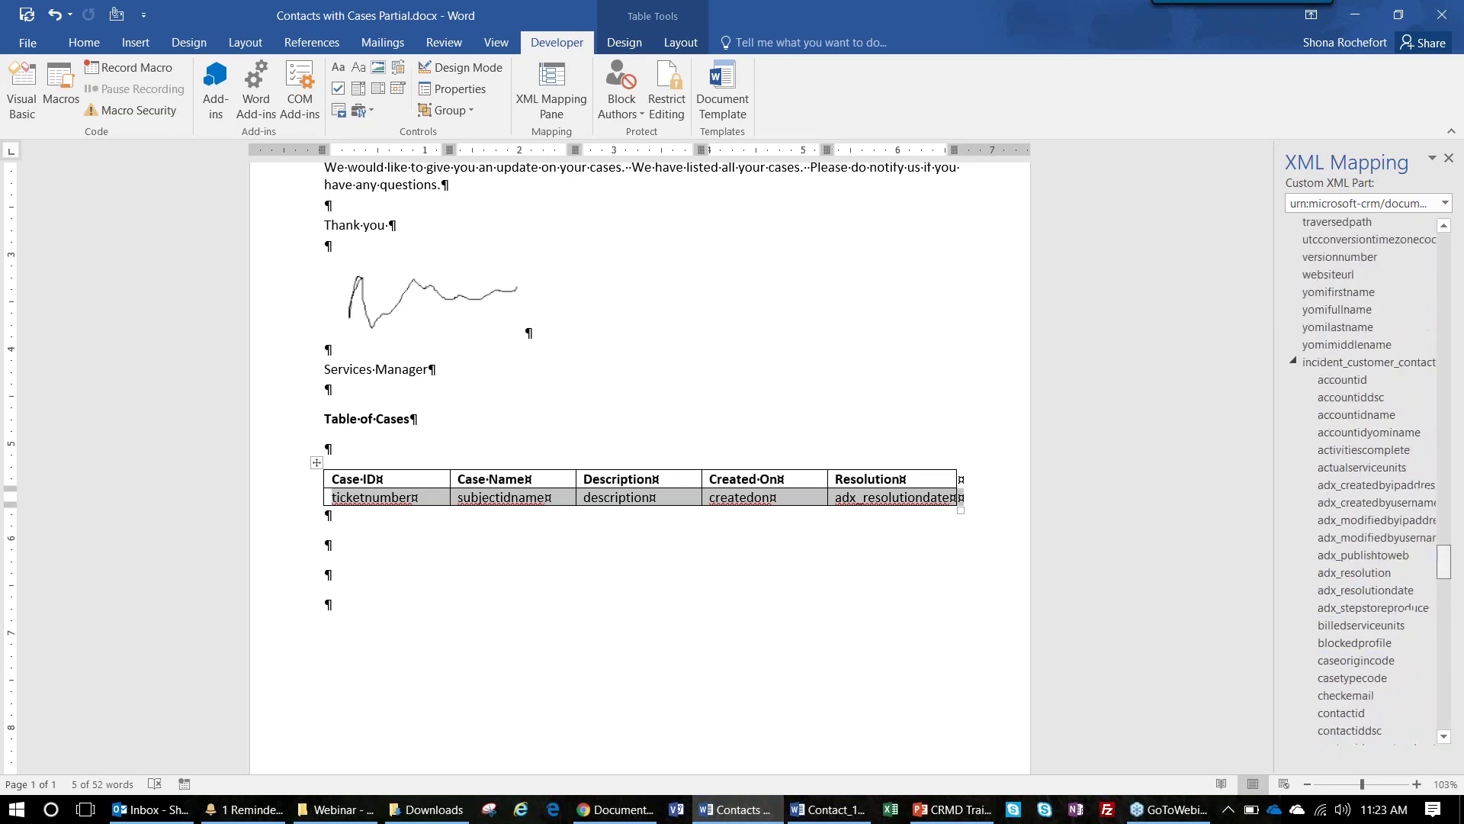
{"action": "left_click", "coordinate": [1294, 364]}
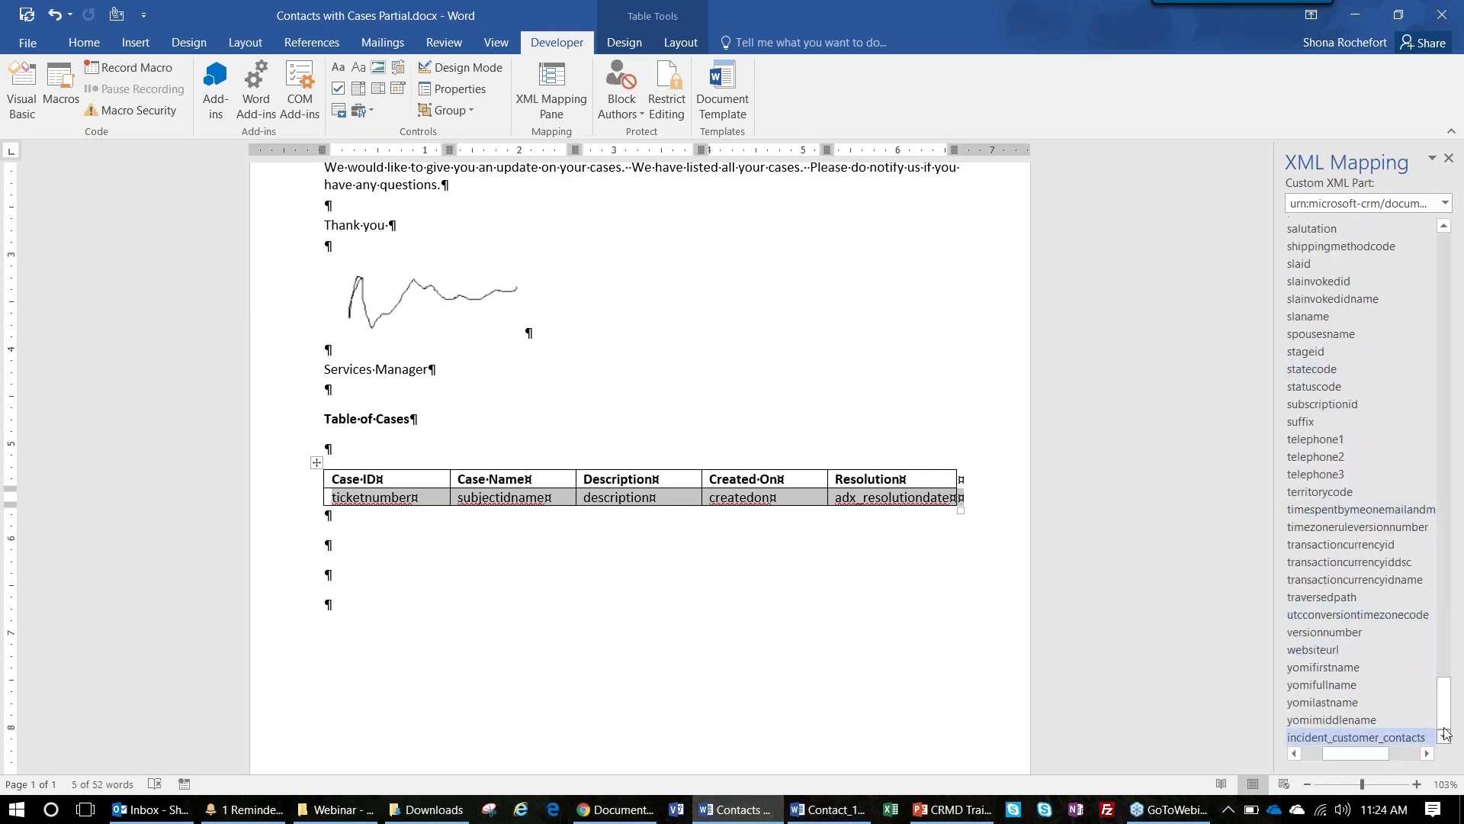
{"action": "left_click", "coordinate": [1313, 738]}
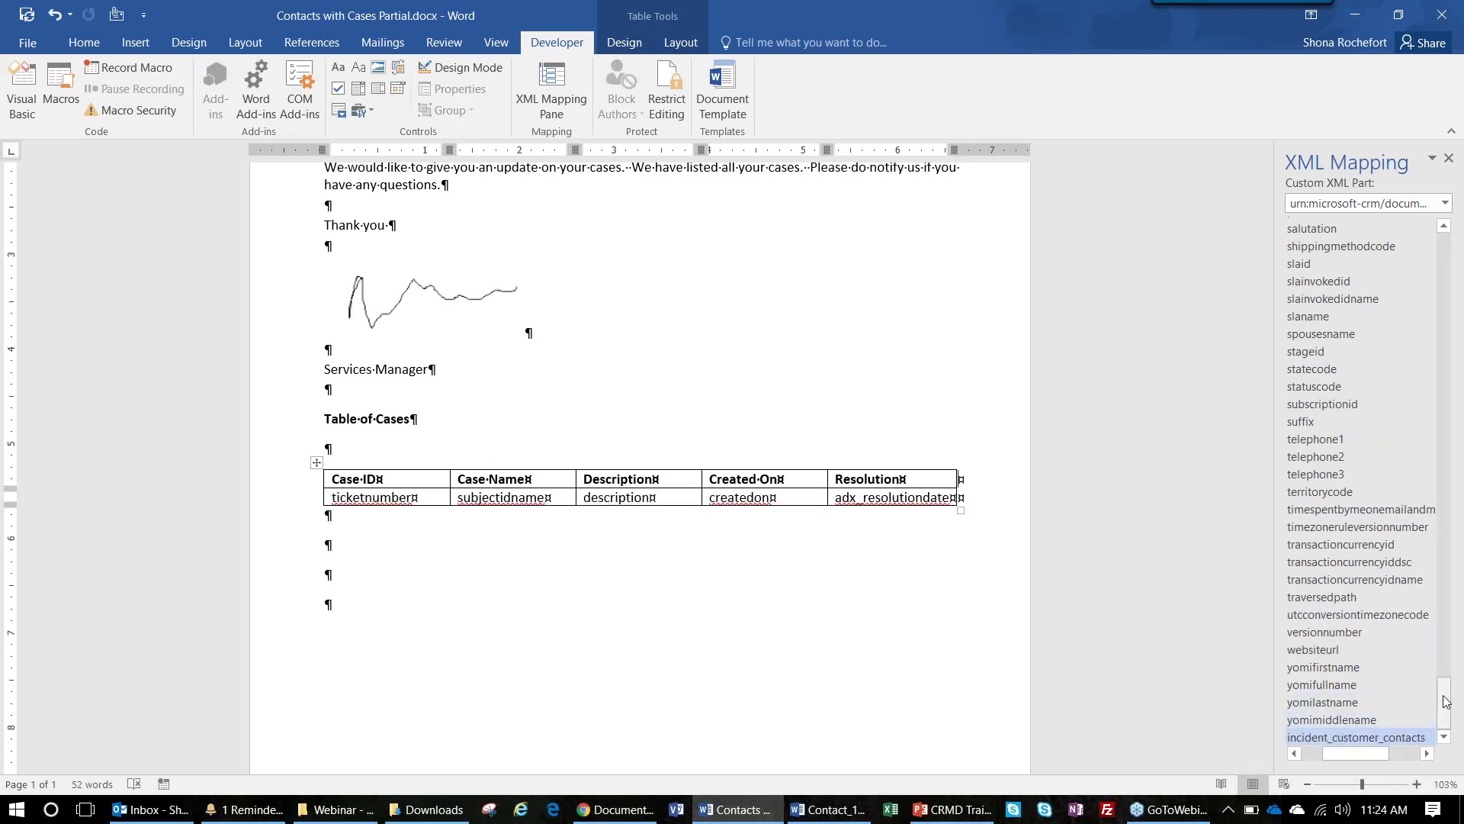
{"action": "scroll", "coordinate": [1304, 672], "scroll_direction": "up", "scroll_amount": 5}
{"action": "left_click", "coordinate": [1193, 318]}
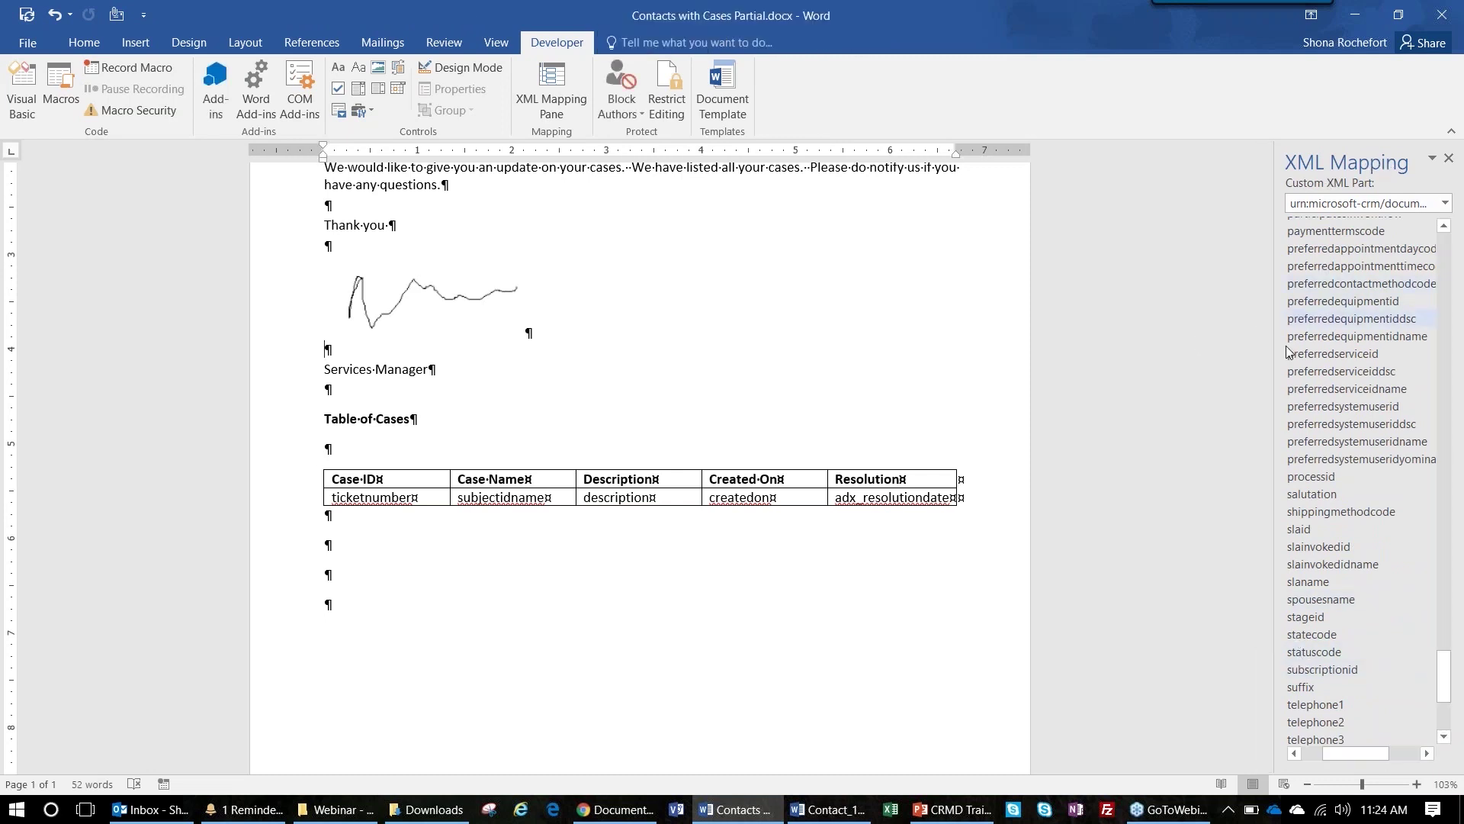
Widen the XML Mapping pane and expand the incident_customer_contacts node at the end of the field tree.
{"action": "left_click_drag", "start_coordinate": [1275, 381], "coordinate": [1192, 382]}
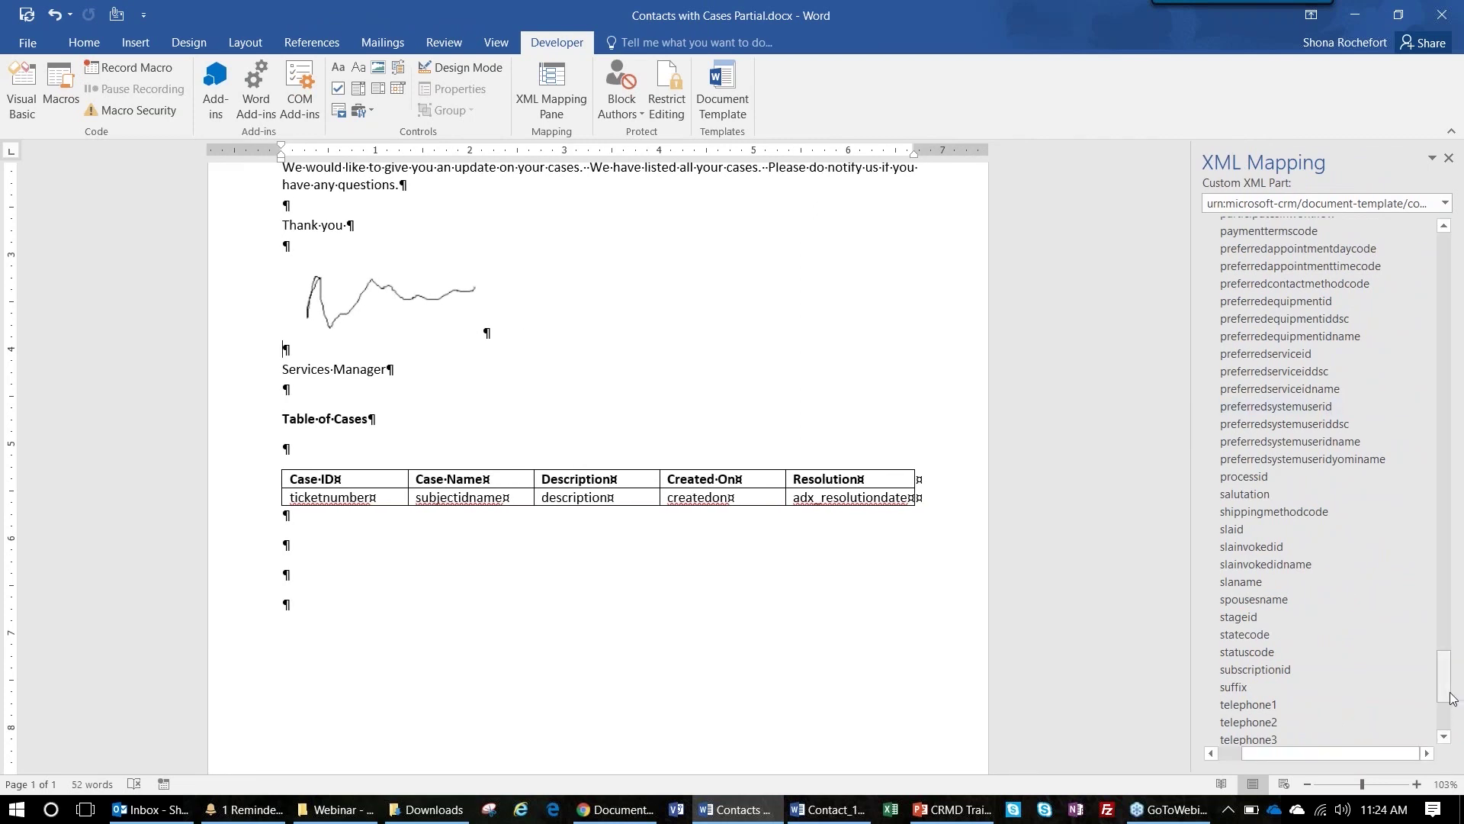
{"action": "scroll", "coordinate": [1372, 740], "scroll_direction": "down", "scroll_amount": 5}
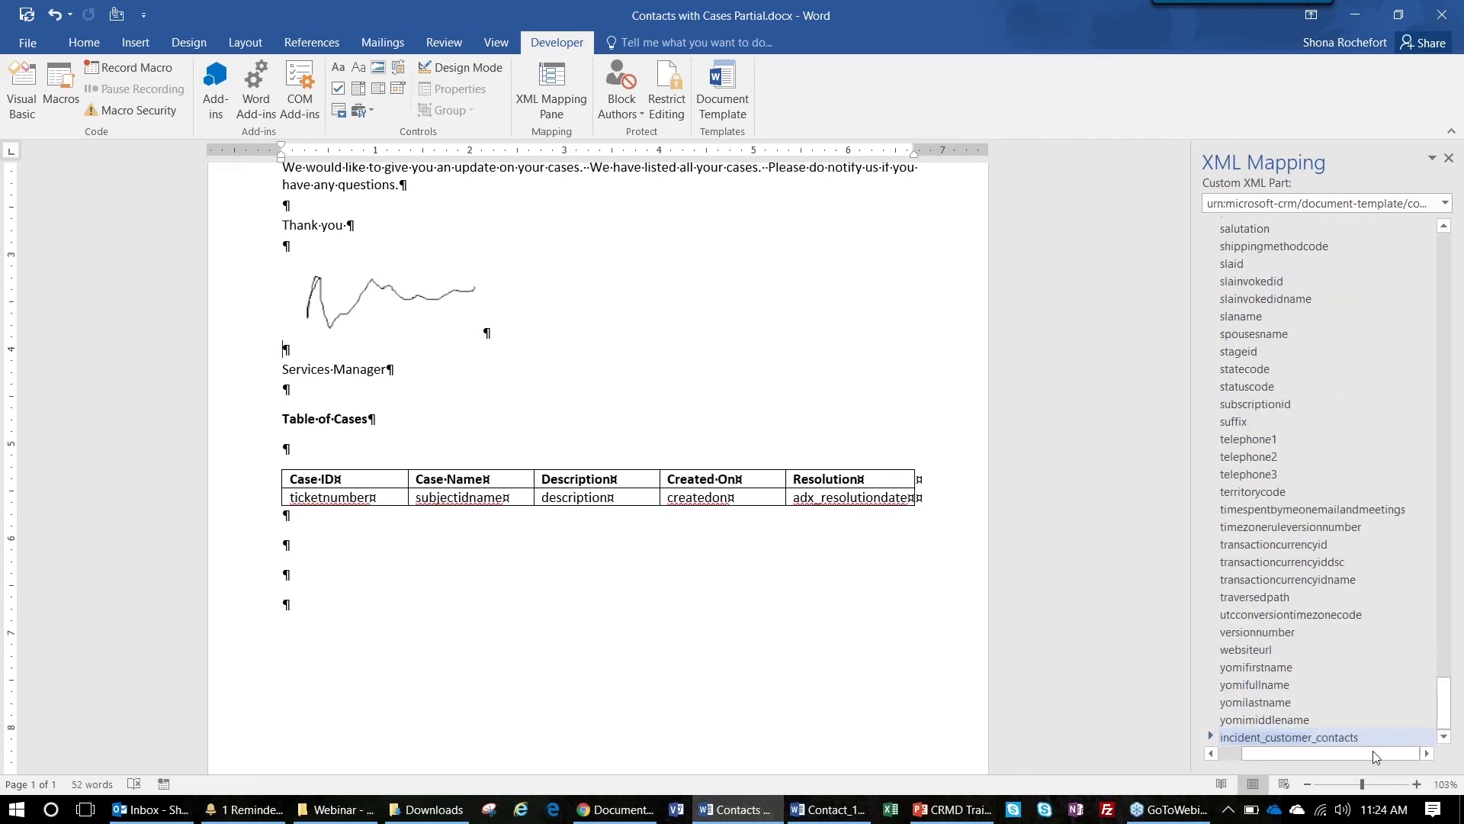
{"action": "left_click", "coordinate": [1211, 736]}
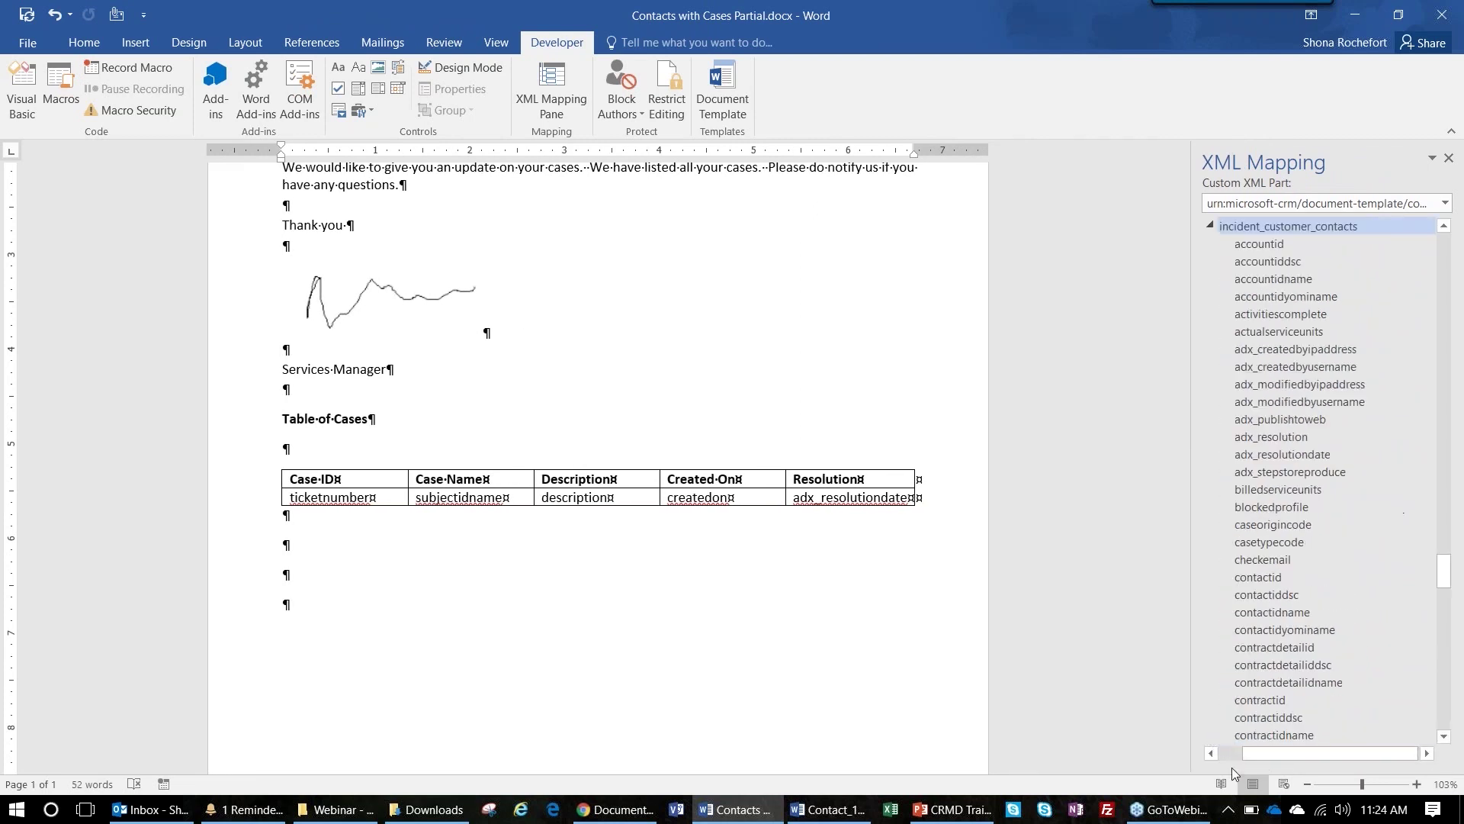
{"action": "left_click", "coordinate": [1245, 228]}
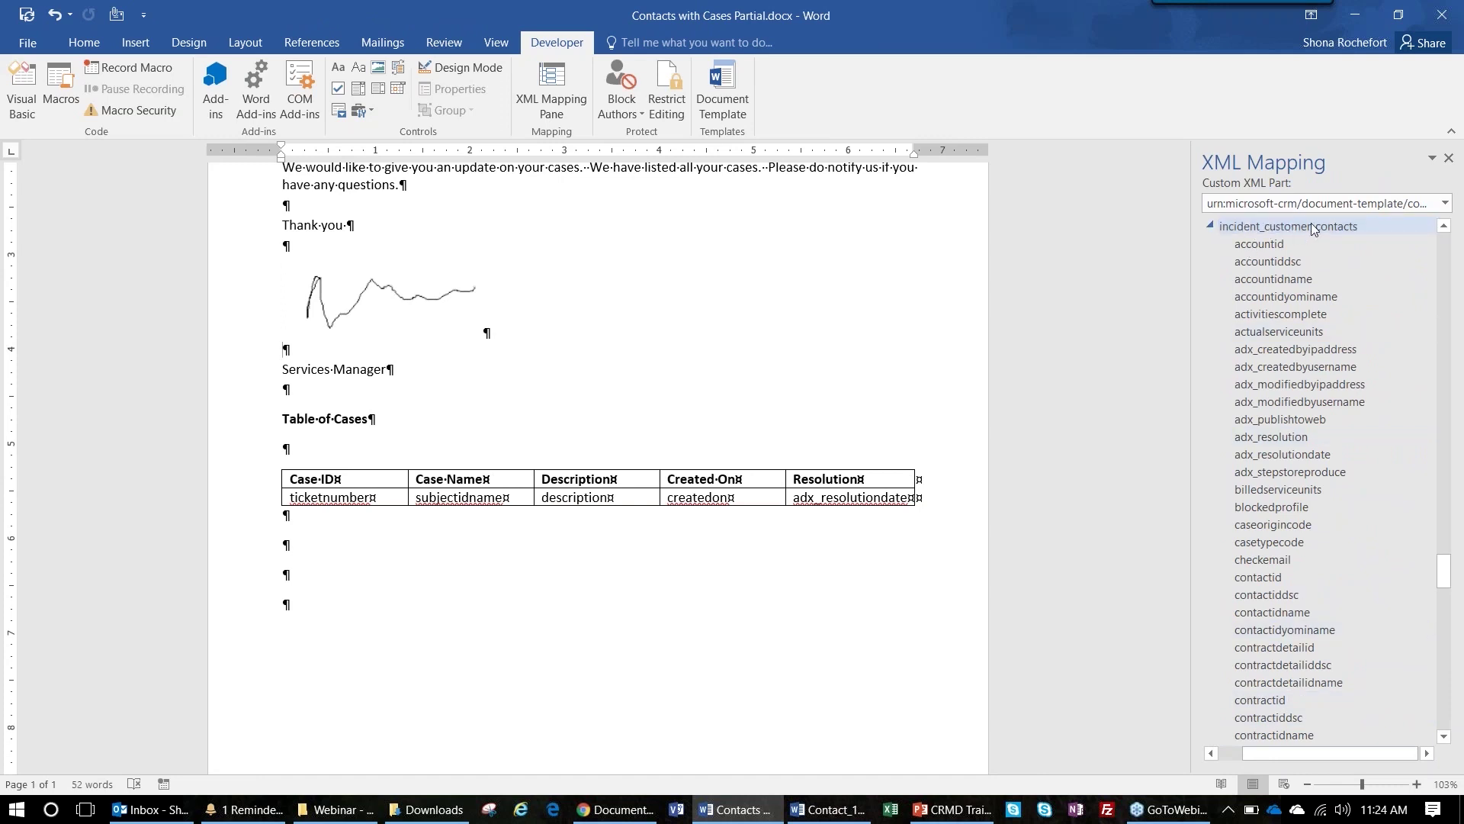
{"action": "right_click", "coordinate": [1235, 226]}
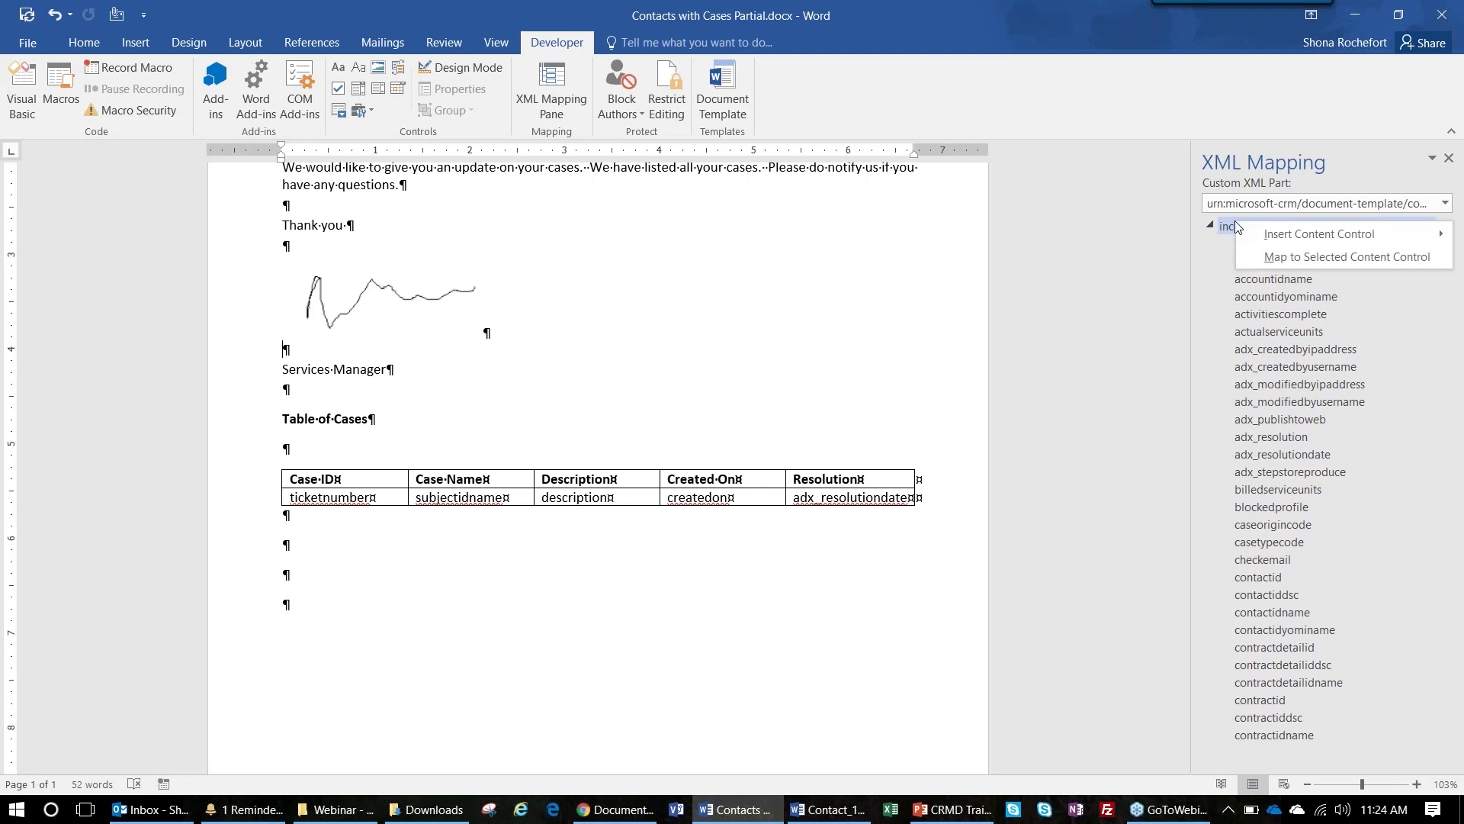
{"action": "mouse_move", "coordinate": [1252, 234]}
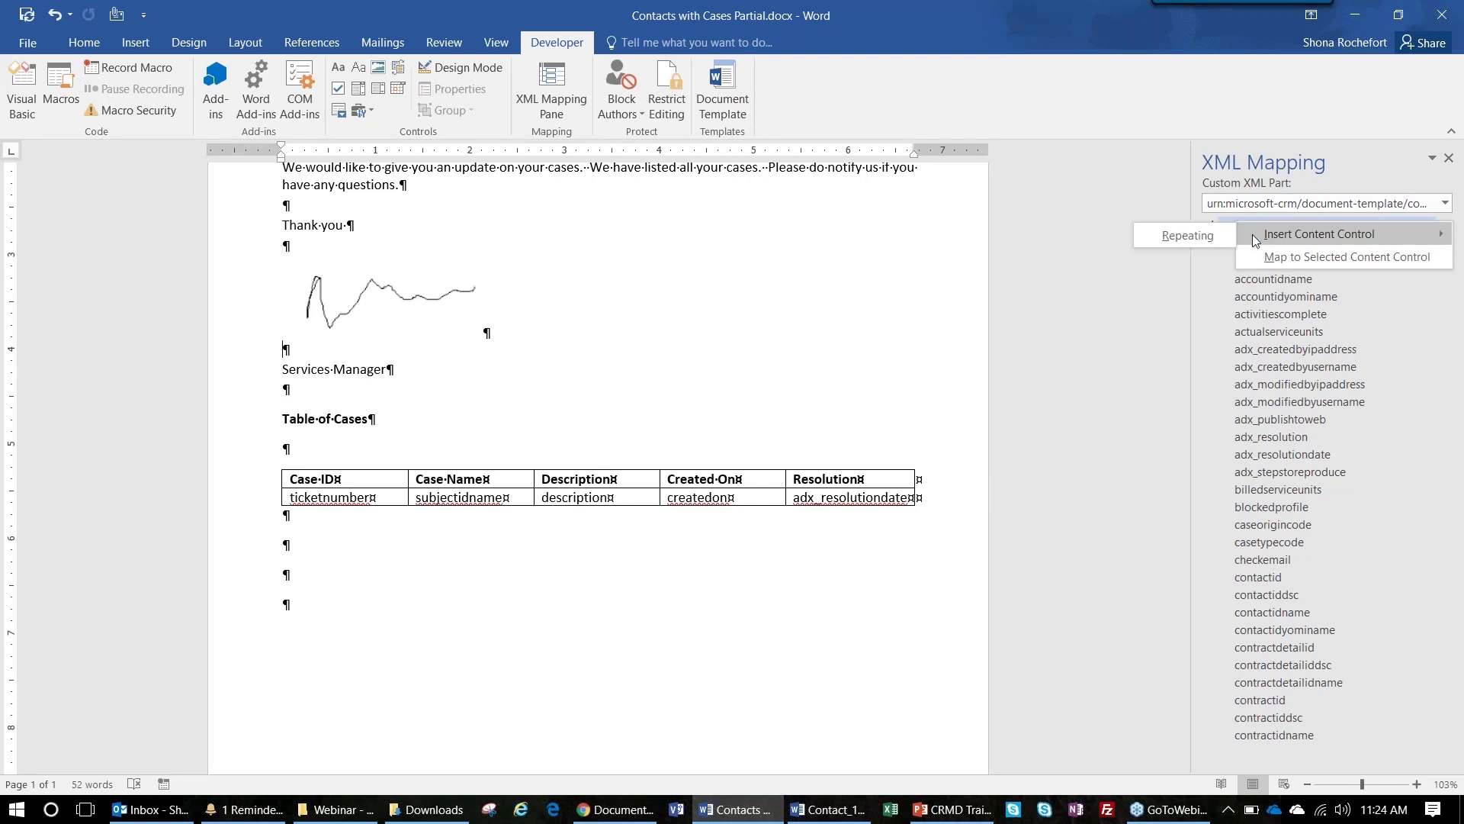
{"action": "left_click", "coordinate": [1211, 234]}
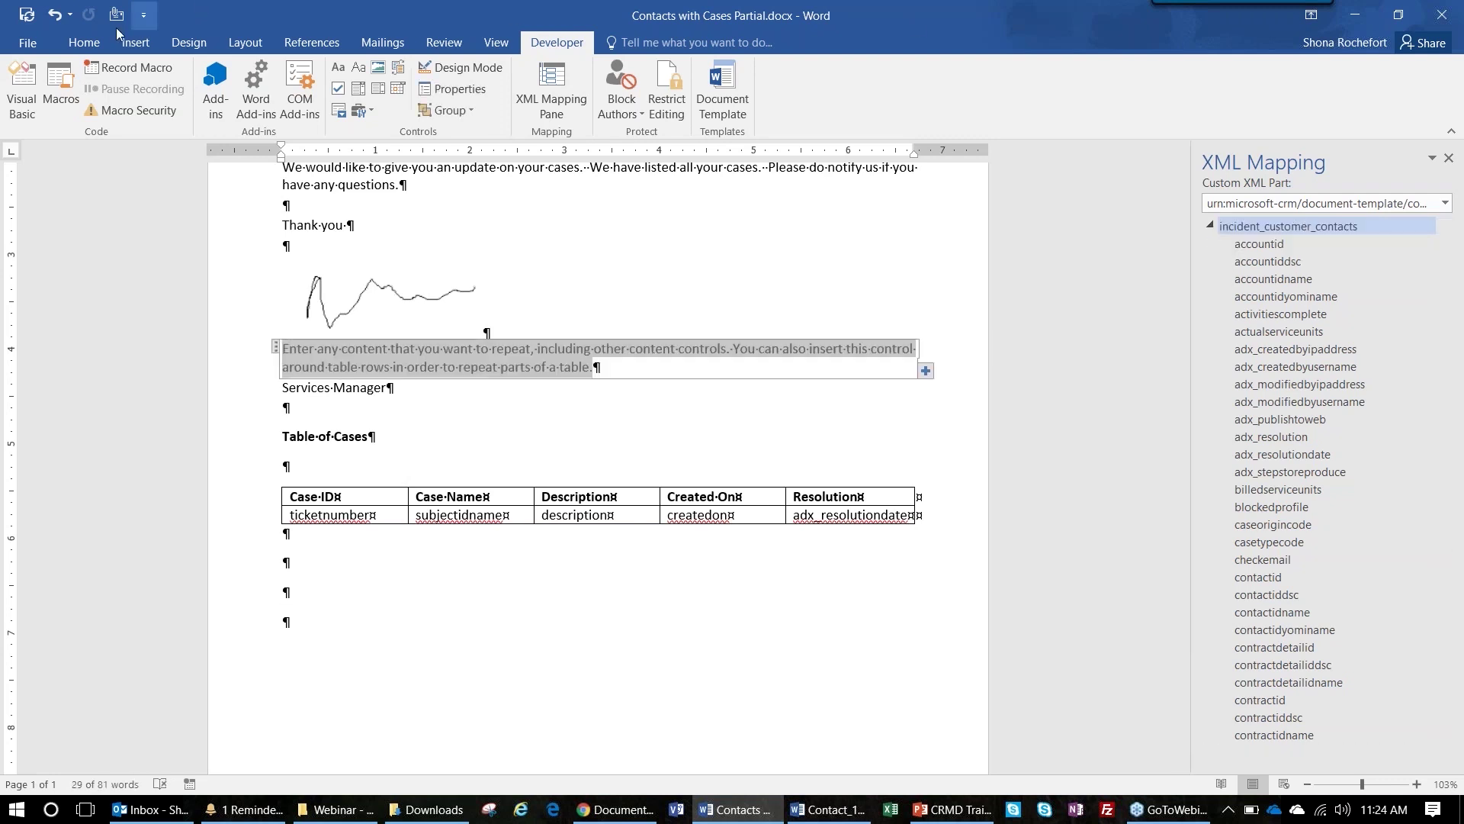
{"action": "left_click", "coordinate": [57, 14]}
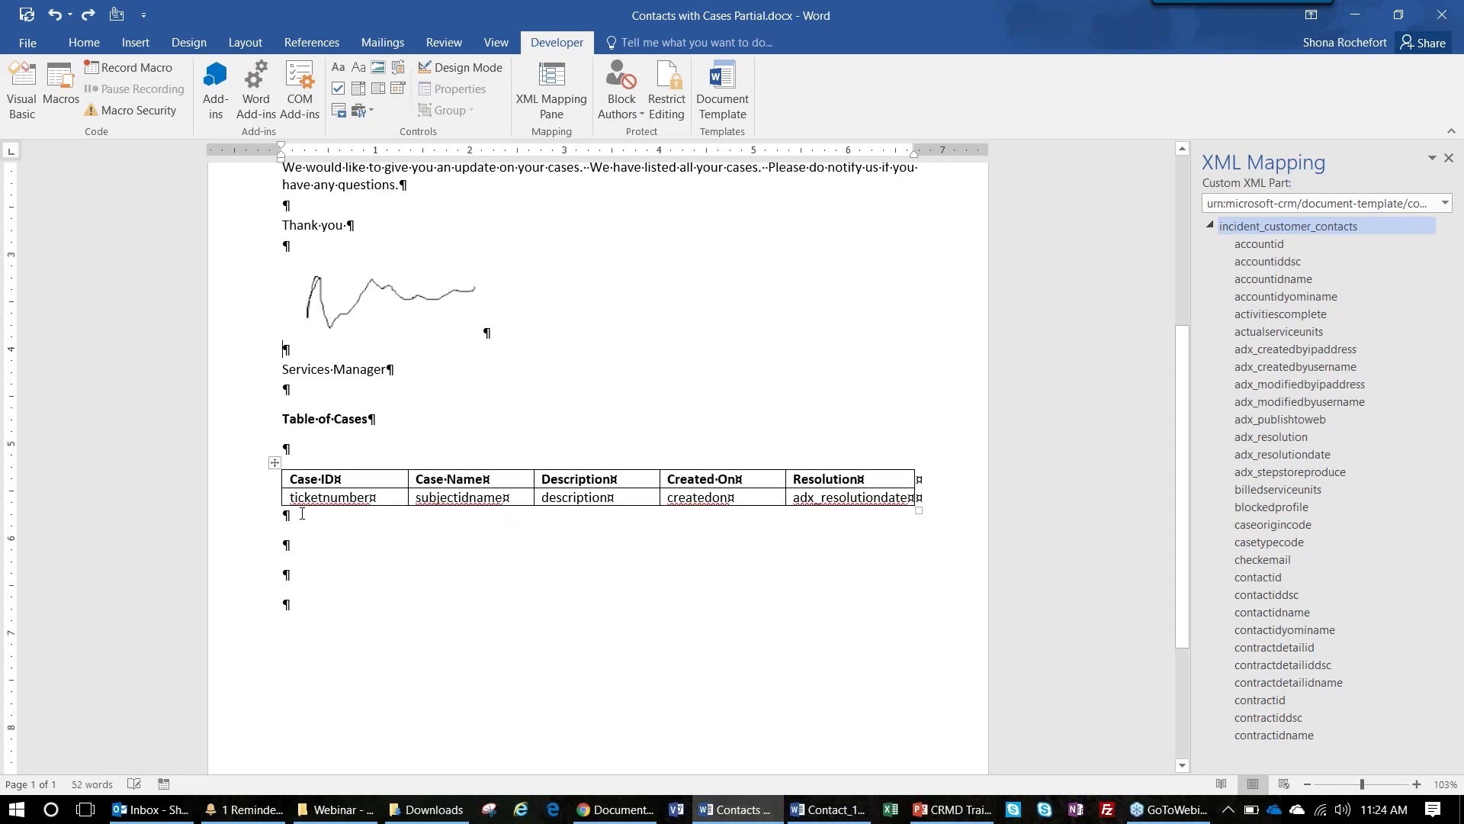
Wrap the table's case field row in a repeating content control mapped to incident_customer_contacts, and leave the table.
{"action": "left_click", "coordinate": [217, 504]}
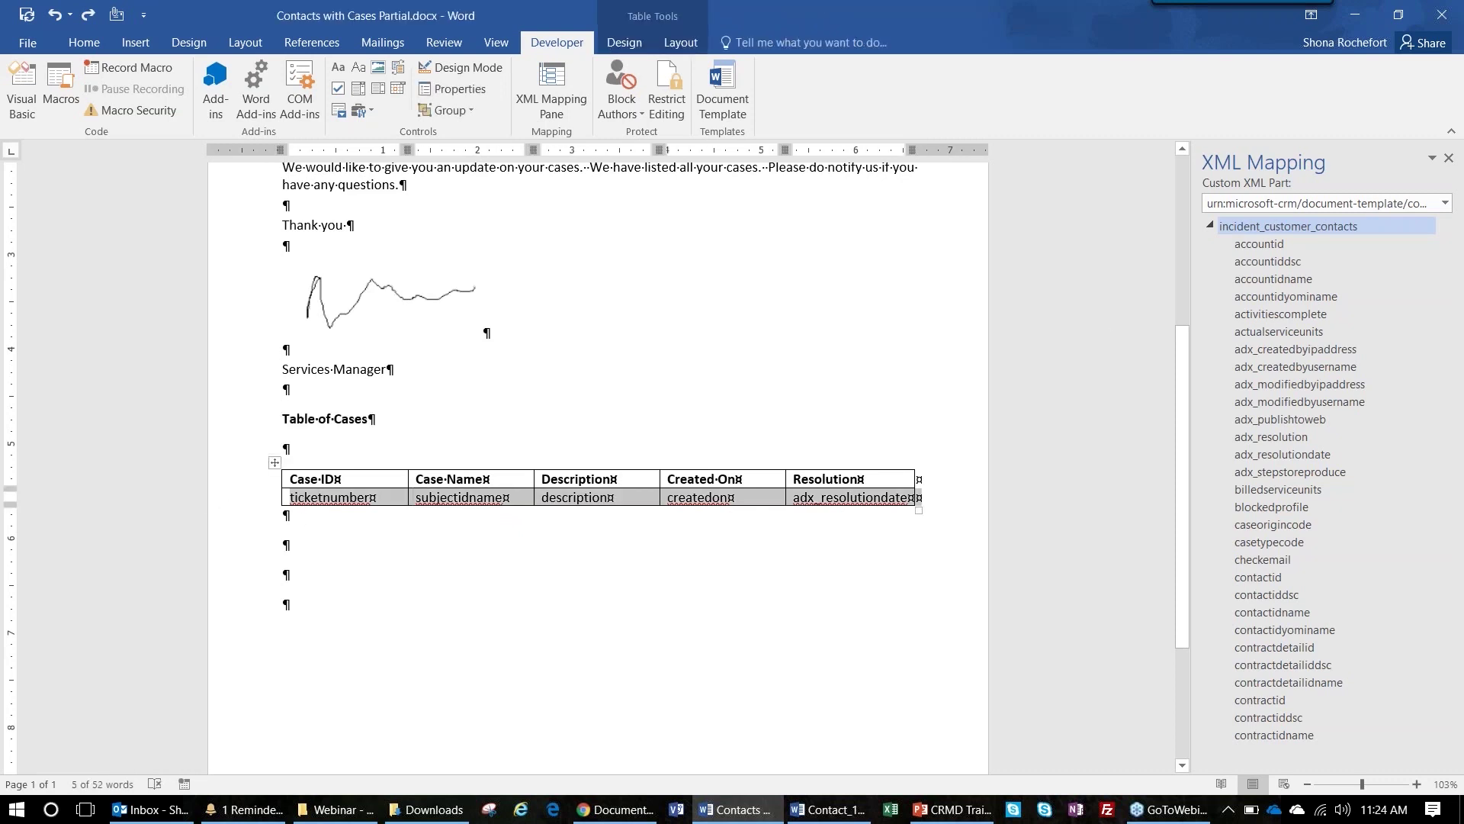
{"action": "right_click", "coordinate": [1237, 231]}
{"action": "mouse_move", "coordinate": [1268, 242]}
{"action": "left_click", "coordinate": [1209, 246]}
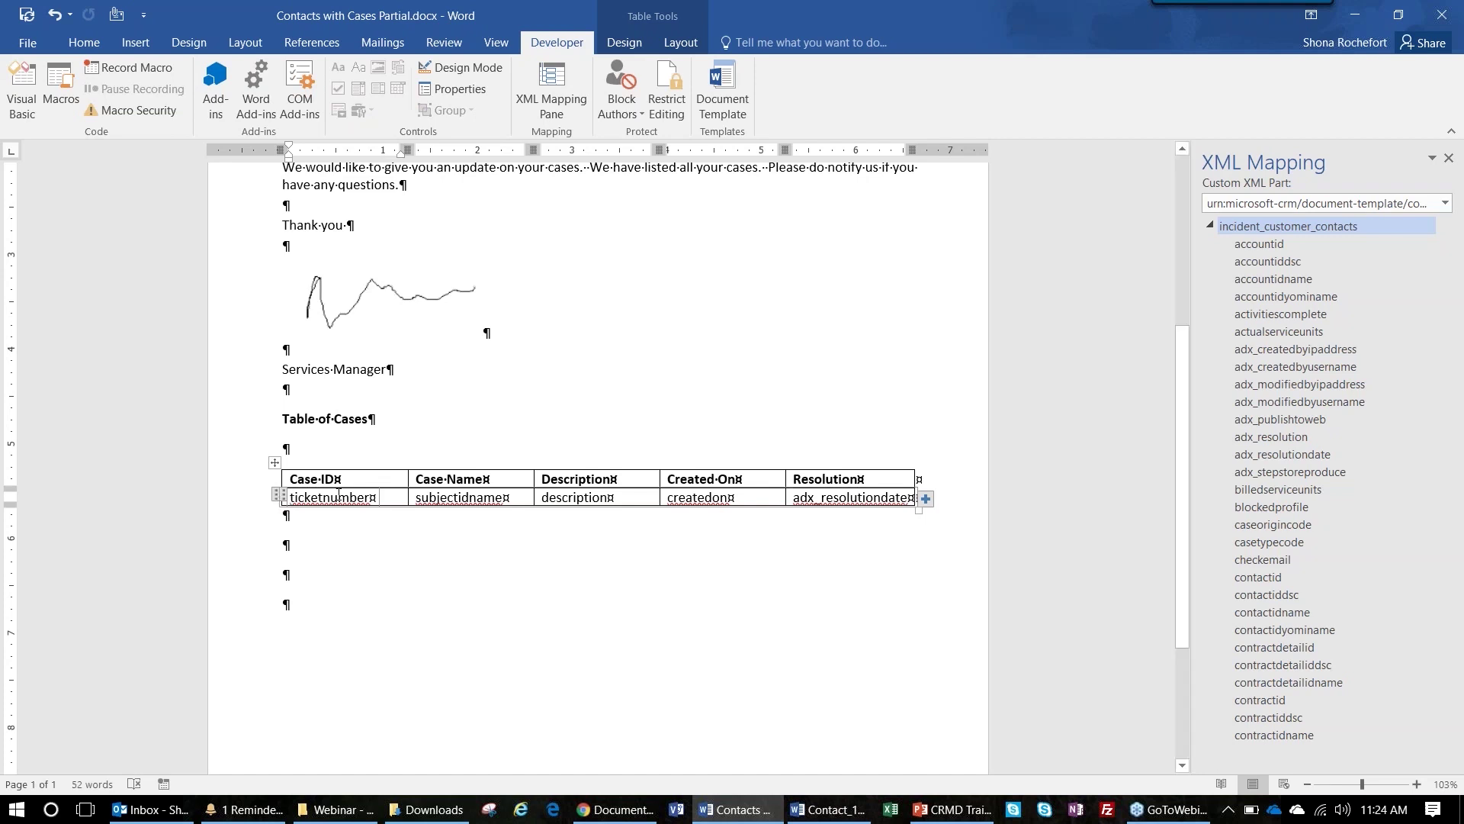
{"action": "left_click", "coordinate": [361, 597]}
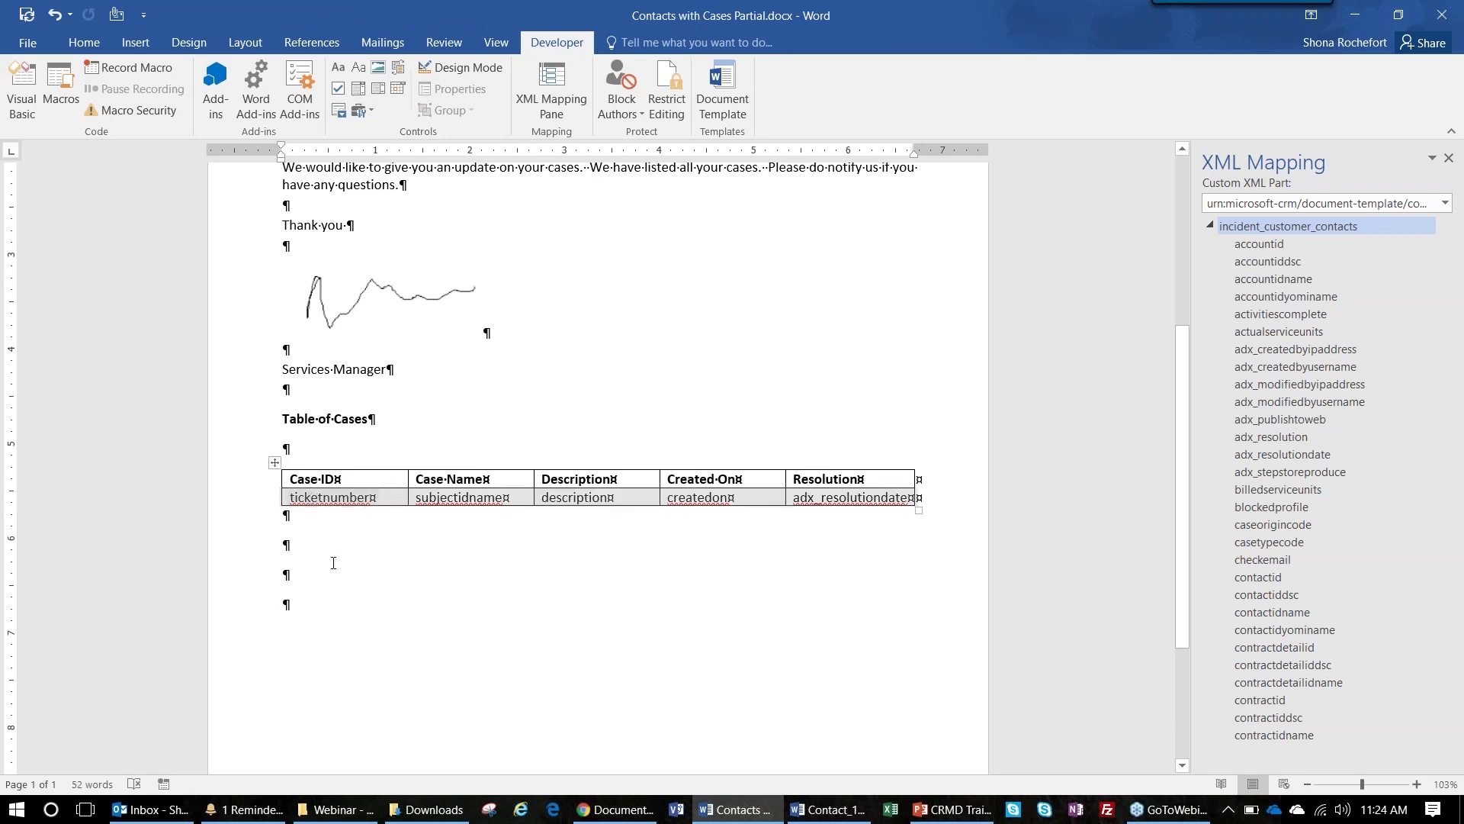
{"action": "key", "text": "Up"}
{"action": "key", "text": "Up"}
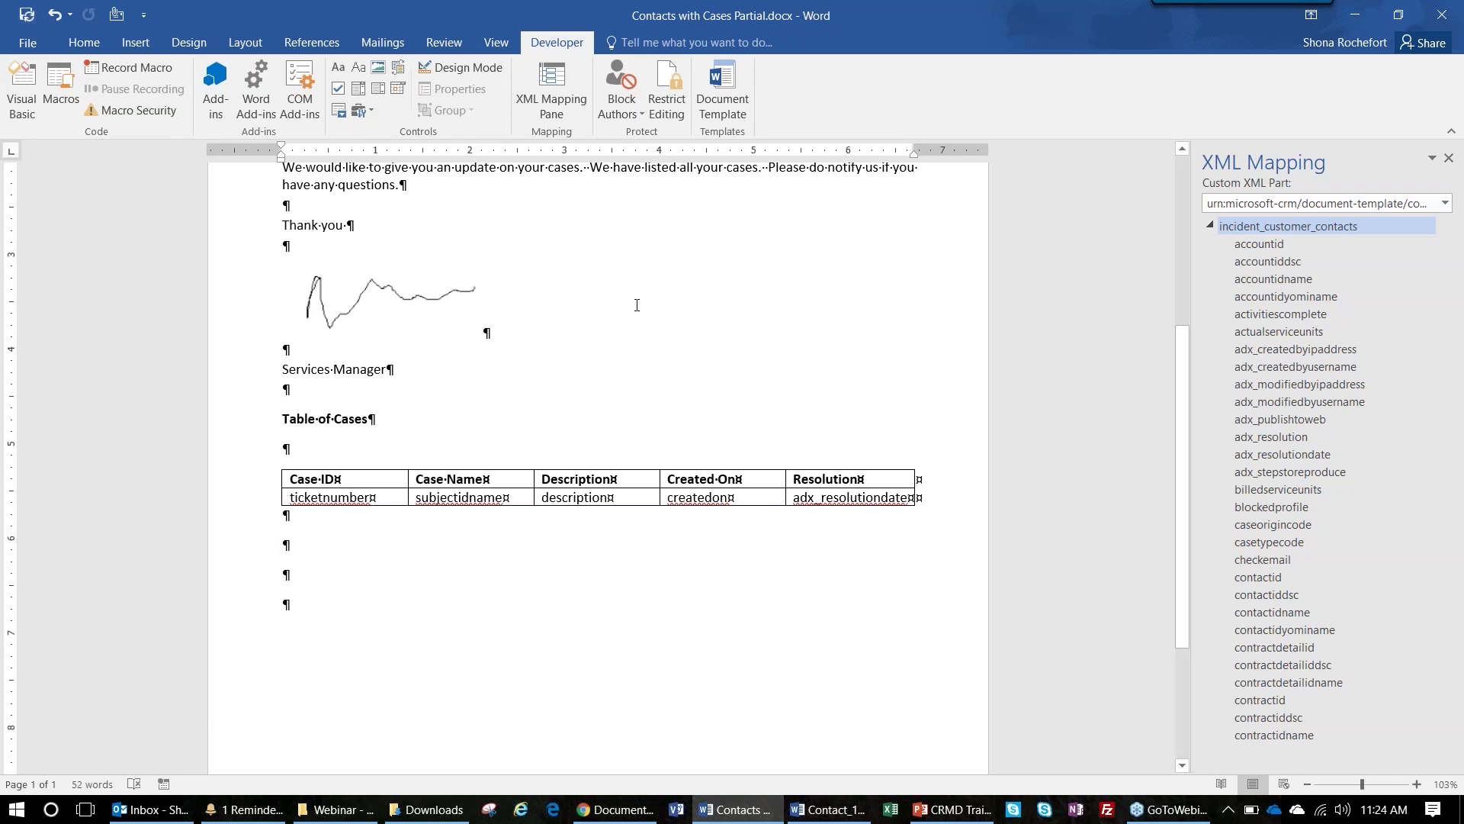
Close the Word document and upload Contact_11_2_2017 11_13 AM.docx as a document template in Dynamics 365.
{"action": "left_click_drag", "start_coordinate": [1186, 351], "coordinate": [1175, 296]}
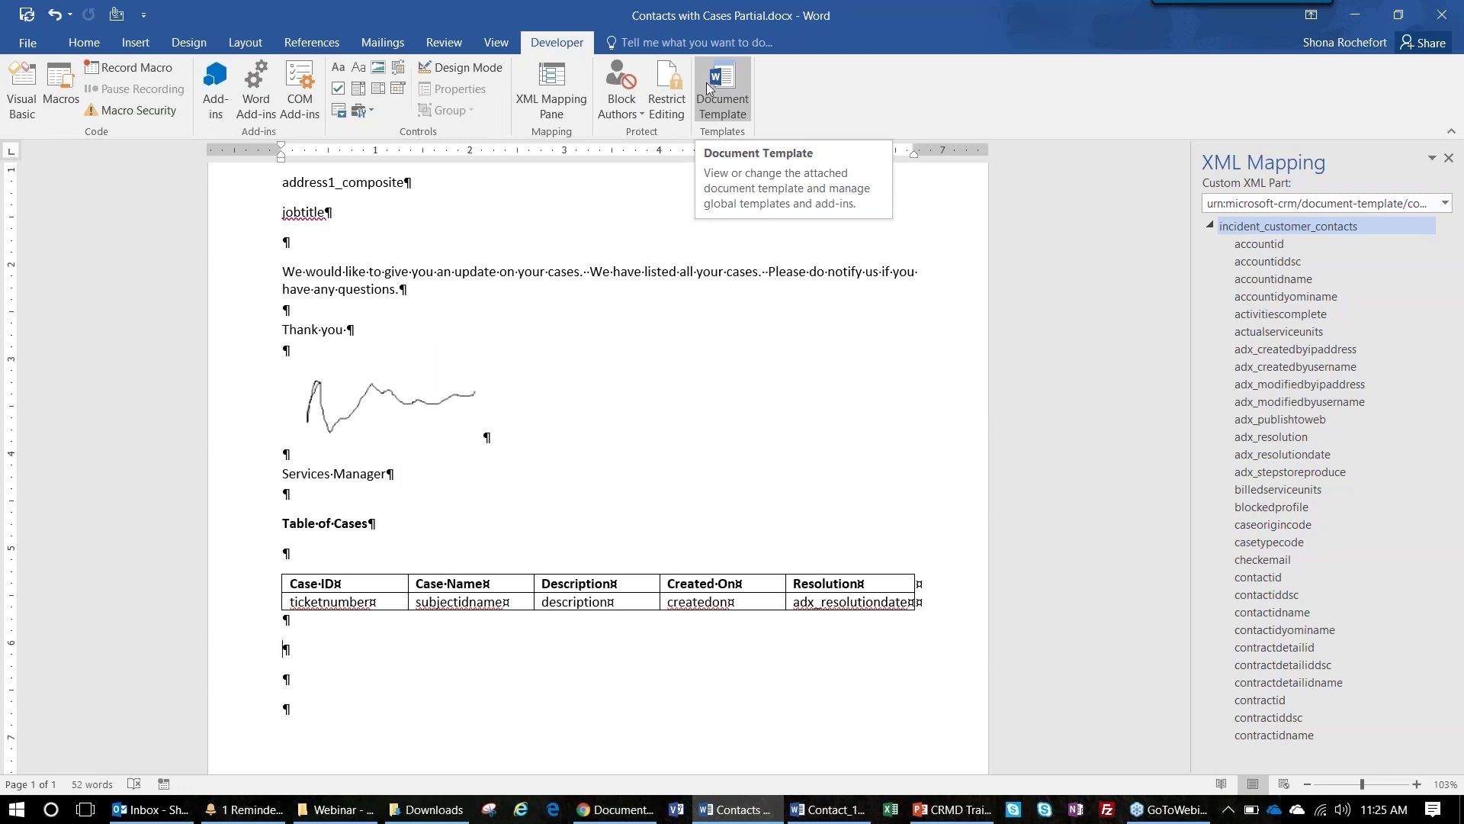
{"action": "left_click", "coordinate": [1442, 20]}
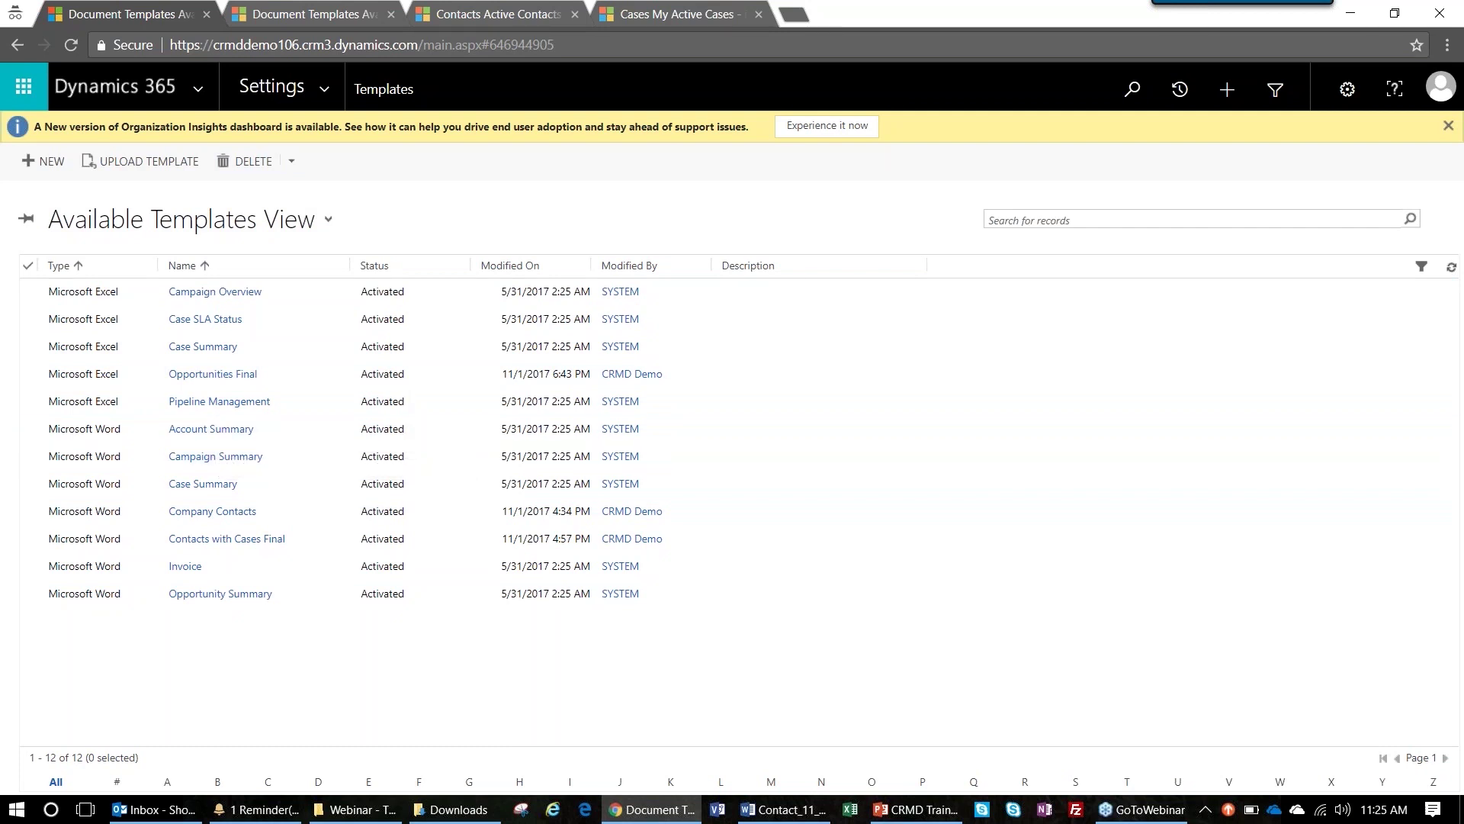
{"action": "left_click", "coordinate": [162, 168]}
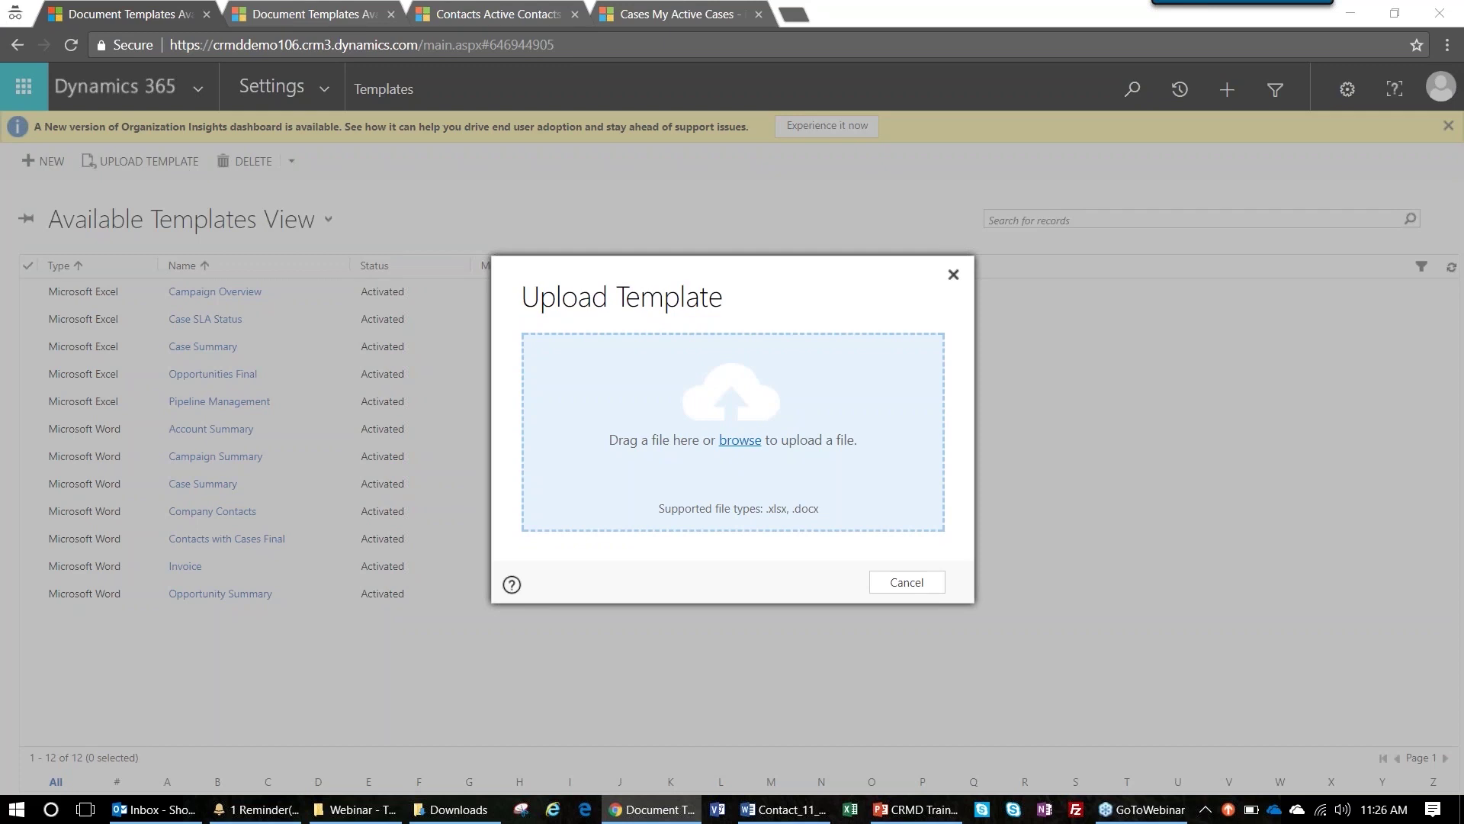
{"action": "left_click_drag", "start_coordinate": [1463, 488], "coordinate": [752, 478]}
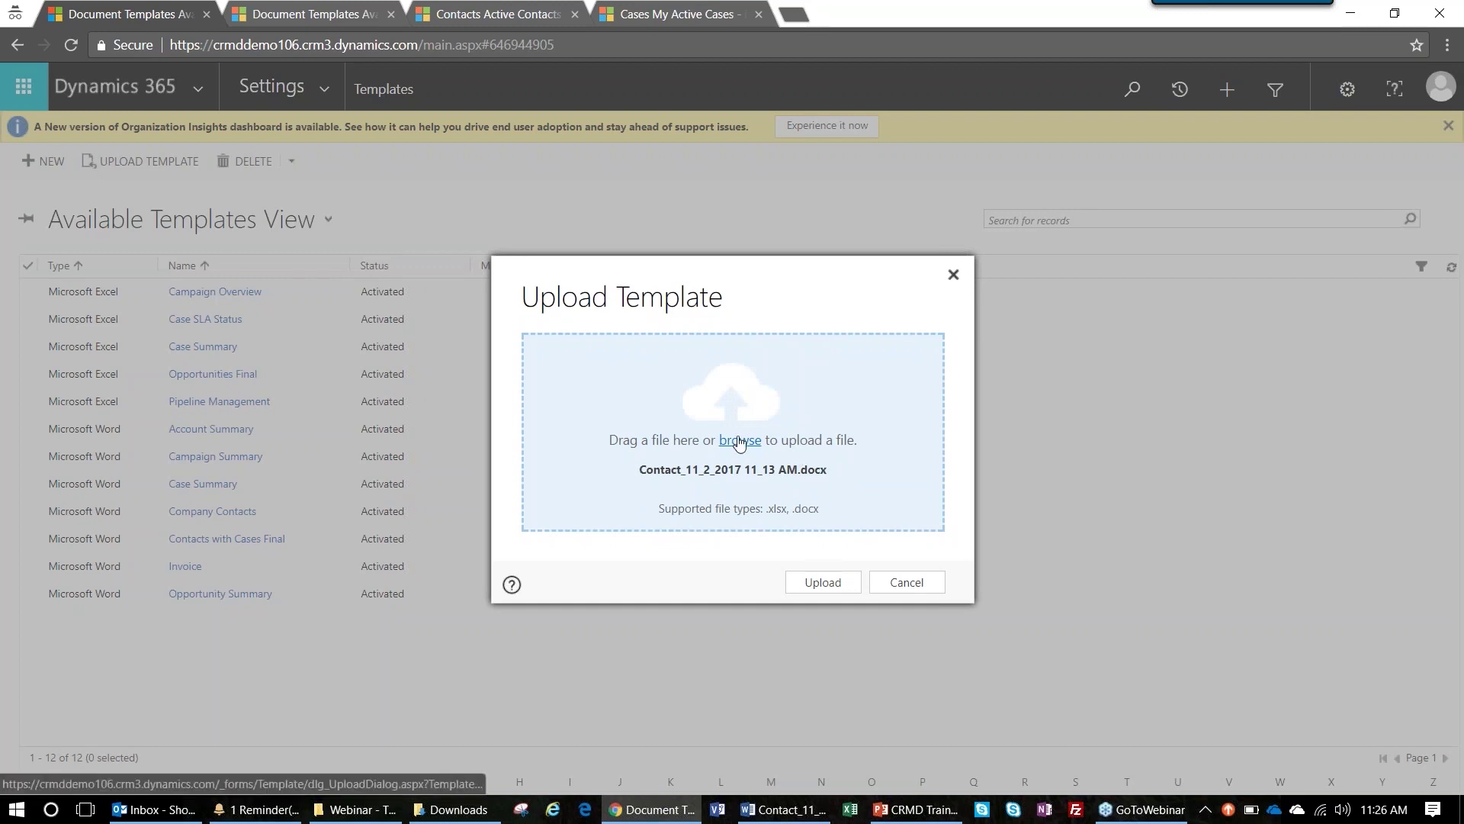
{"action": "left_click", "coordinate": [826, 585]}
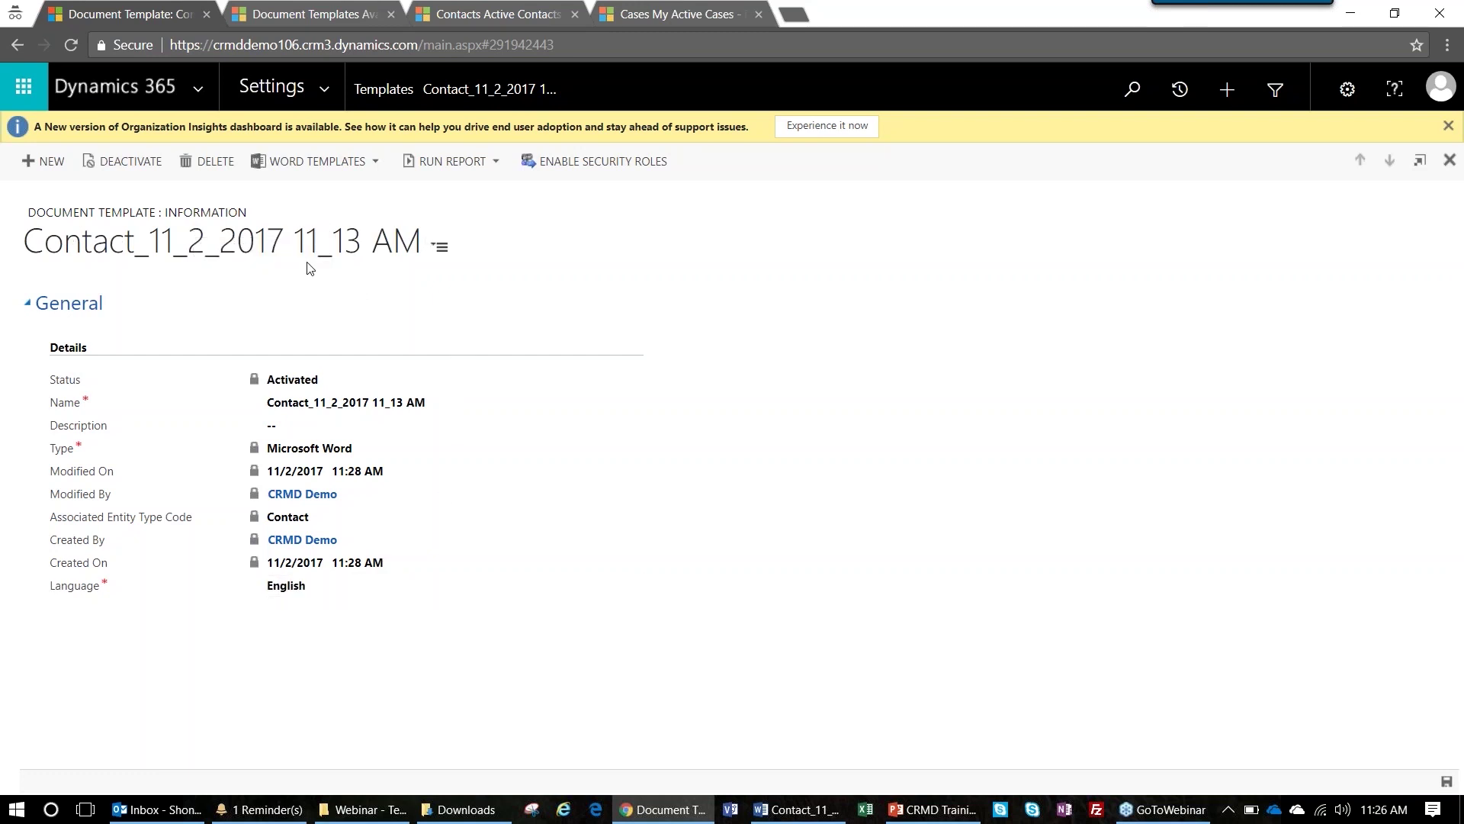
{"action": "left_click", "coordinate": [291, 397]}
Open the first Fred's Auto Service contact from the Active Contacts list.
{"action": "left_click", "coordinate": [531, 18]}
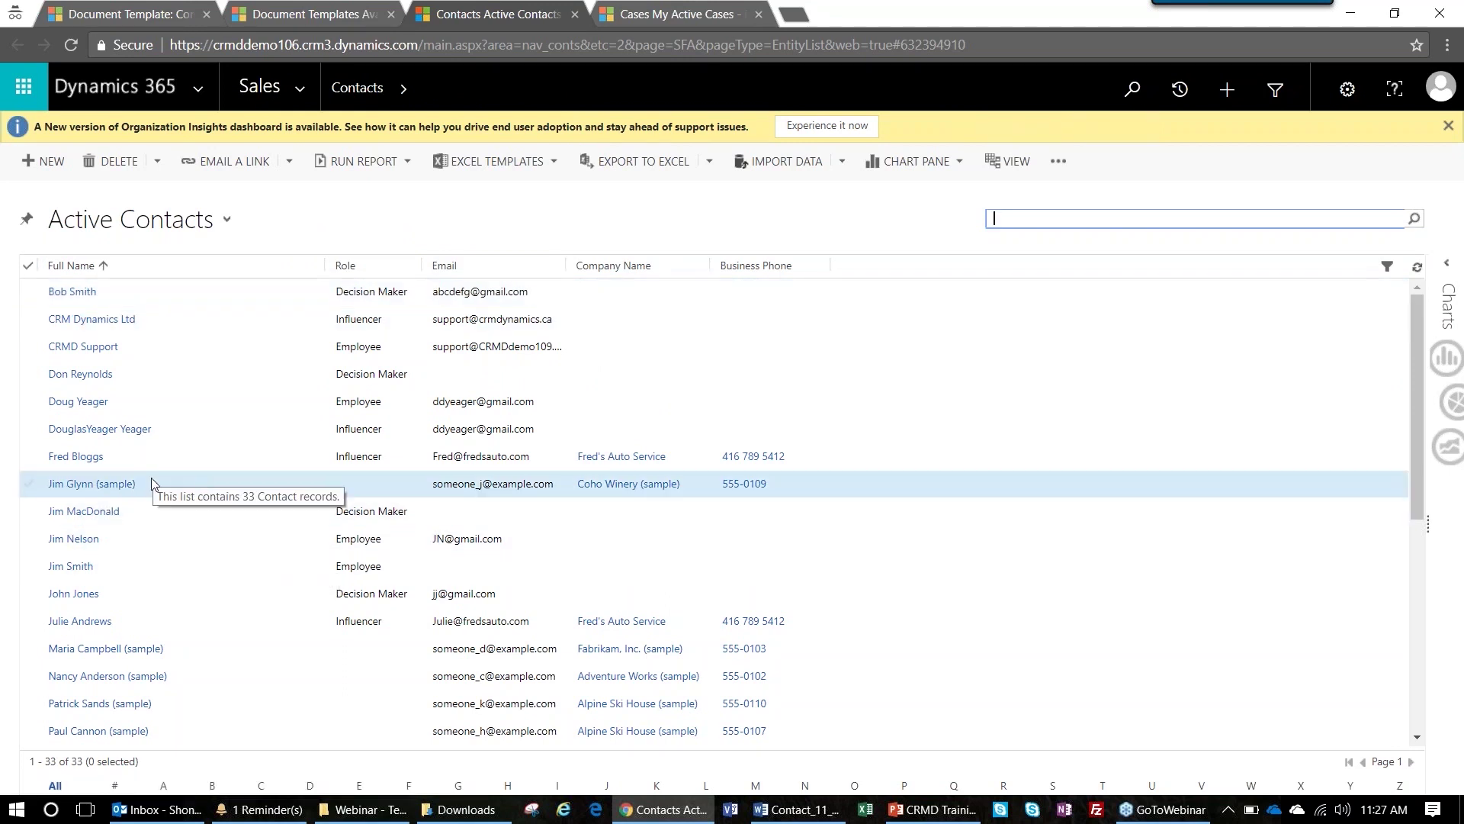
{"action": "left_click", "coordinate": [87, 460]}
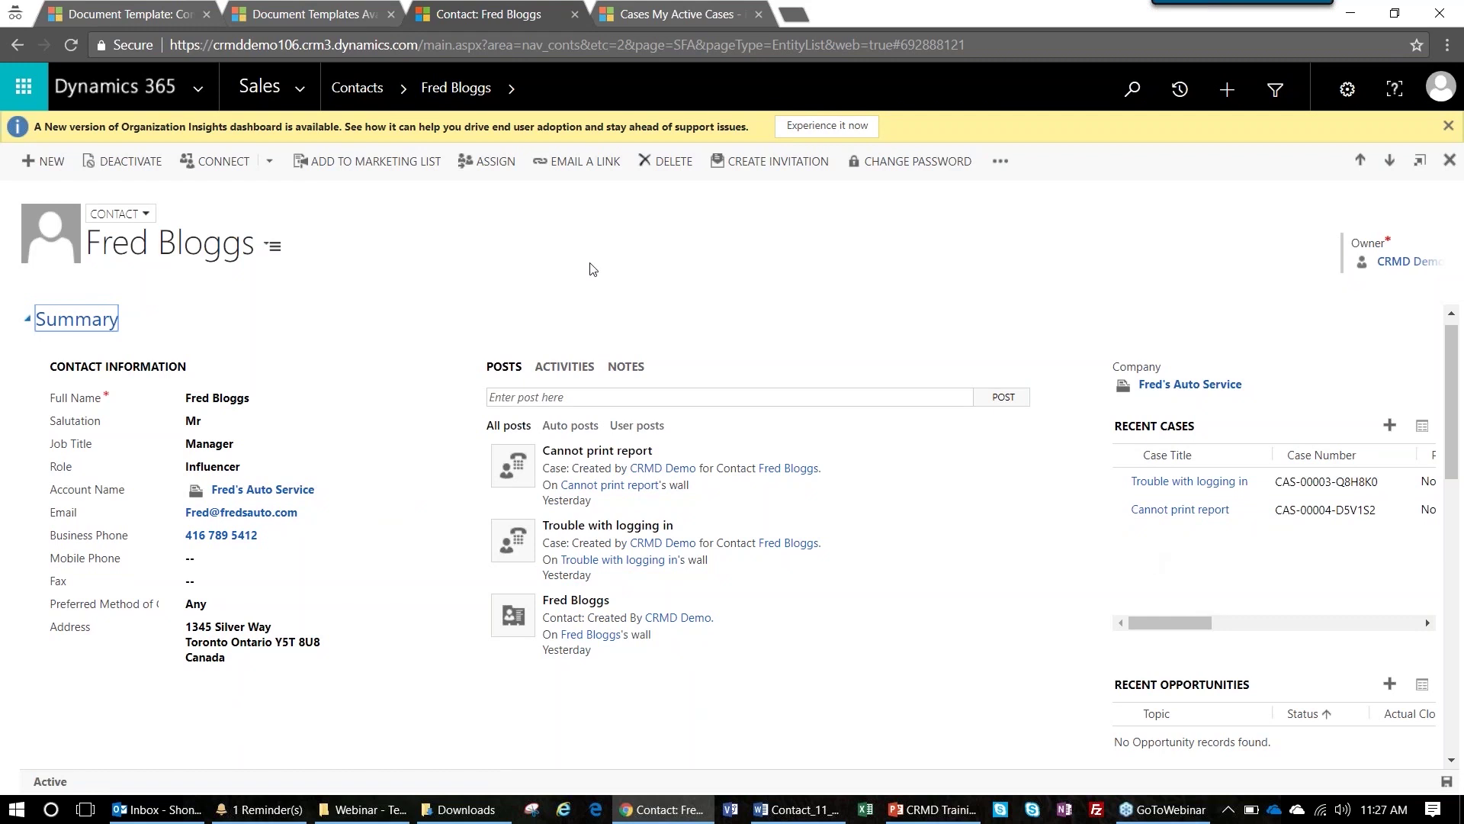
Sort My Active Cases by customer and select the contact's cases Cannot print report and Trouble with logging in.
{"action": "left_click", "coordinate": [686, 23]}
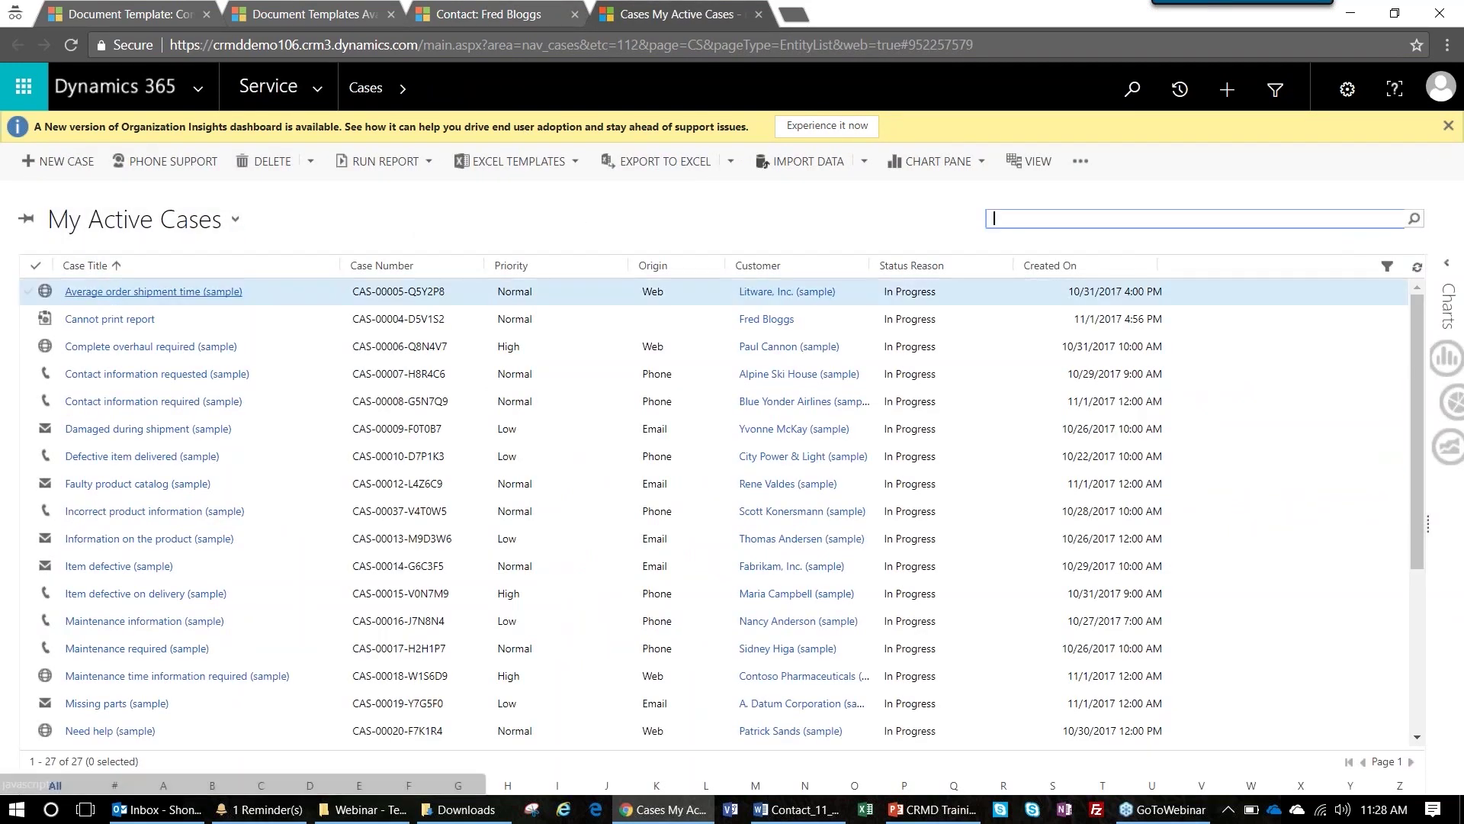
{"action": "left_click", "coordinate": [302, 320]}
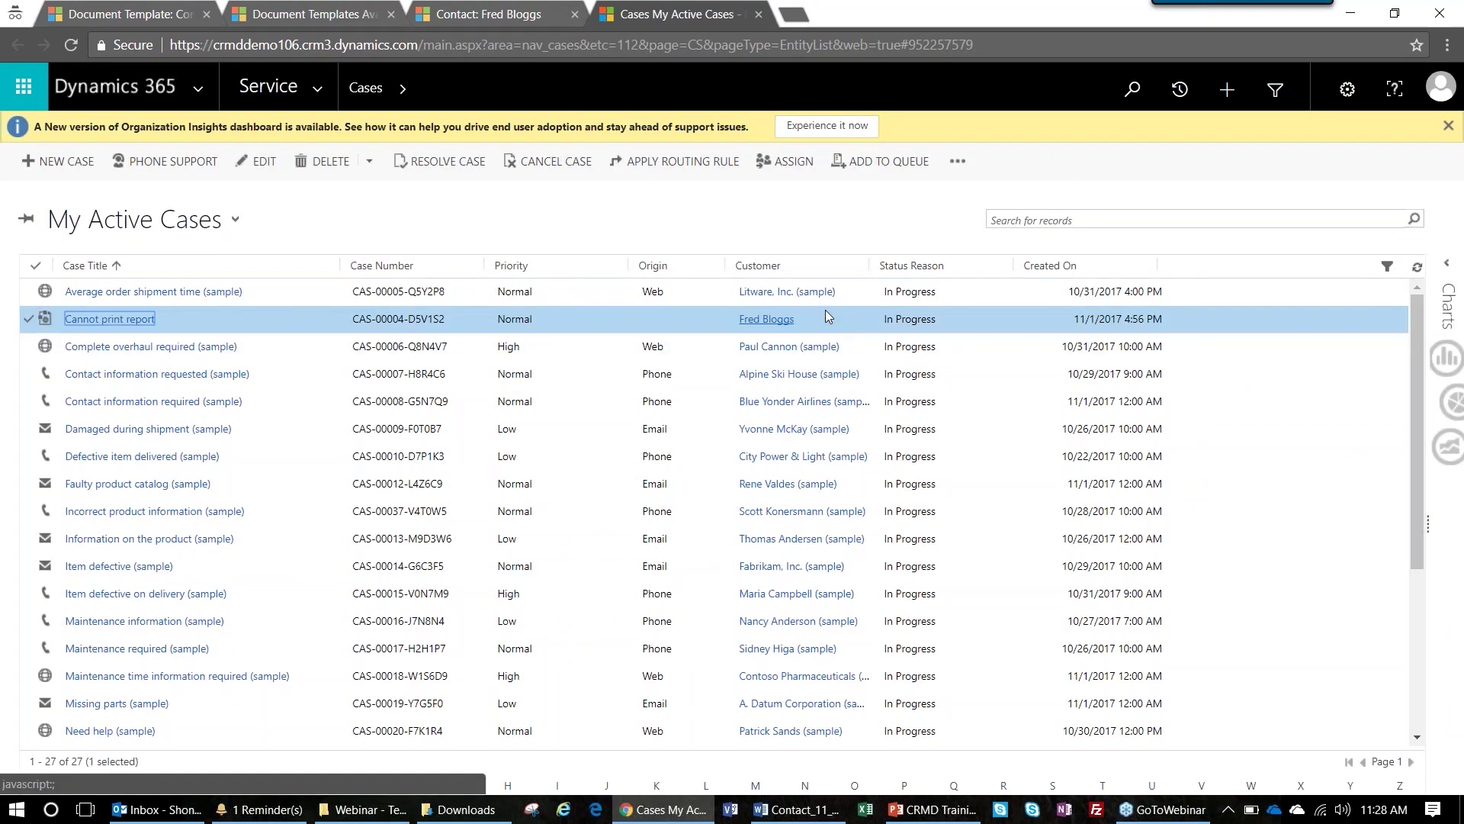
{"action": "left_click", "coordinate": [816, 268]}
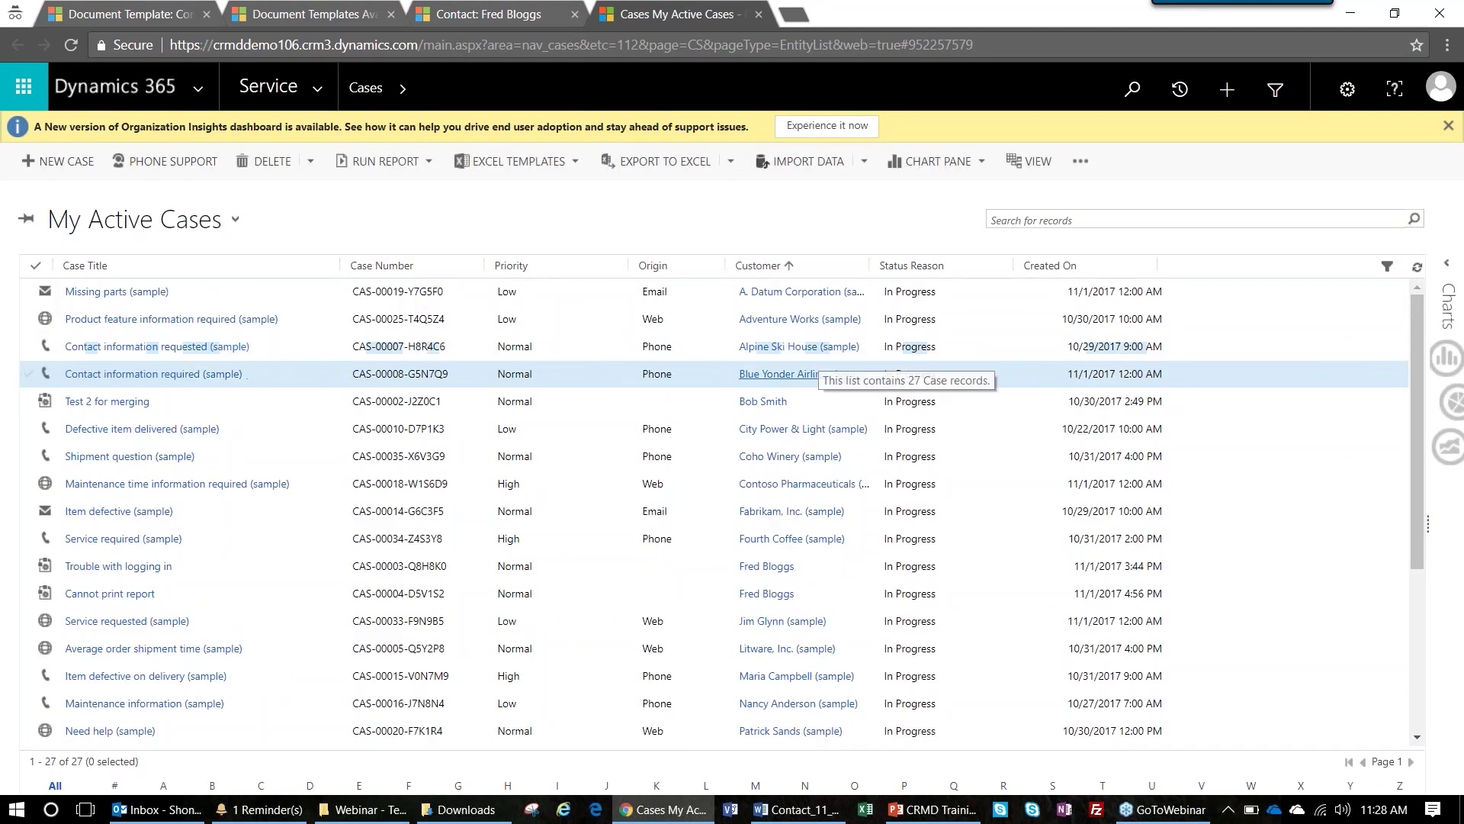
{"action": "left_click", "coordinate": [801, 578]}
{"action": "left_click", "coordinate": [804, 588]}
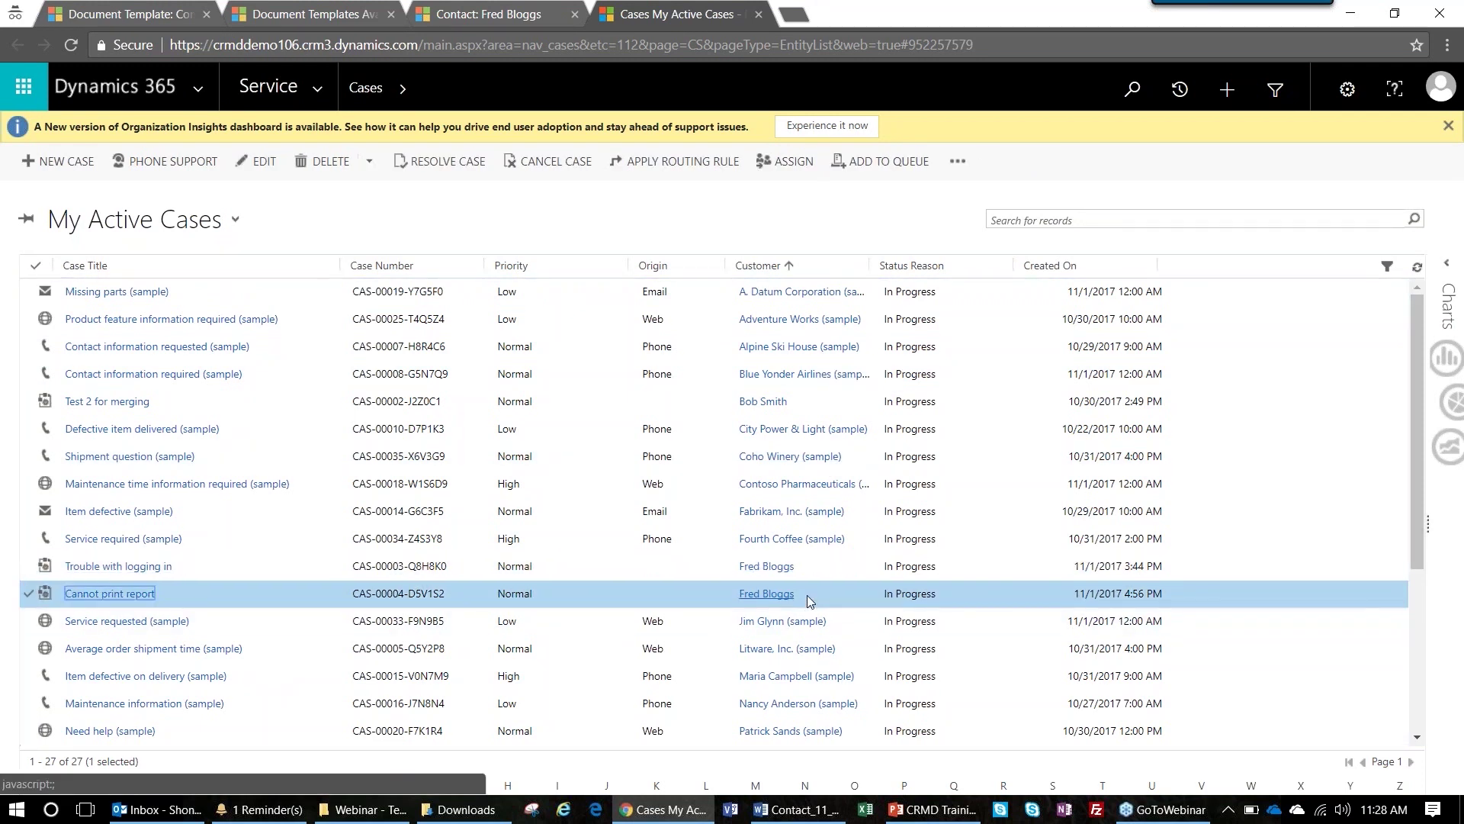
{"action": "left_click", "coordinate": [28, 566]}
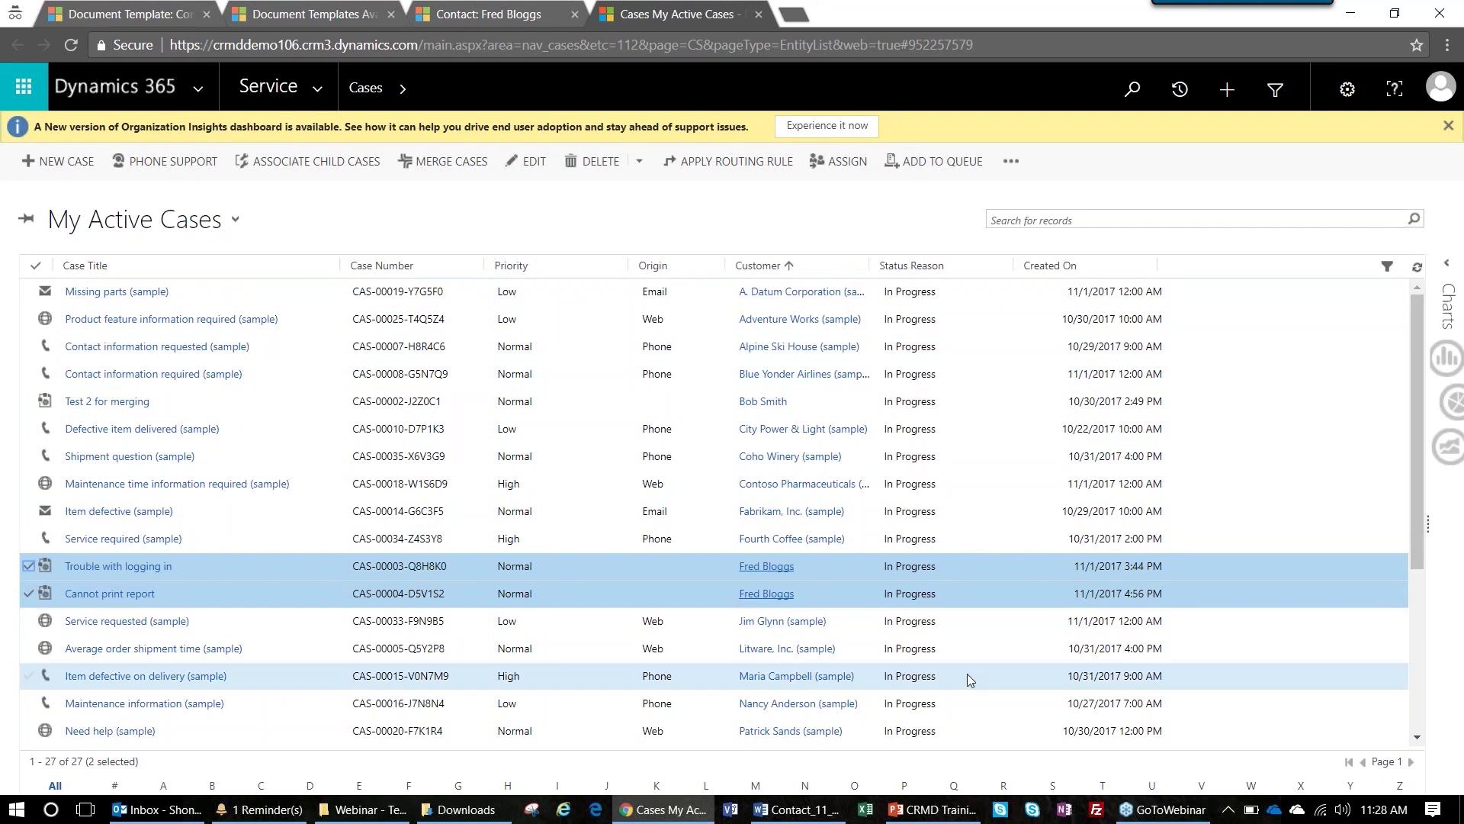
Return to the contact record and generate its Word document from the Contacts with Cases Final template.
{"action": "left_click", "coordinate": [433, 23]}
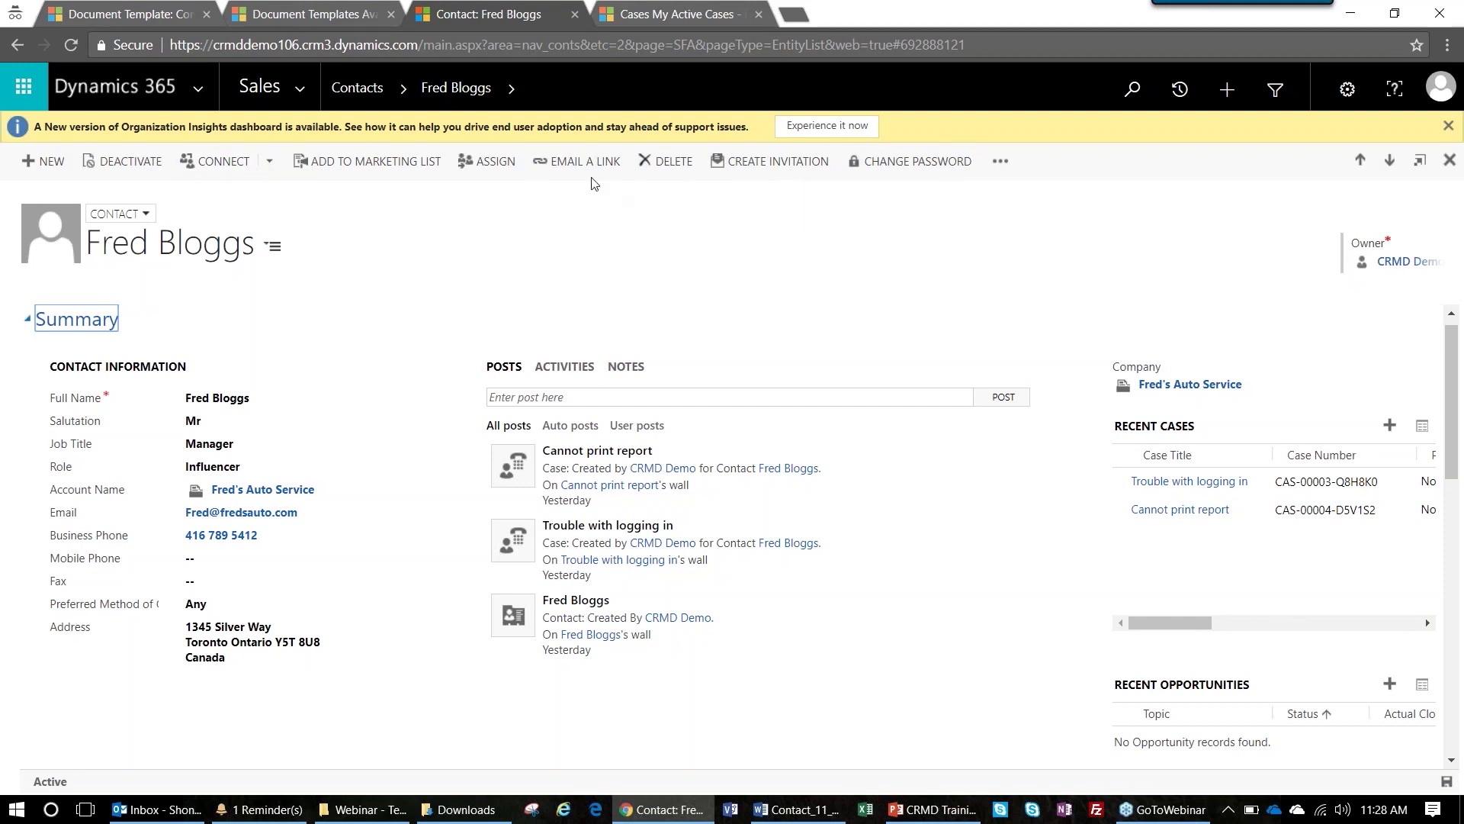
{"action": "left_click", "coordinate": [1000, 161]}
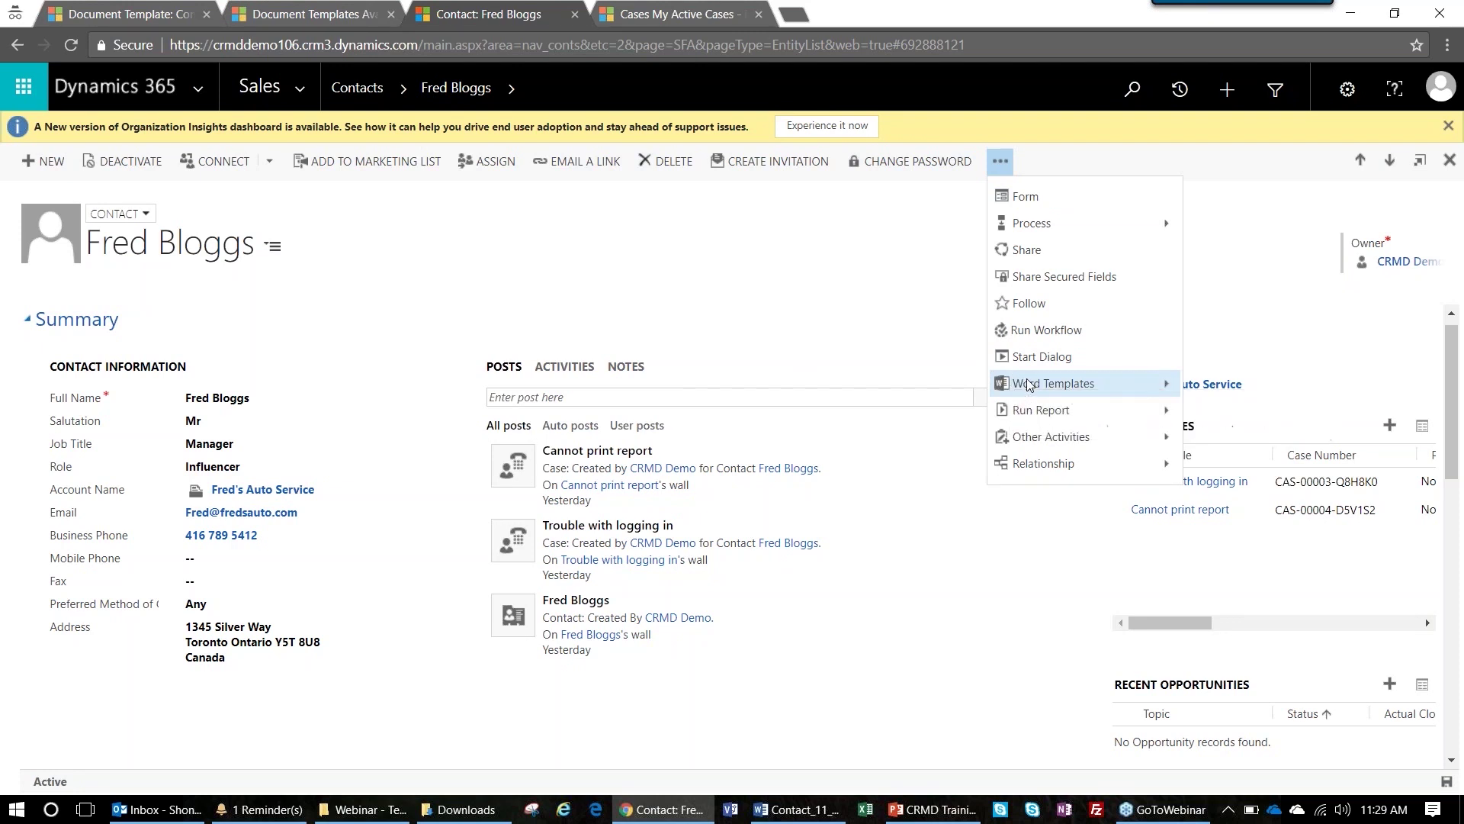
{"action": "left_click", "coordinate": [1172, 390]}
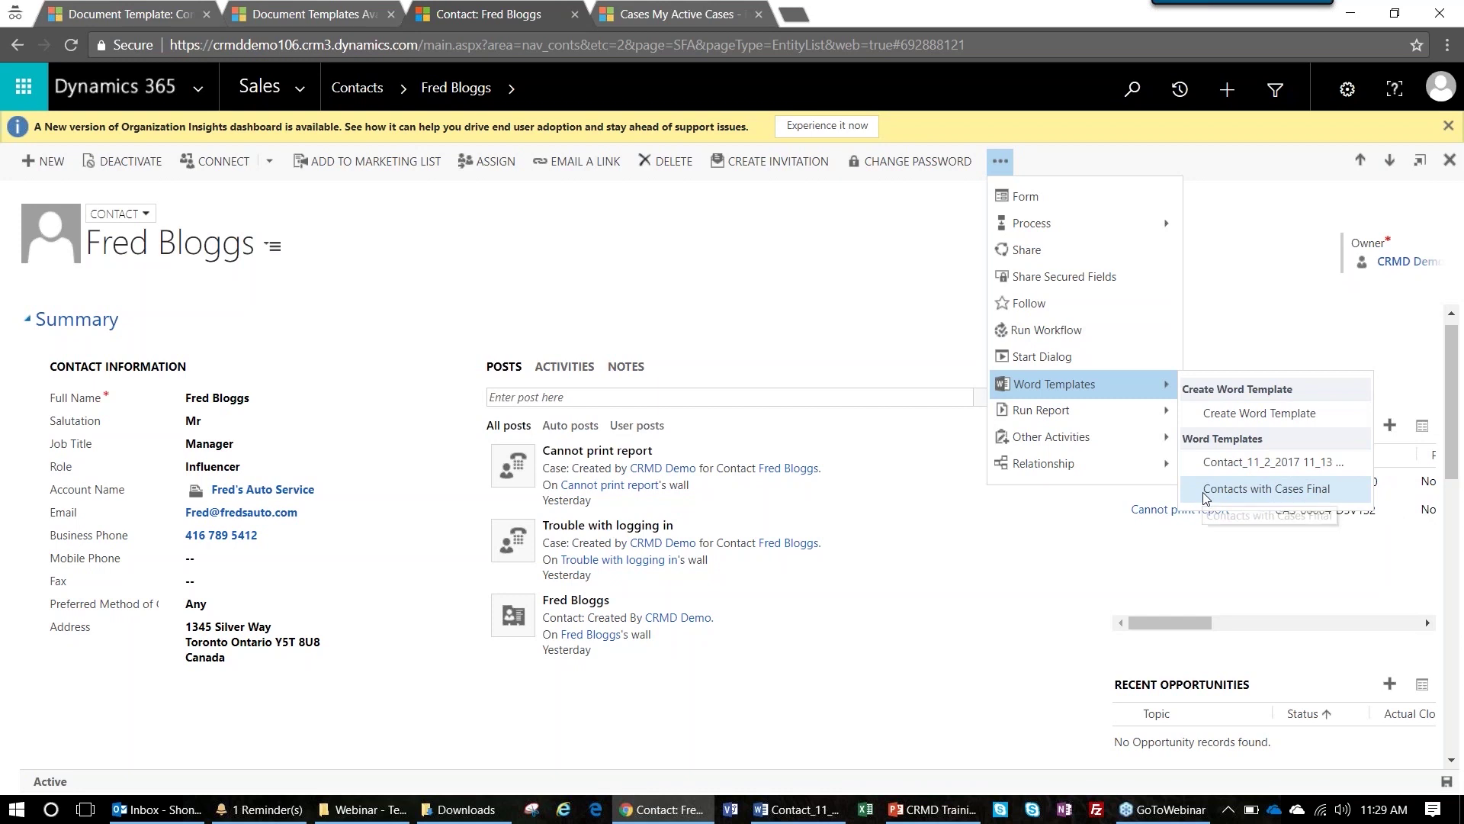
{"action": "left_click", "coordinate": [1304, 490]}
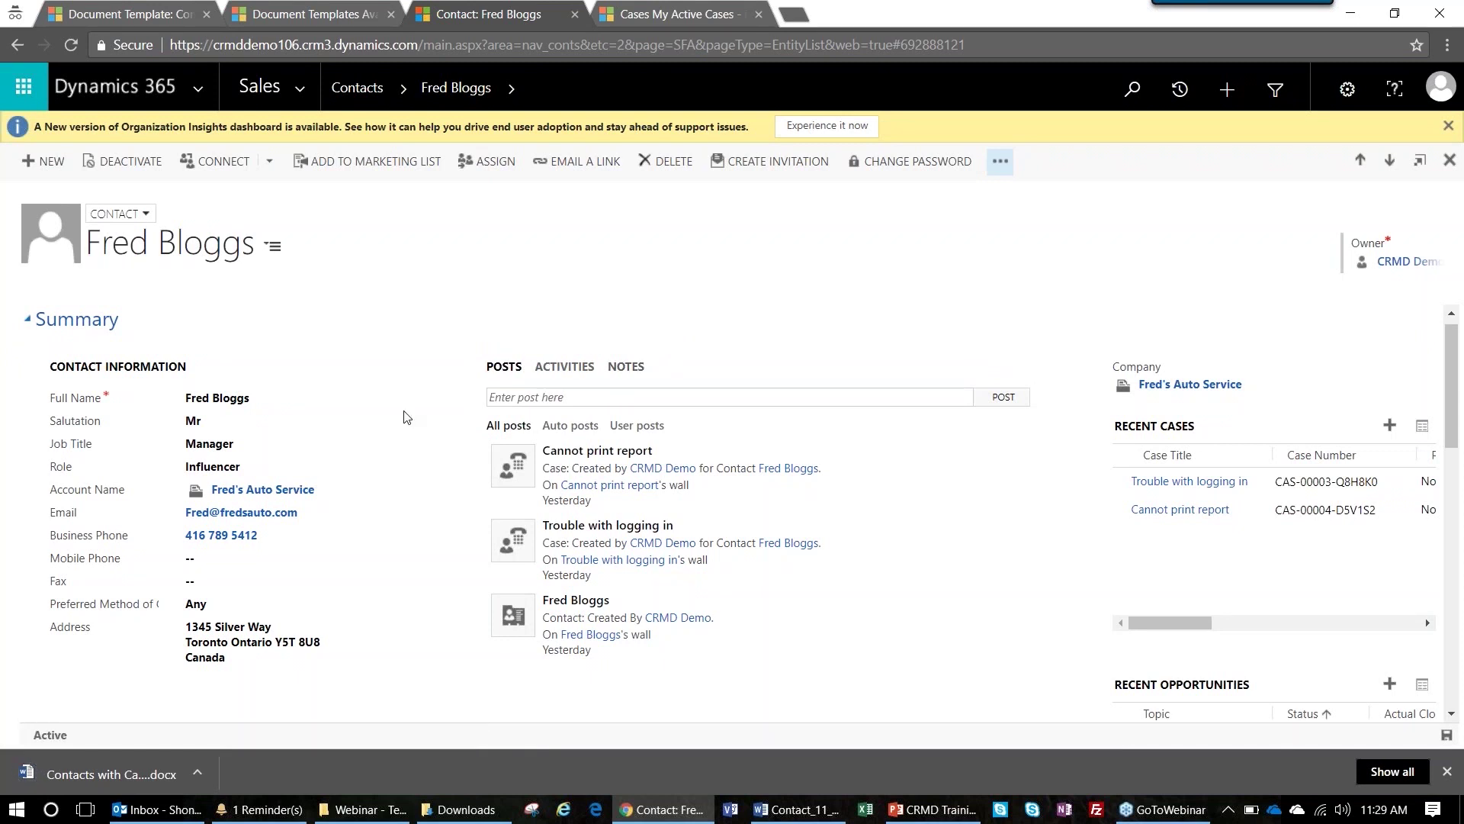
Open the downloaded Contacts with Cases Final document in Word and close its XML Mapping pane.
{"action": "left_click", "coordinate": [111, 772]}
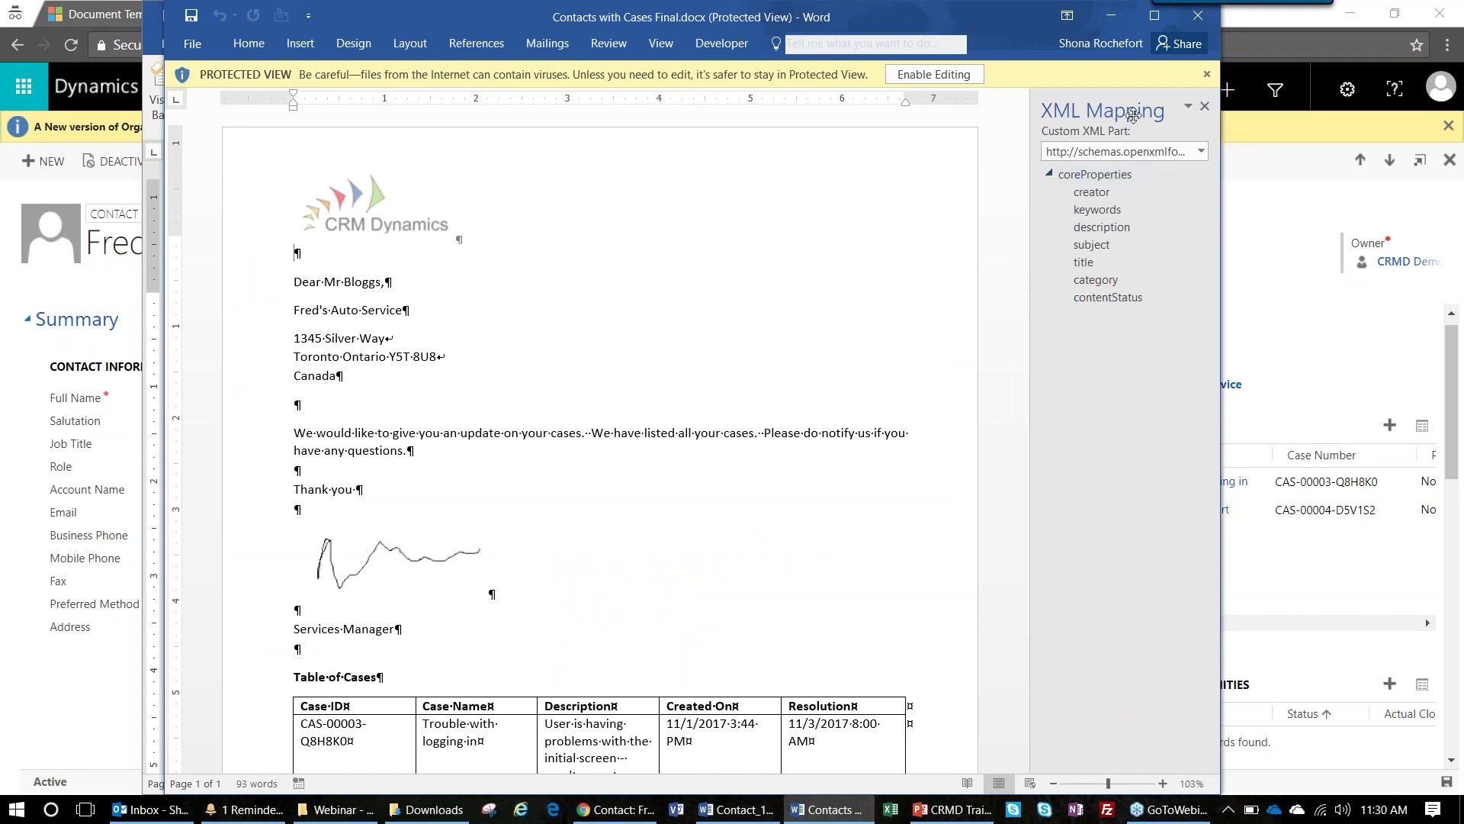
{"action": "left_click", "coordinate": [1205, 106]}
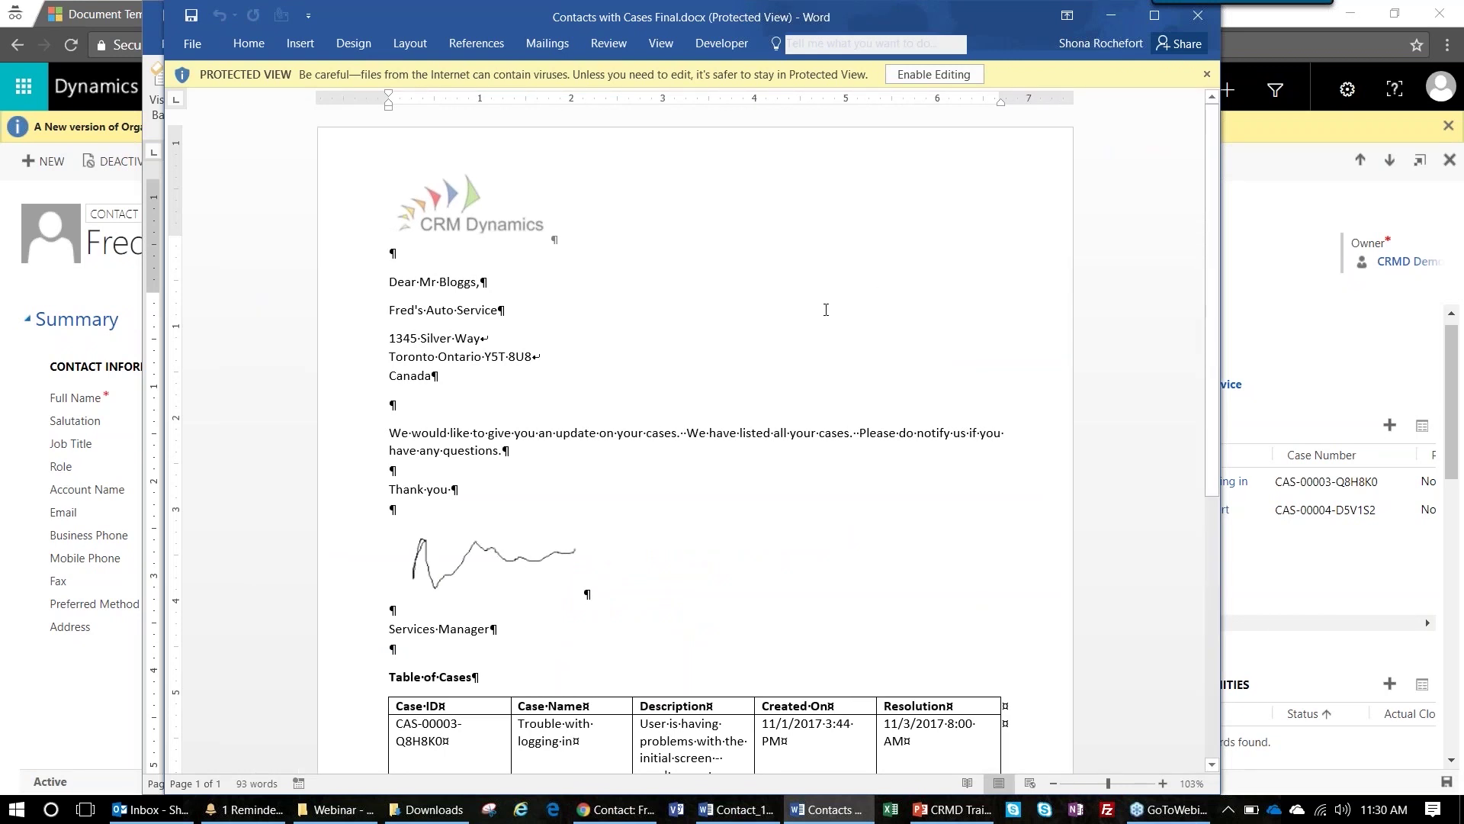
Enable editing in the generated Contacts with Cases Final letter.
{"action": "scroll", "coordinate": [825, 310], "scroll_direction": "down", "scroll_amount": 2}
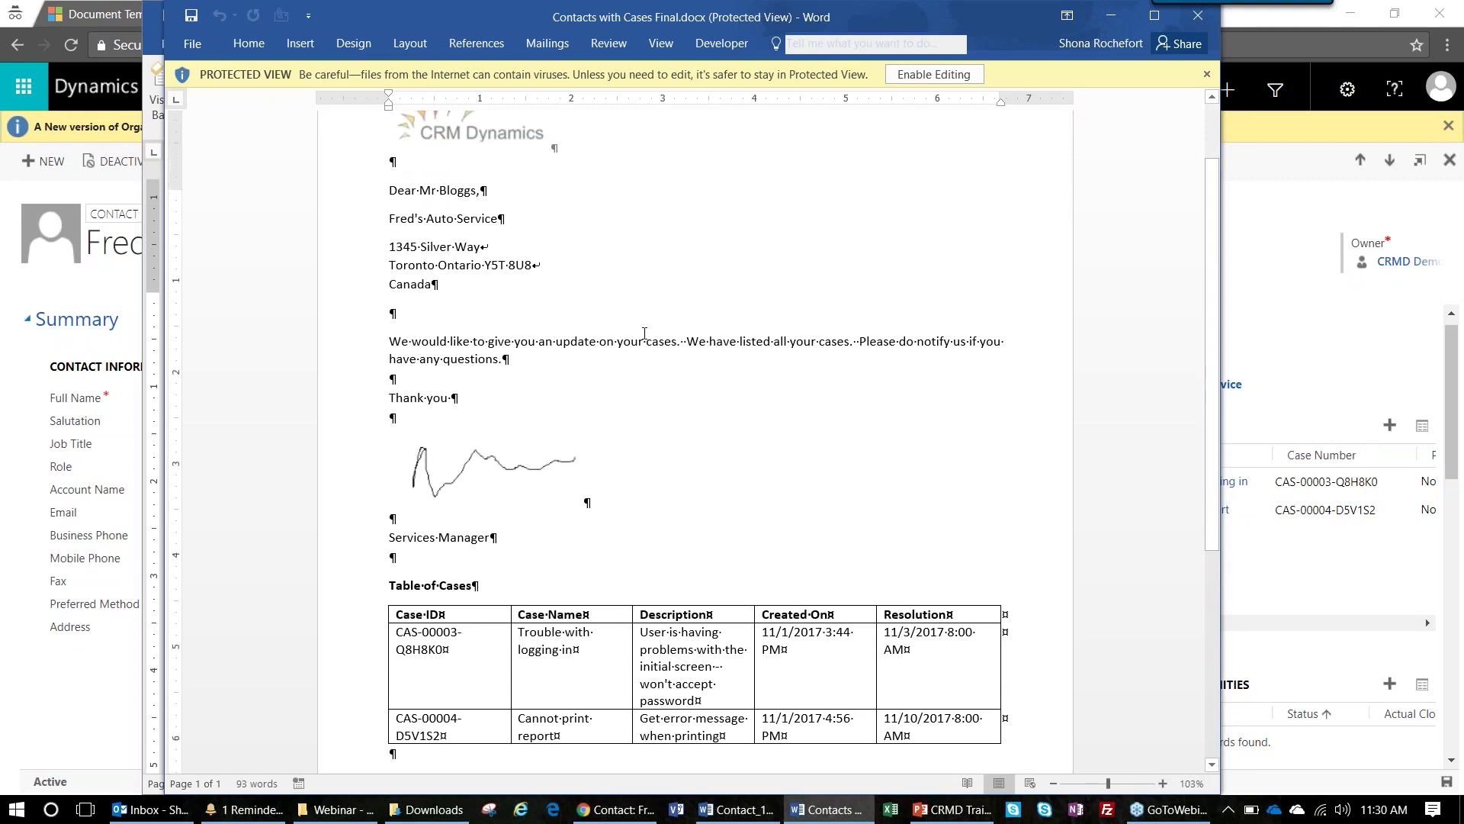
{"action": "scroll", "coordinate": [670, 324], "scroll_direction": "up", "scroll_amount": 1}
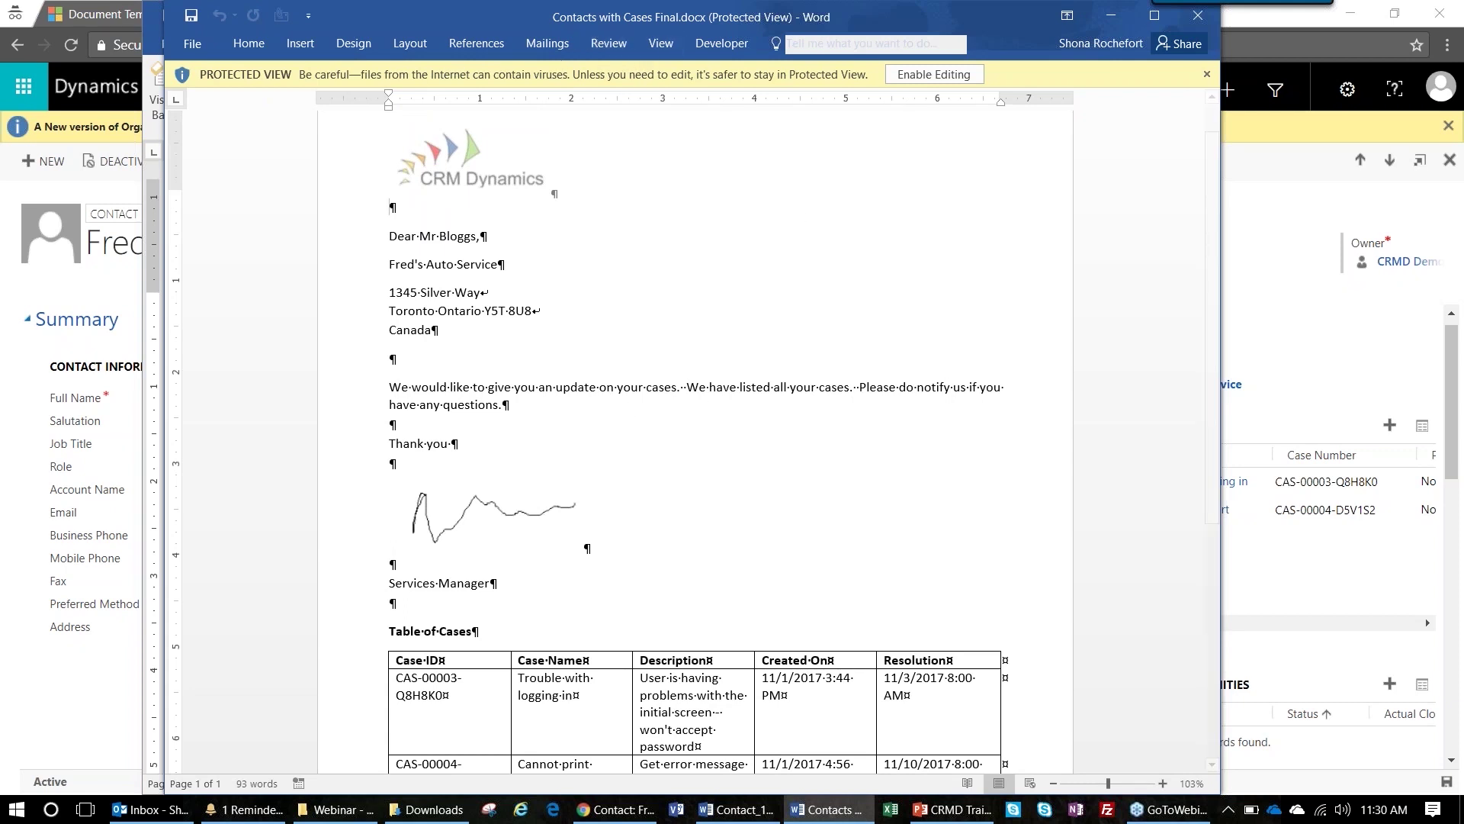
{"action": "left_click", "coordinate": [913, 73]}
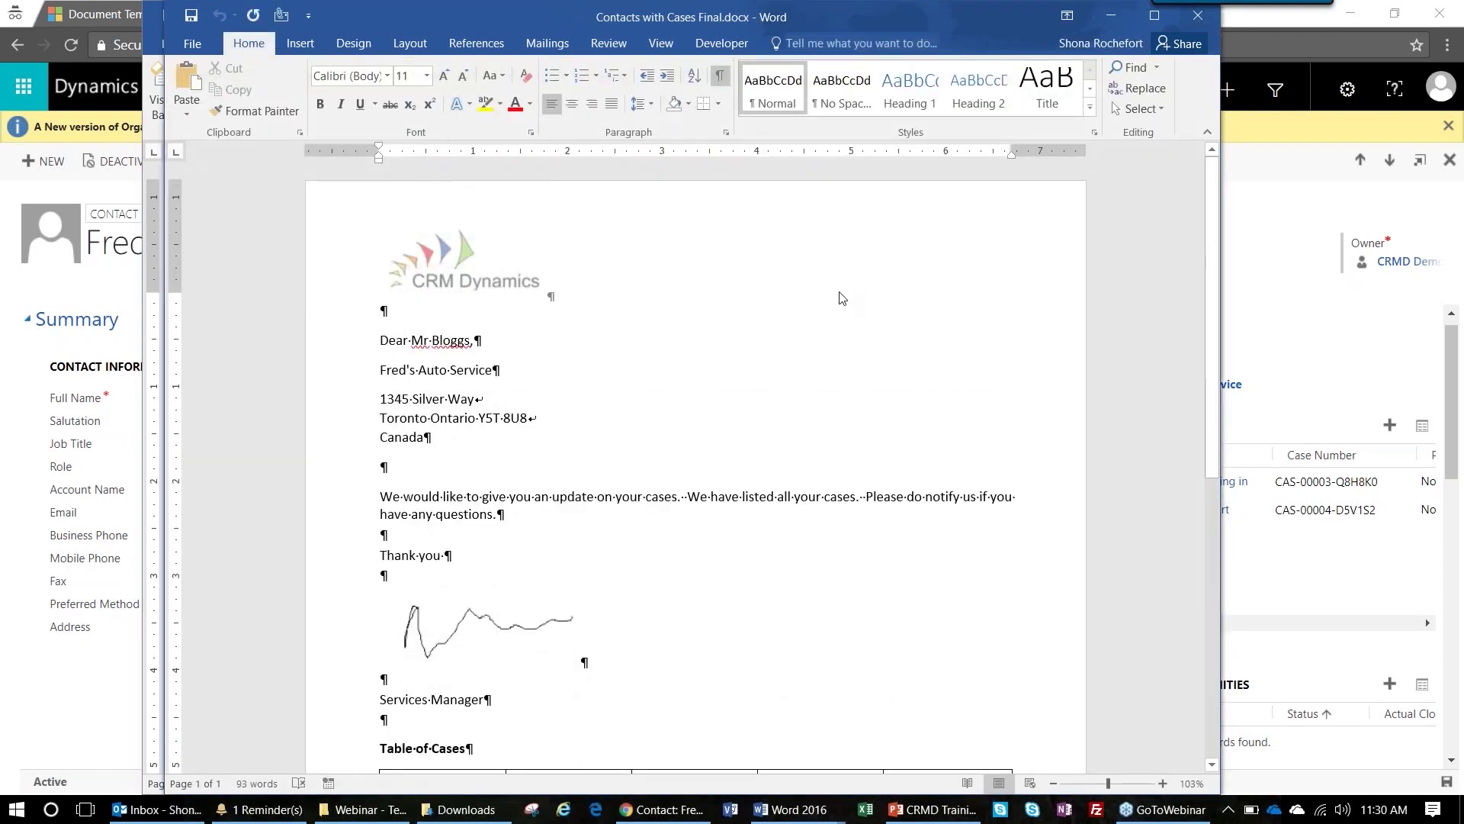
Examine the generated letter's greeting, address block, body text, signature and Table of Cases.
{"action": "scroll", "coordinate": [729, 321], "scroll_direction": "down", "scroll_amount": 5}
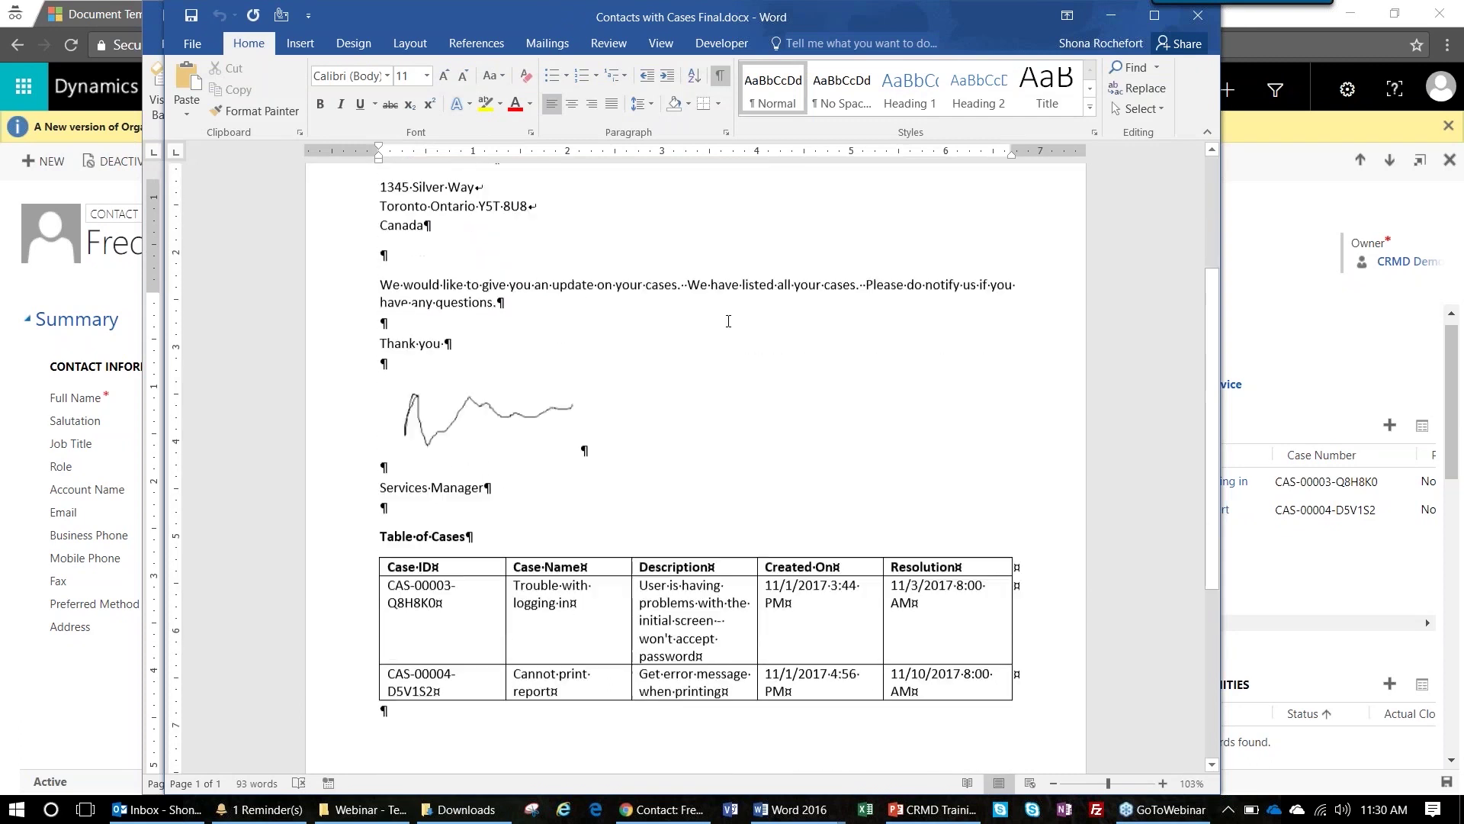
{"action": "scroll", "coordinate": [729, 321], "scroll_direction": "down", "scroll_amount": 2}
{"action": "scroll", "coordinate": [730, 327], "scroll_direction": "up", "scroll_amount": 1}
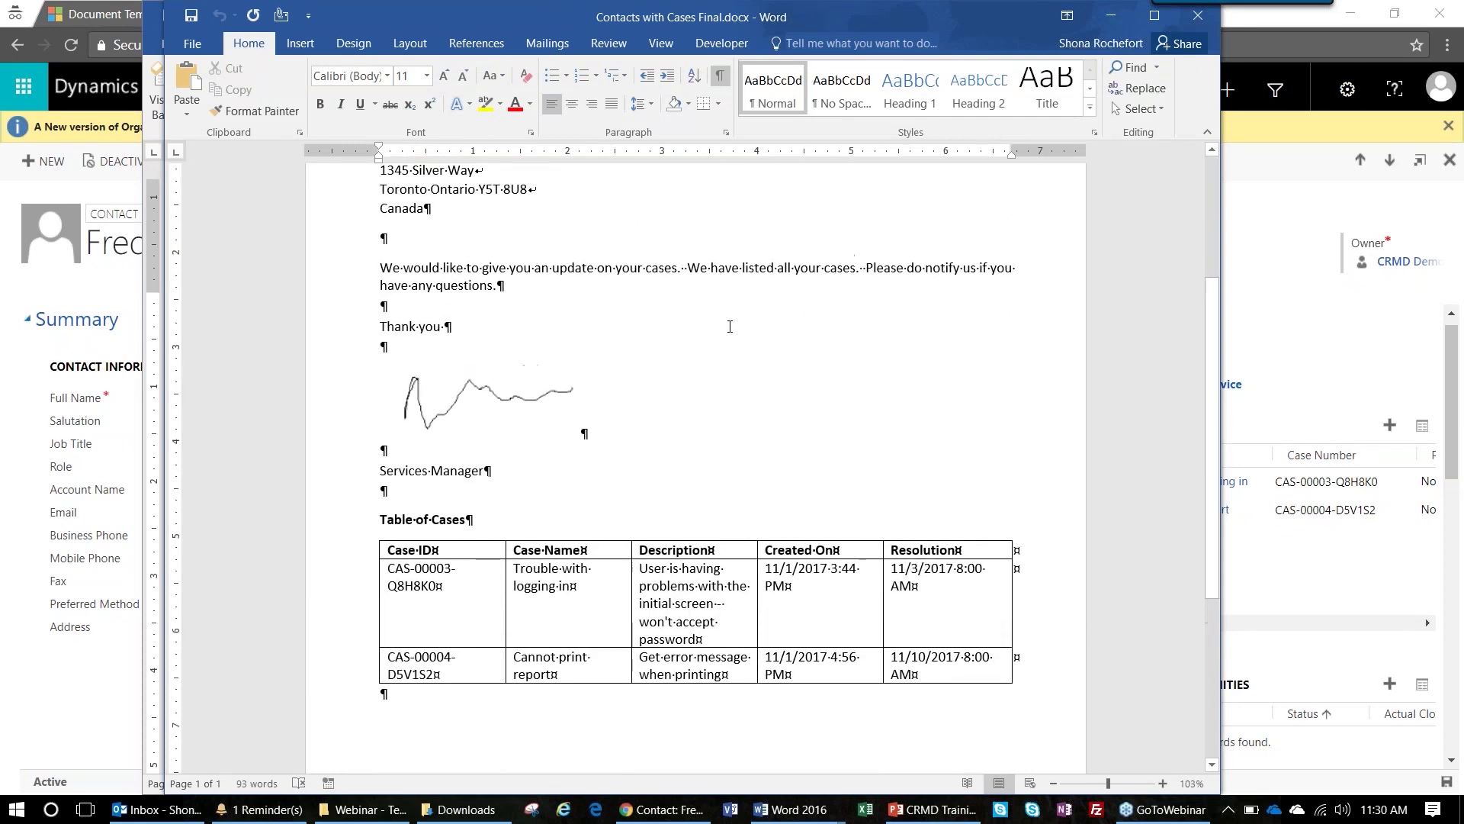
{"action": "scroll", "coordinate": [730, 326], "scroll_direction": "up", "scroll_amount": 2}
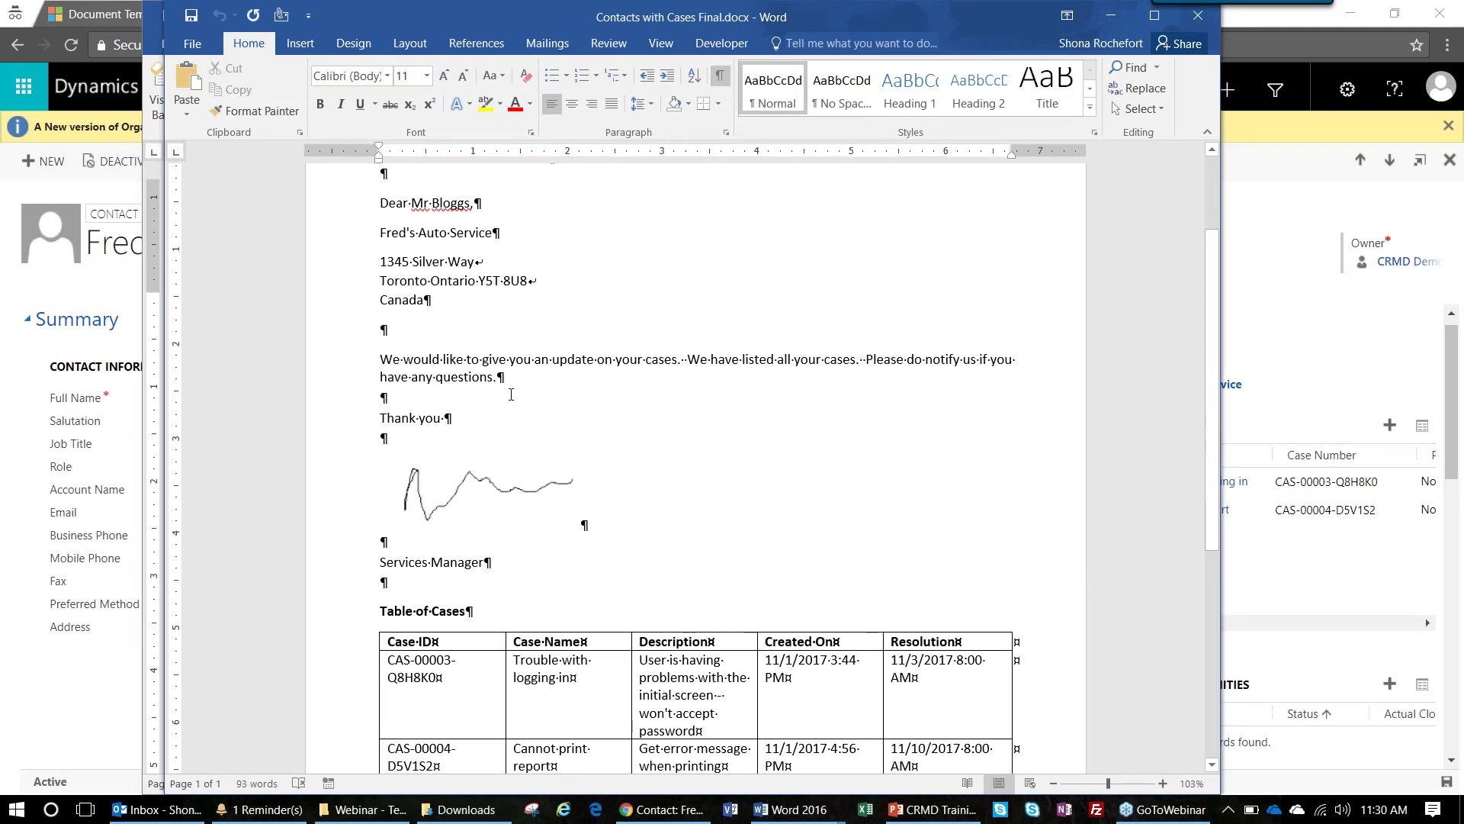
{"action": "scroll", "coordinate": [456, 511], "scroll_direction": "up", "scroll_amount": 3}
{"action": "scroll", "coordinate": [458, 519], "scroll_direction": "down", "scroll_amount": 4}
{"action": "scroll", "coordinate": [459, 518], "scroll_direction": "down", "scroll_amount": 3}
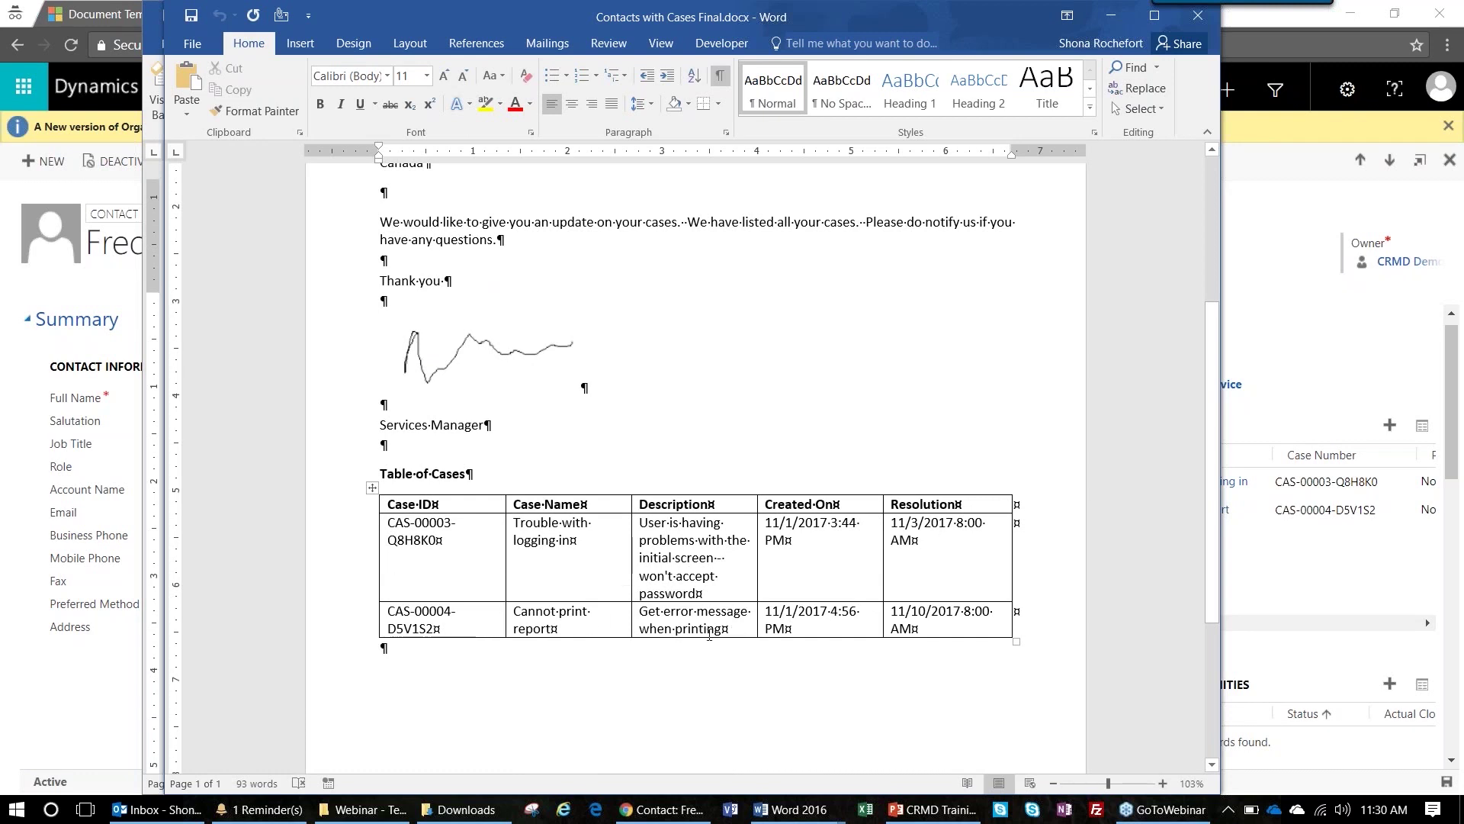
{"action": "scroll", "coordinate": [652, 619], "scroll_direction": "down", "scroll_amount": 5}
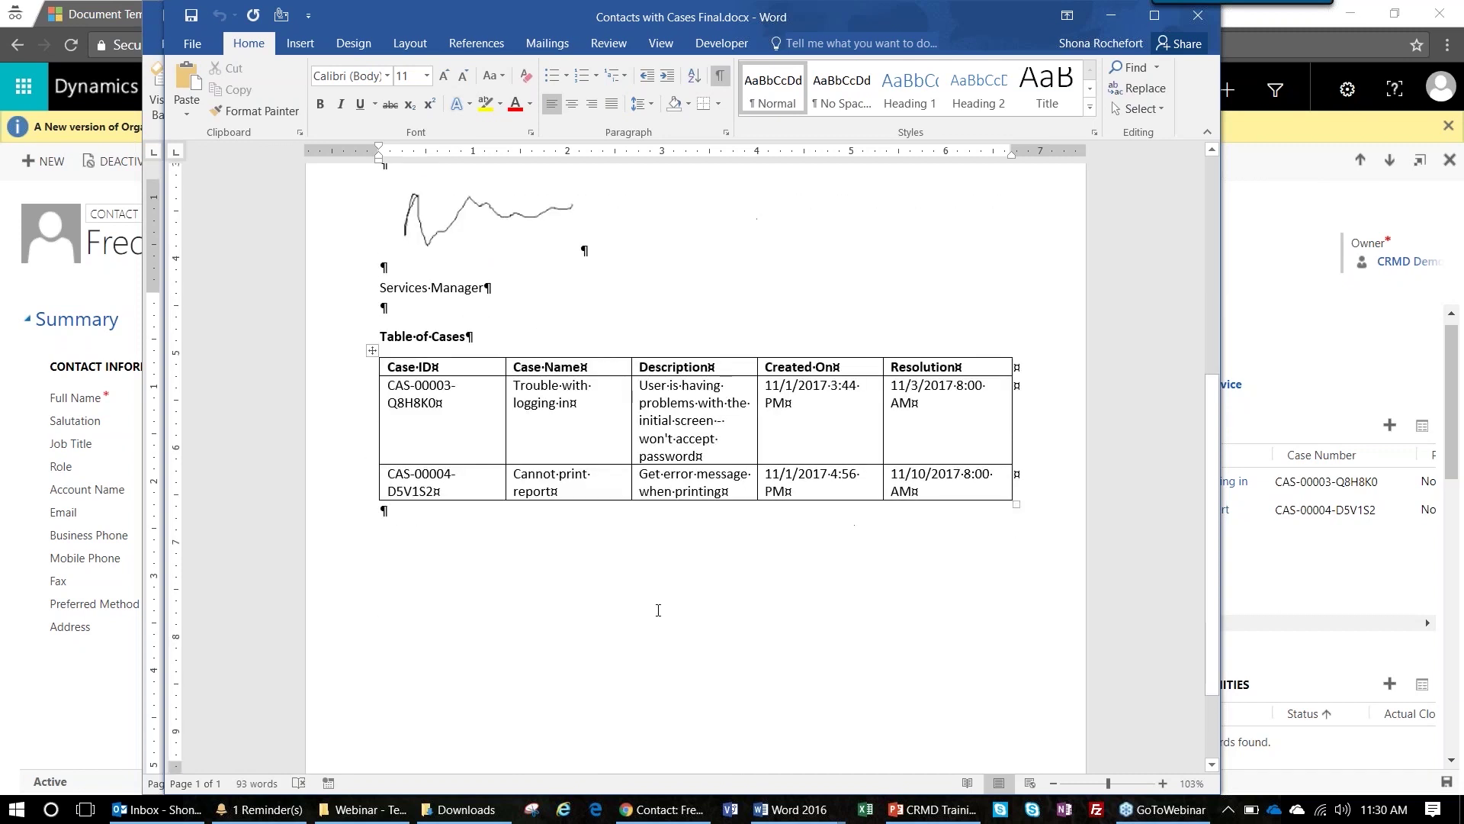
{"action": "scroll", "coordinate": [656, 614], "scroll_direction": "up", "scroll_amount": 10}
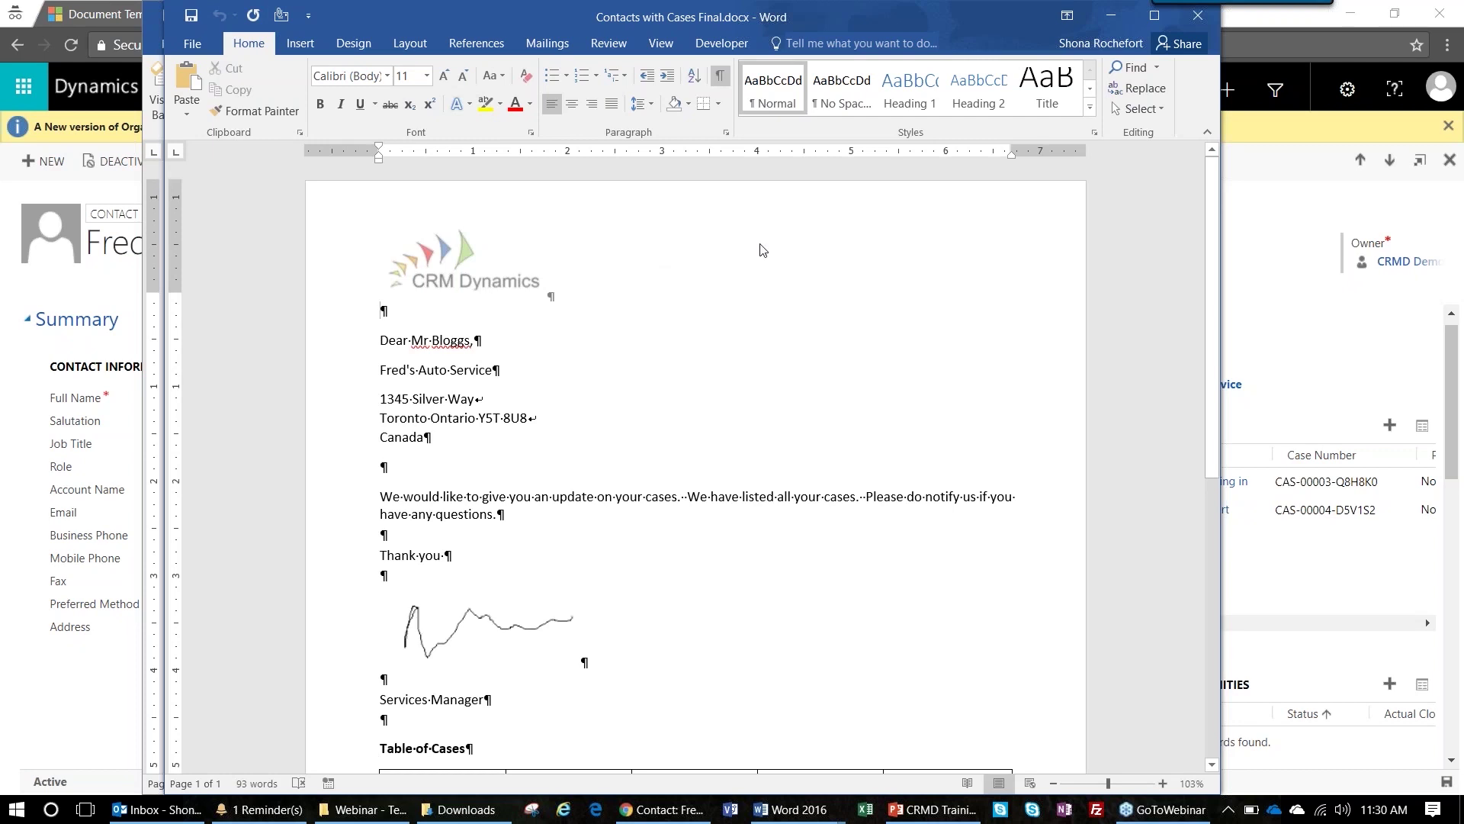
Switch back to the contact record in Dynamics 365 and display the Word templates available for it.
{"action": "left_click", "coordinate": [1259, 216]}
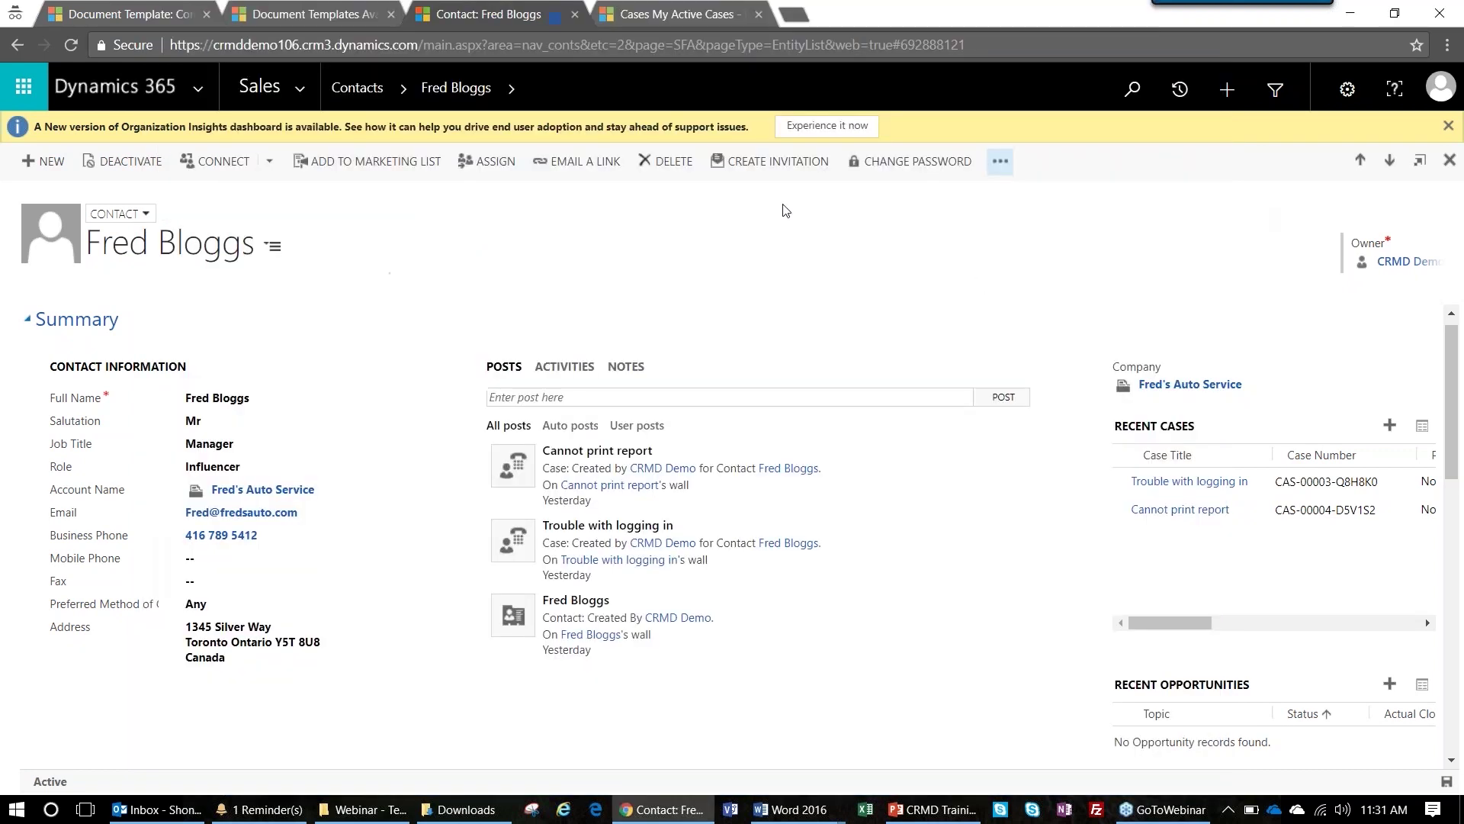
{"action": "left_click", "coordinate": [1011, 162]}
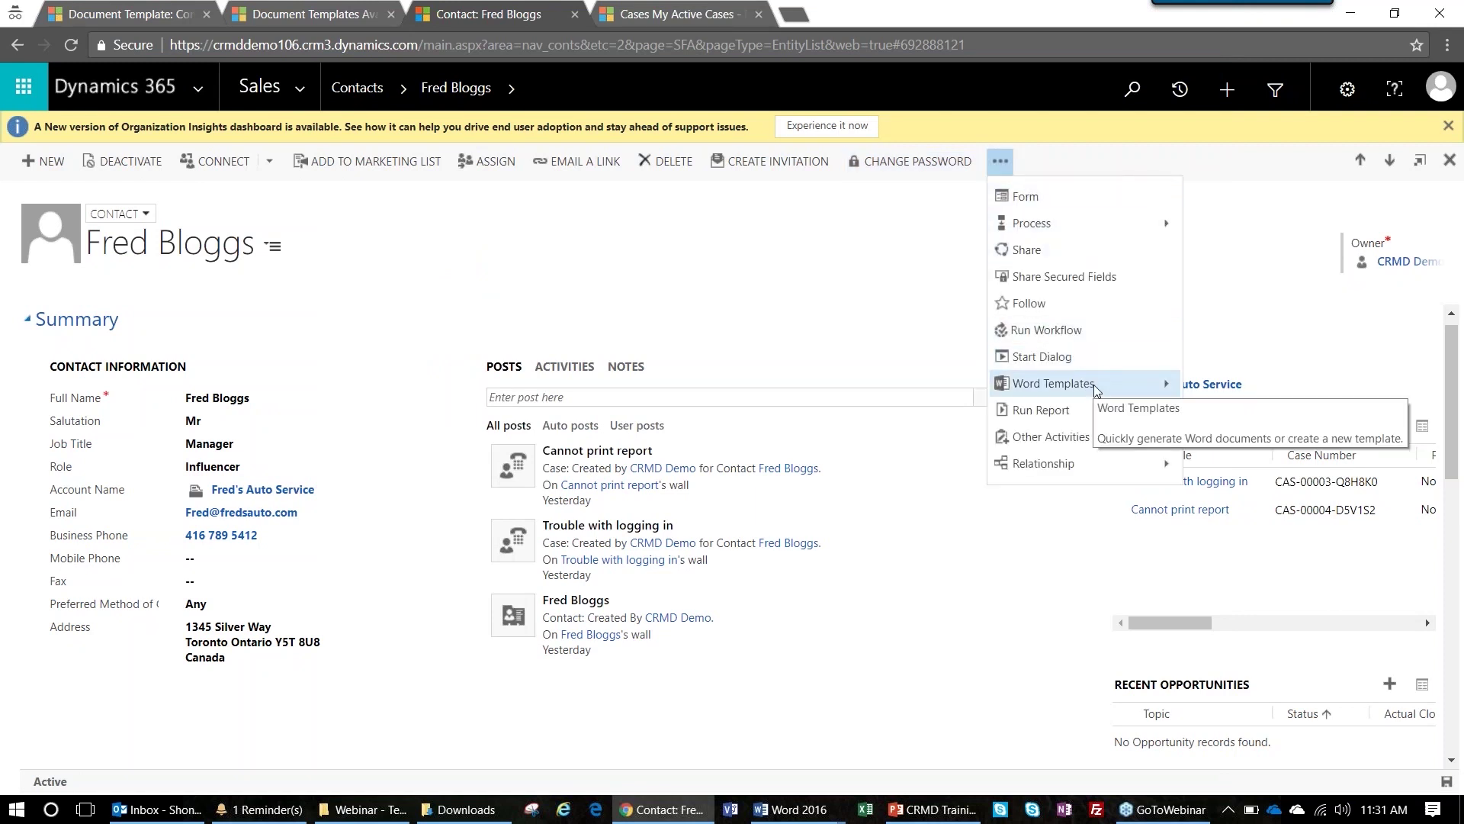
{"action": "left_click", "coordinate": [1167, 385]}
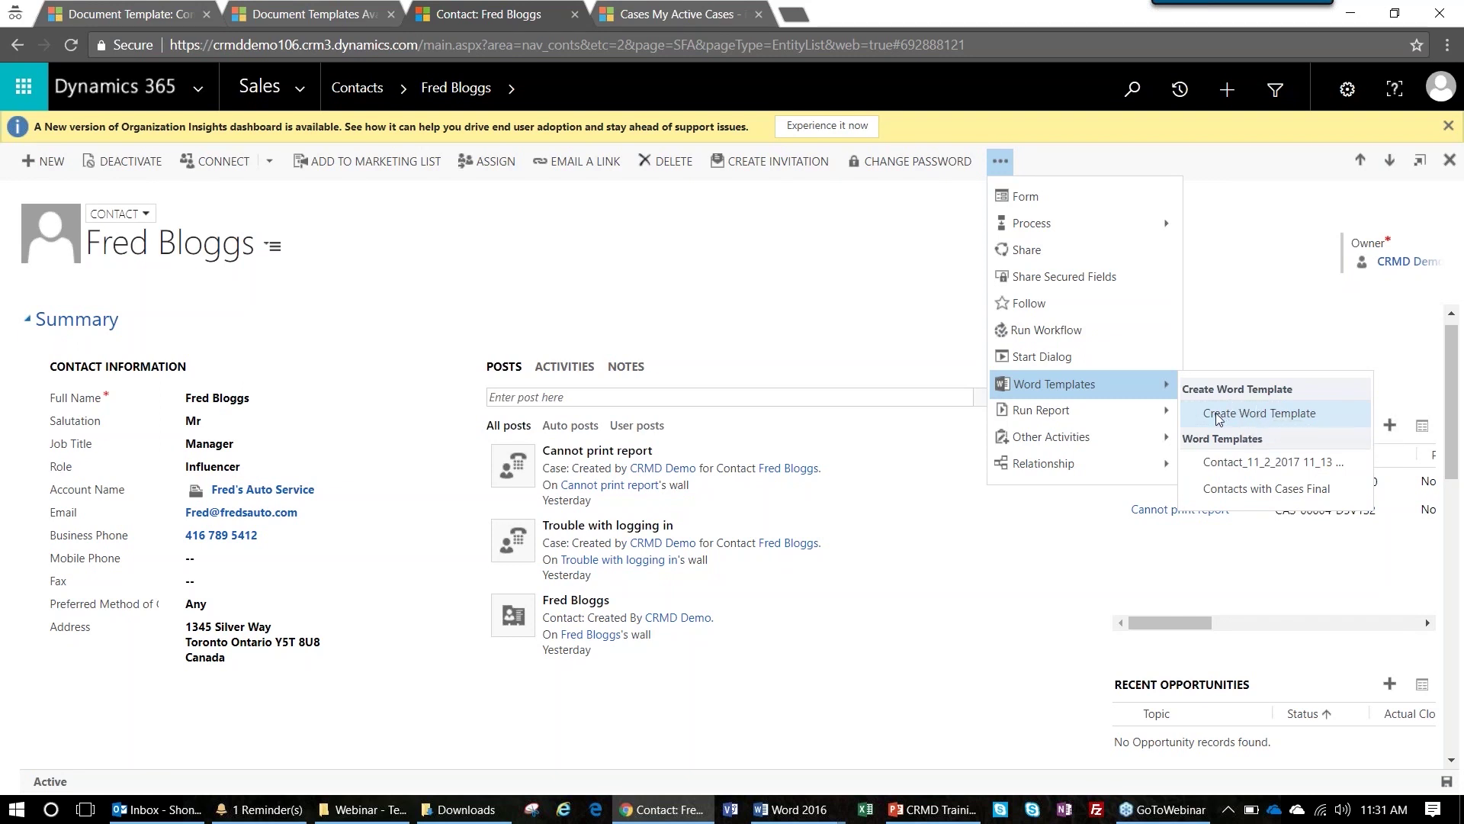
{"action": "left_click", "coordinate": [741, 311]}
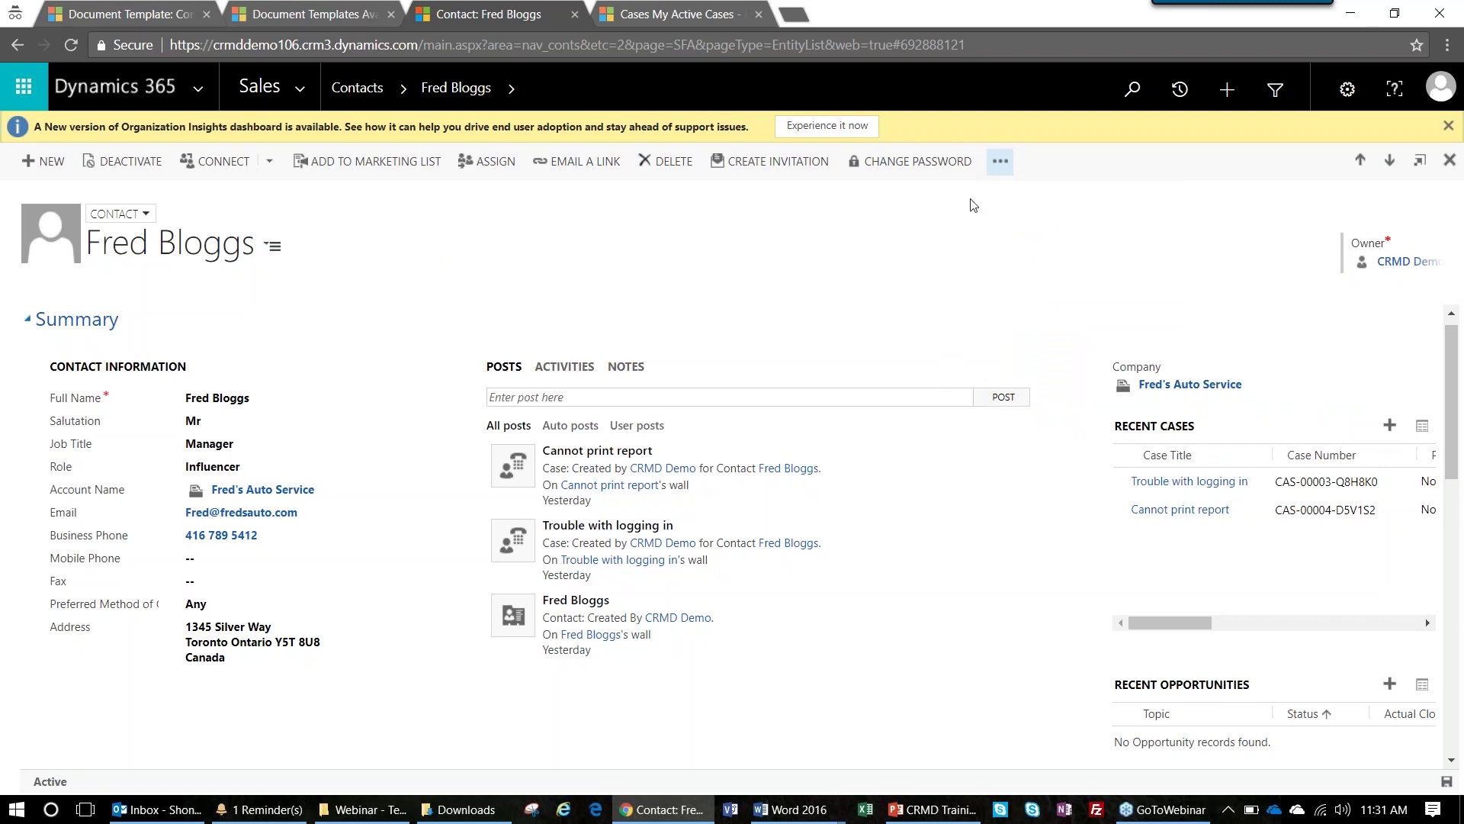
{"action": "left_click", "coordinate": [999, 164]}
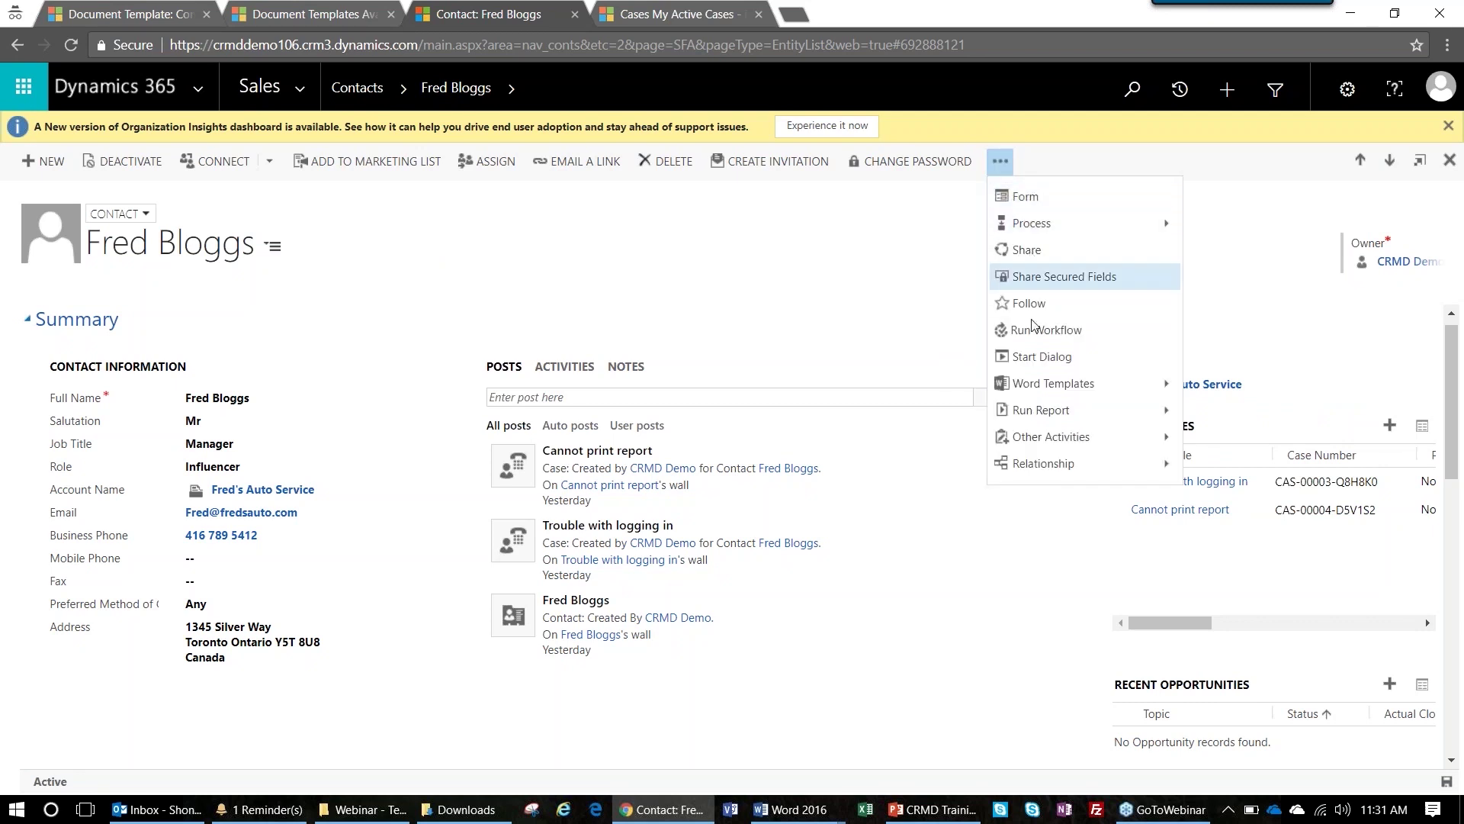
{"action": "mouse_move", "coordinate": [1170, 387]}
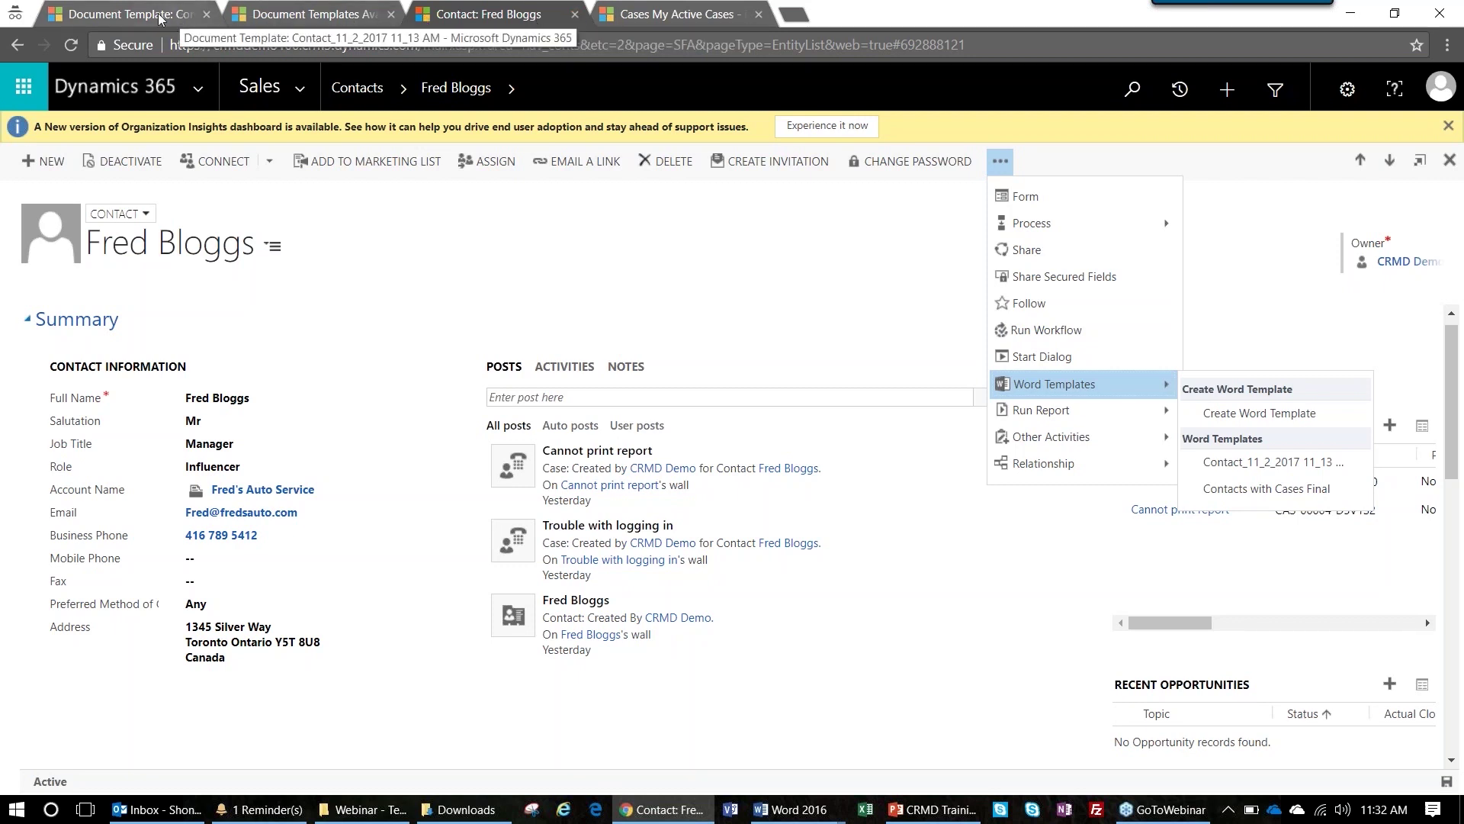
Open the Document Templates list from the Templates area in Settings and close the duplicate templates page.
{"action": "left_click", "coordinate": [181, 19]}
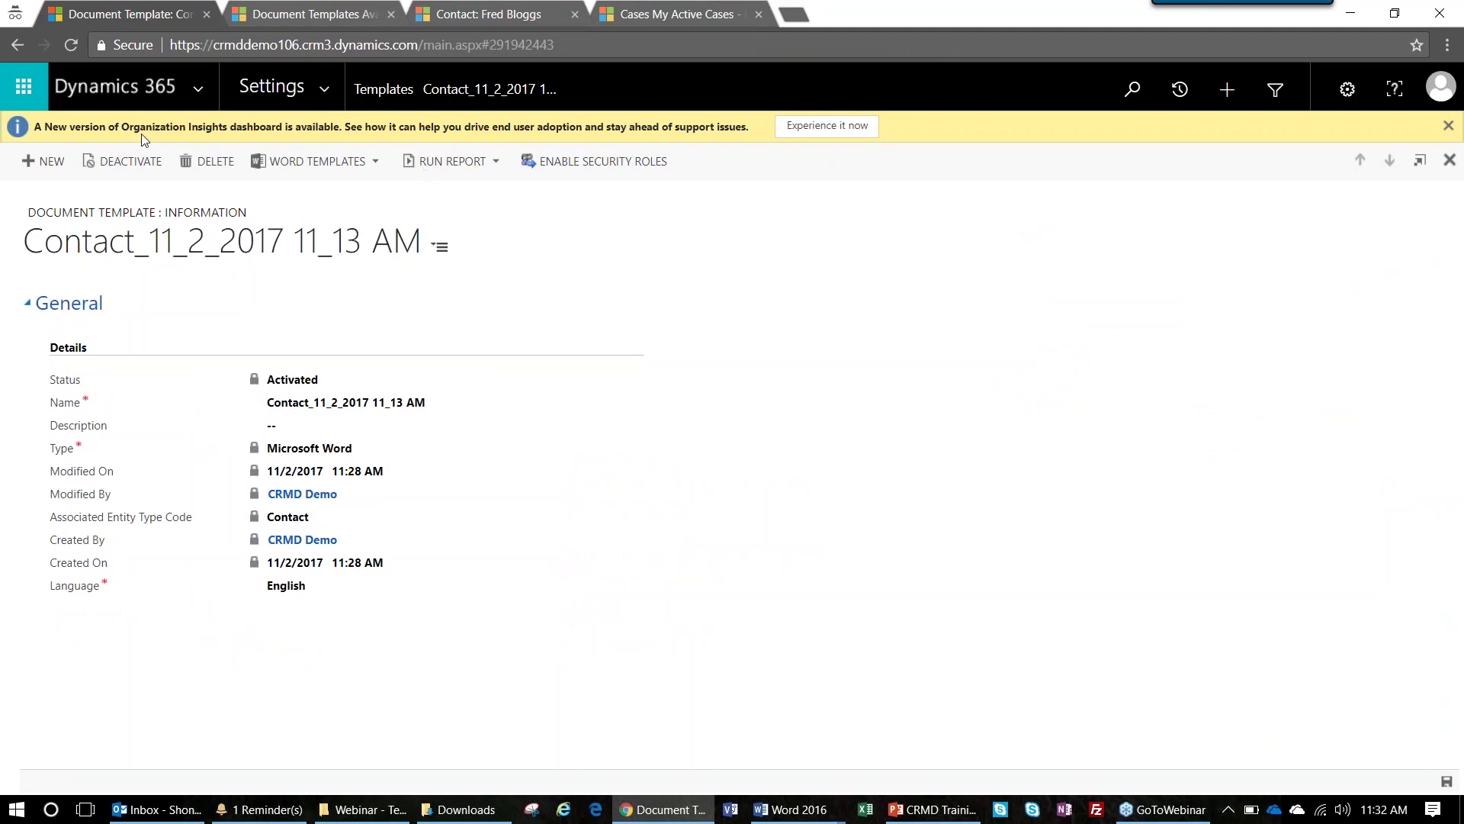
{"action": "left_click", "coordinate": [389, 93]}
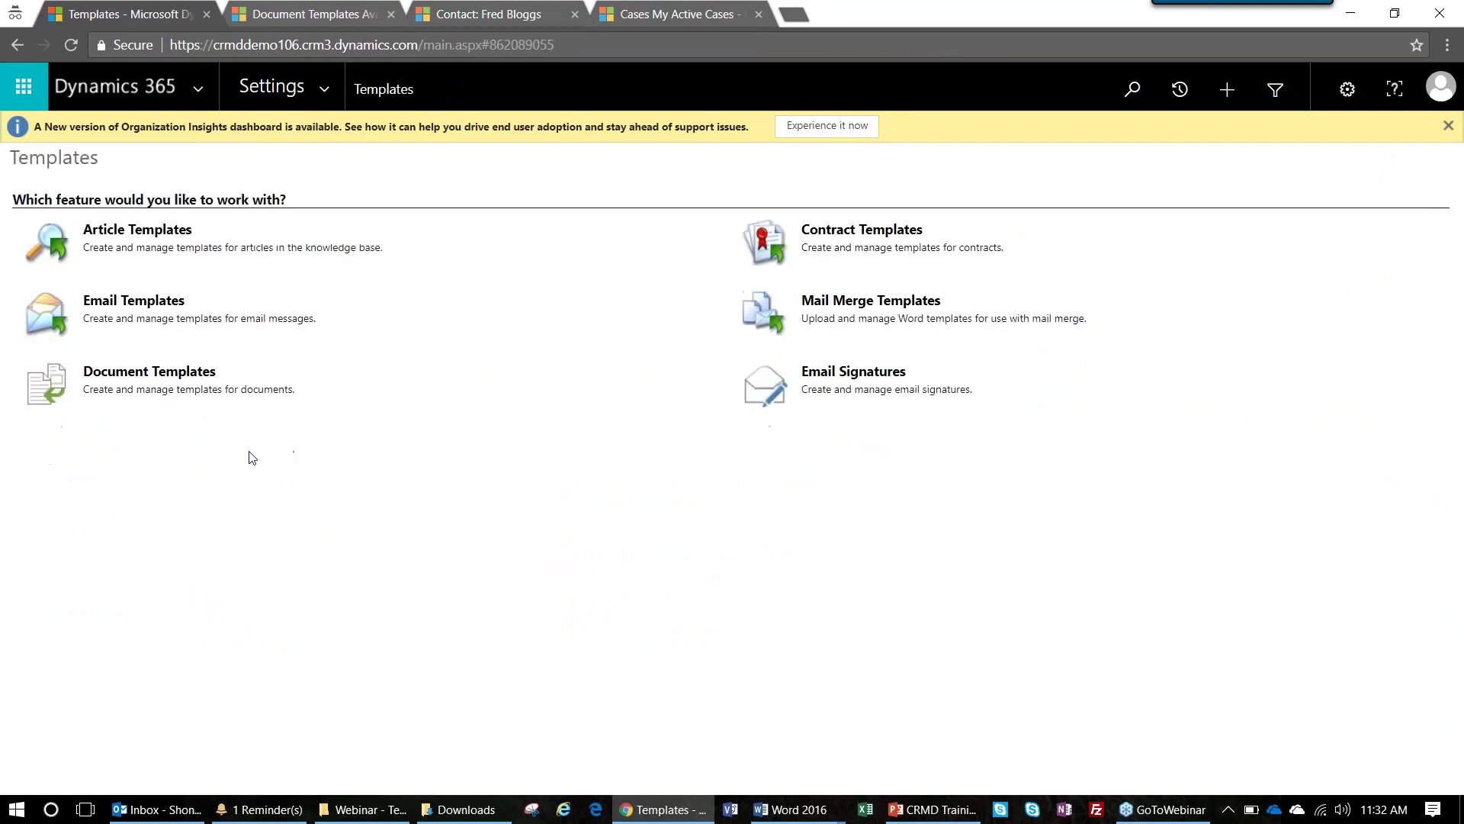
{"action": "left_click", "coordinate": [176, 377]}
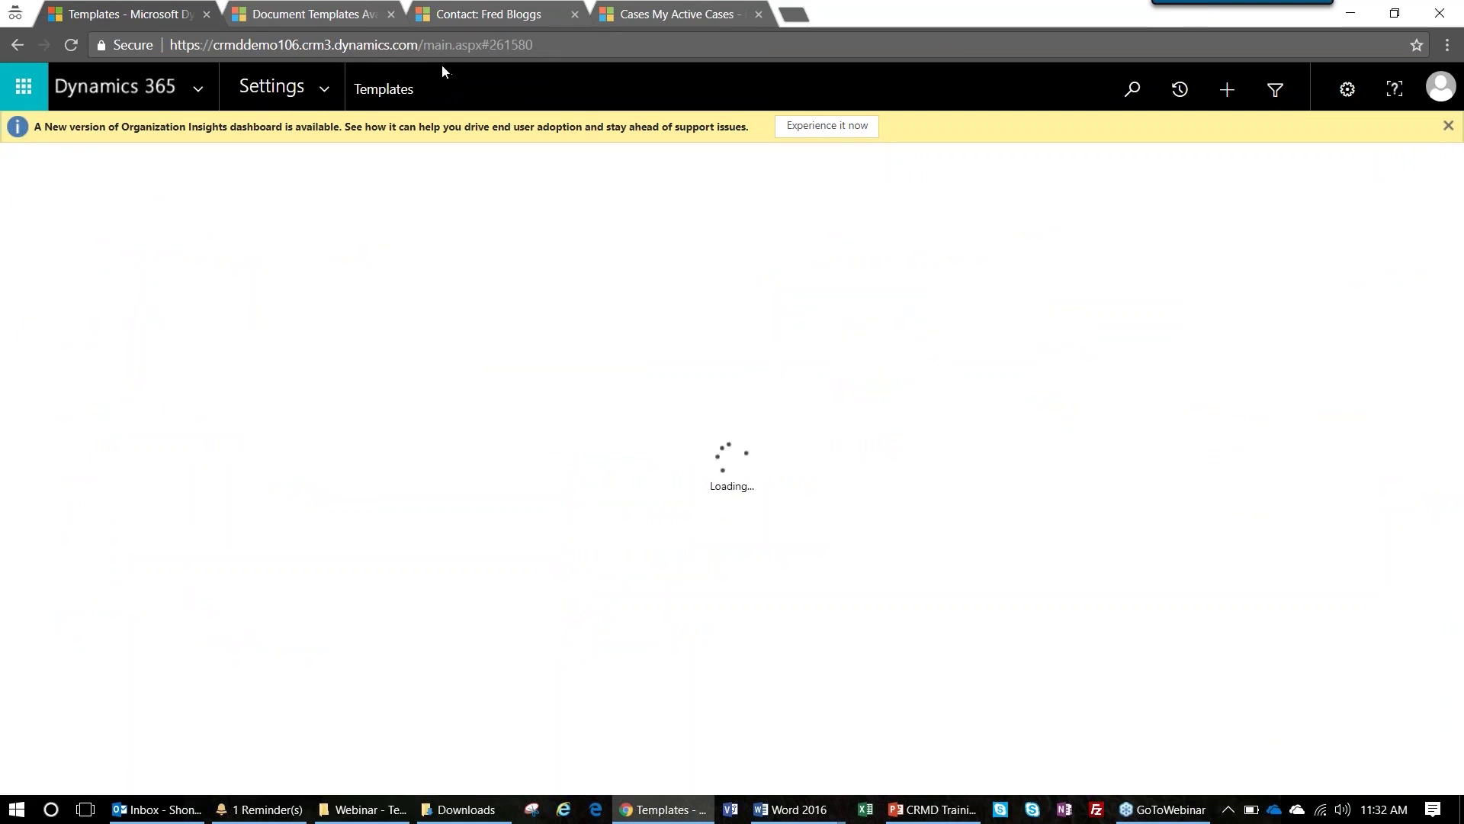
{"action": "left_click", "coordinate": [206, 14]}
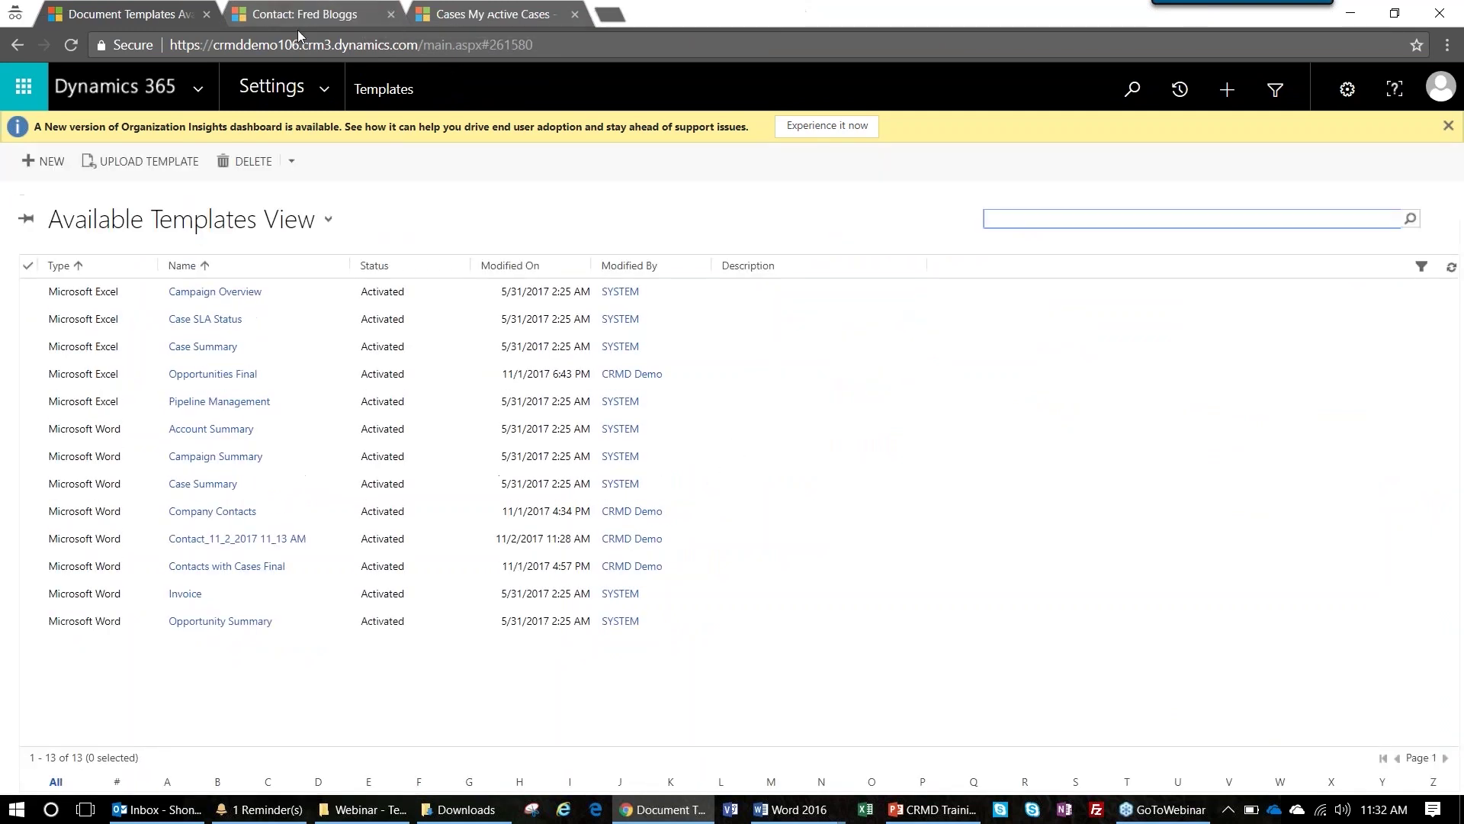
Open the Sales area's Opportunities list in a separate browser tab and bring it into view.
{"action": "left_click", "coordinate": [329, 107]}
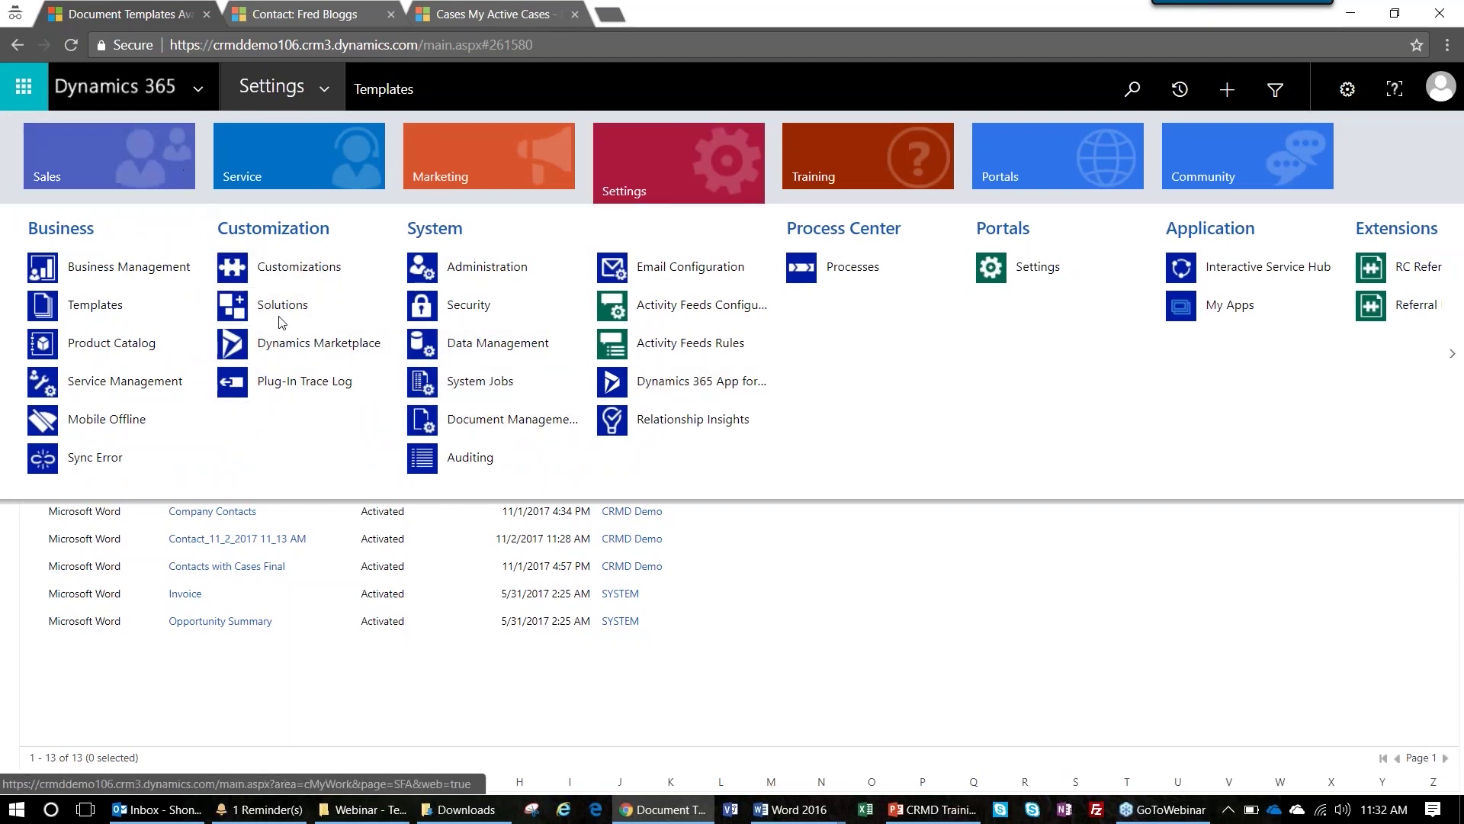
{"action": "left_click", "coordinate": [181, 166]}
{"action": "right_click", "coordinate": [456, 305]}
{"action": "left_click", "coordinate": [479, 326]}
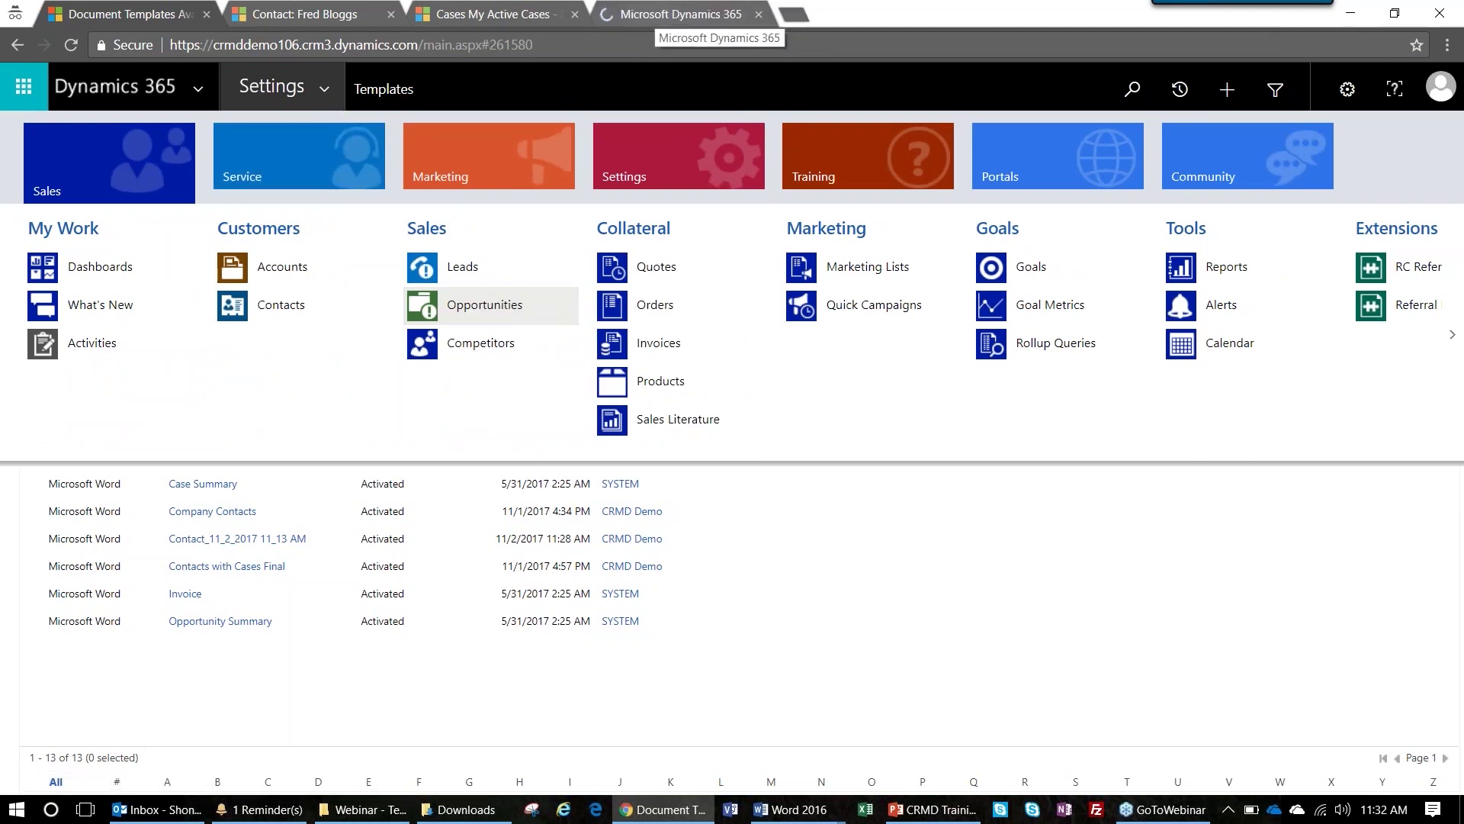
{"action": "left_click", "coordinate": [675, 24]}
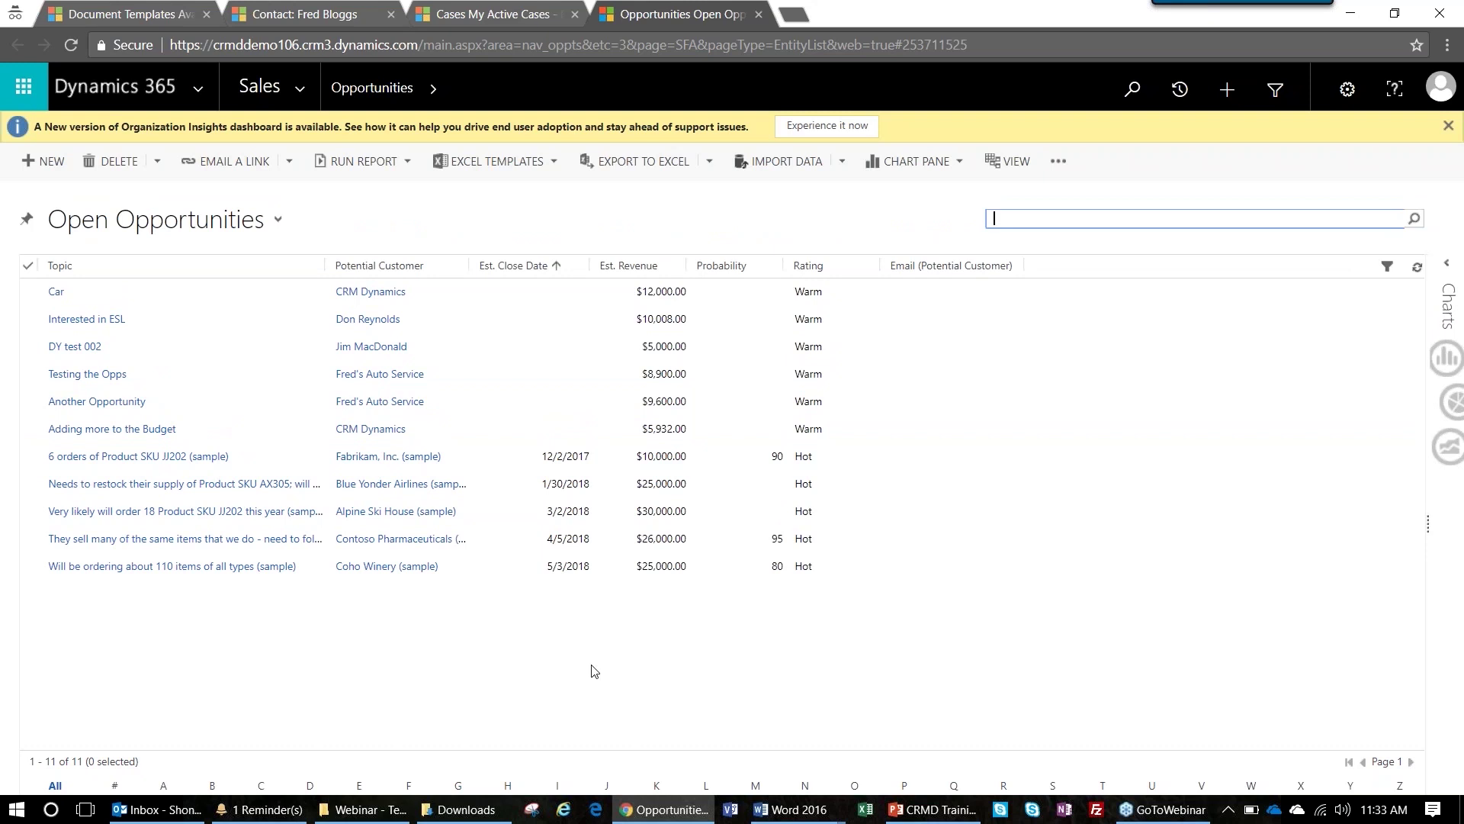
Start a new Excel template from the Document Templates list for the Opportunity entity, using the My Open Opportunities saved view.
{"action": "left_click", "coordinate": [90, 14]}
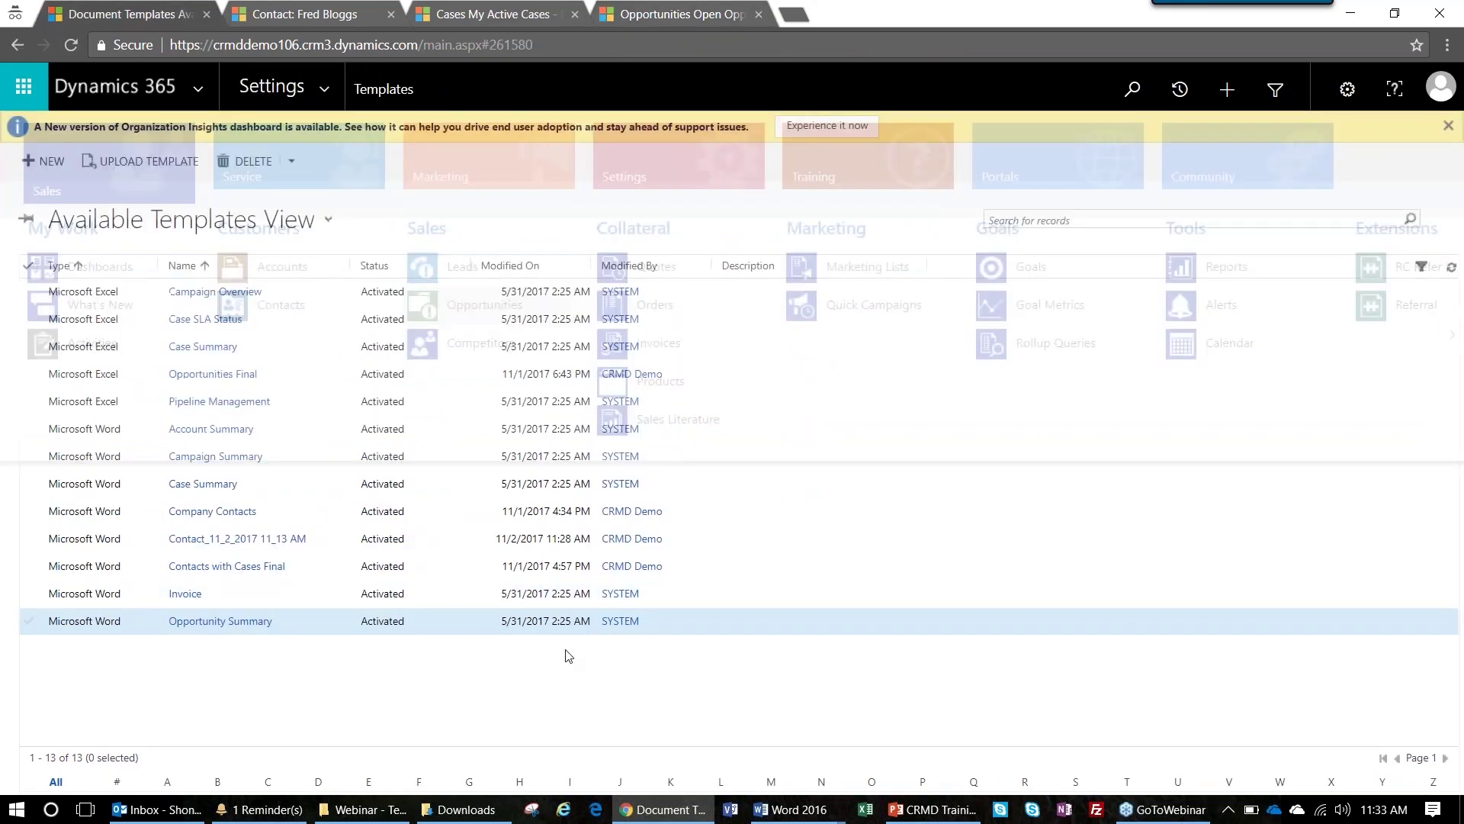
{"action": "left_click", "coordinate": [63, 167]}
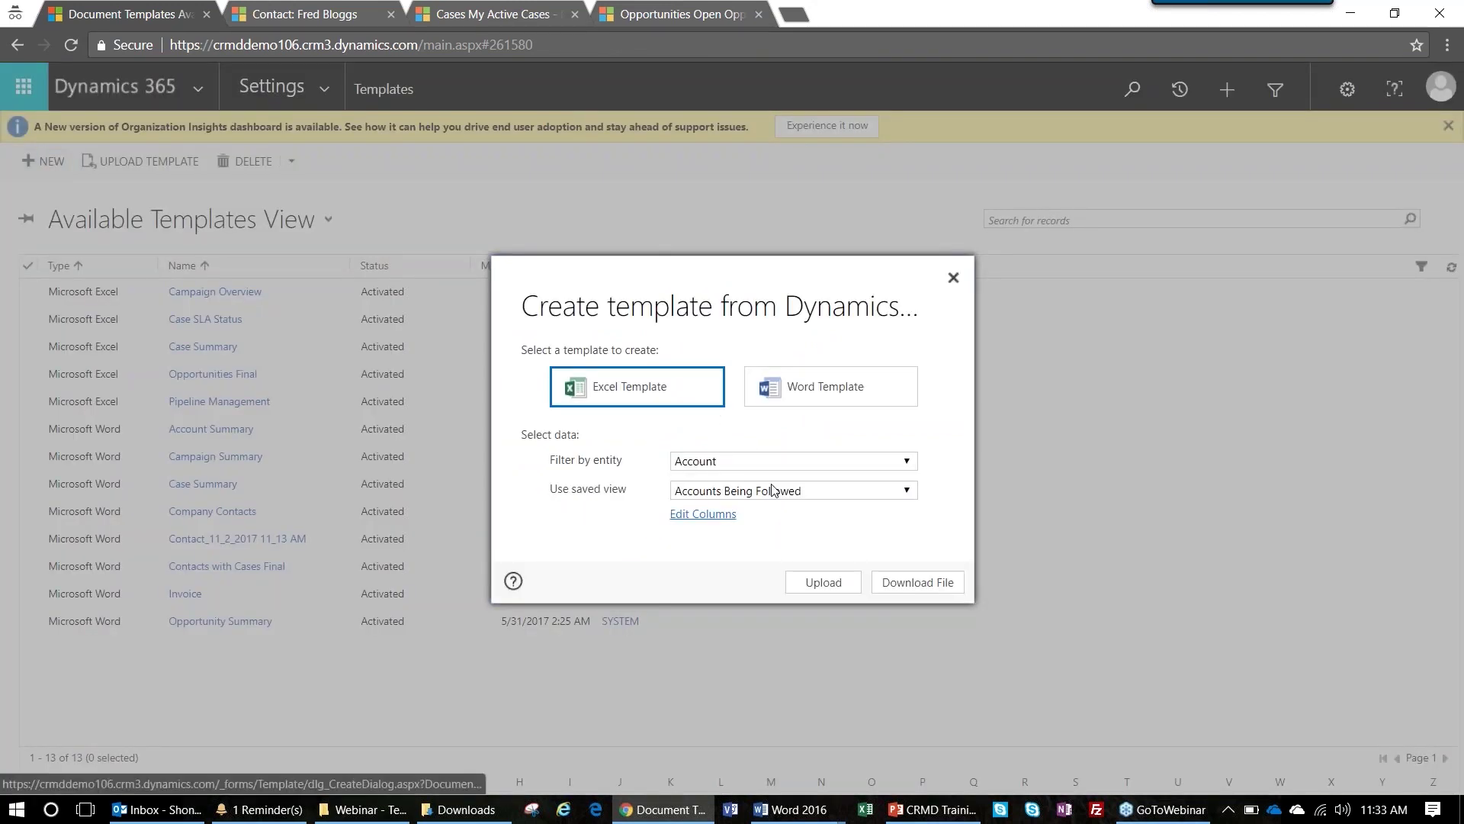
{"action": "left_click", "coordinate": [634, 390]}
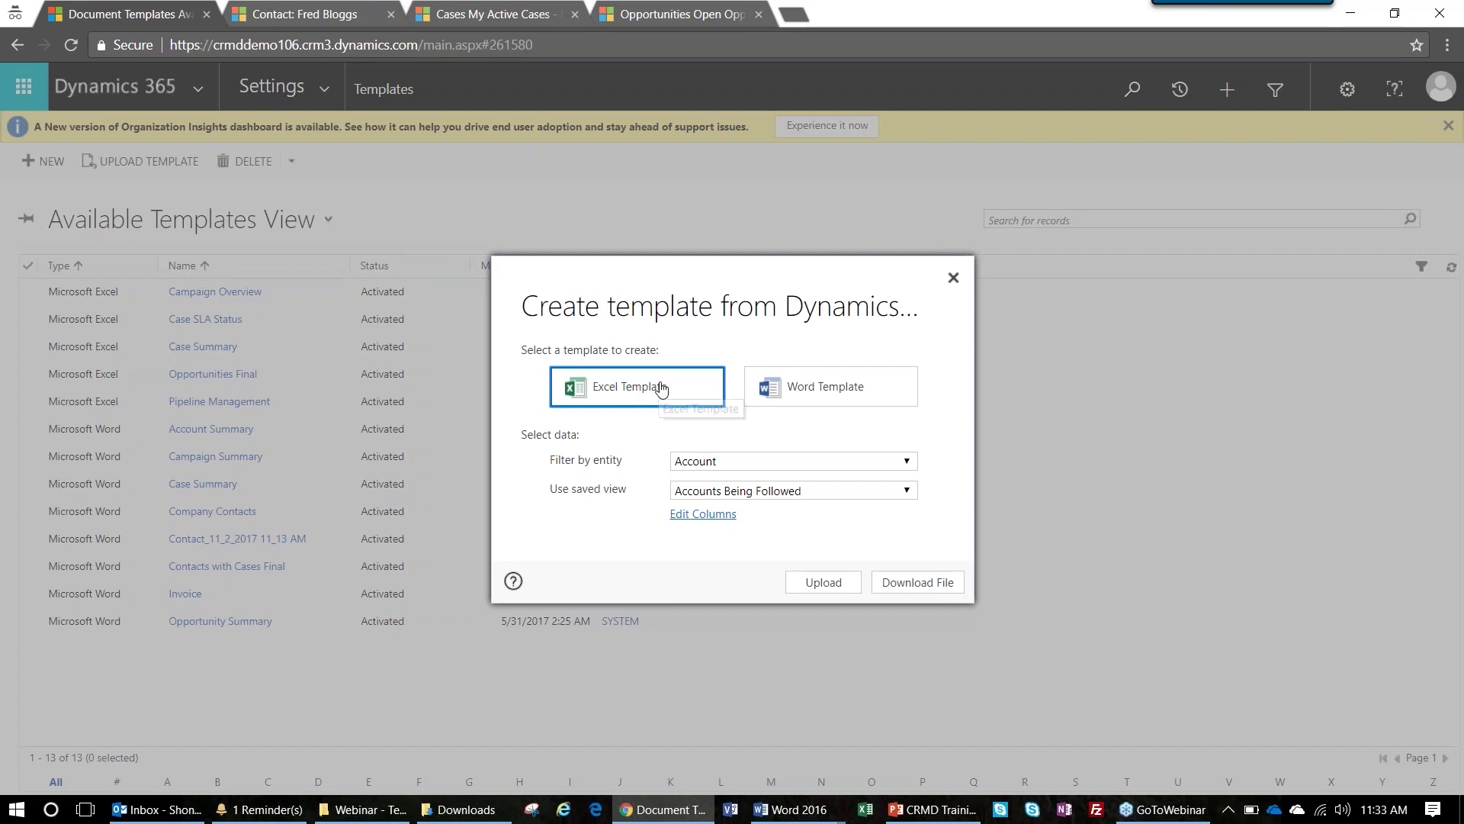
{"action": "left_click", "coordinate": [706, 462]}
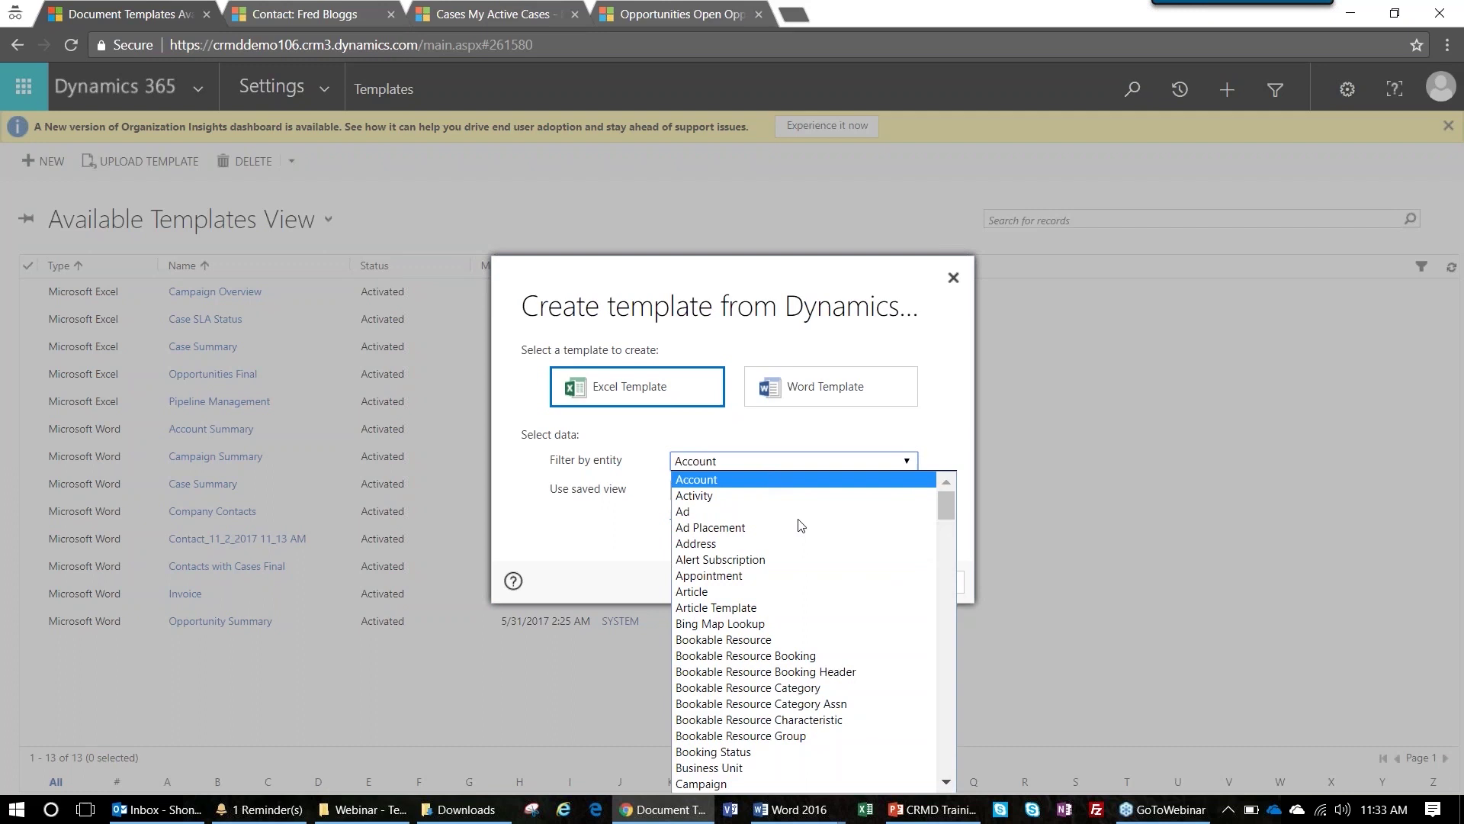
{"action": "left_click_drag", "start_coordinate": [951, 509], "coordinate": [959, 634]}
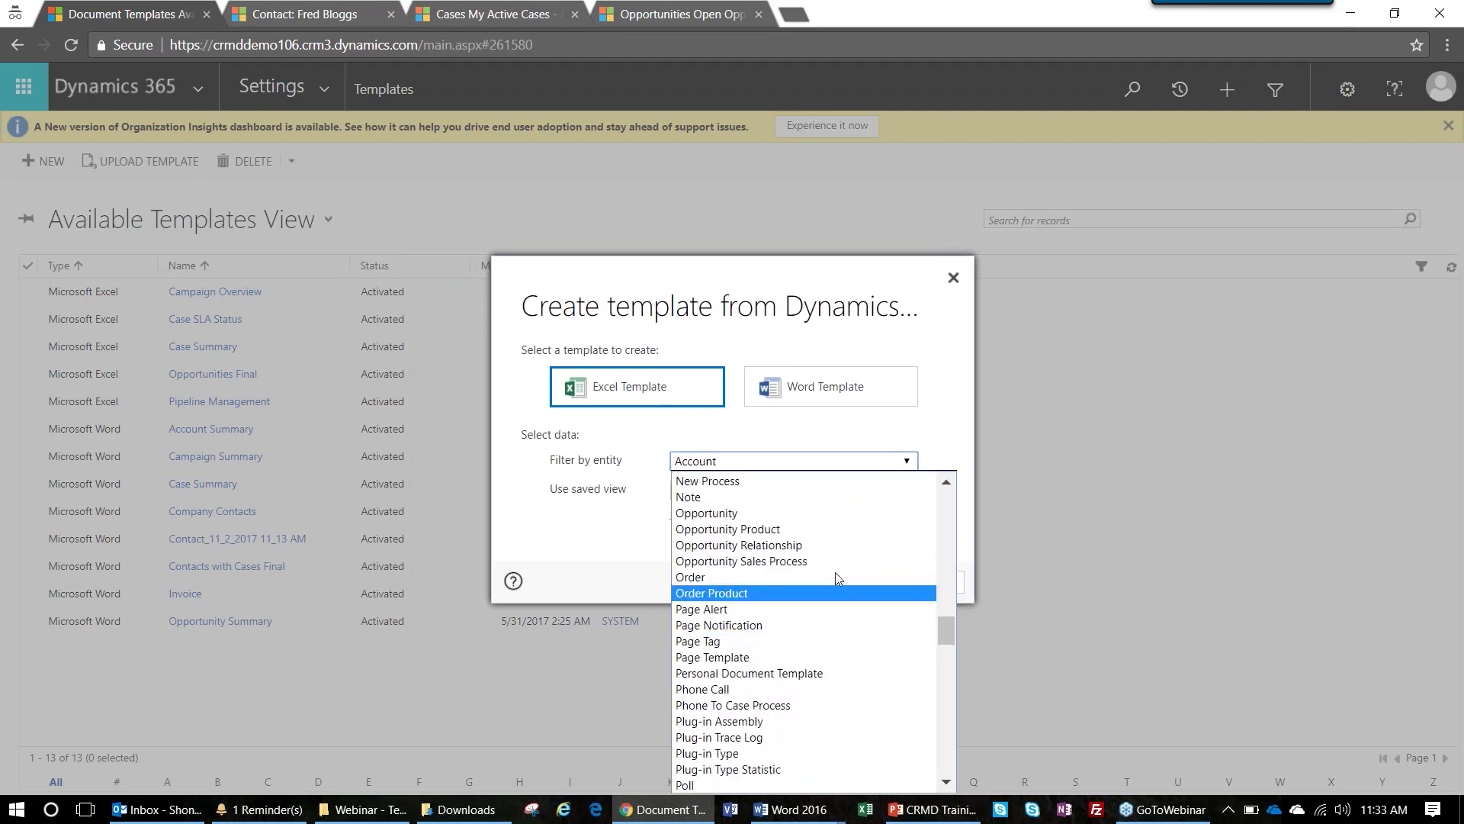
{"action": "left_click", "coordinate": [782, 513]}
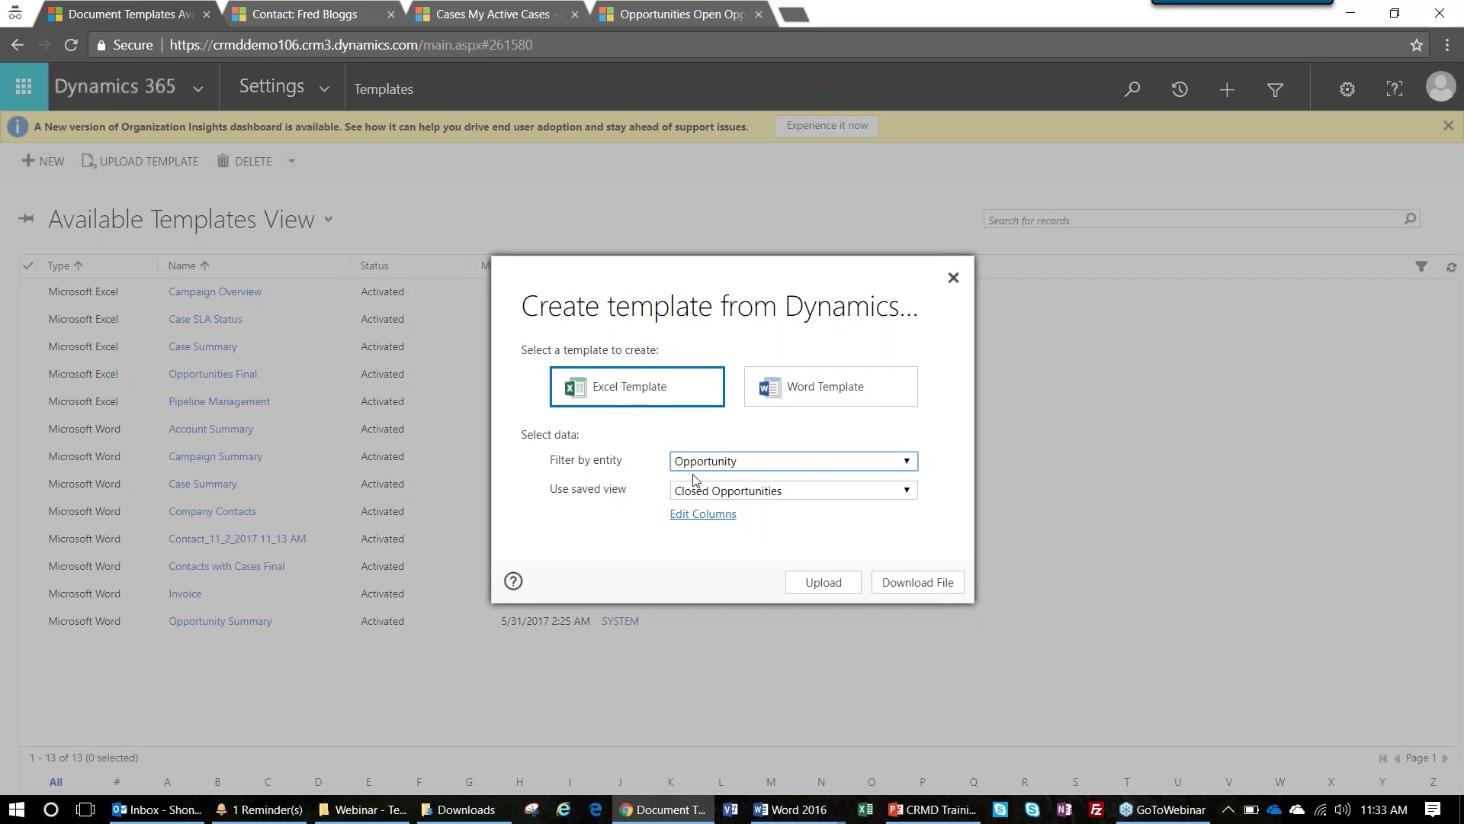
{"action": "left_click", "coordinate": [834, 492]}
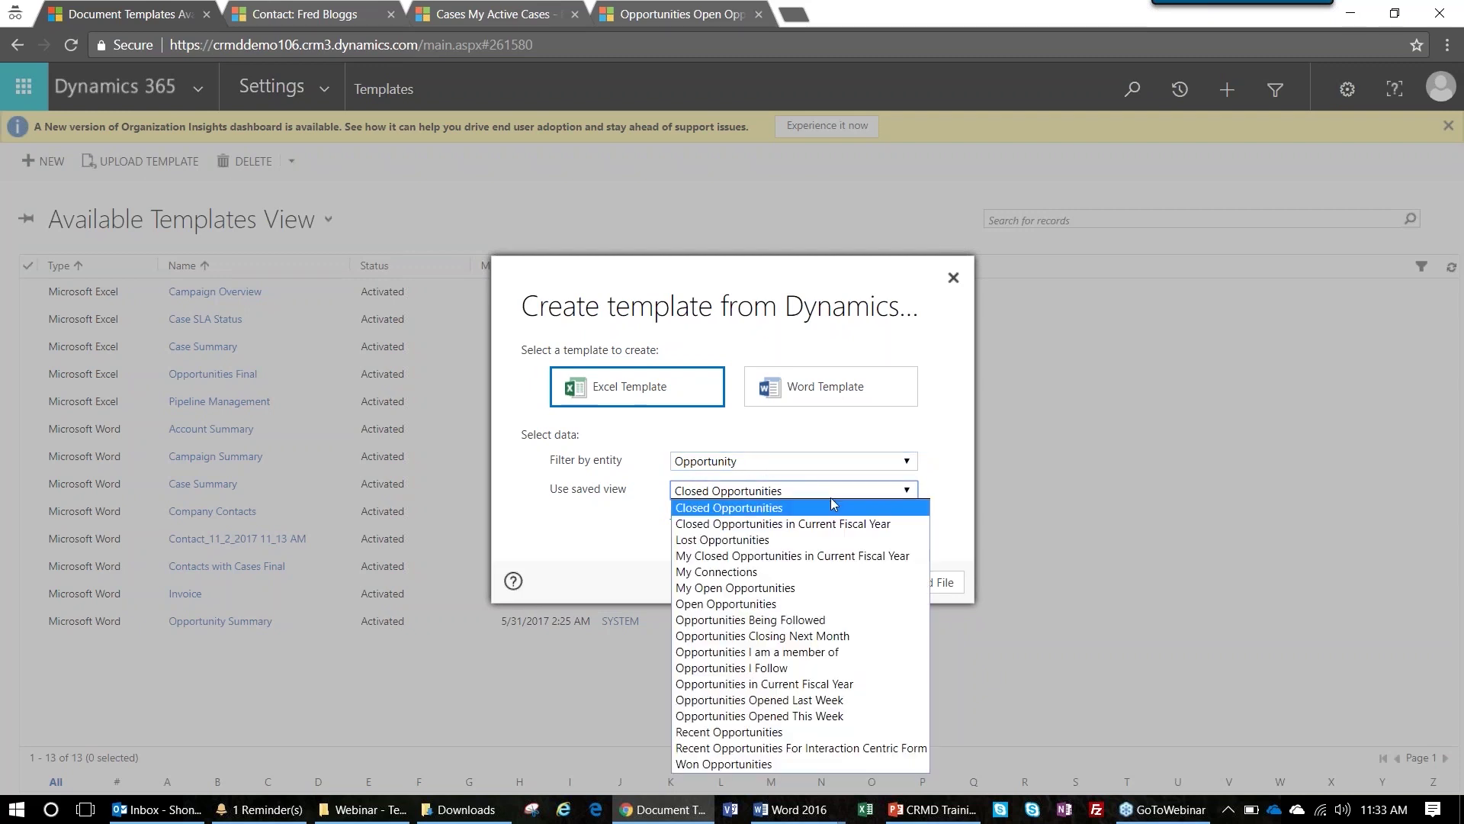
{"action": "left_click", "coordinate": [816, 588]}
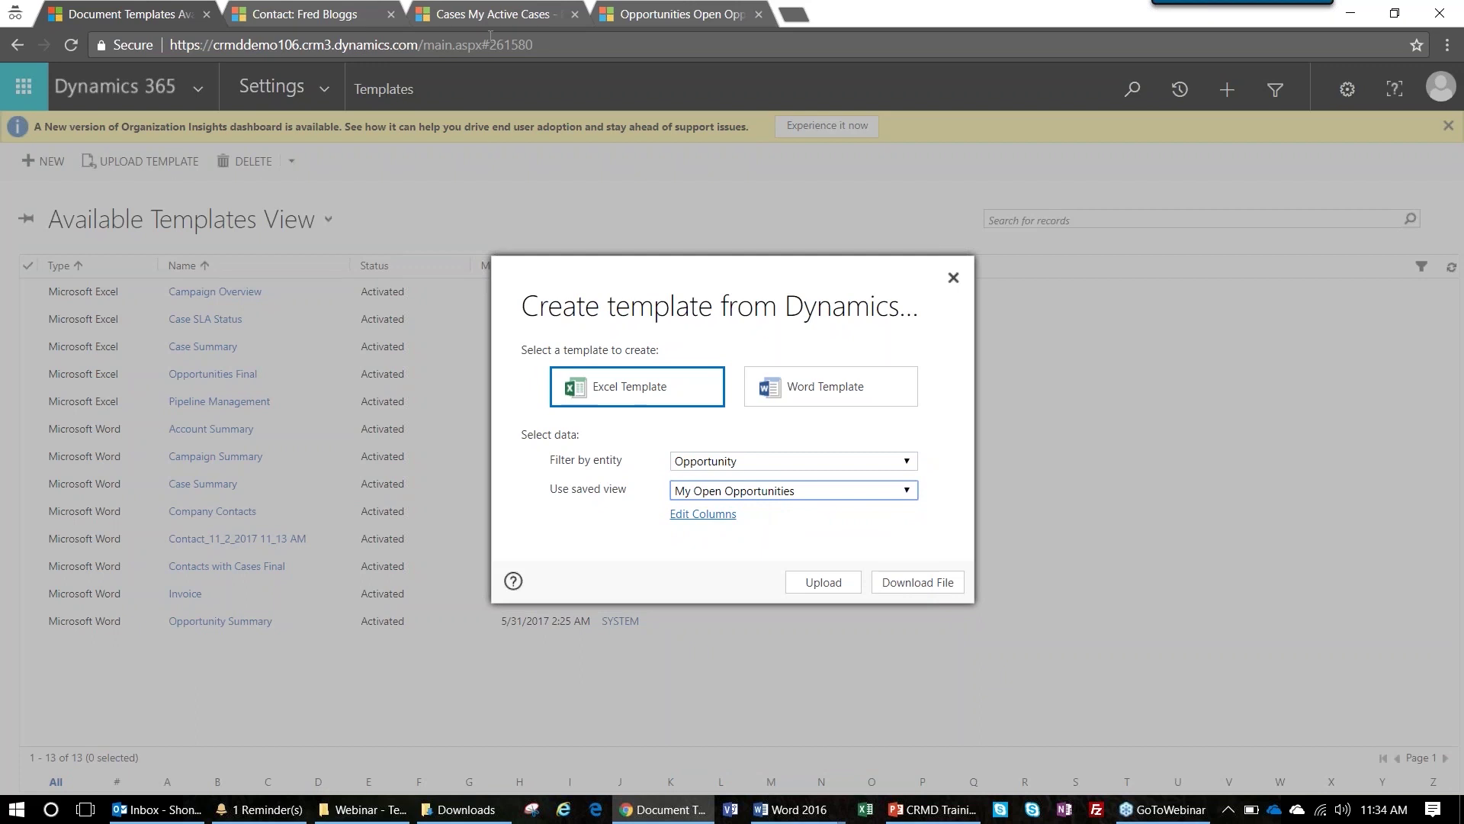
Check the Open Opportunities list, and remove the Topic column from the new Excel template's saved view.
{"action": "left_click", "coordinate": [648, 23]}
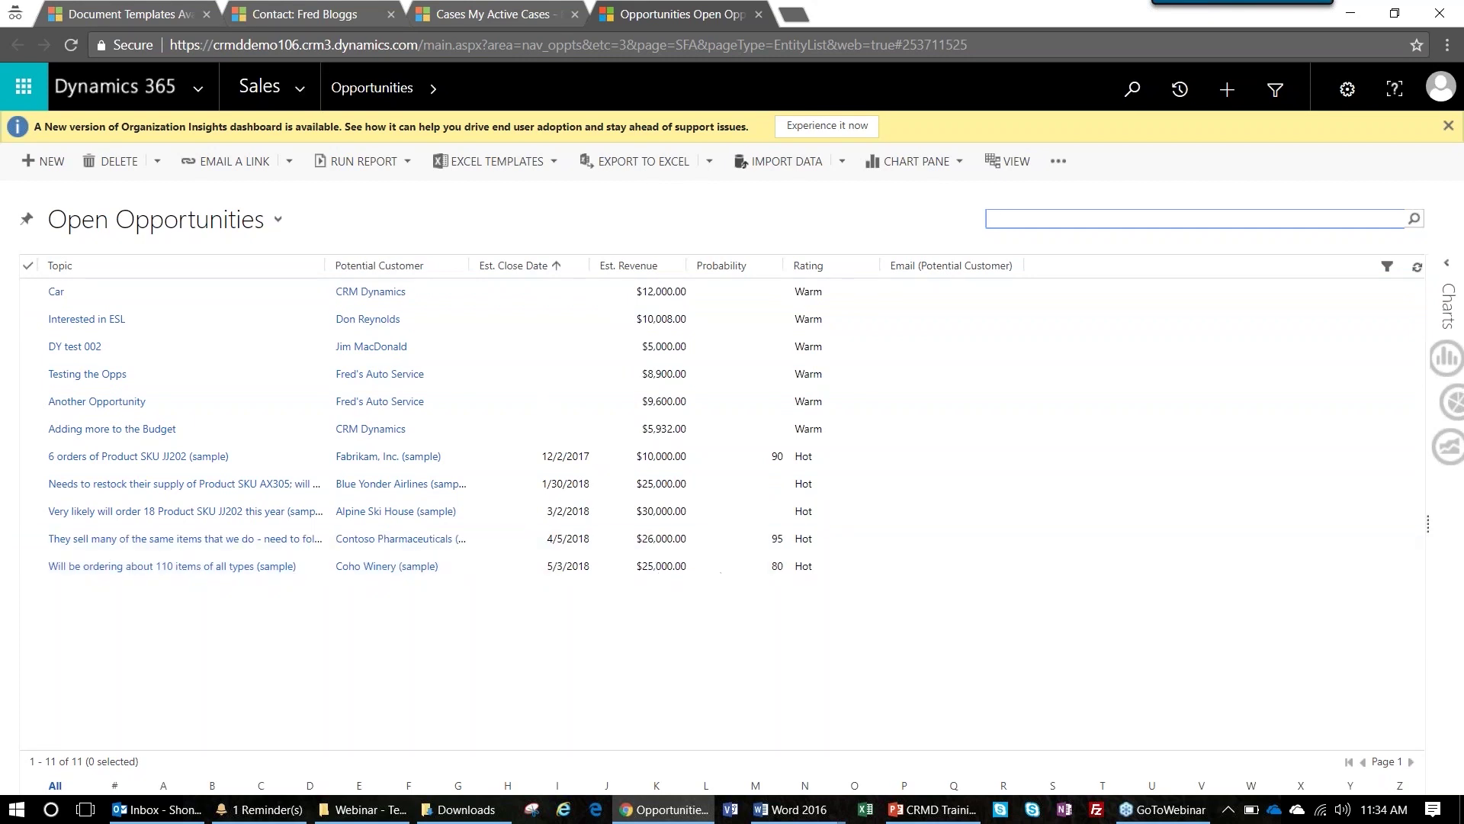
{"action": "left_click", "coordinate": [161, 17]}
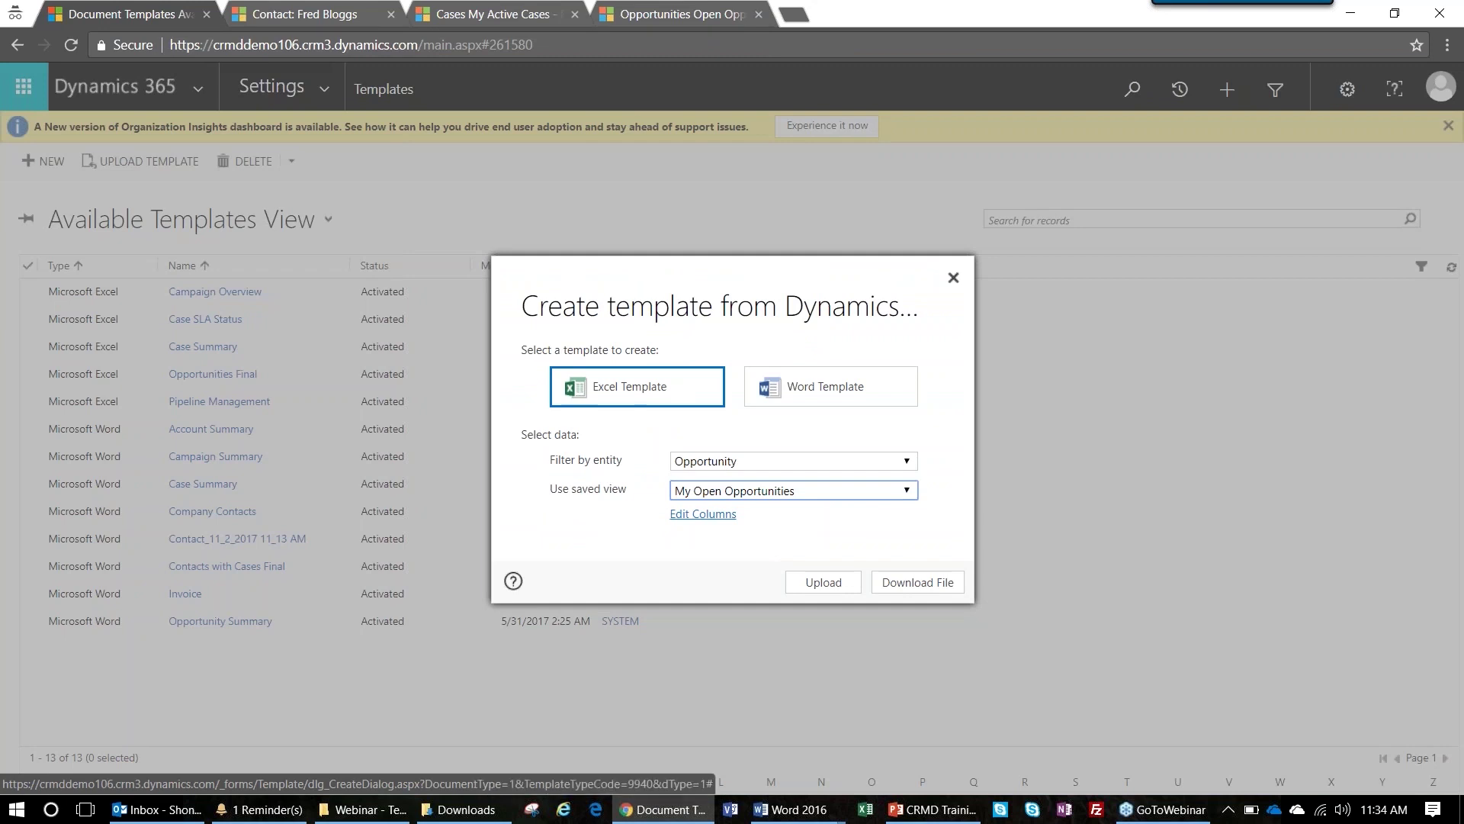
{"action": "left_click", "coordinate": [703, 514]}
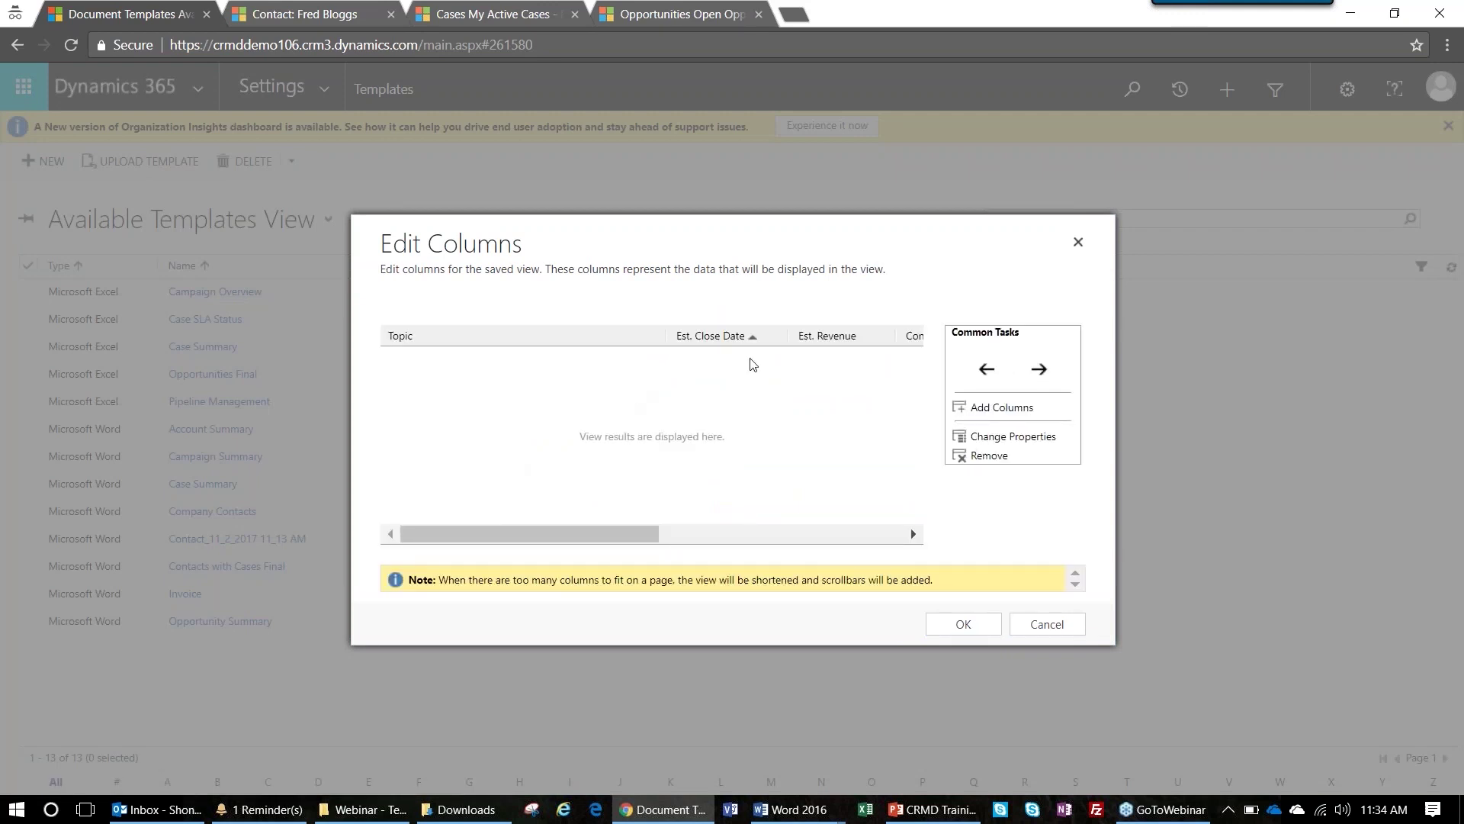
{"action": "left_click", "coordinate": [528, 356]}
{"action": "left_click", "coordinate": [960, 456]}
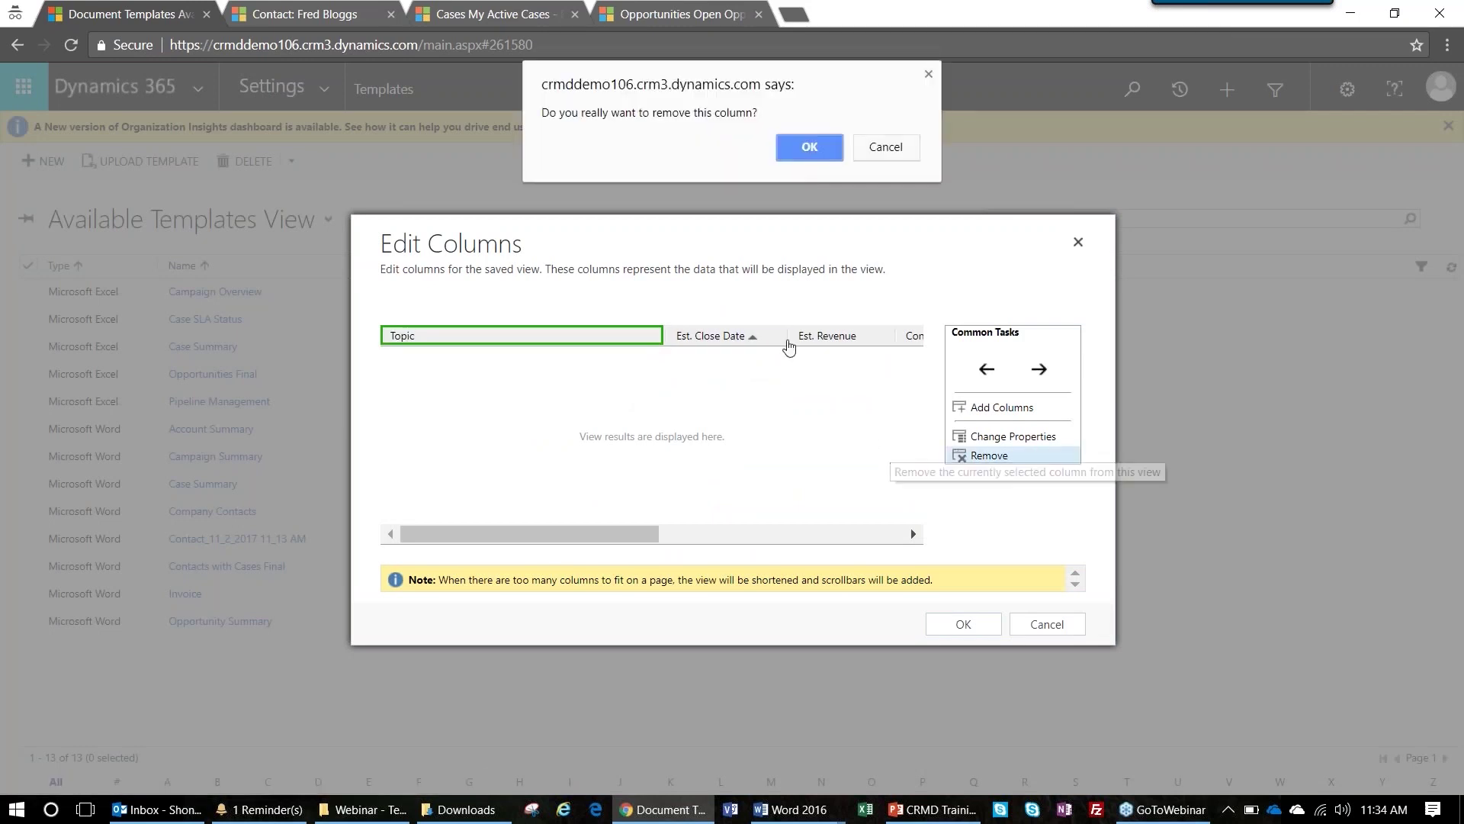
{"action": "left_click", "coordinate": [787, 143]}
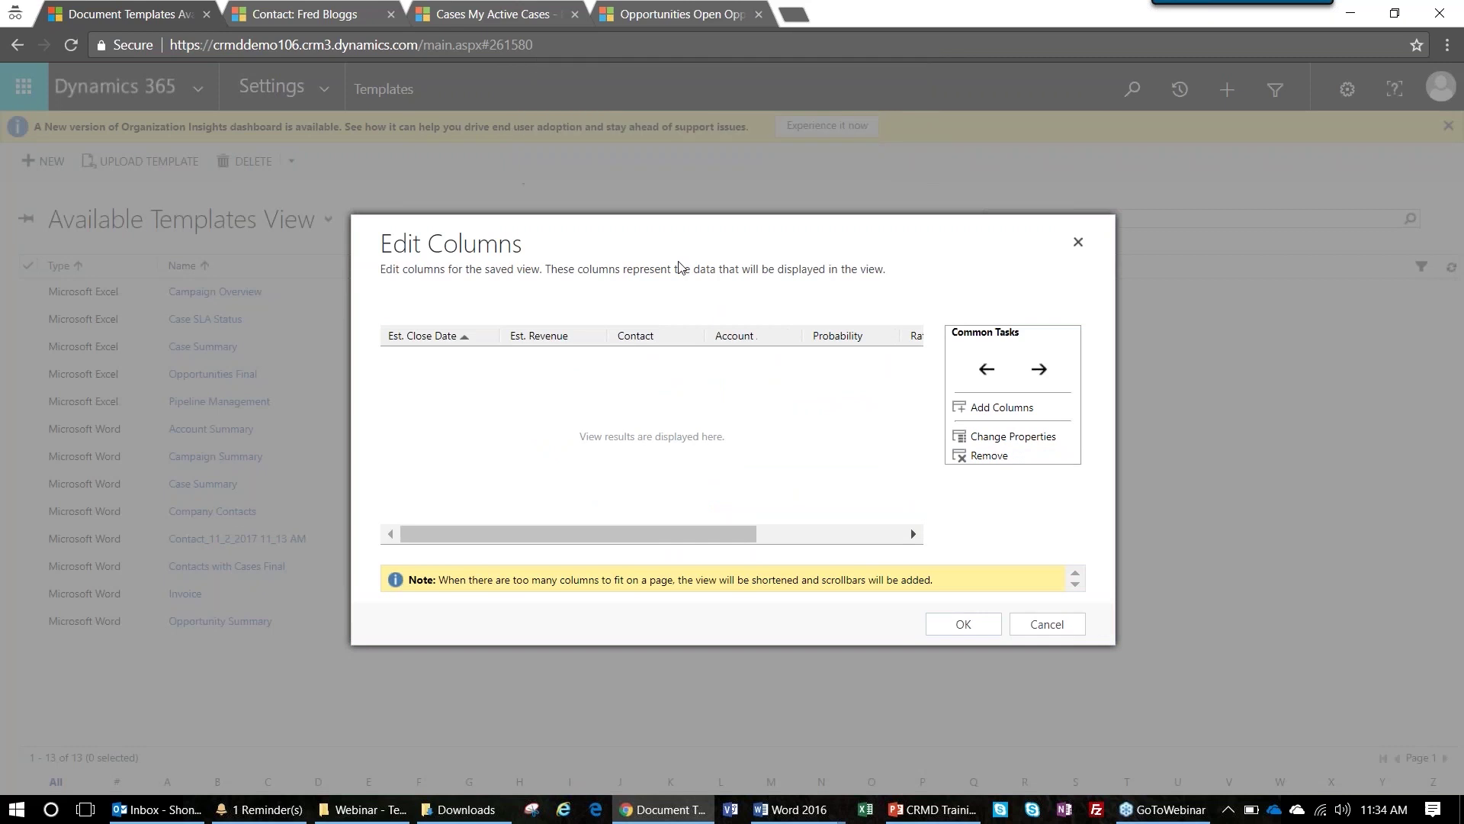
Remove the Est. Close Date and Contact columns from the new Excel template's saved view.
{"action": "left_click", "coordinate": [442, 340]}
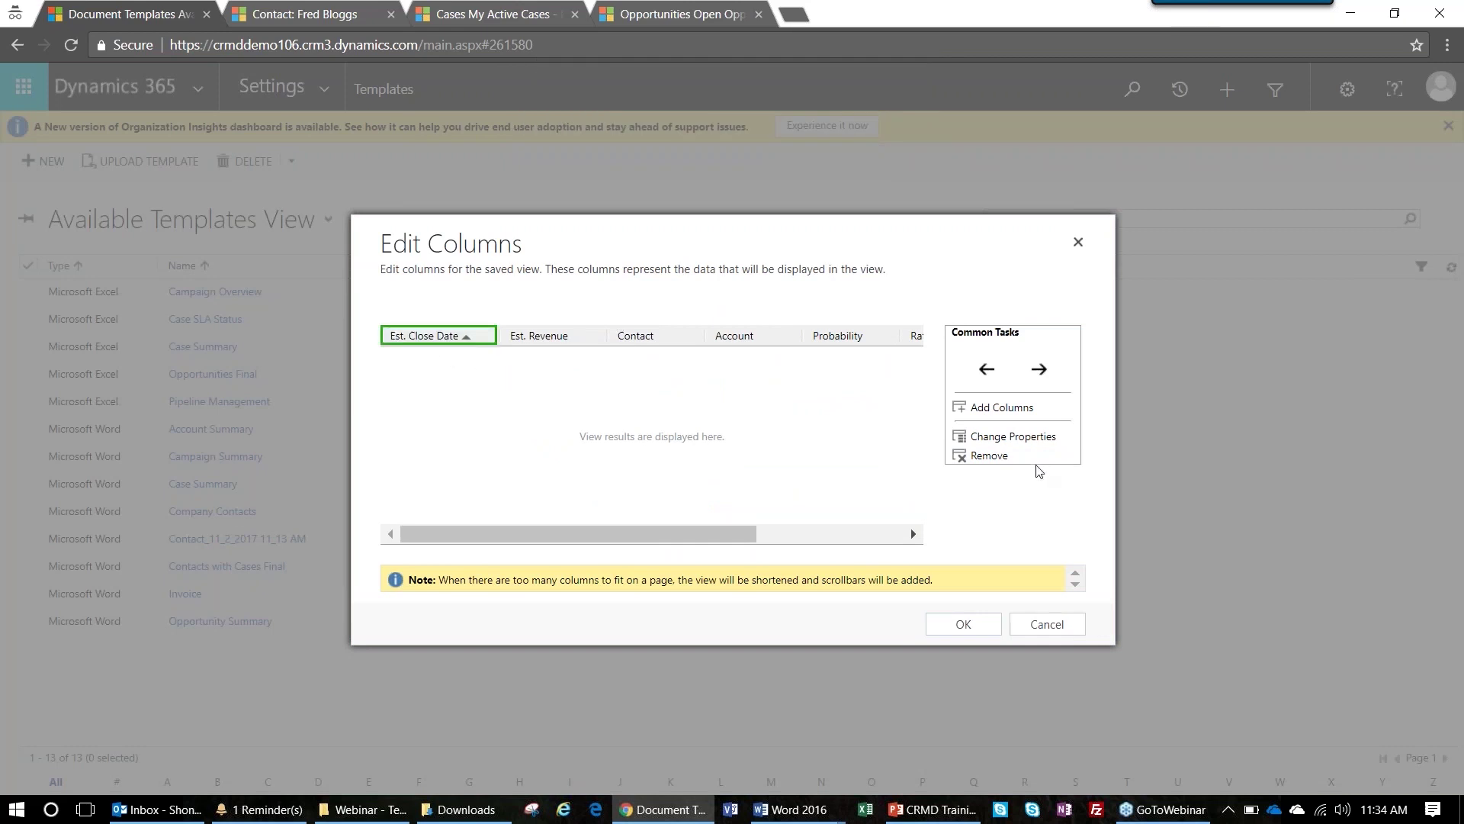
{"action": "left_click", "coordinate": [1001, 455]}
{"action": "left_click", "coordinate": [790, 157]}
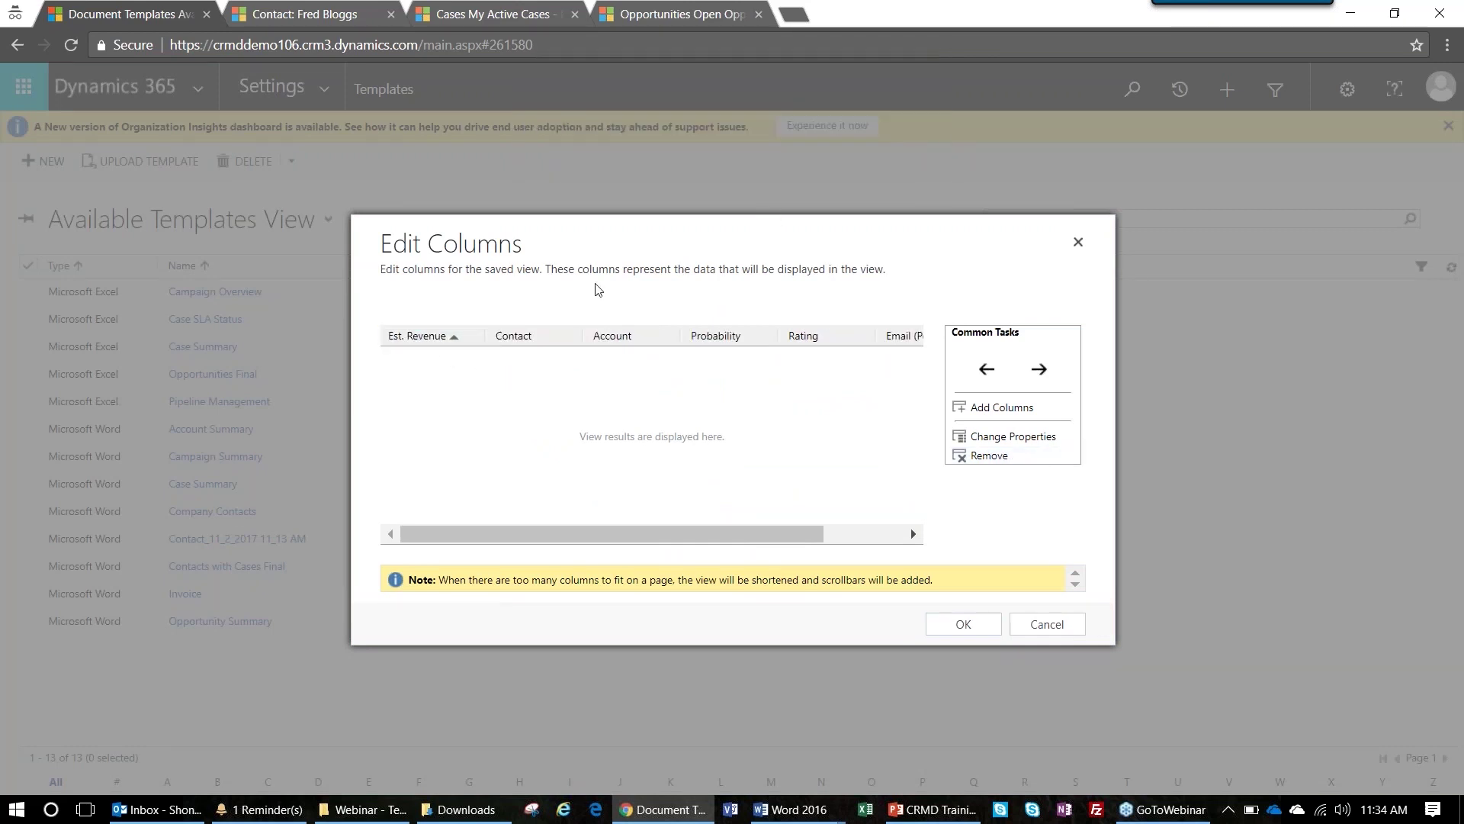
{"action": "left_click", "coordinate": [522, 337]}
{"action": "left_click", "coordinate": [1005, 458]}
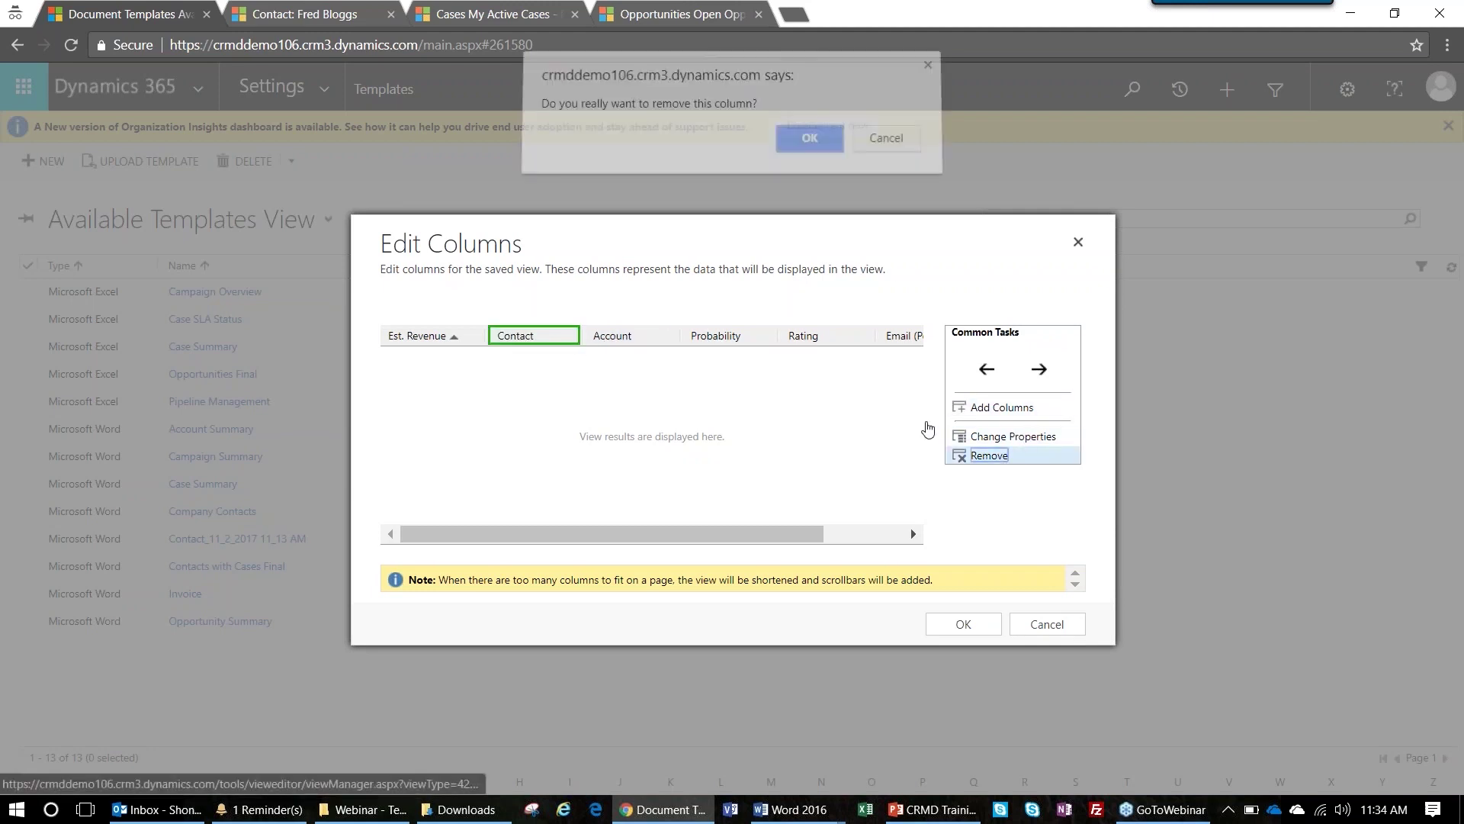
{"action": "left_click", "coordinate": [801, 143]}
Remove the Email (Potential Customer), Rating and Probability columns from the view and apply the column changes.
{"action": "left_click", "coordinate": [862, 336]}
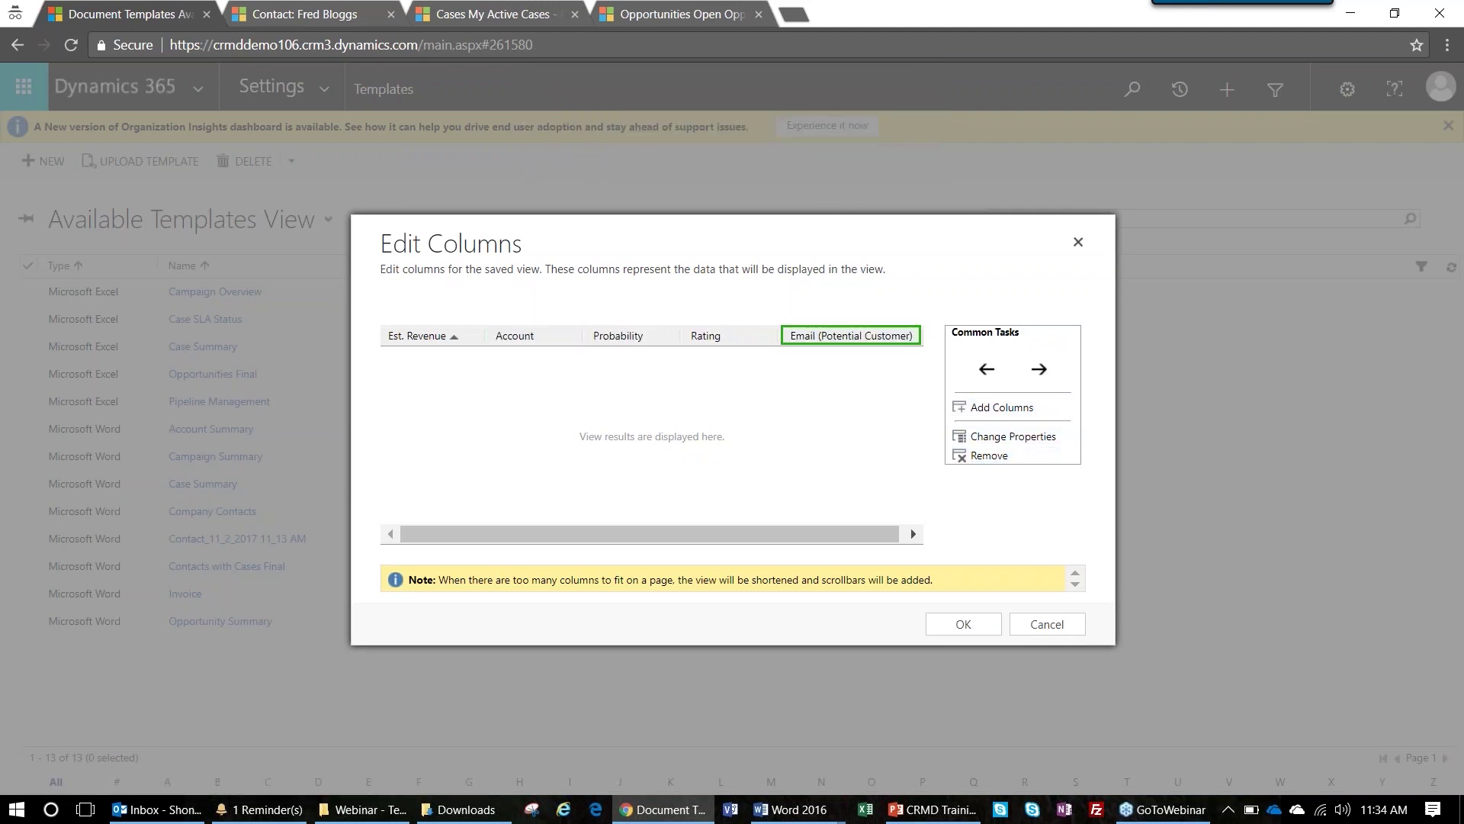
{"action": "left_click", "coordinate": [973, 456]}
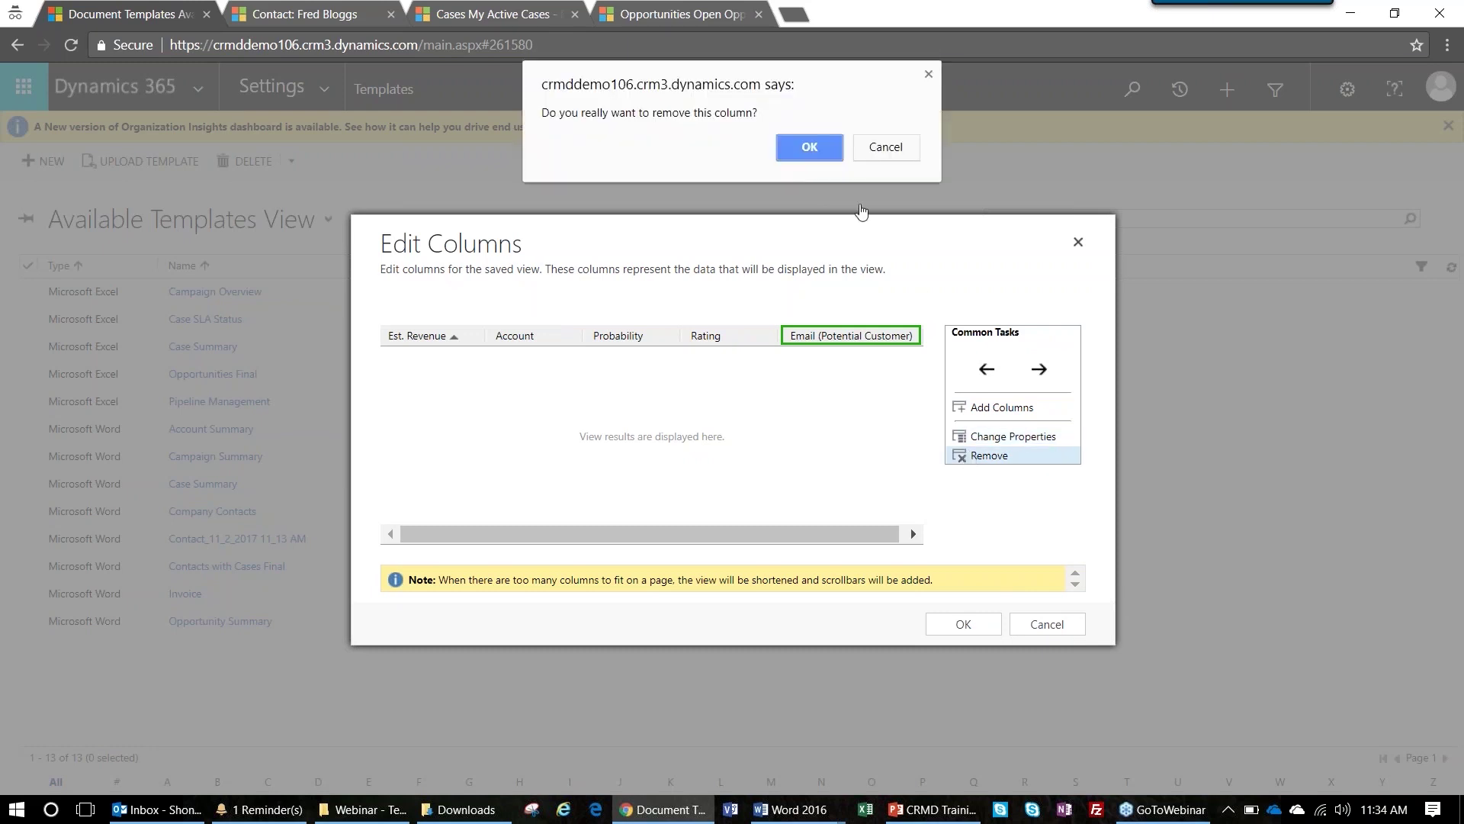
{"action": "left_click", "coordinate": [809, 147]}
{"action": "left_click", "coordinate": [756, 337]}
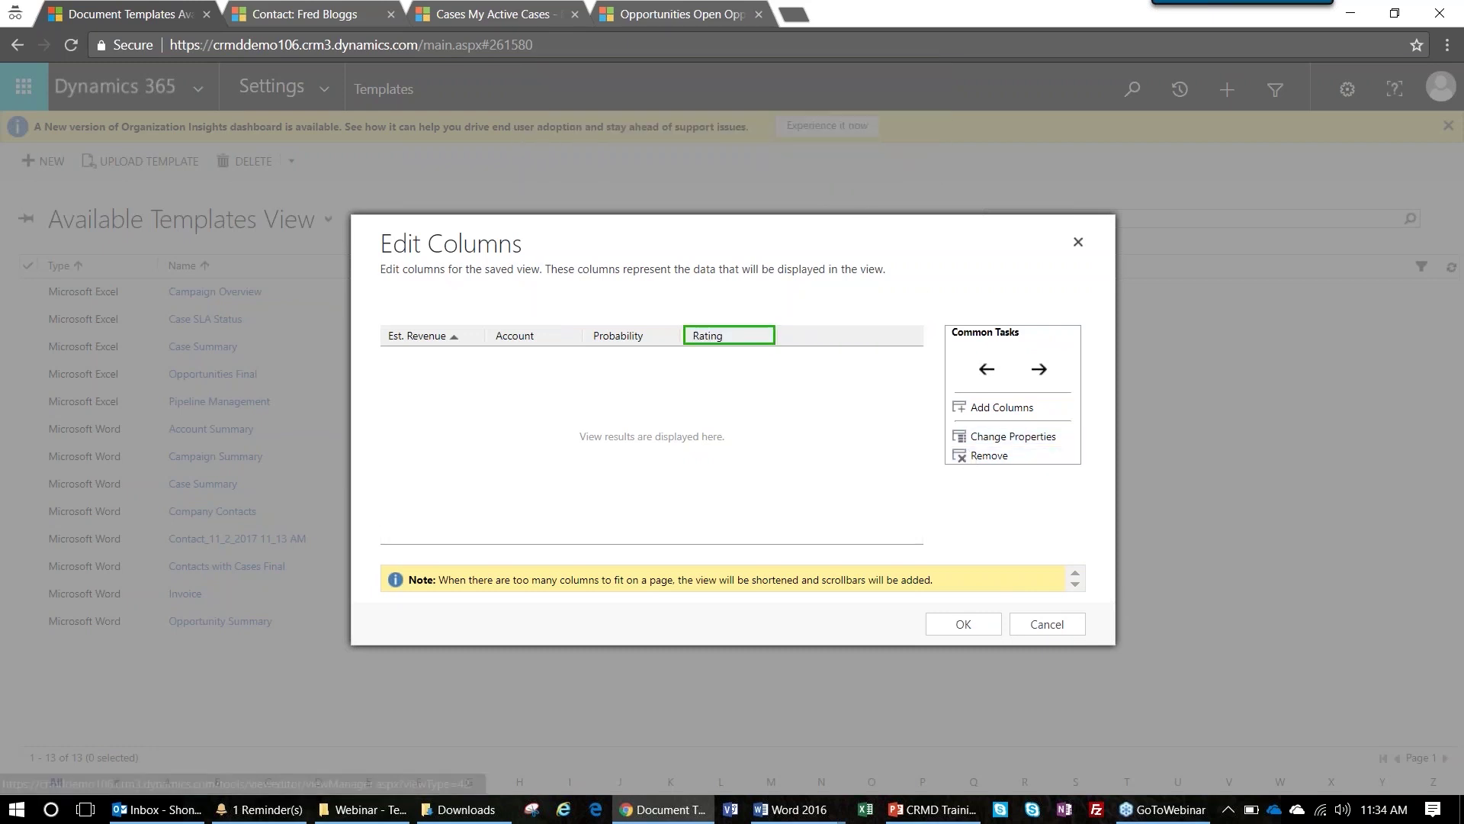
{"action": "left_click", "coordinate": [972, 455]}
{"action": "left_click", "coordinate": [793, 145]}
{"action": "left_click", "coordinate": [643, 337]}
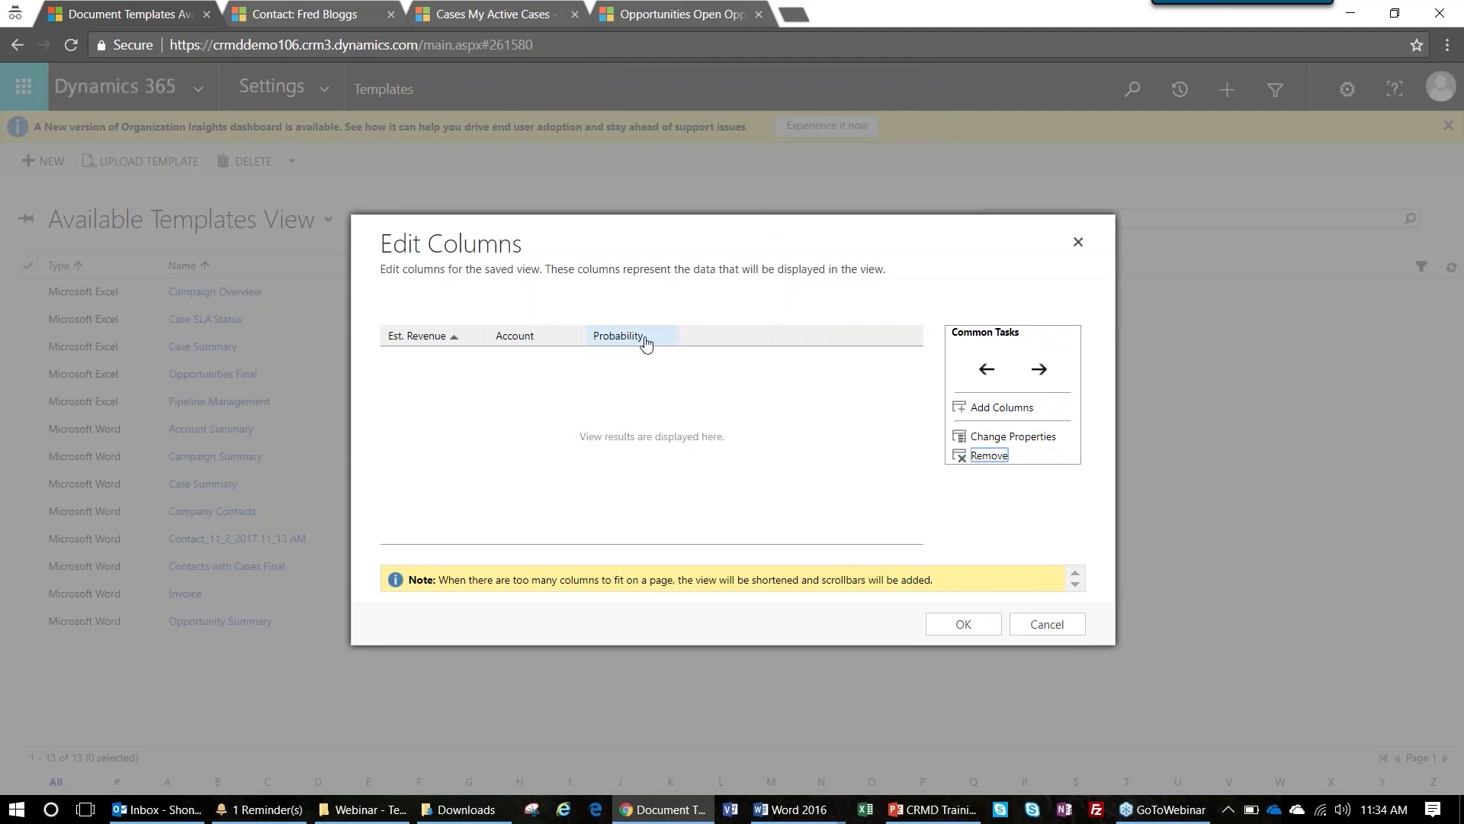
{"action": "left_click", "coordinate": [976, 456]}
{"action": "left_click", "coordinate": [809, 145]}
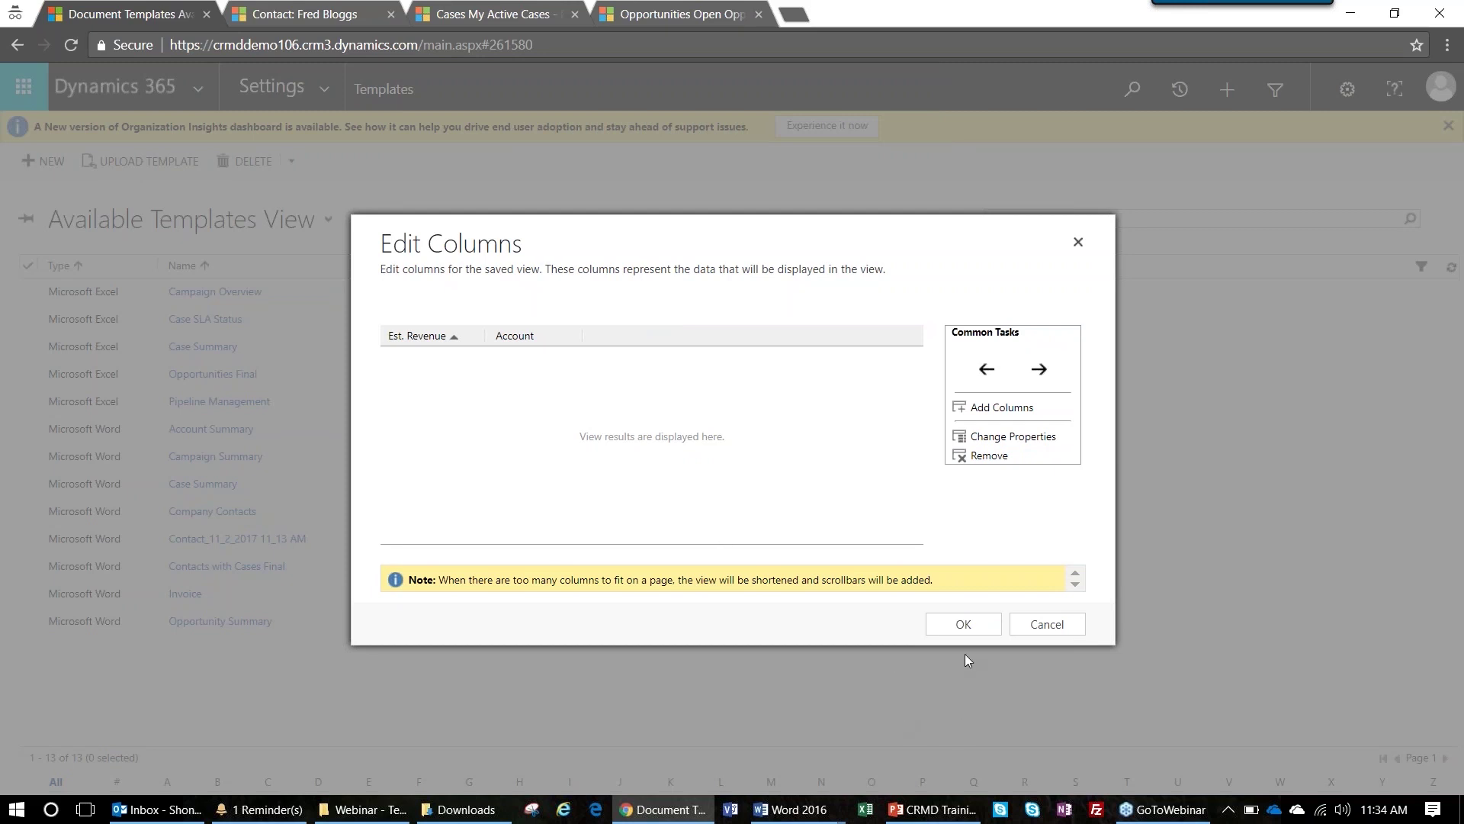
{"action": "left_click", "coordinate": [963, 624]}
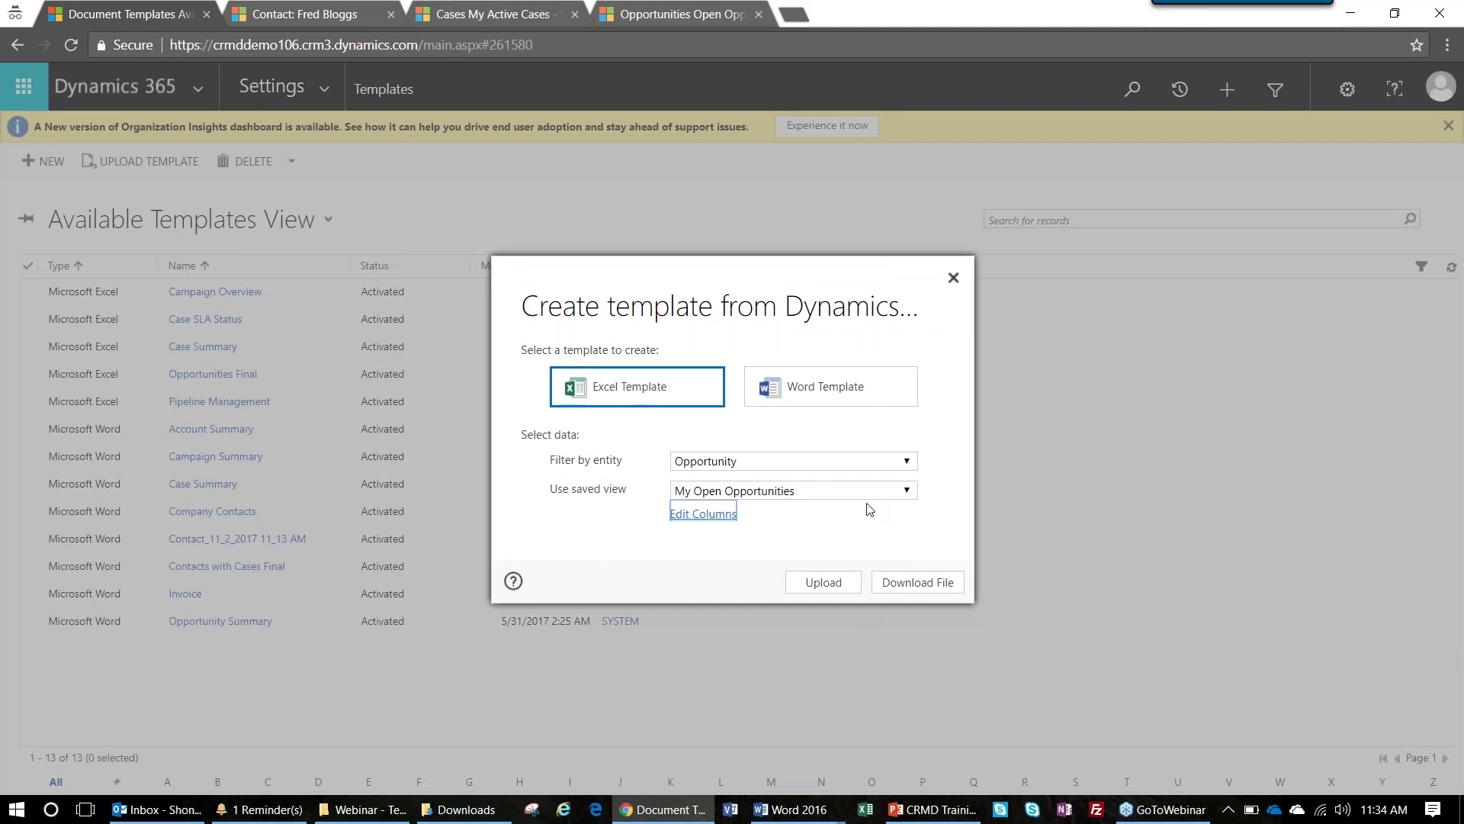
Download the Excel template file for My Open Opportunities, open it in Excel and enable editing.
{"action": "left_click", "coordinate": [910, 585]}
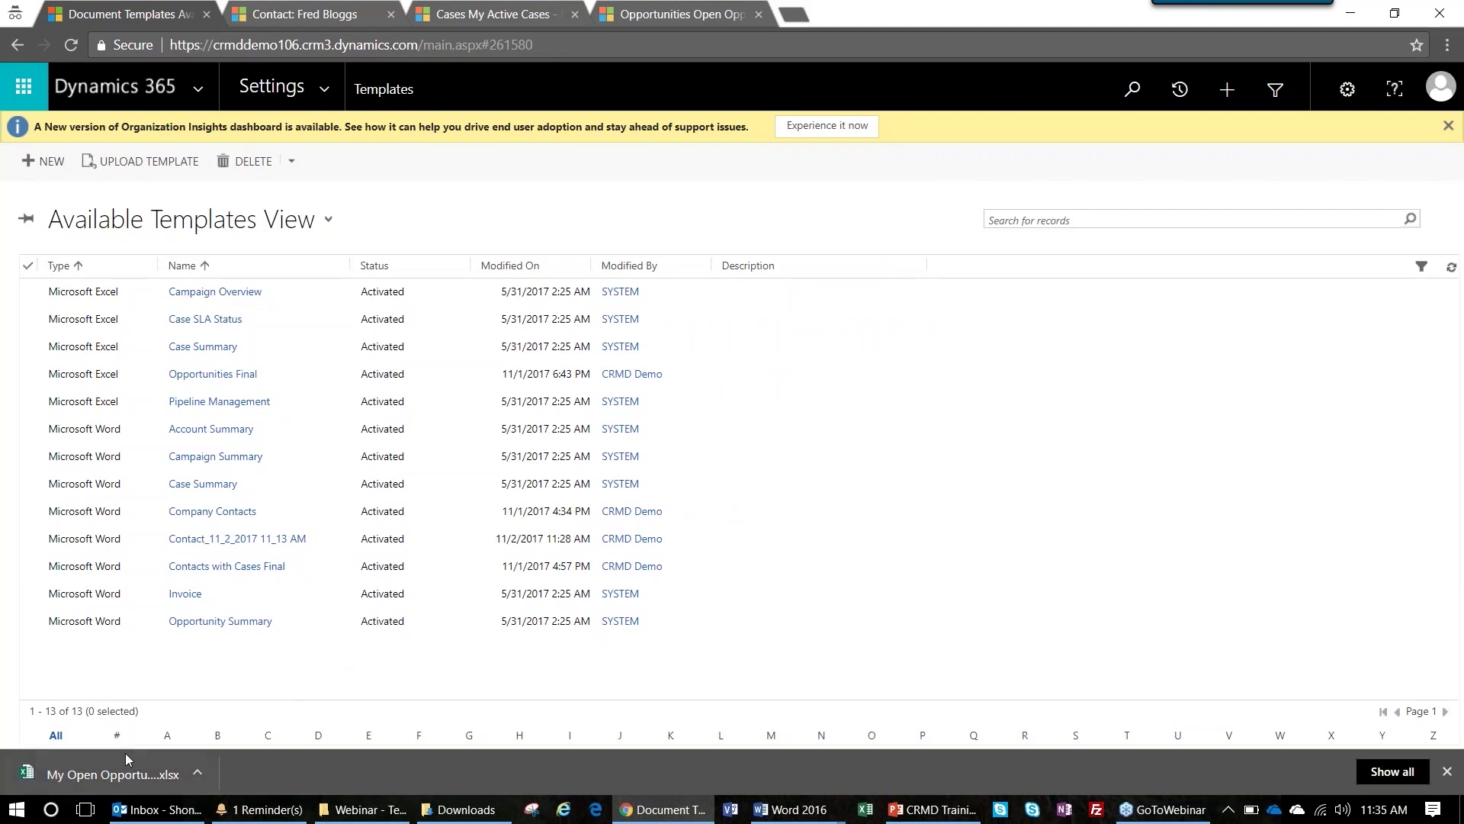
{"action": "left_click", "coordinate": [113, 775]}
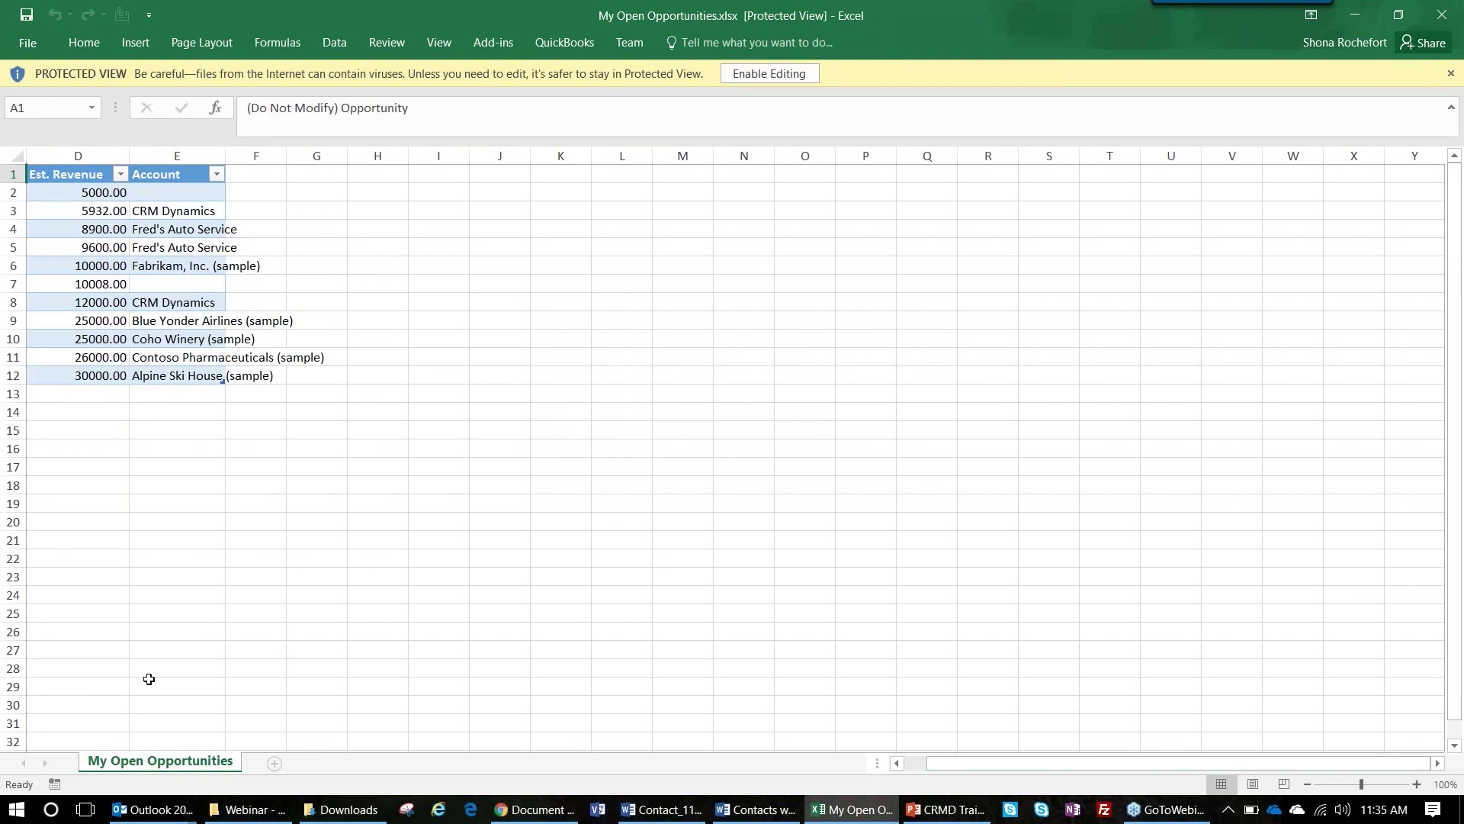
{"action": "left_click", "coordinate": [195, 553]}
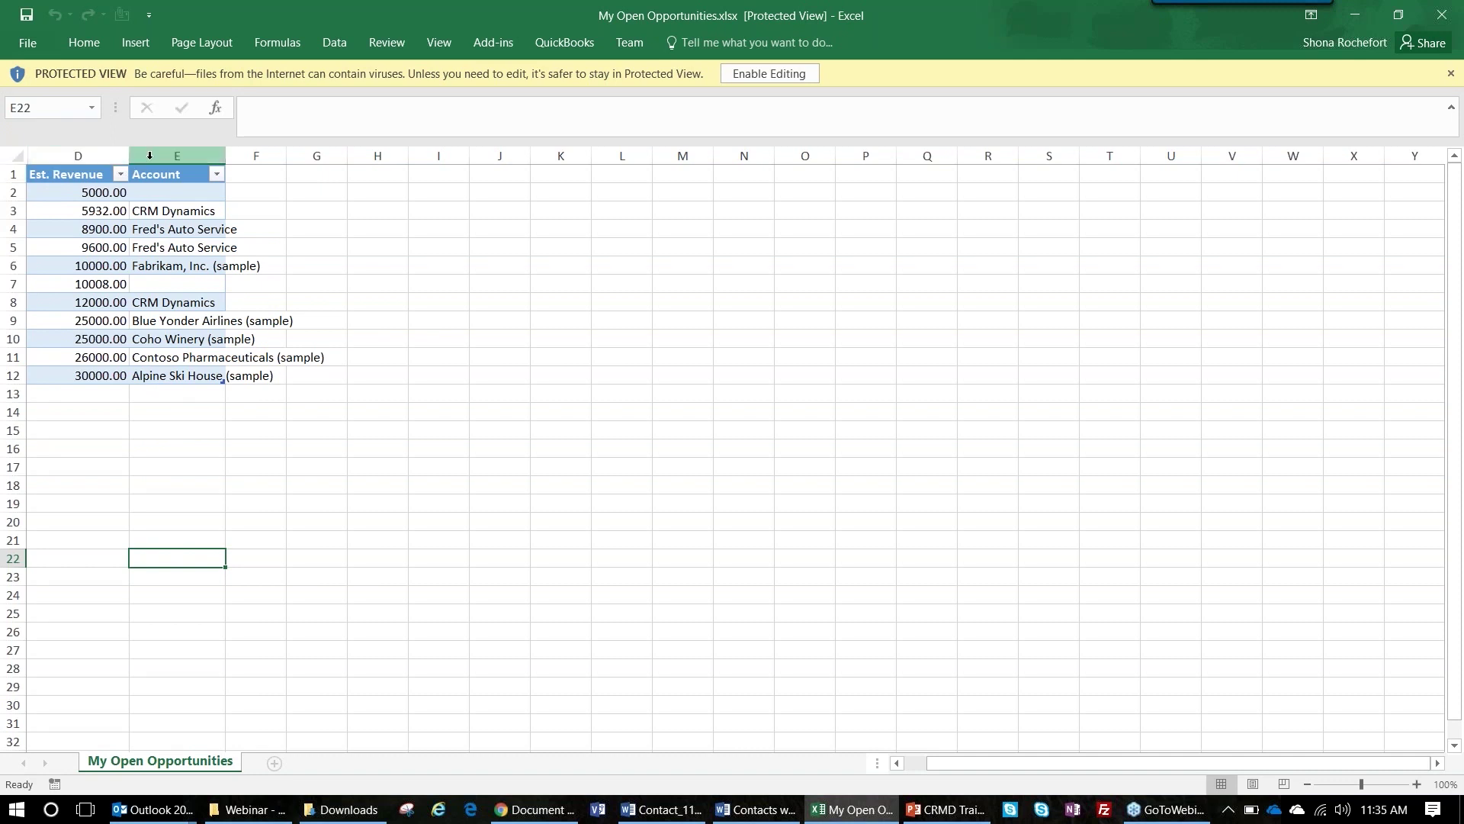
{"action": "left_click", "coordinate": [769, 73]}
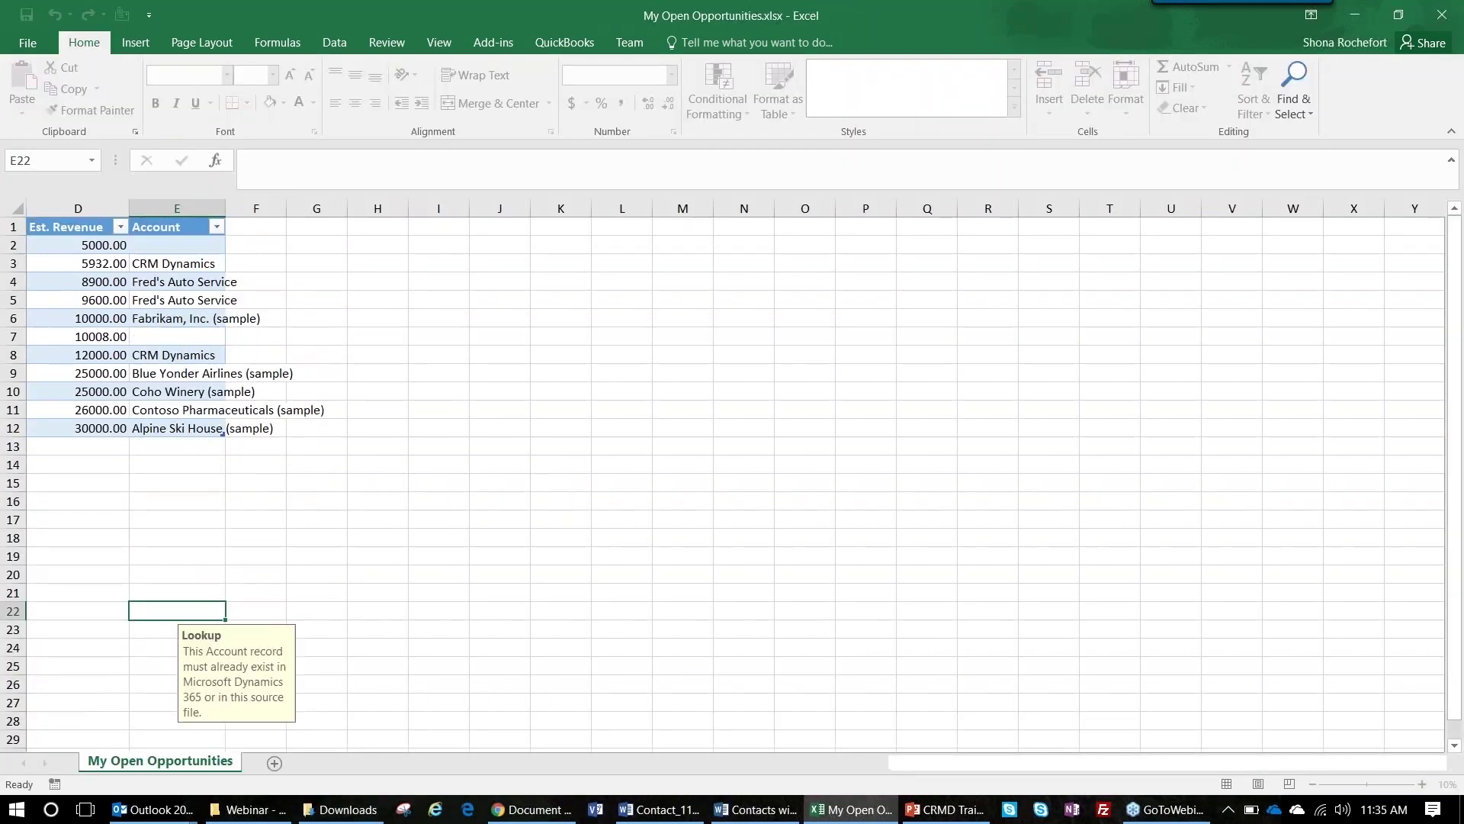
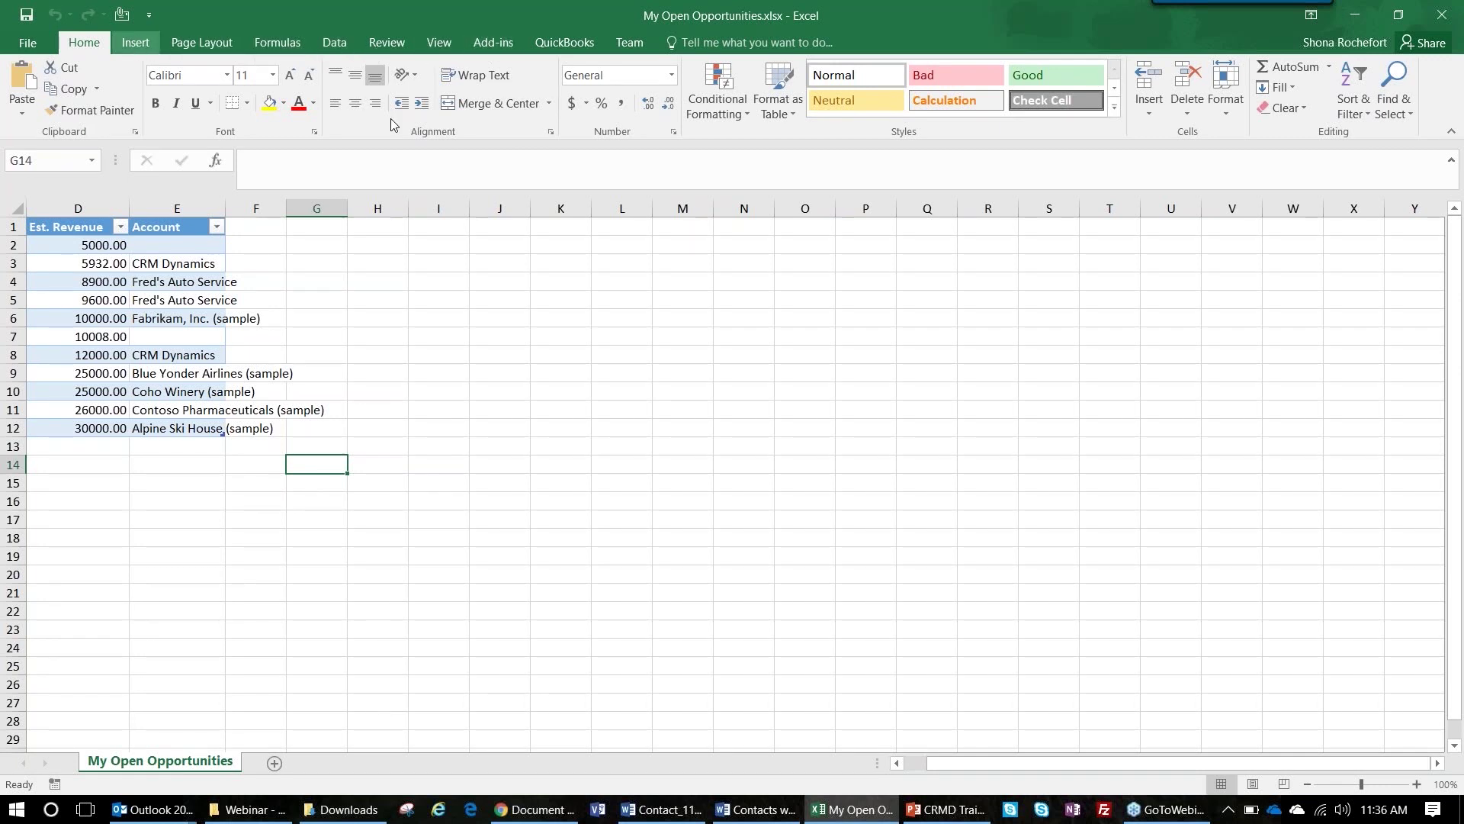
{"action": "left_click", "coordinate": [136, 43]}
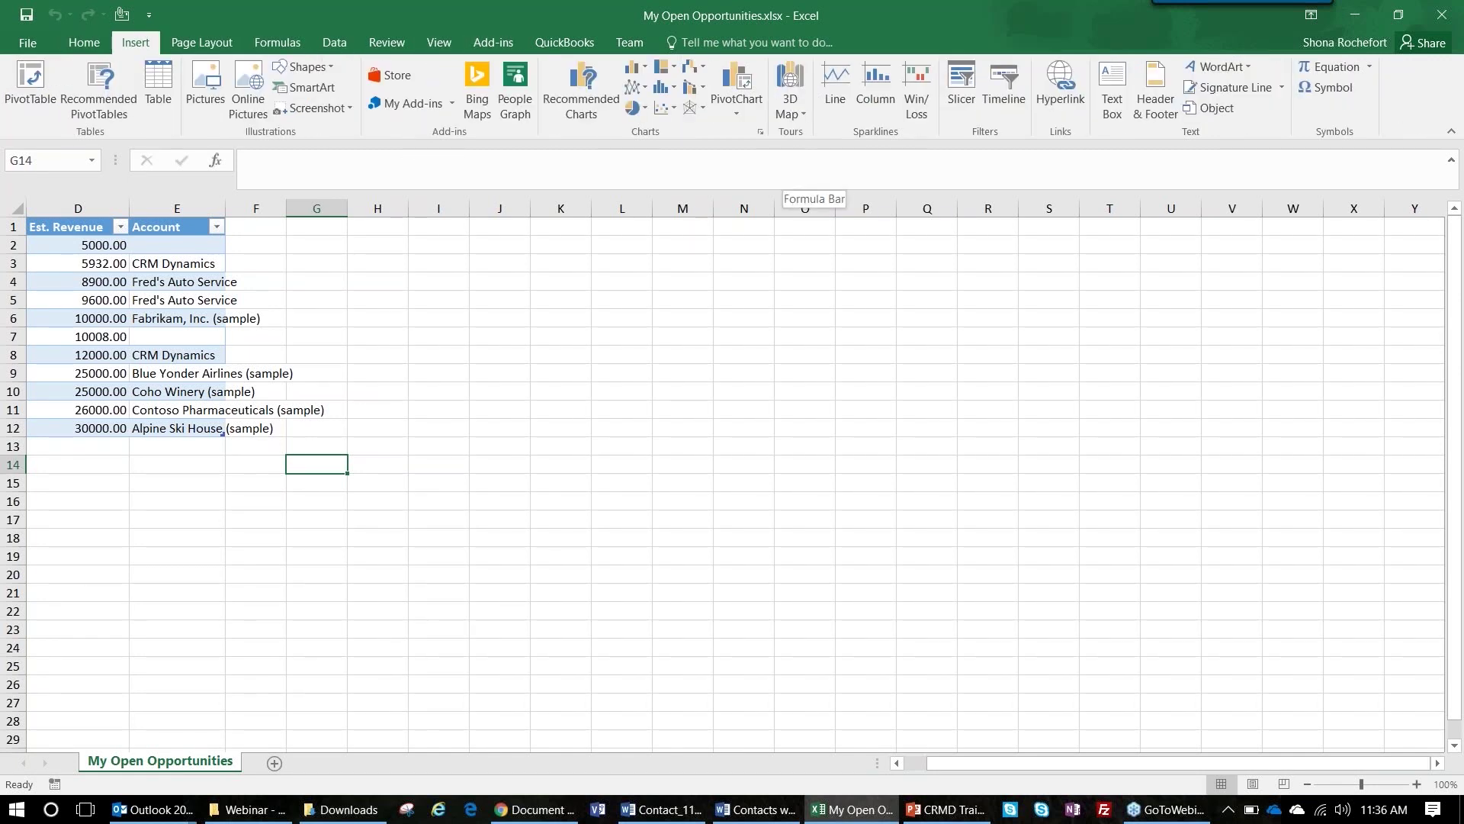
{"action": "left_click", "coordinate": [738, 110]}
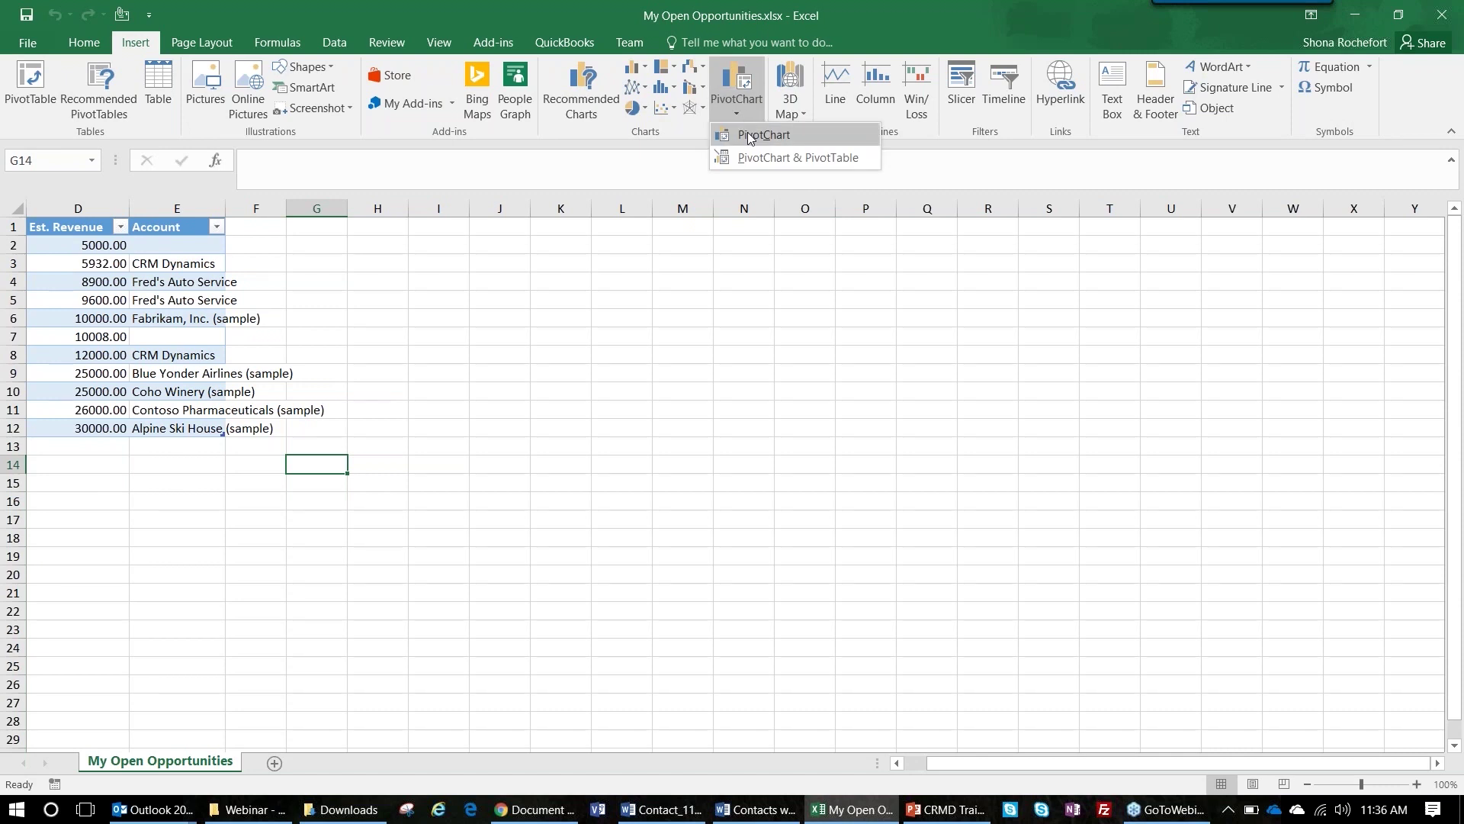
{"action": "left_click", "coordinate": [753, 152]}
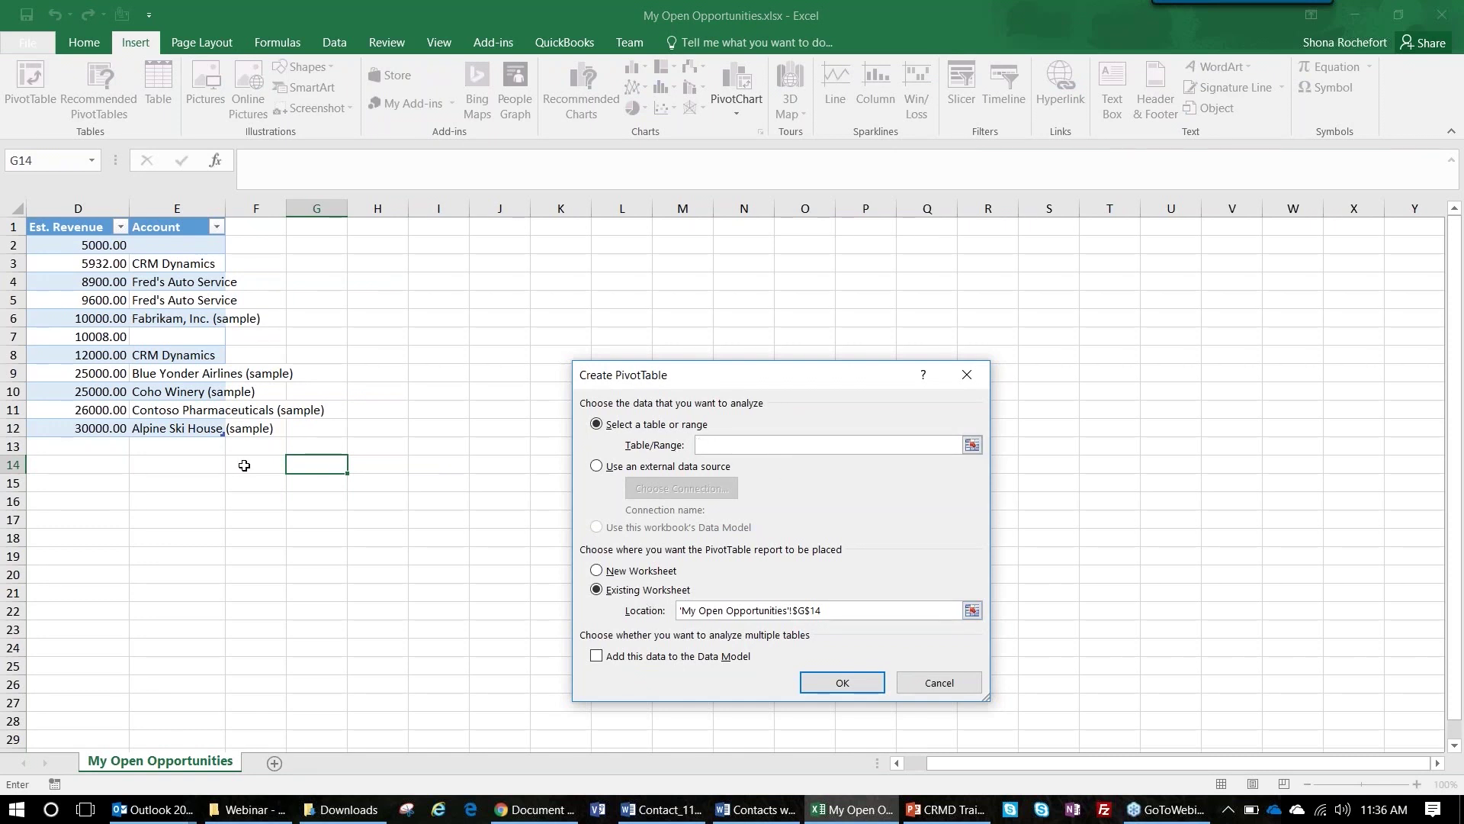
{"action": "left_click", "coordinate": [940, 682]}
Insert a PivotChart and PivotTable from the Est. Revenue and Account data, placed in the existing worksheet at cell D15.
{"action": "left_click_drag", "start_coordinate": [61, 227], "coordinate": [191, 428]}
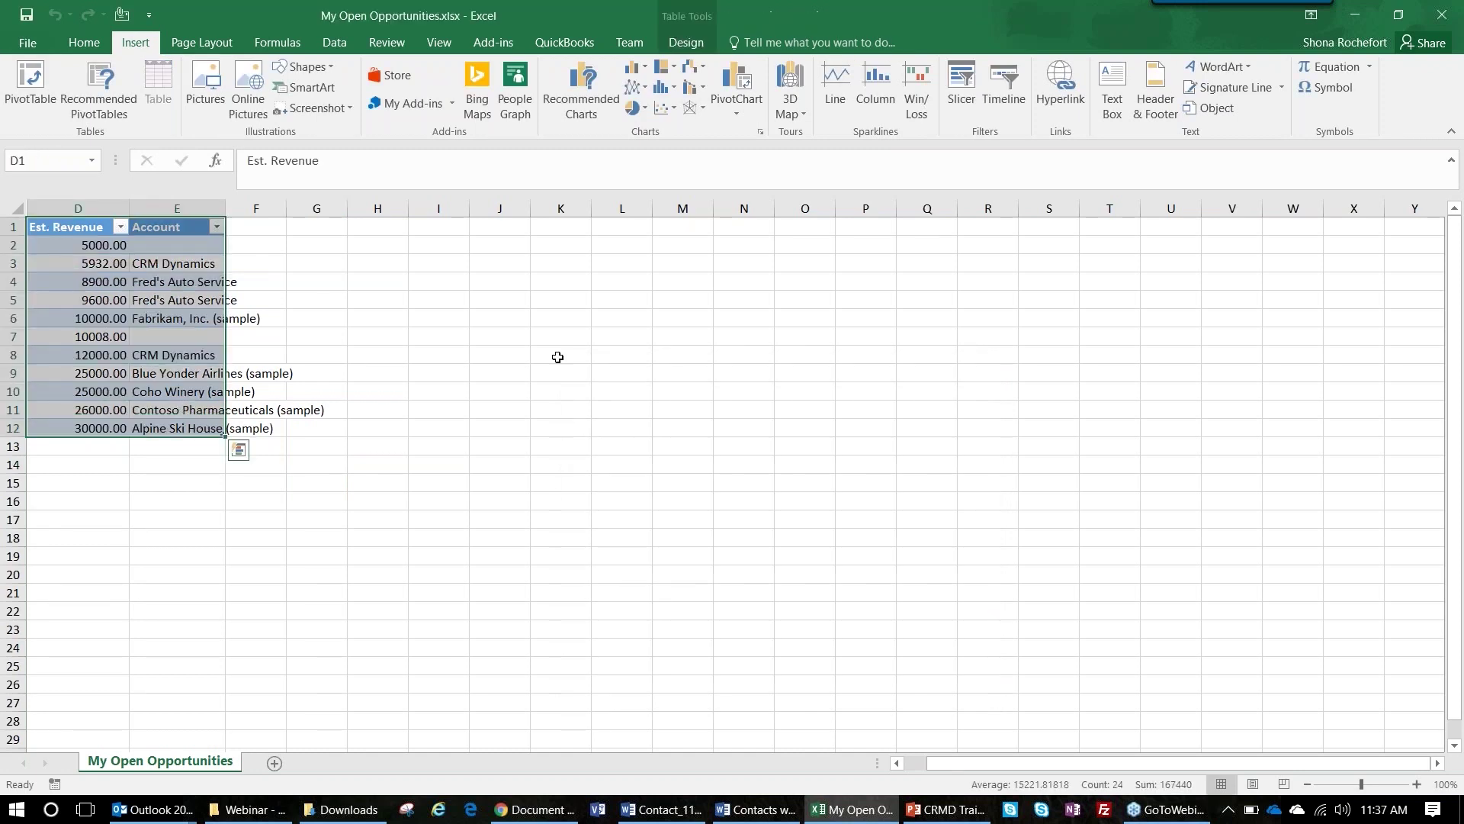
{"action": "left_click", "coordinate": [745, 116]}
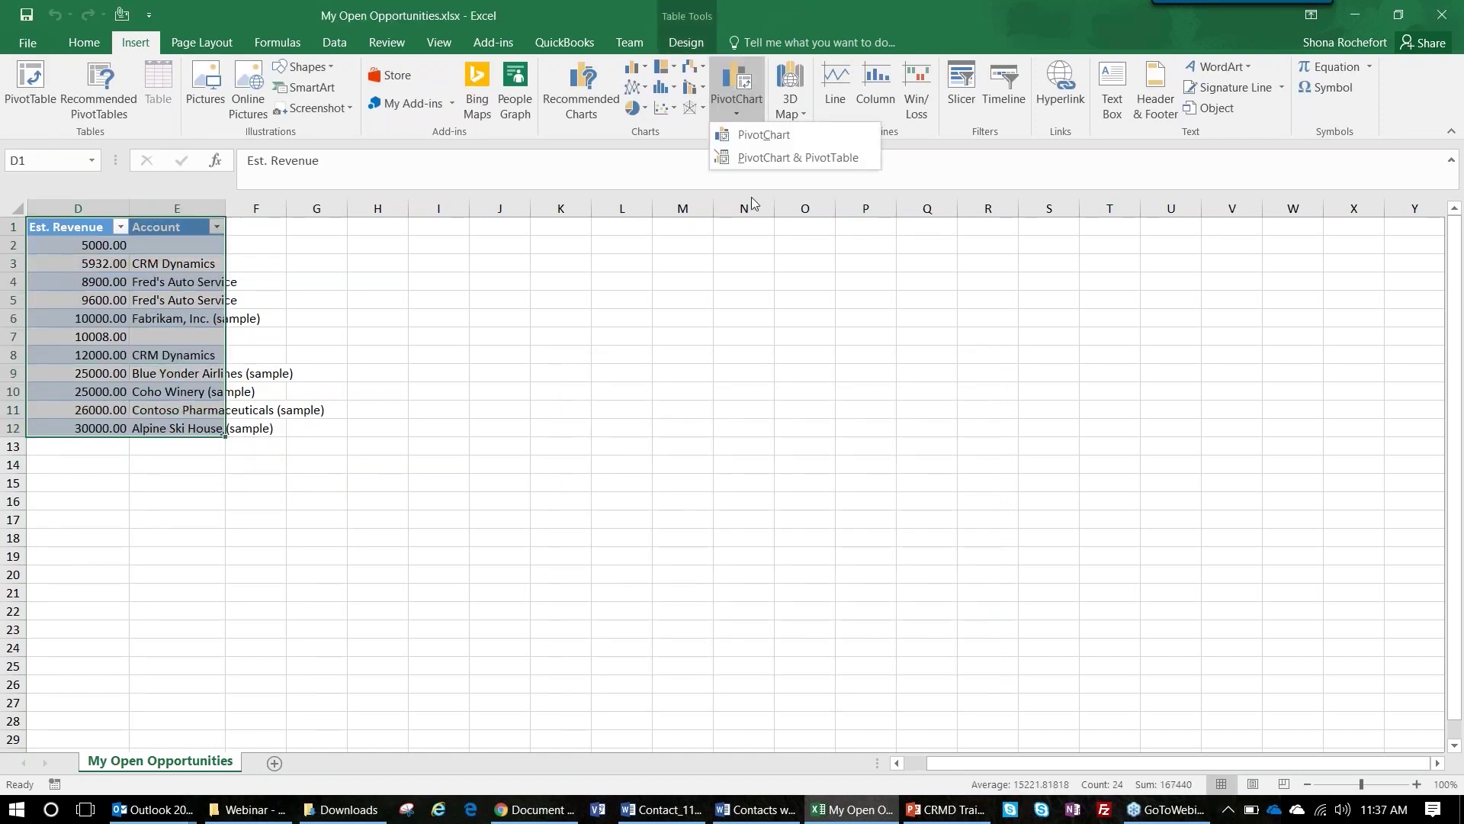
{"action": "left_click", "coordinate": [758, 158]}
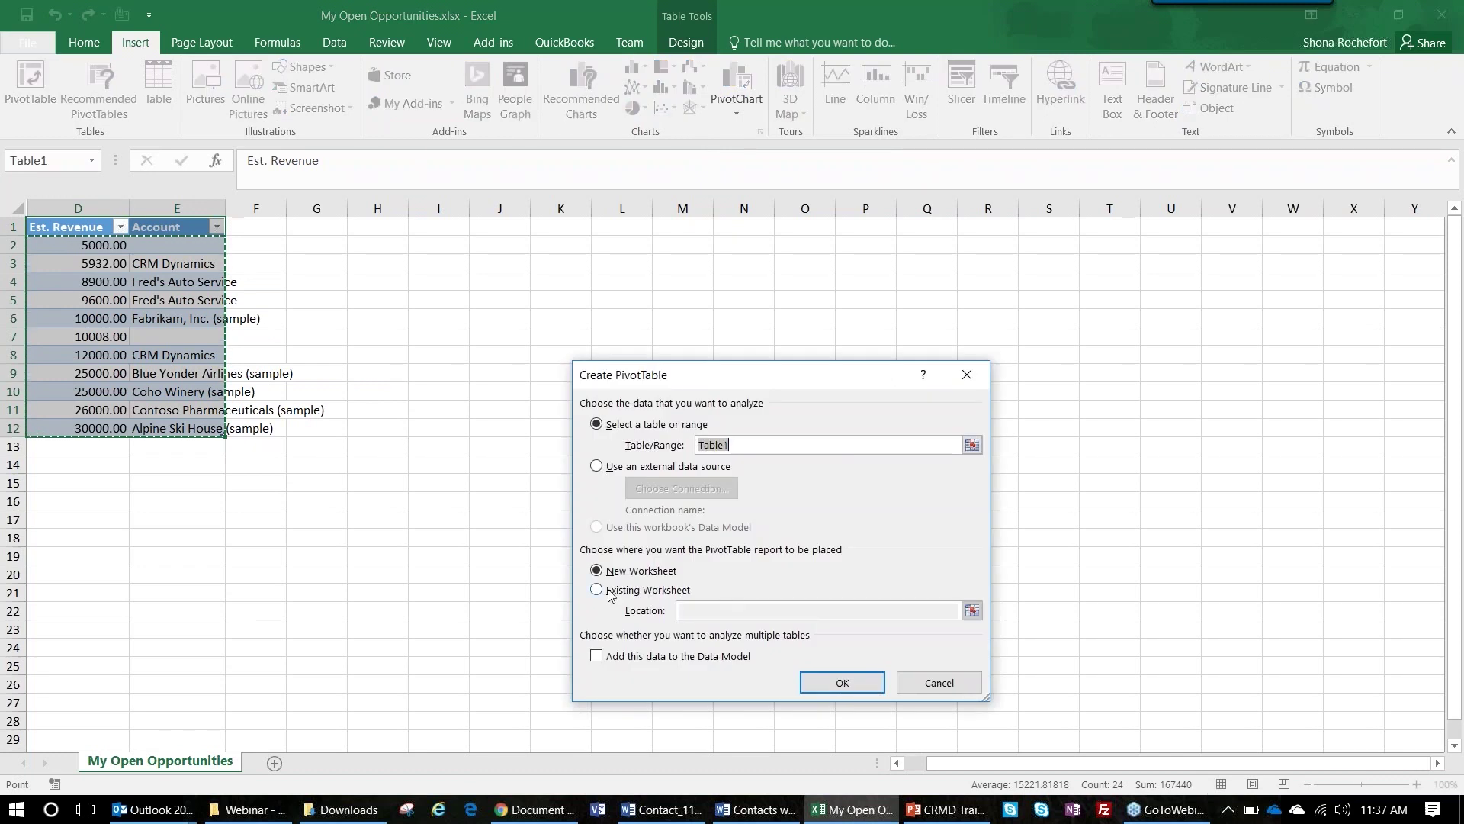
{"action": "left_click", "coordinate": [607, 590]}
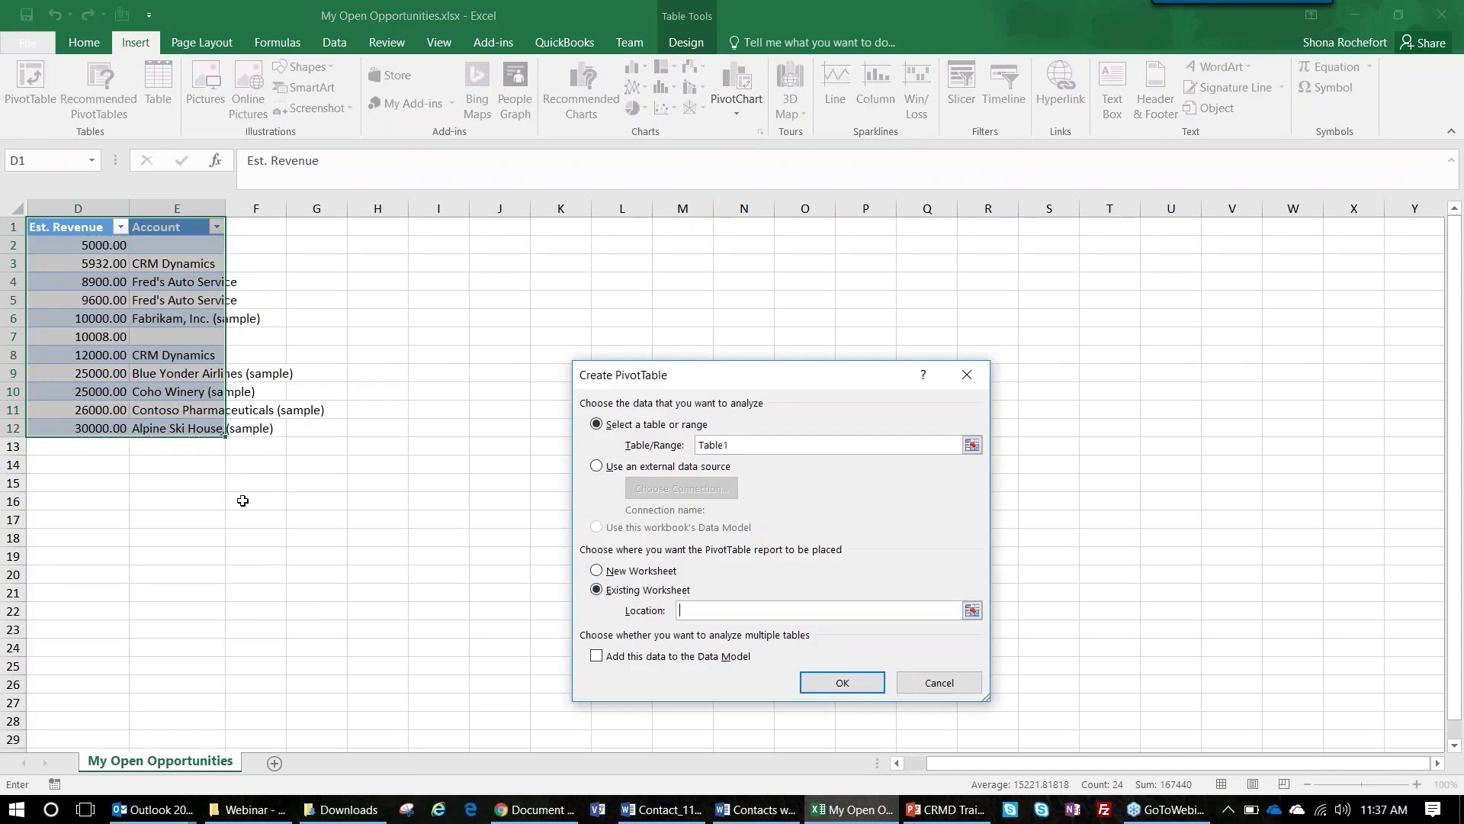
{"action": "left_click", "coordinate": [115, 488]}
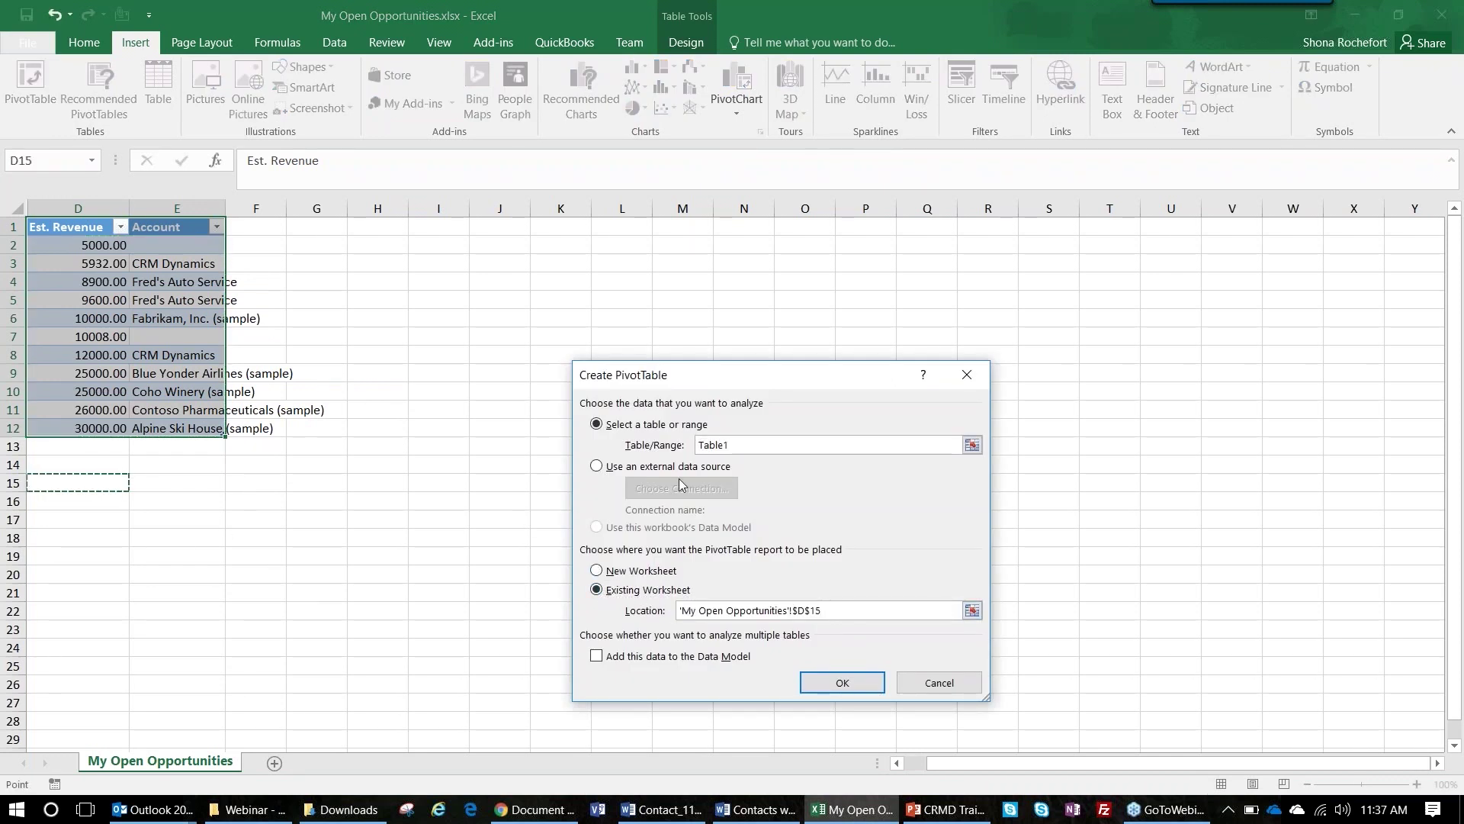
{"action": "left_click", "coordinate": [839, 683]}
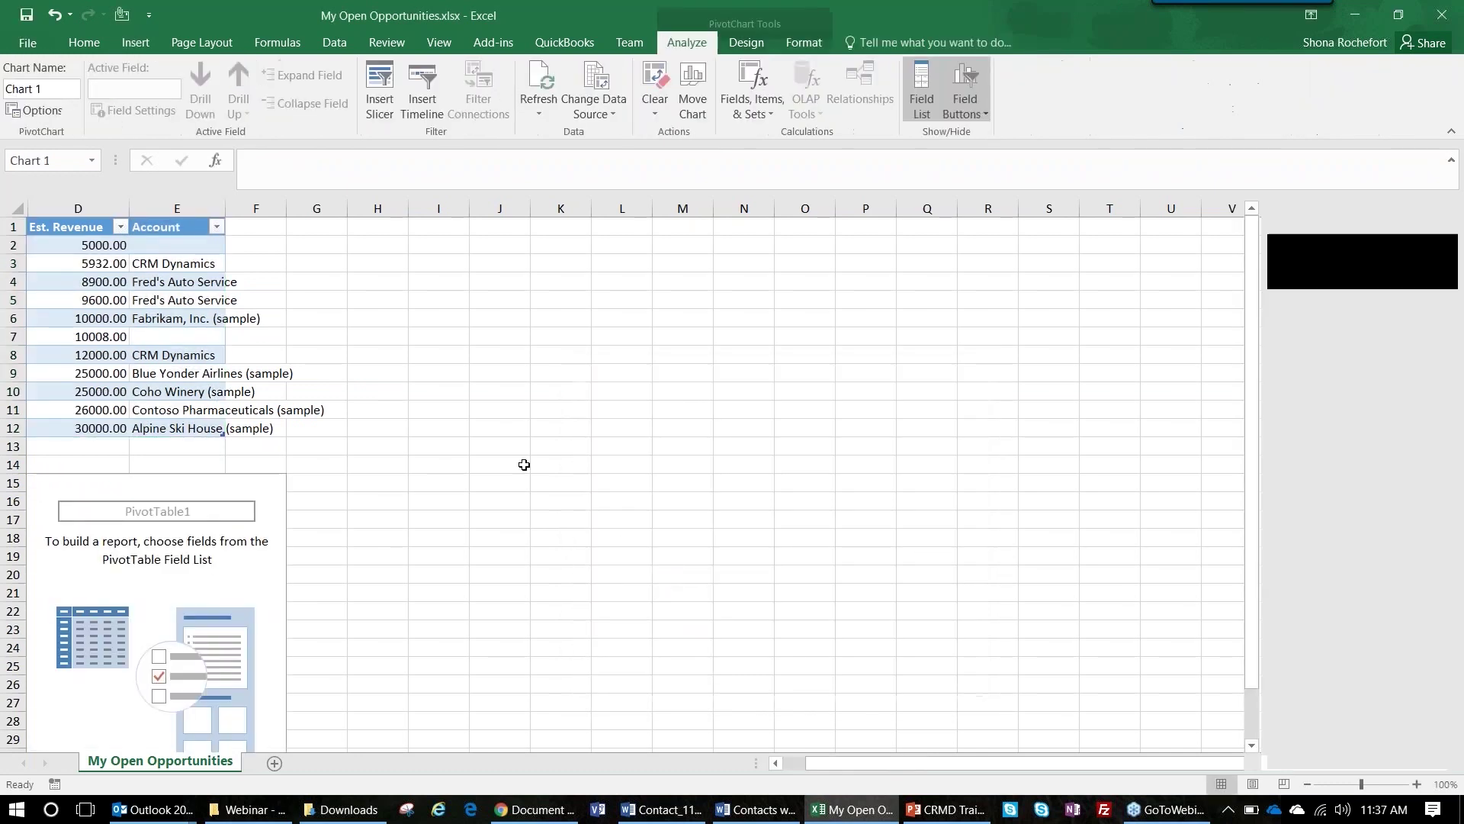
Move the empty PivotChart closer to the PivotTable and add the Account and Est. Revenue fields to it.
{"action": "left_click_drag", "start_coordinate": [602, 467], "coordinate": [490, 532]}
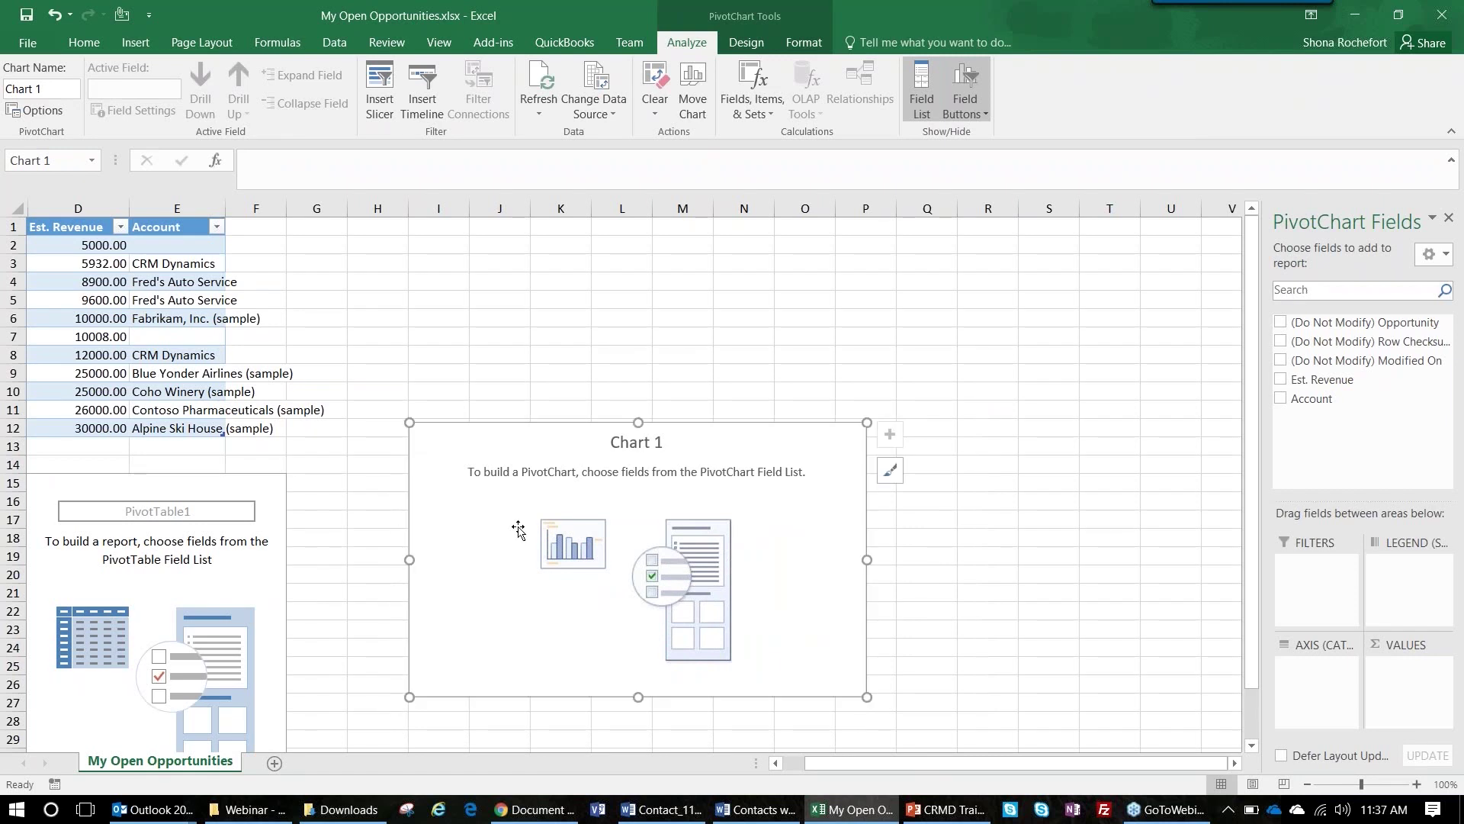
{"action": "left_click", "coordinate": [1281, 398]}
{"action": "left_click", "coordinate": [1281, 379]}
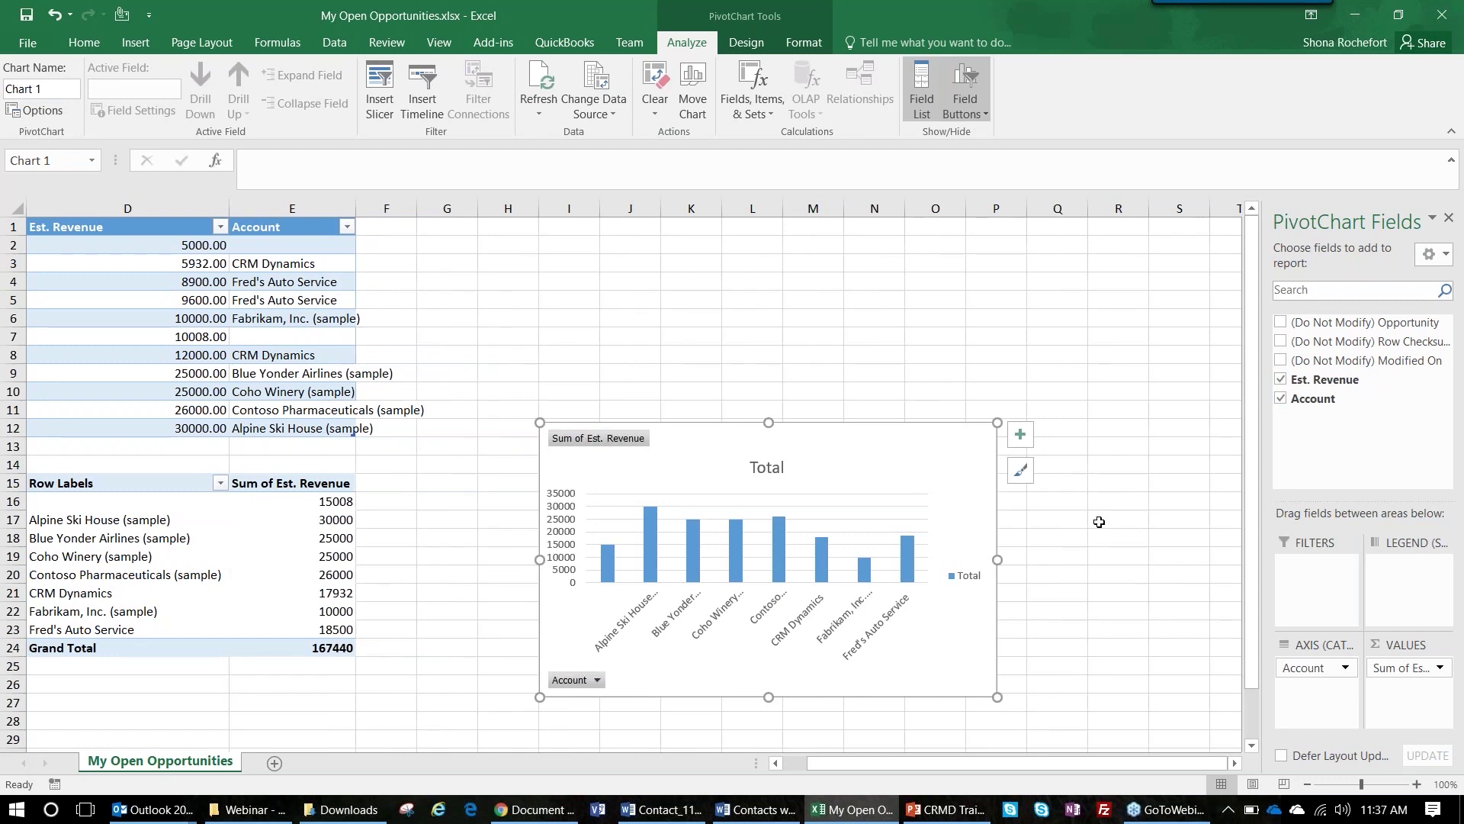
{"action": "scroll", "coordinate": [1118, 551], "scroll_direction": "down", "scroll_amount": 1}
{"action": "scroll", "coordinate": [1024, 549], "scroll_direction": "up", "scroll_amount": 1}
{"action": "left_click", "coordinate": [651, 379]}
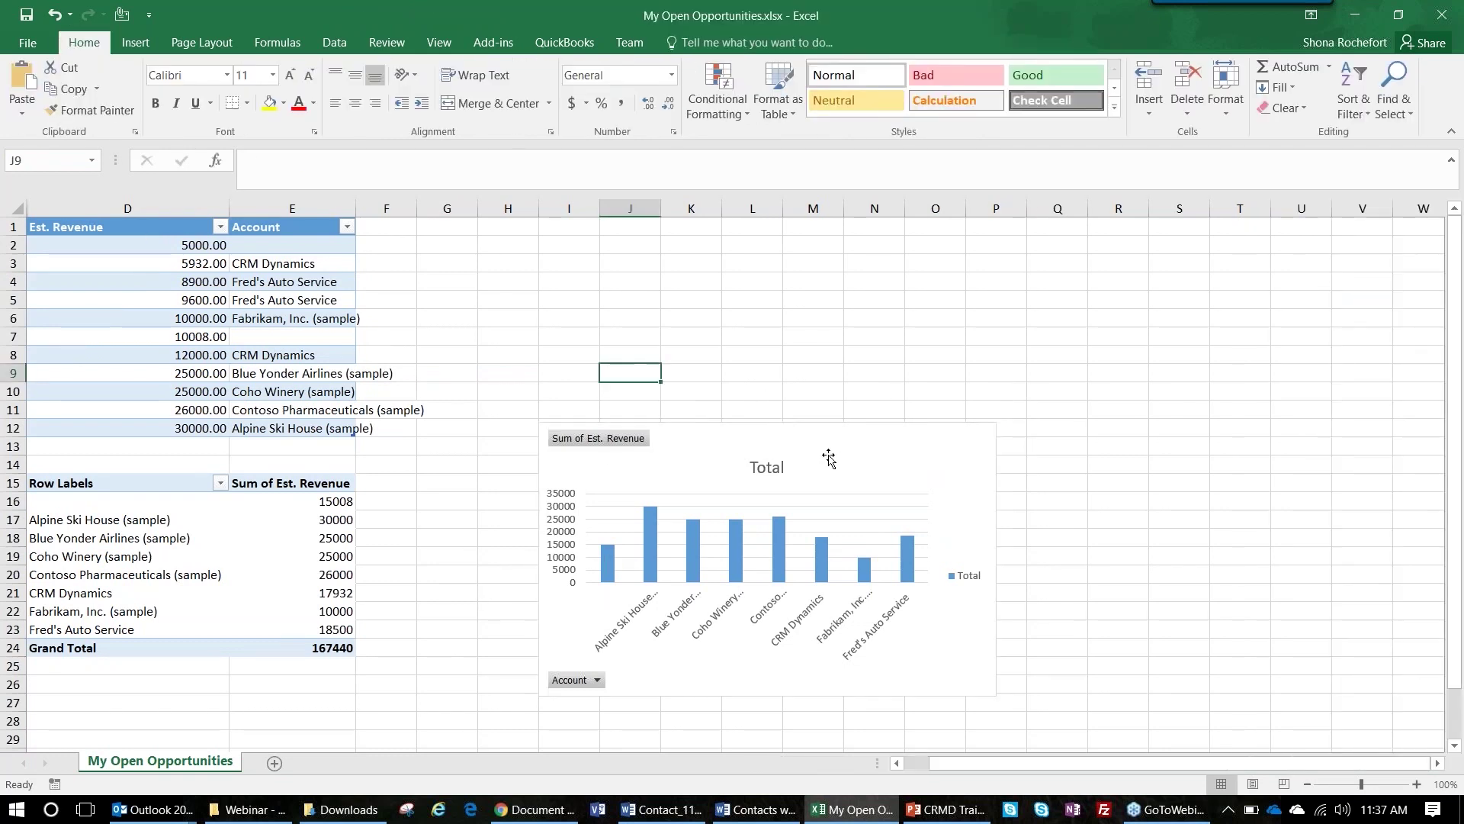
Add axis titles to the PivotChart and set the horizontal axis title to "Company".
{"action": "left_click", "coordinate": [837, 454]}
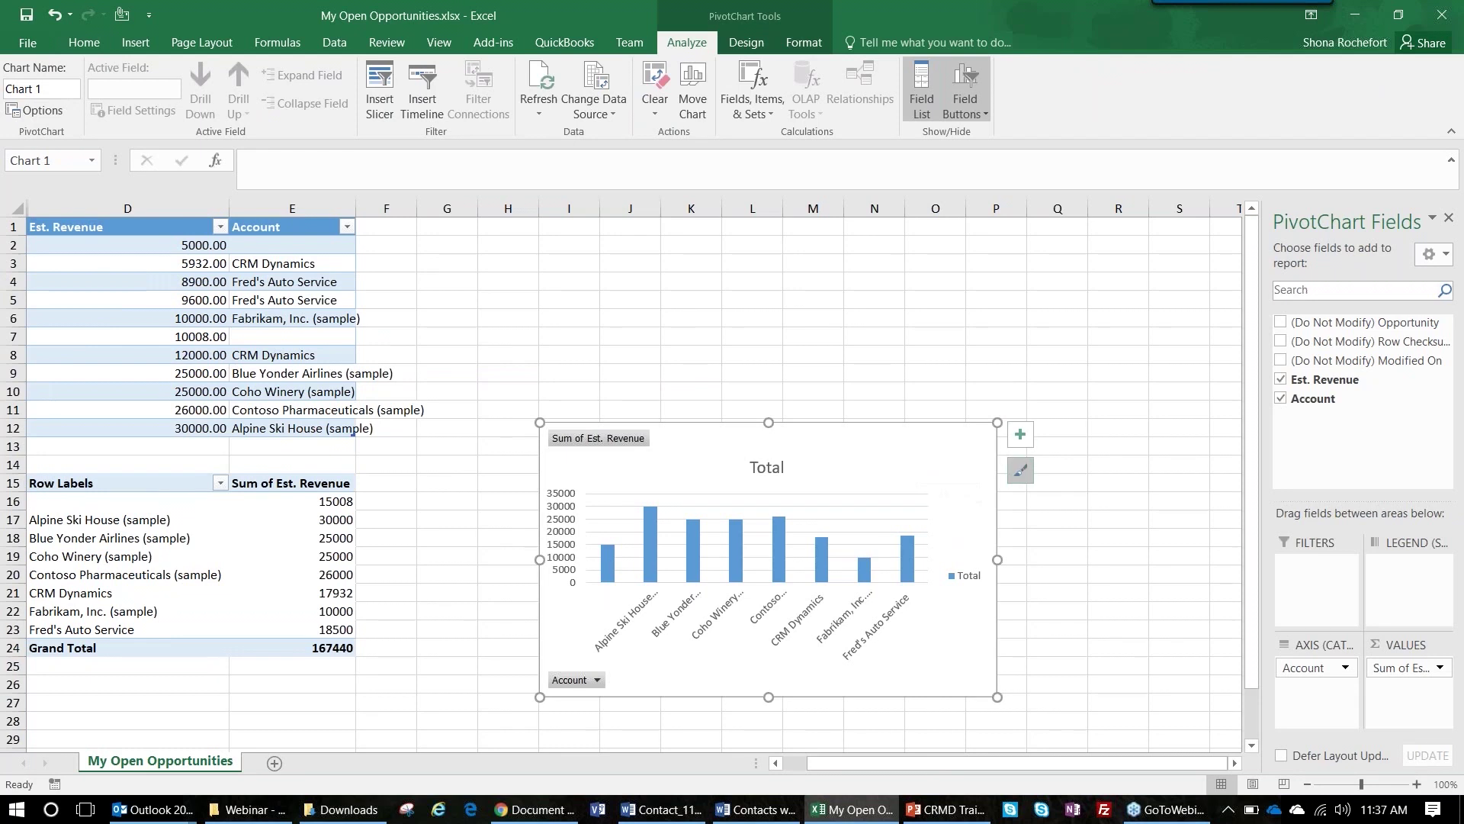
{"action": "left_click", "coordinate": [1020, 434]}
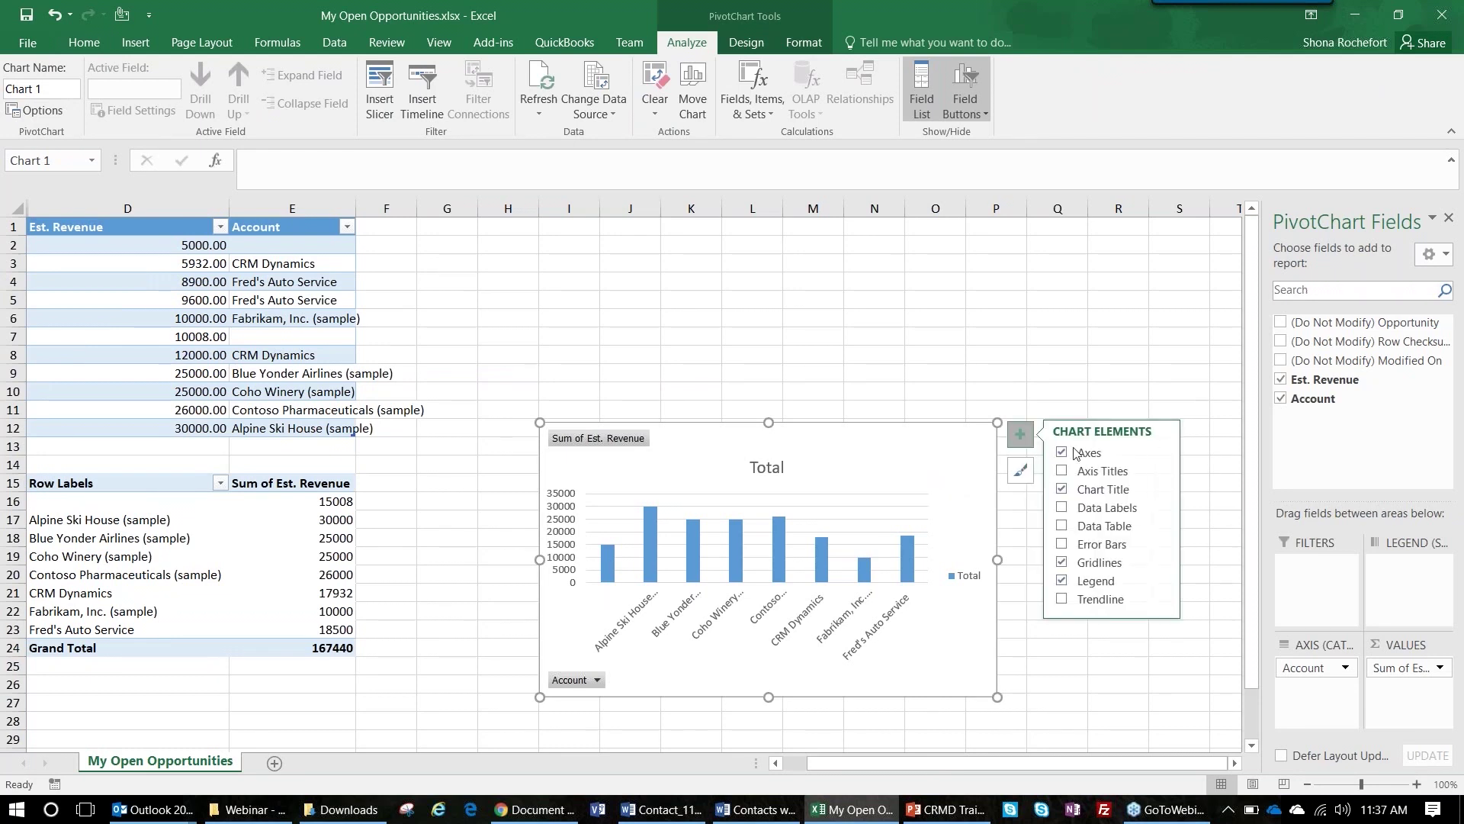
{"action": "left_click", "coordinate": [1082, 472]}
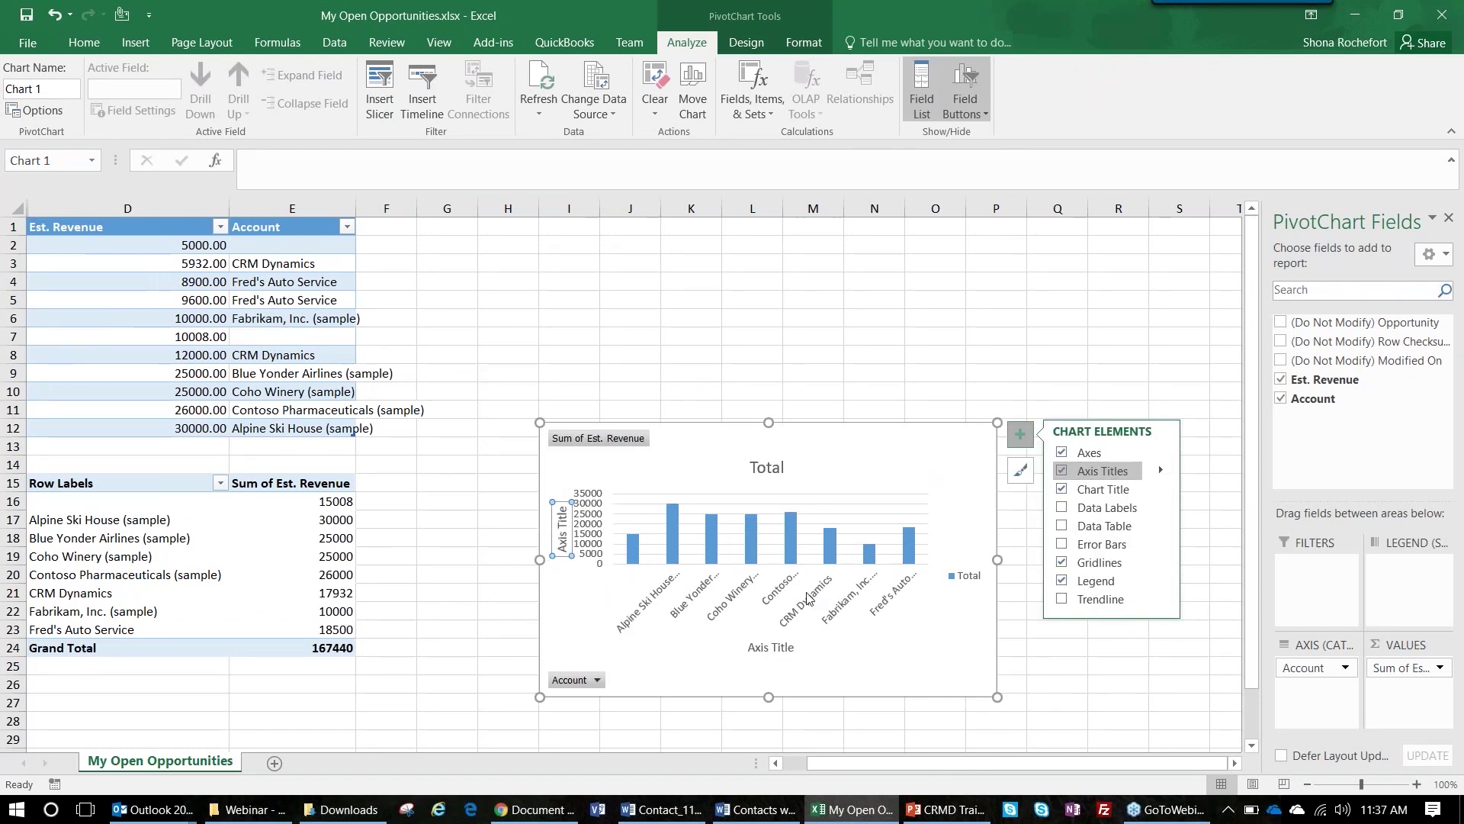
{"action": "left_click", "coordinate": [759, 647]}
{"action": "double_click", "coordinate": [758, 648]}
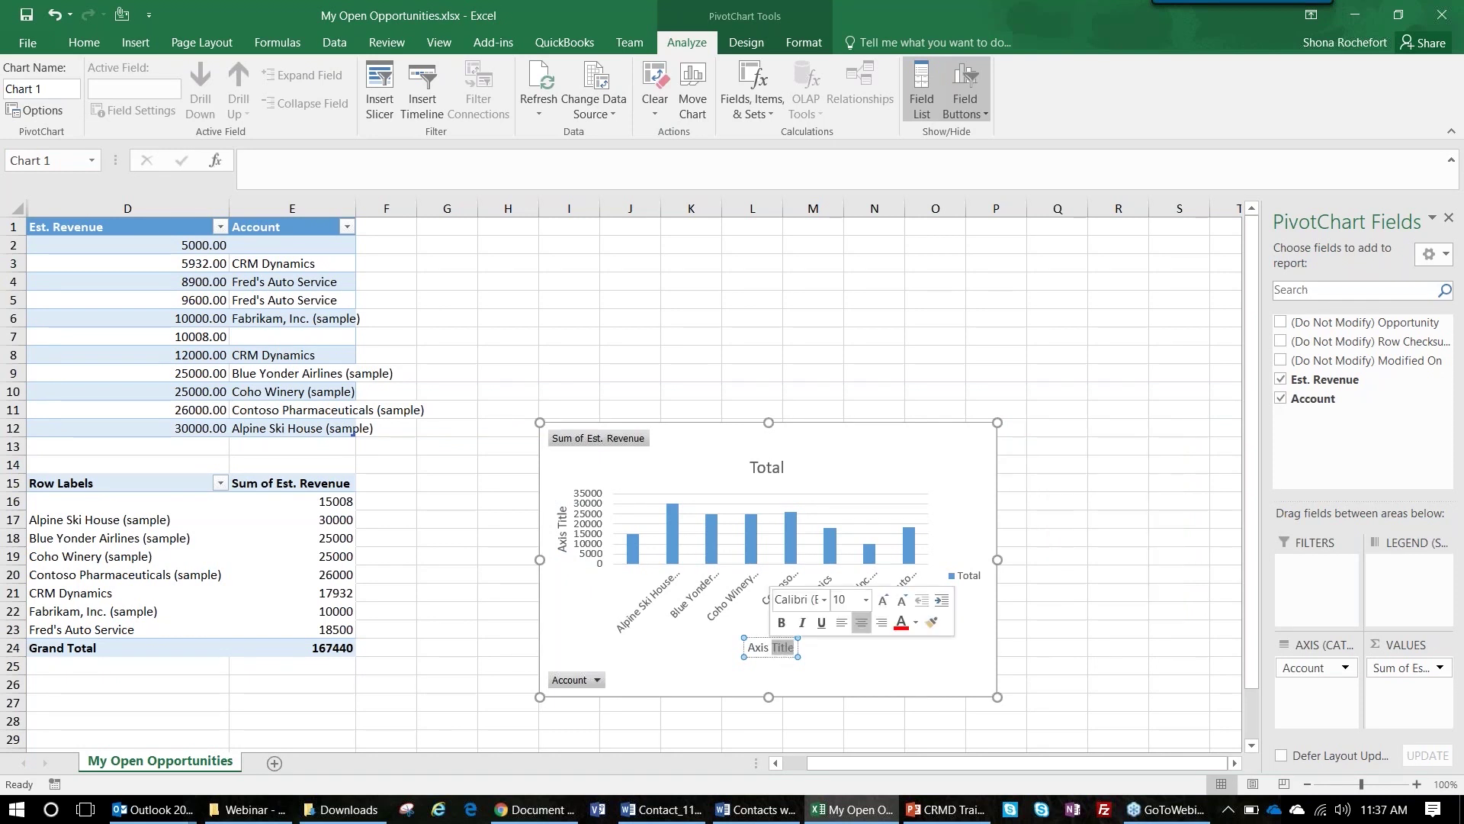
{"action": "triple_click", "coordinate": [783, 649]}
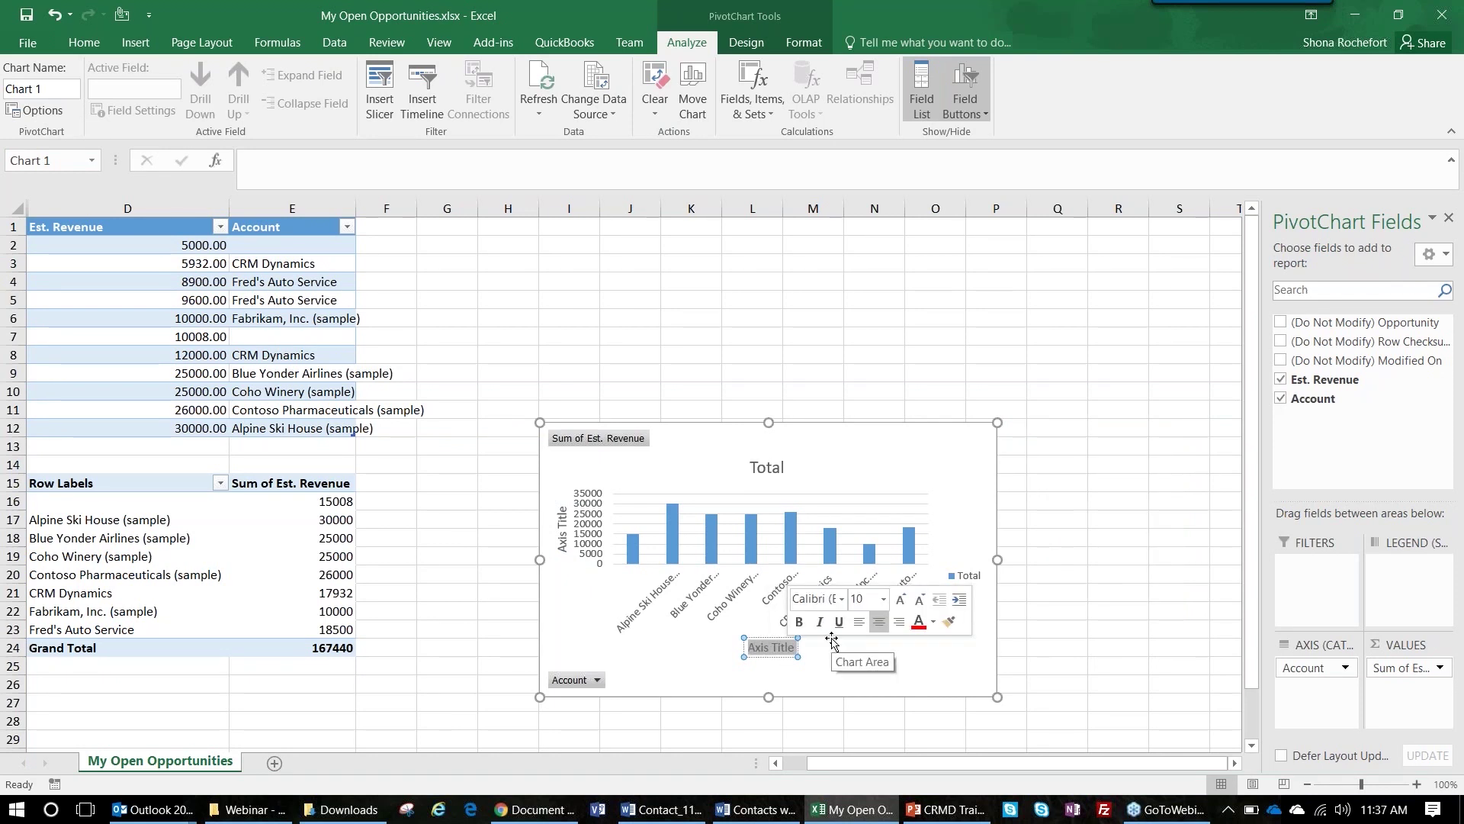
{"action": "type", "text": "C"}
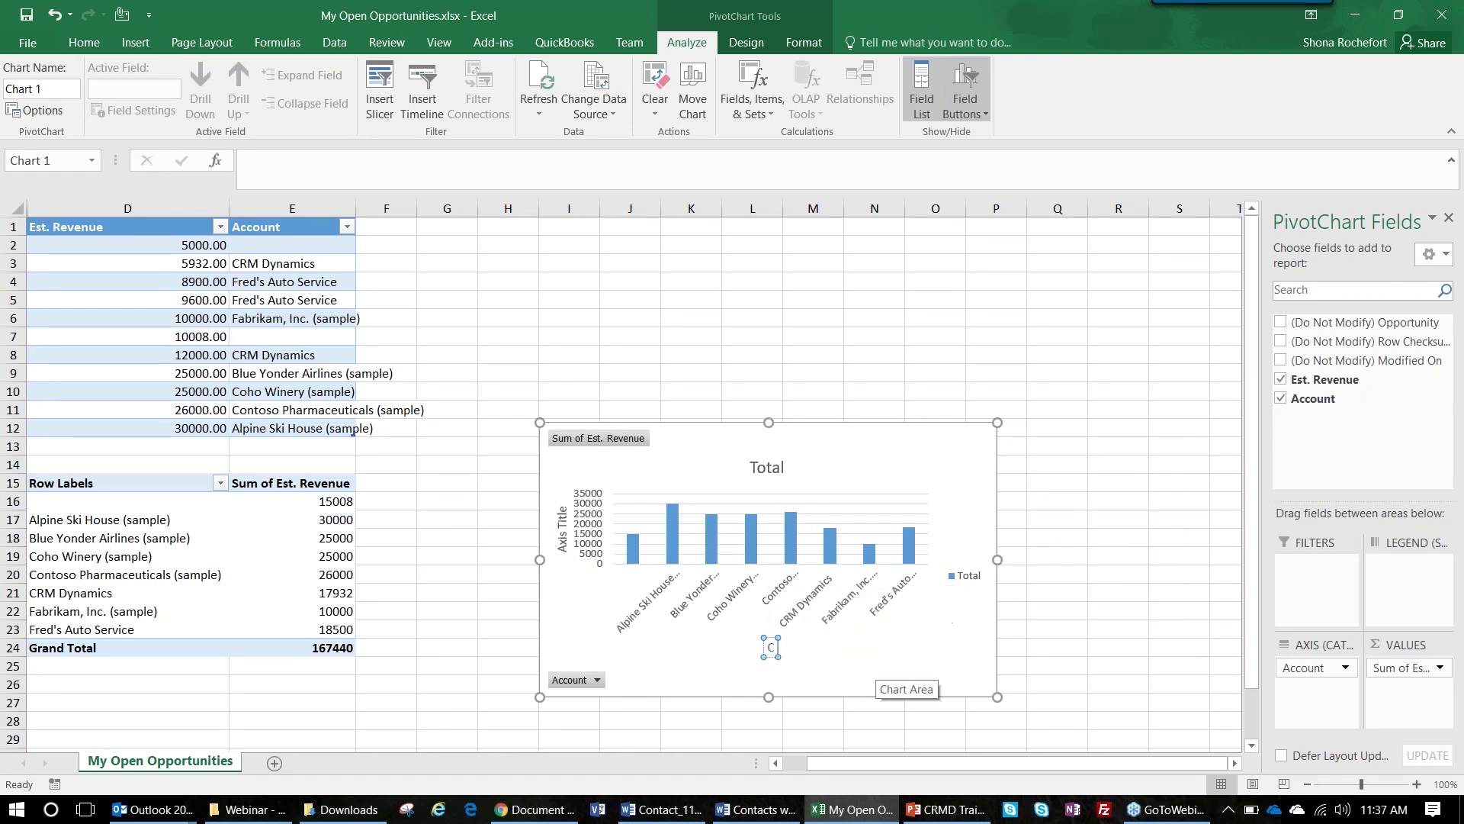
{"action": "type", "text": "ompany"}
Set the PivotChart's vertical axis title to "Est Rev".
{"action": "left_click", "coordinate": [562, 524]}
{"action": "triple_click", "coordinate": [562, 524]}
{"action": "type", "text": "Est Rev"}
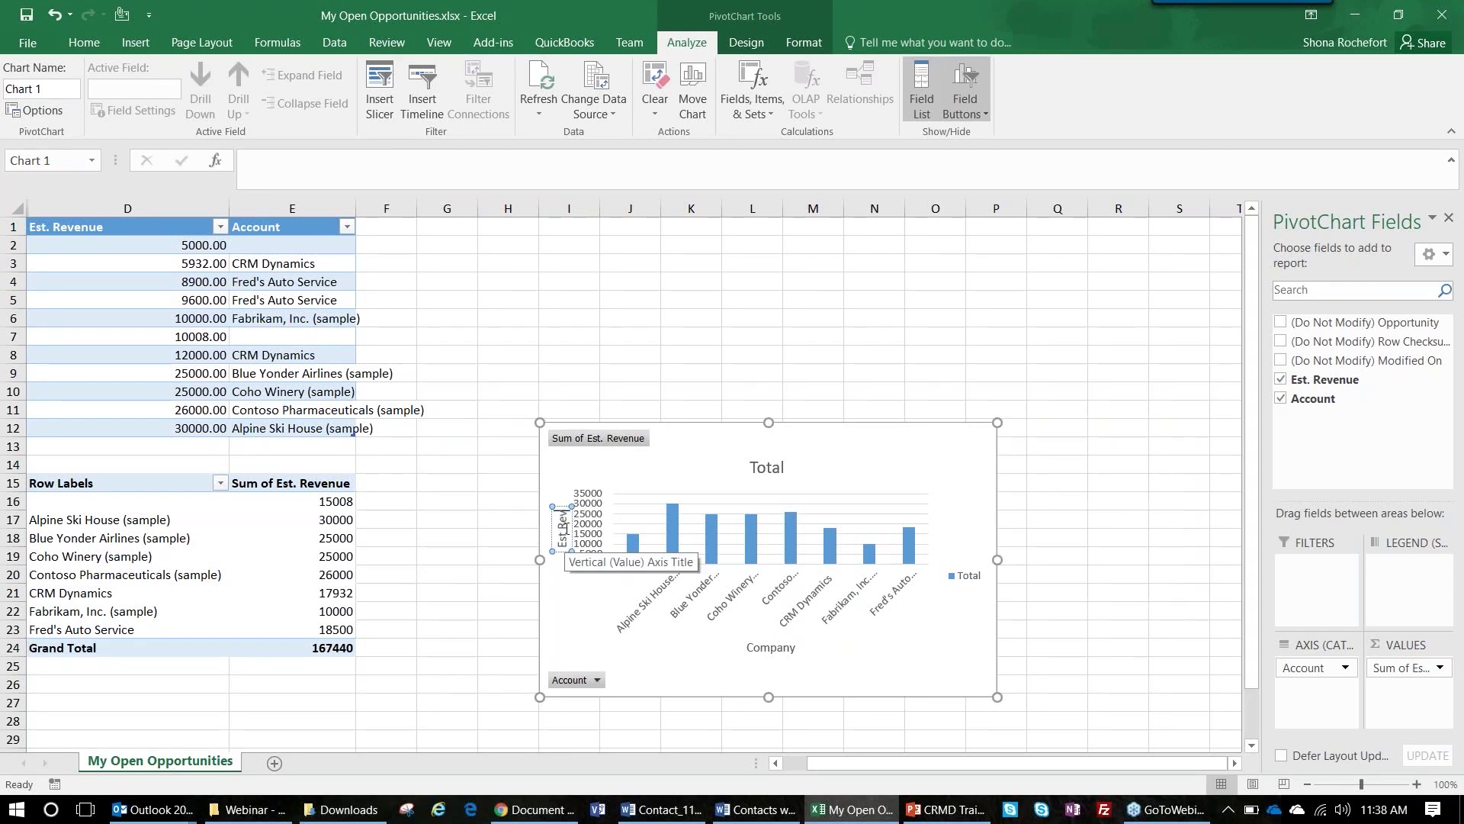
Change the PivotChart's main title to "Total Est Rev".
{"action": "left_click", "coordinate": [781, 467]}
{"action": "left_click", "coordinate": [781, 467]}
{"action": "type", "text": "R"}
{"action": "key", "text": "BackSpace"}
{"action": "type", "text": "E"}
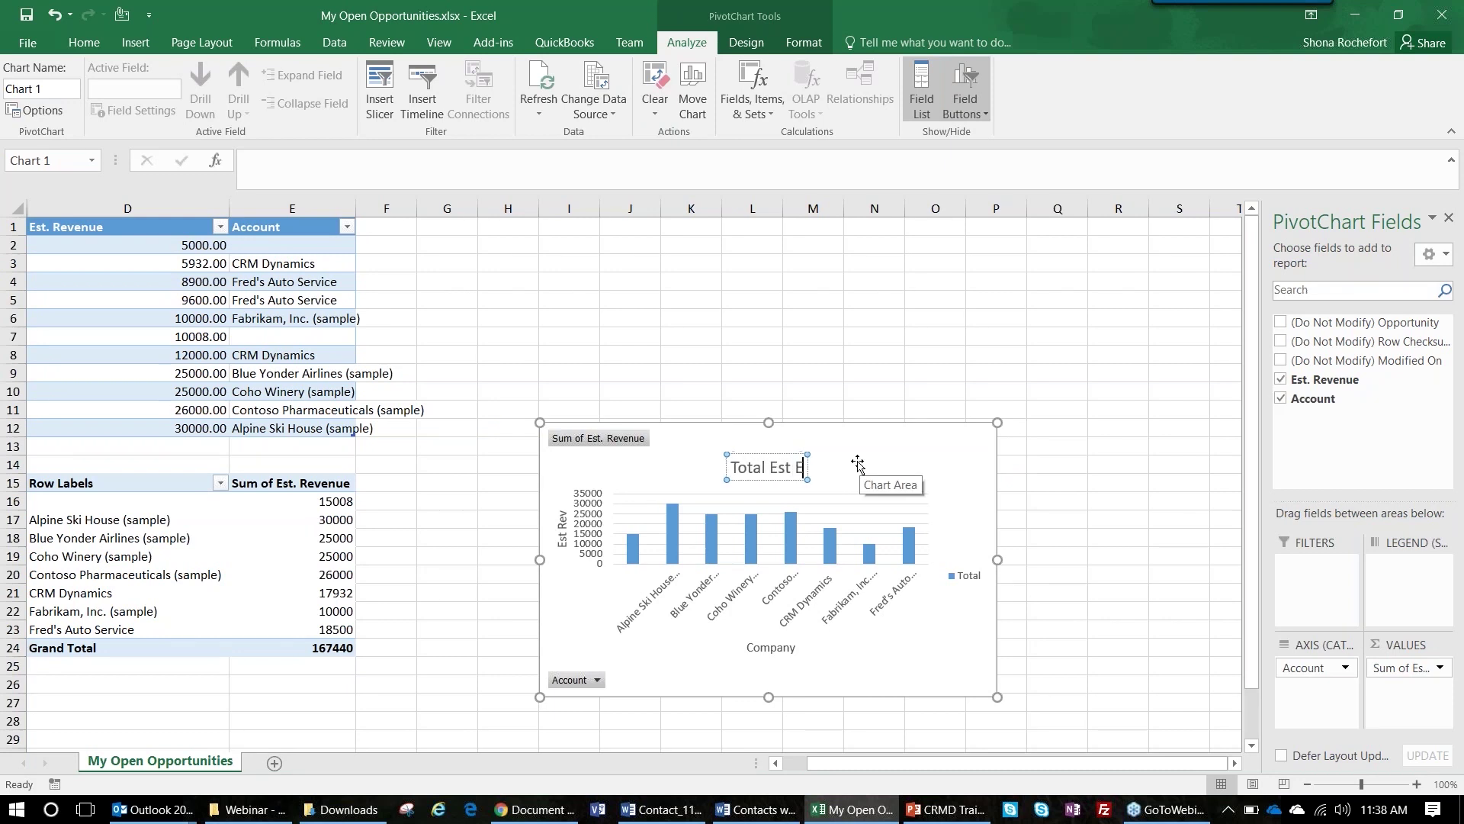
{"action": "key", "text": "BackSpace"}
{"action": "type", "text": "Rev"}
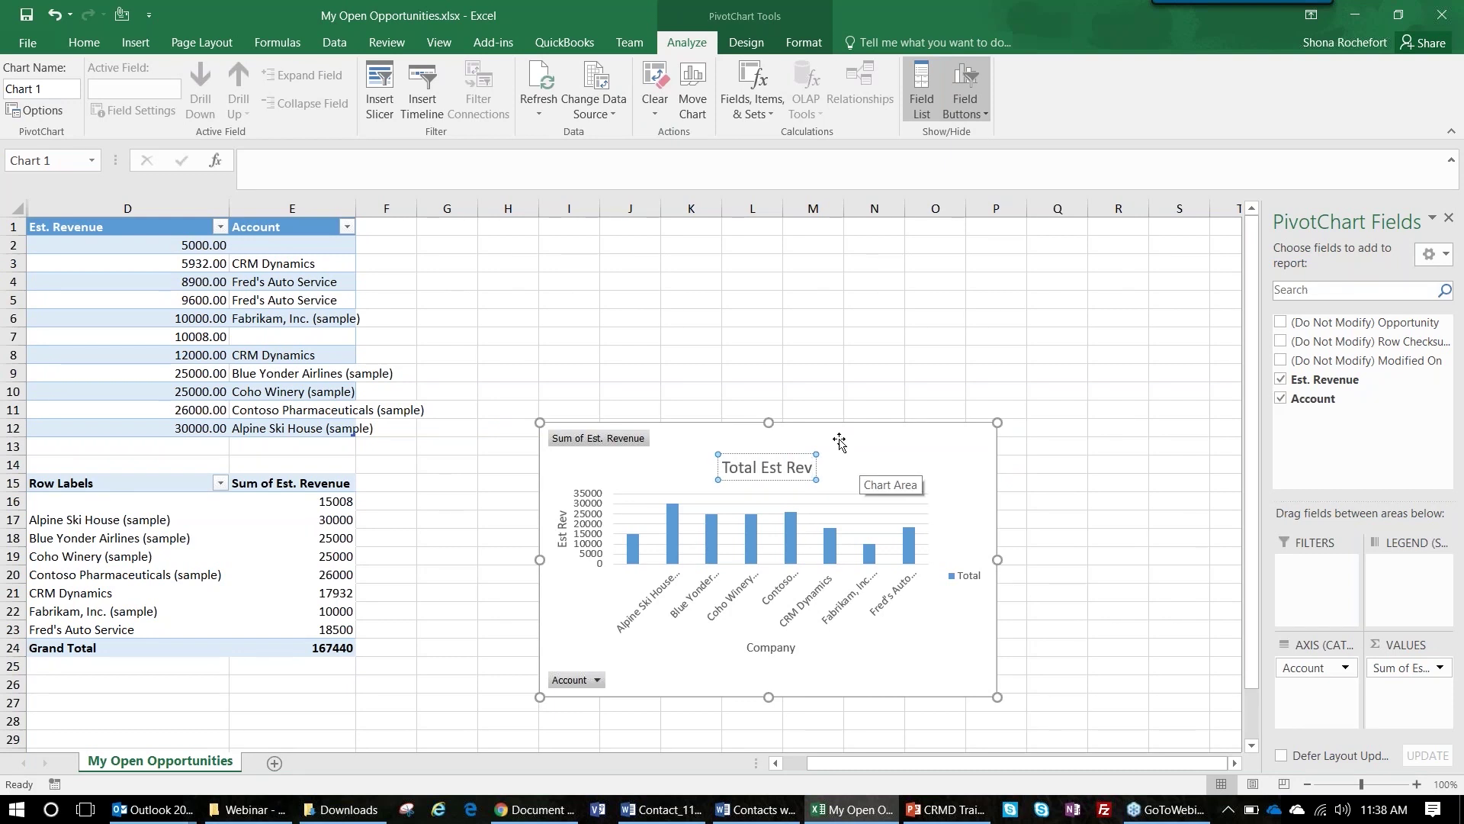
Save the My Open Opportunities workbook with its finished PivotChart and close it.
{"action": "left_click", "coordinate": [813, 373]}
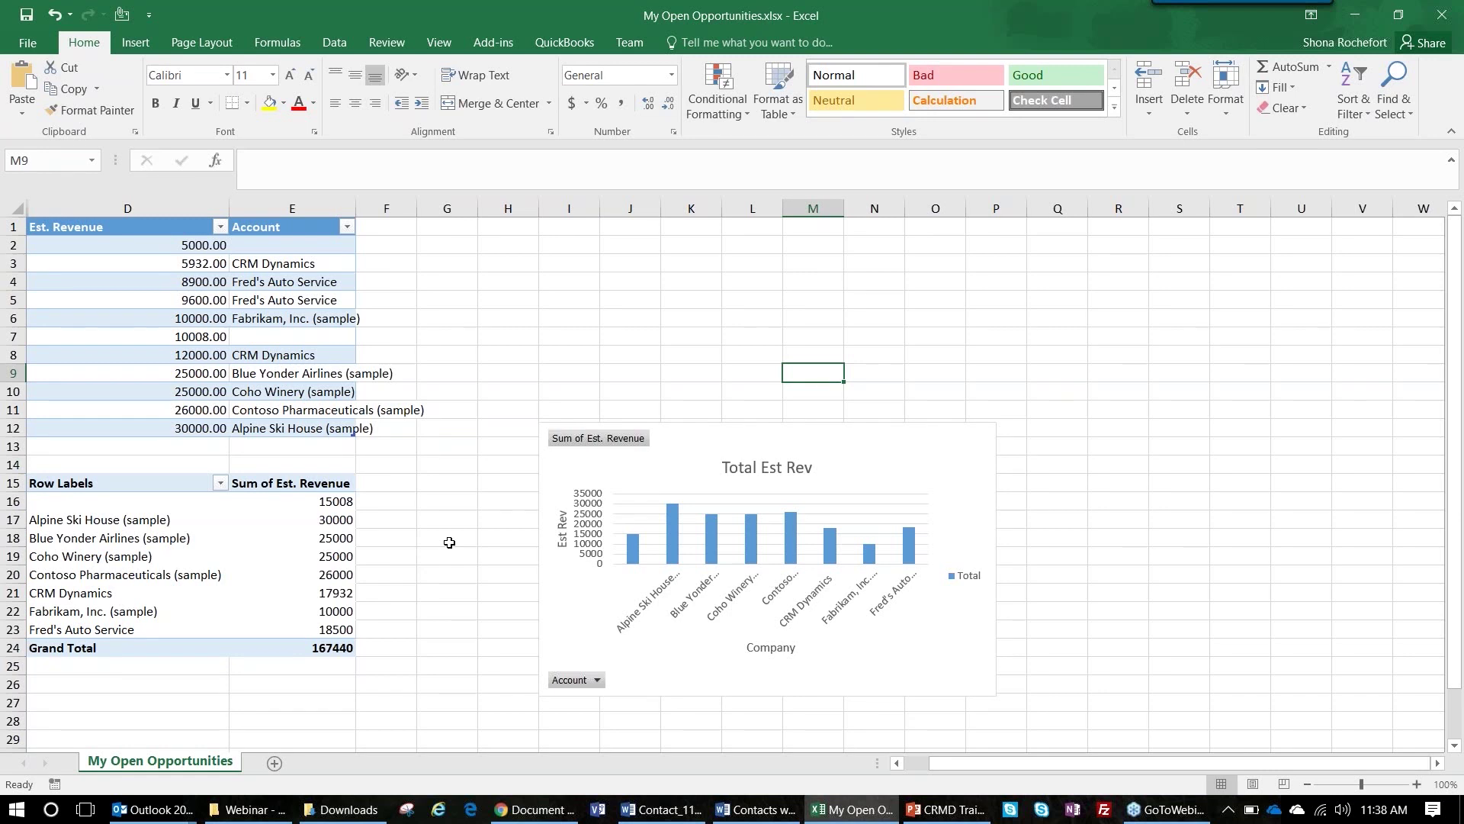
{"action": "left_click", "coordinate": [25, 23]}
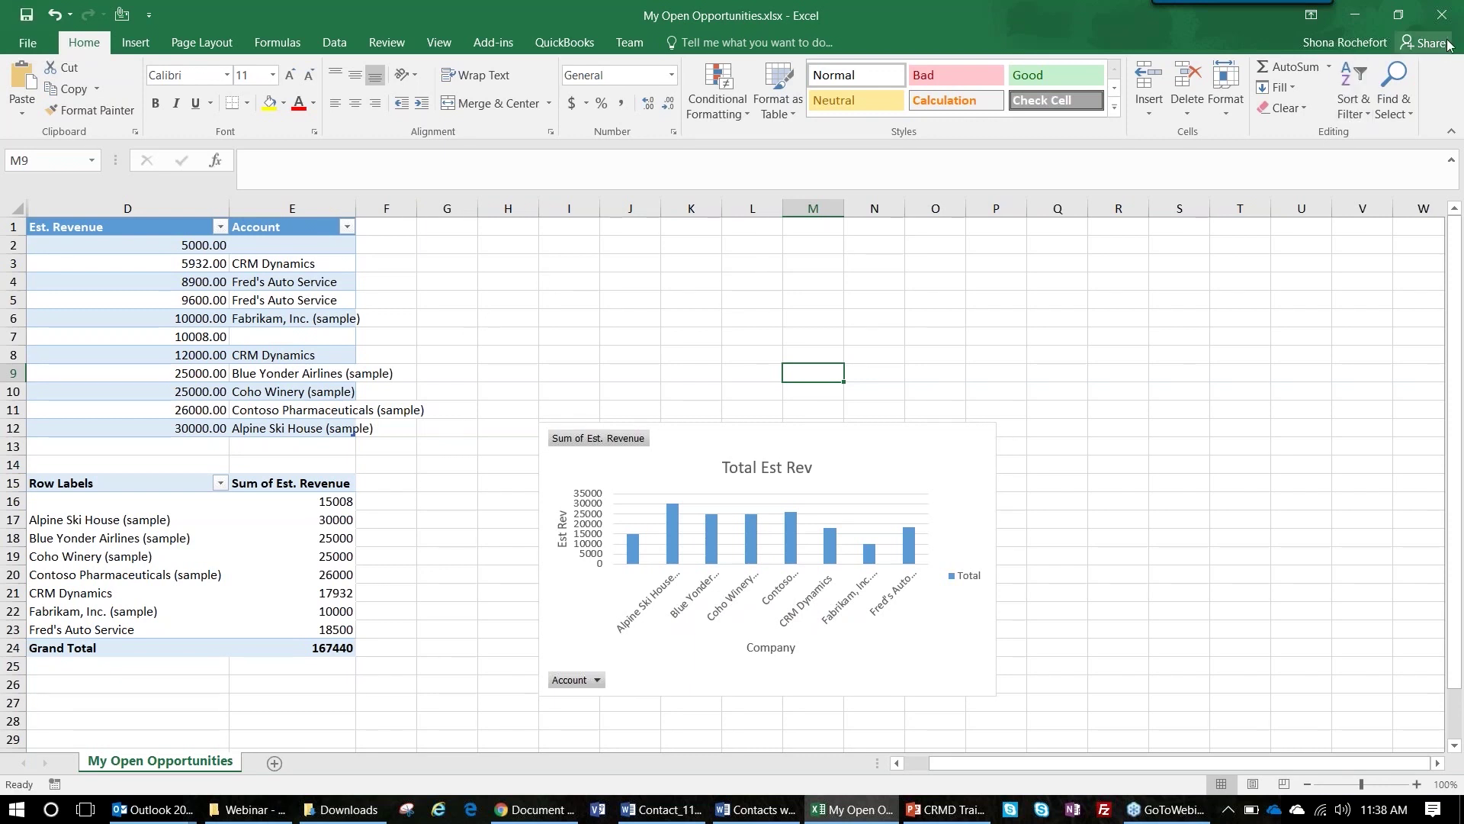
{"action": "left_click", "coordinate": [1444, 17]}
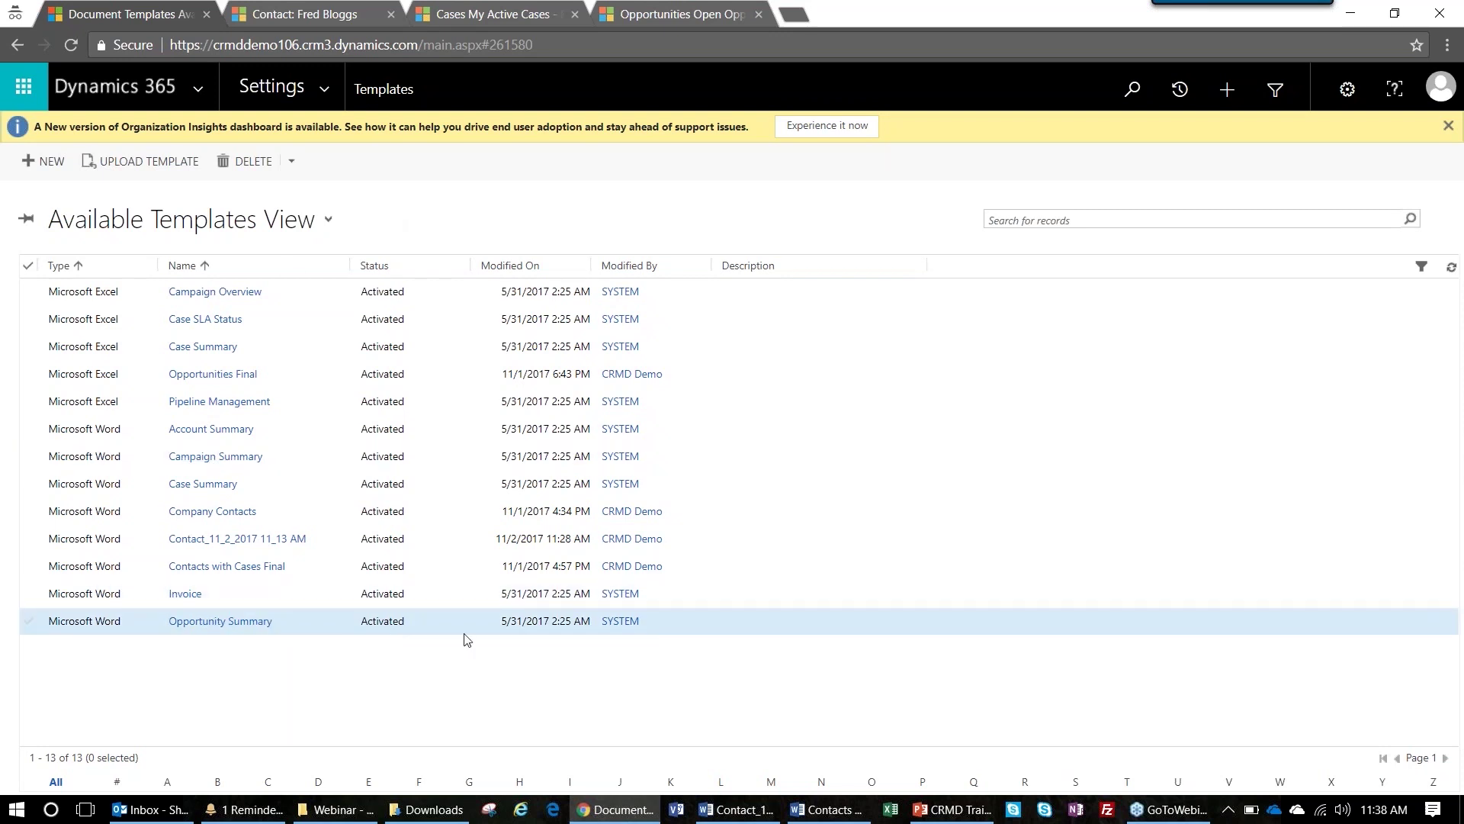
Upload My Open Opportunities.xlsx as a new document template in the Dynamics 365 template list.
{"action": "left_click", "coordinate": [141, 161]}
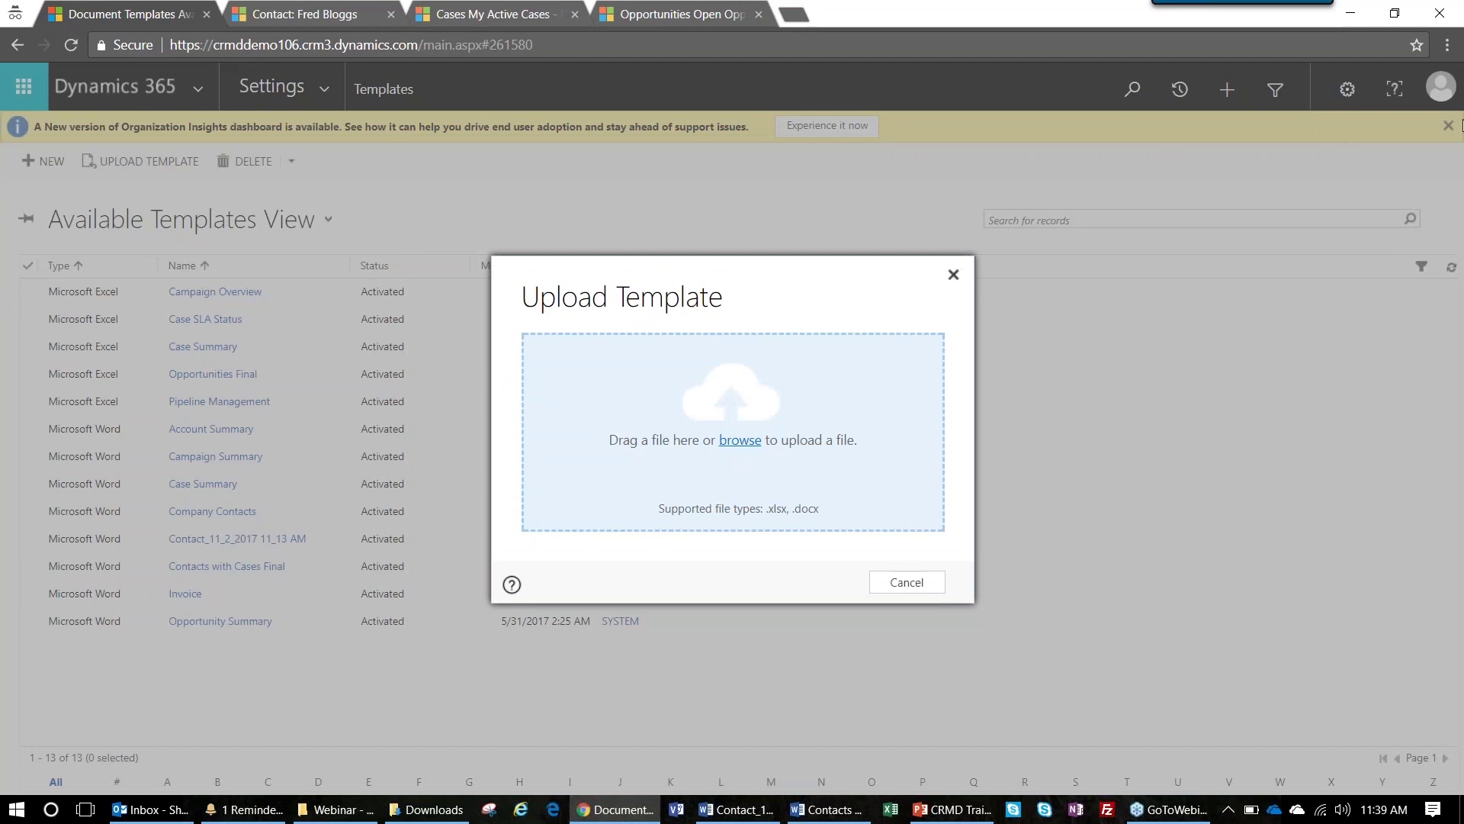
{"action": "left_click_drag", "start_coordinate": [1463, 305], "coordinate": [770, 488]}
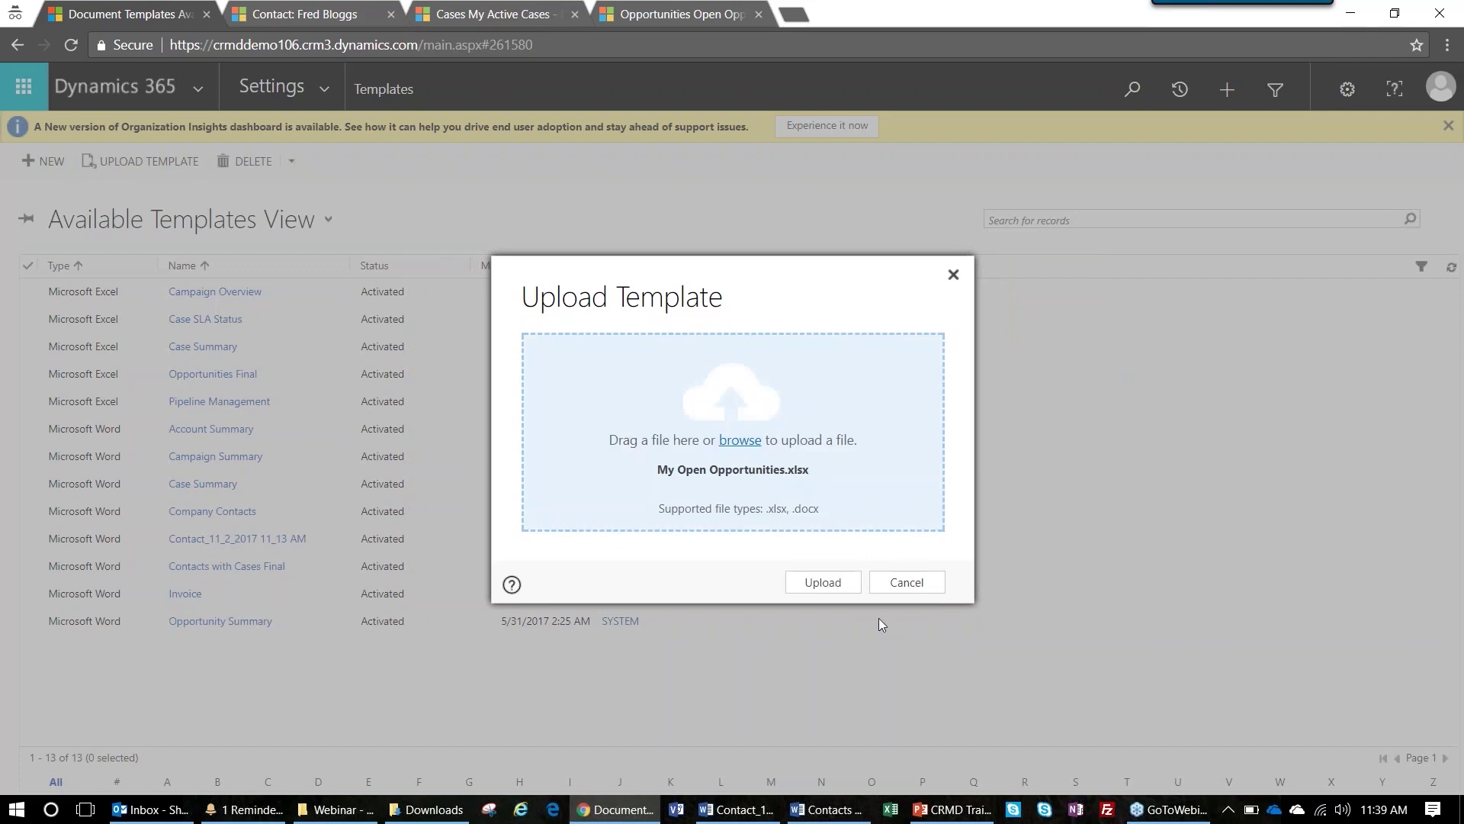
{"action": "left_click", "coordinate": [815, 584]}
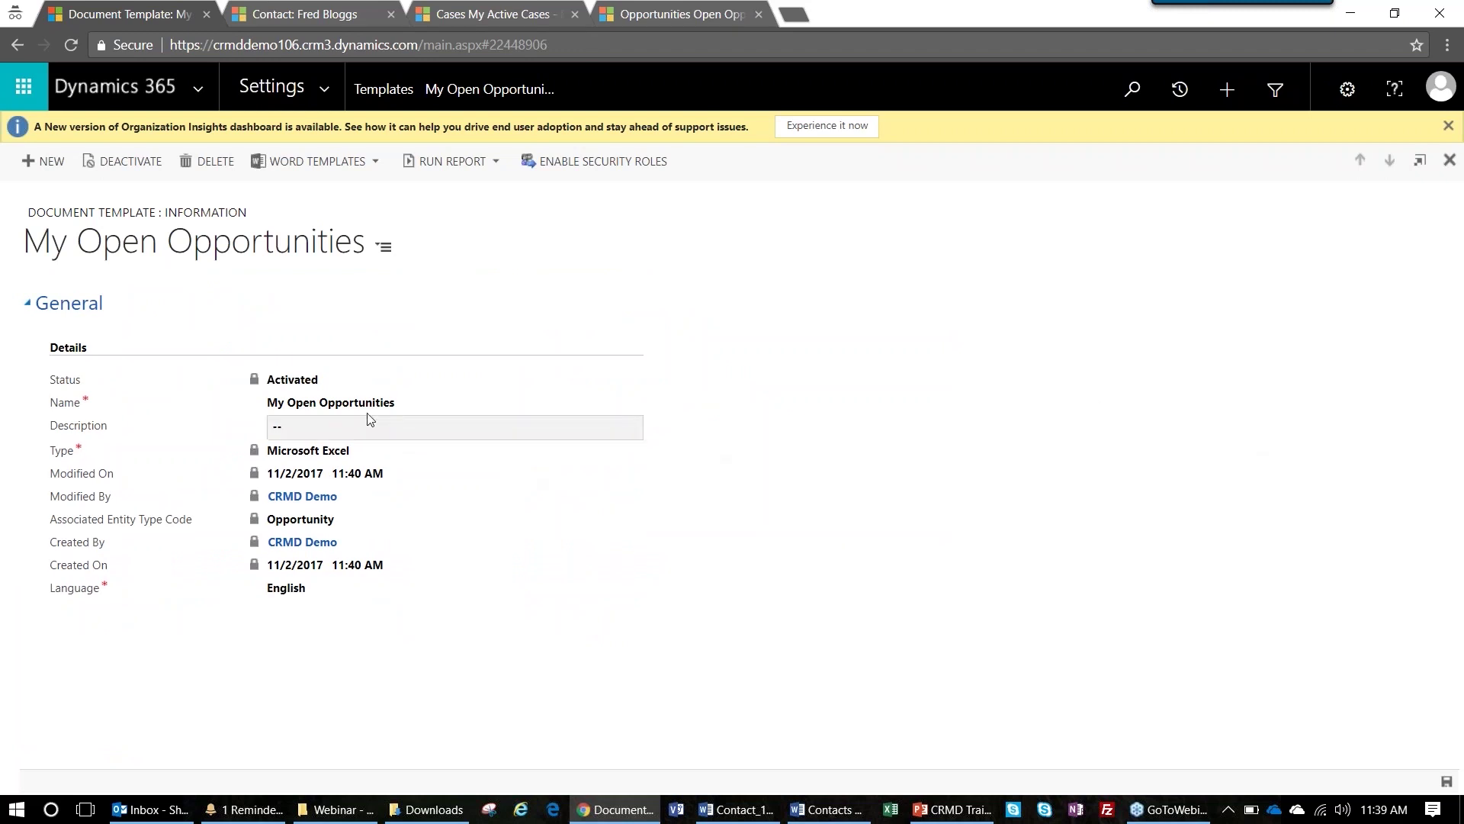
{"action": "left_click", "coordinate": [305, 413]}
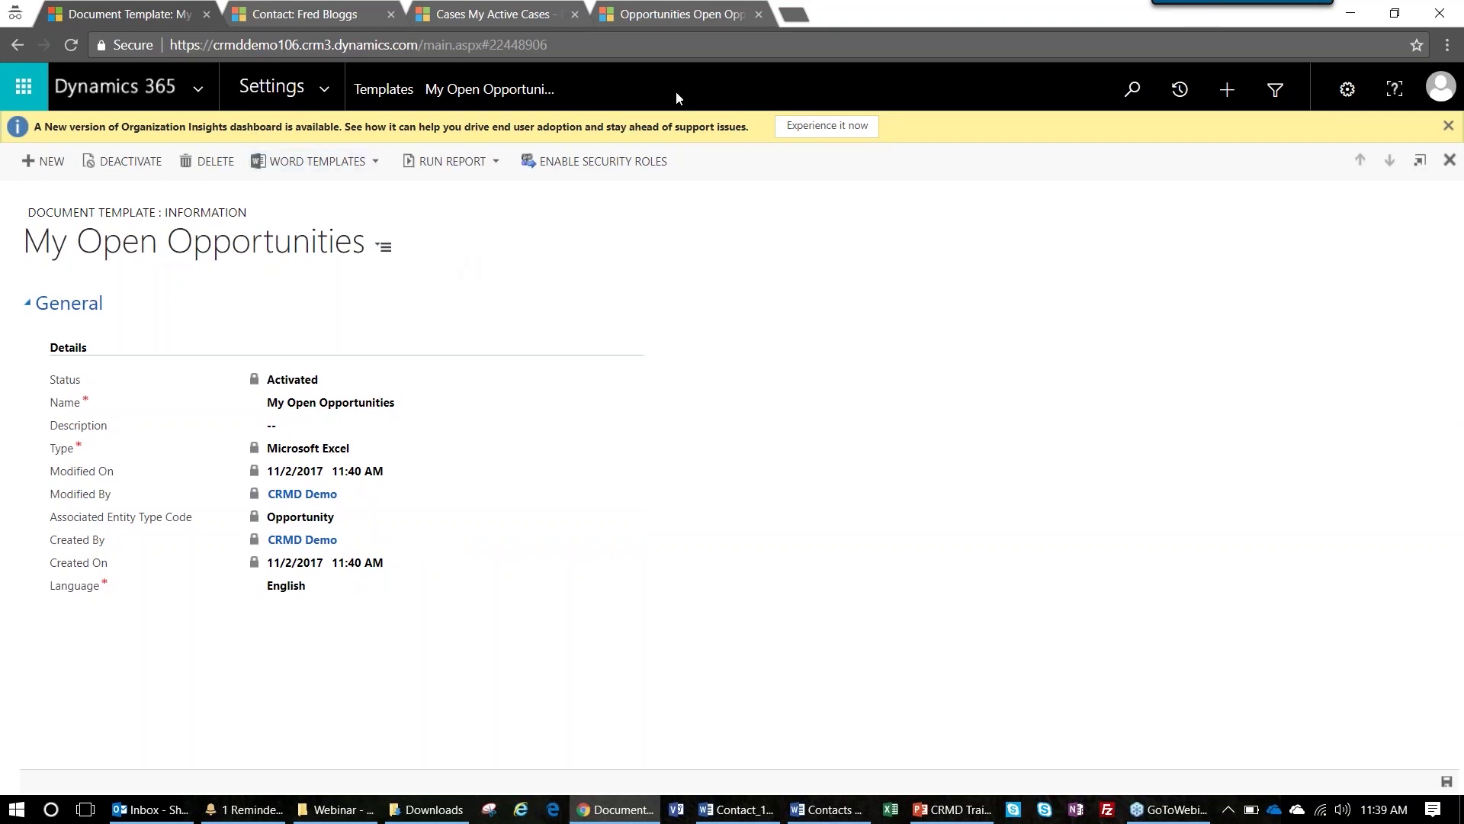
Return to the Sales opportunities list, refresh it, and compare the My Open Opportunities view with the Open Opportunities view.
{"action": "left_click", "coordinate": [702, 15]}
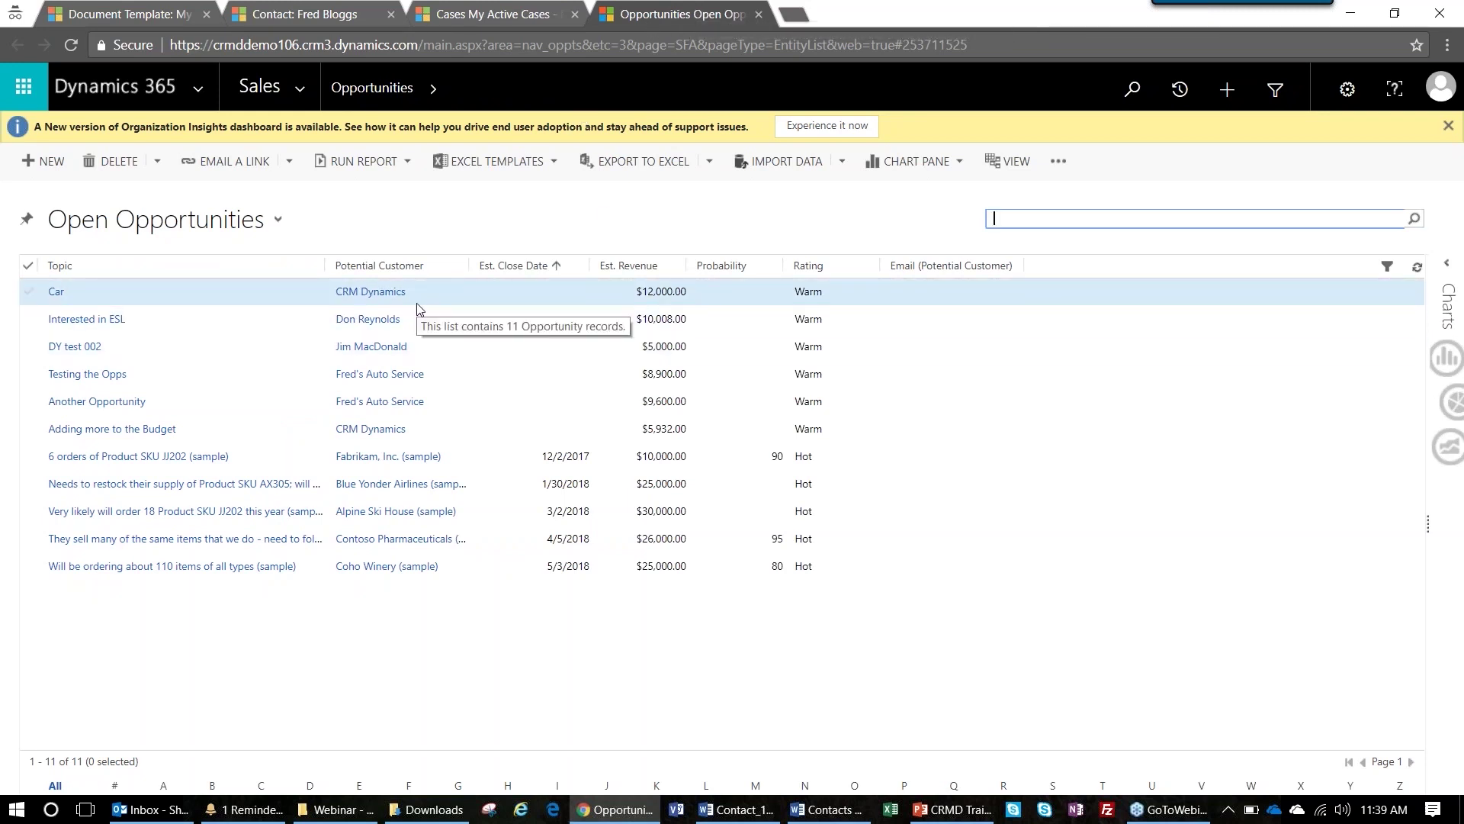
{"action": "key", "text": "F5"}
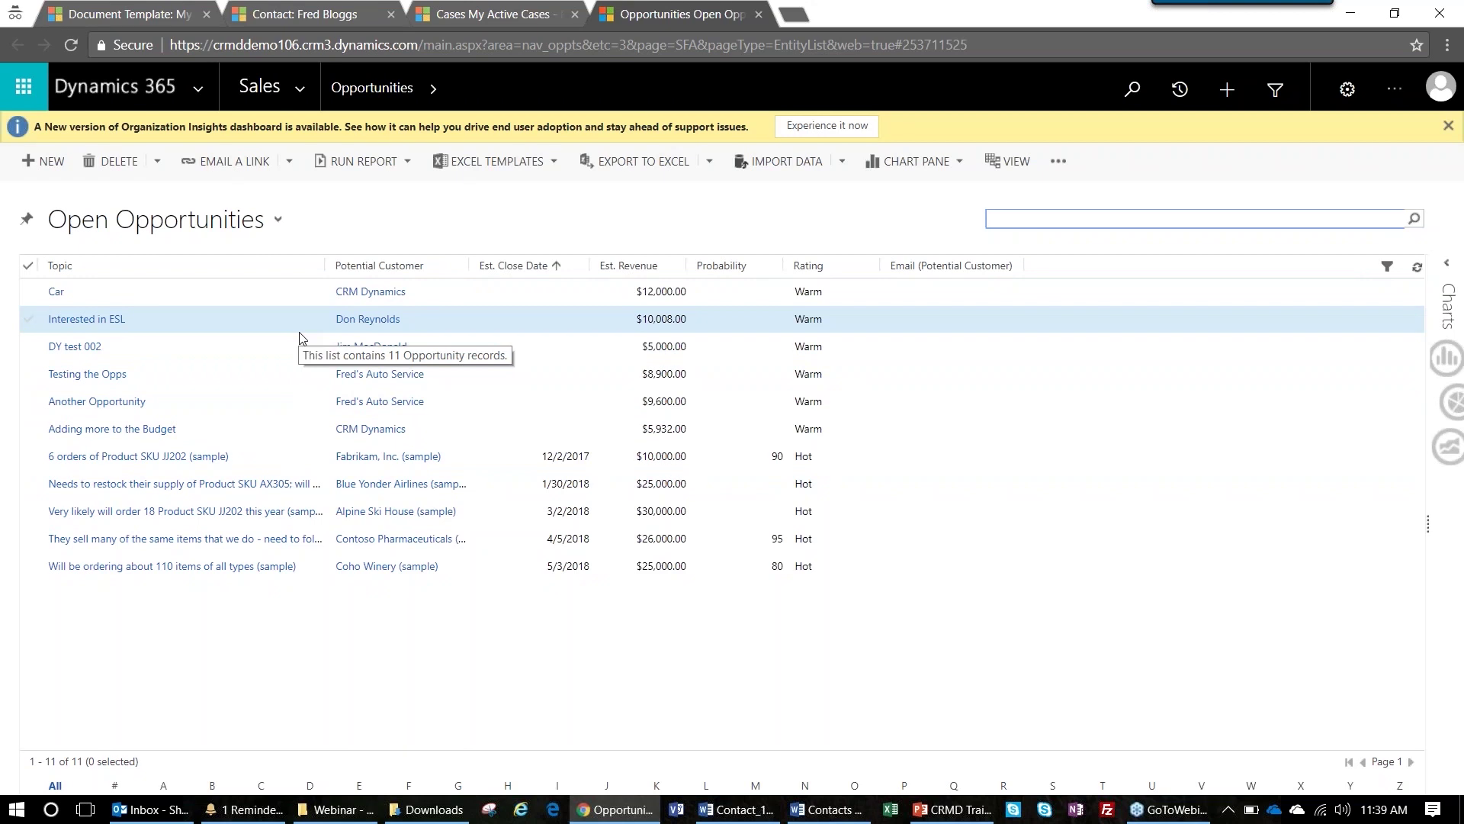
{"action": "left_click", "coordinate": [278, 220]}
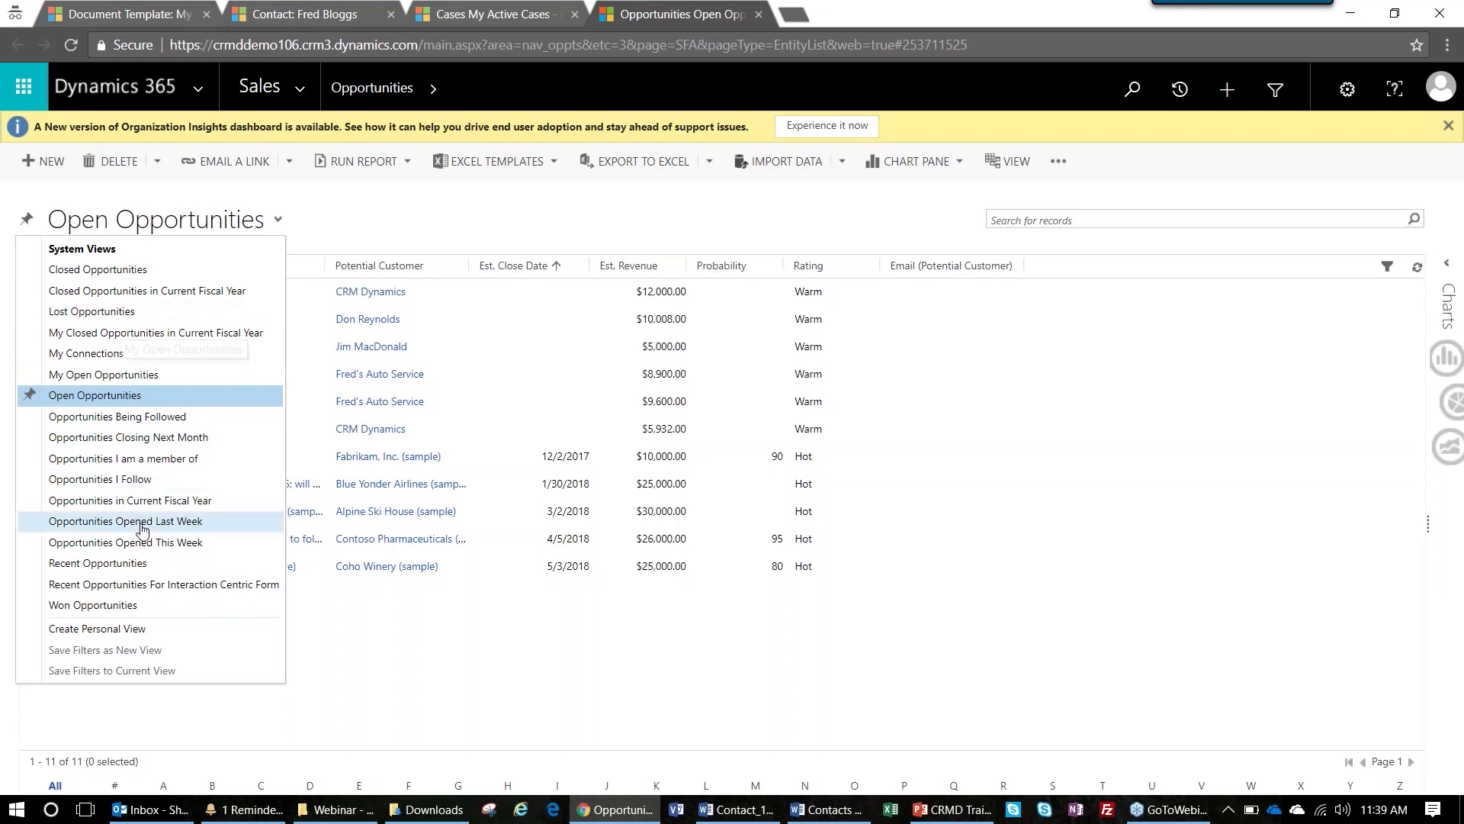
{"action": "left_click", "coordinate": [128, 375]}
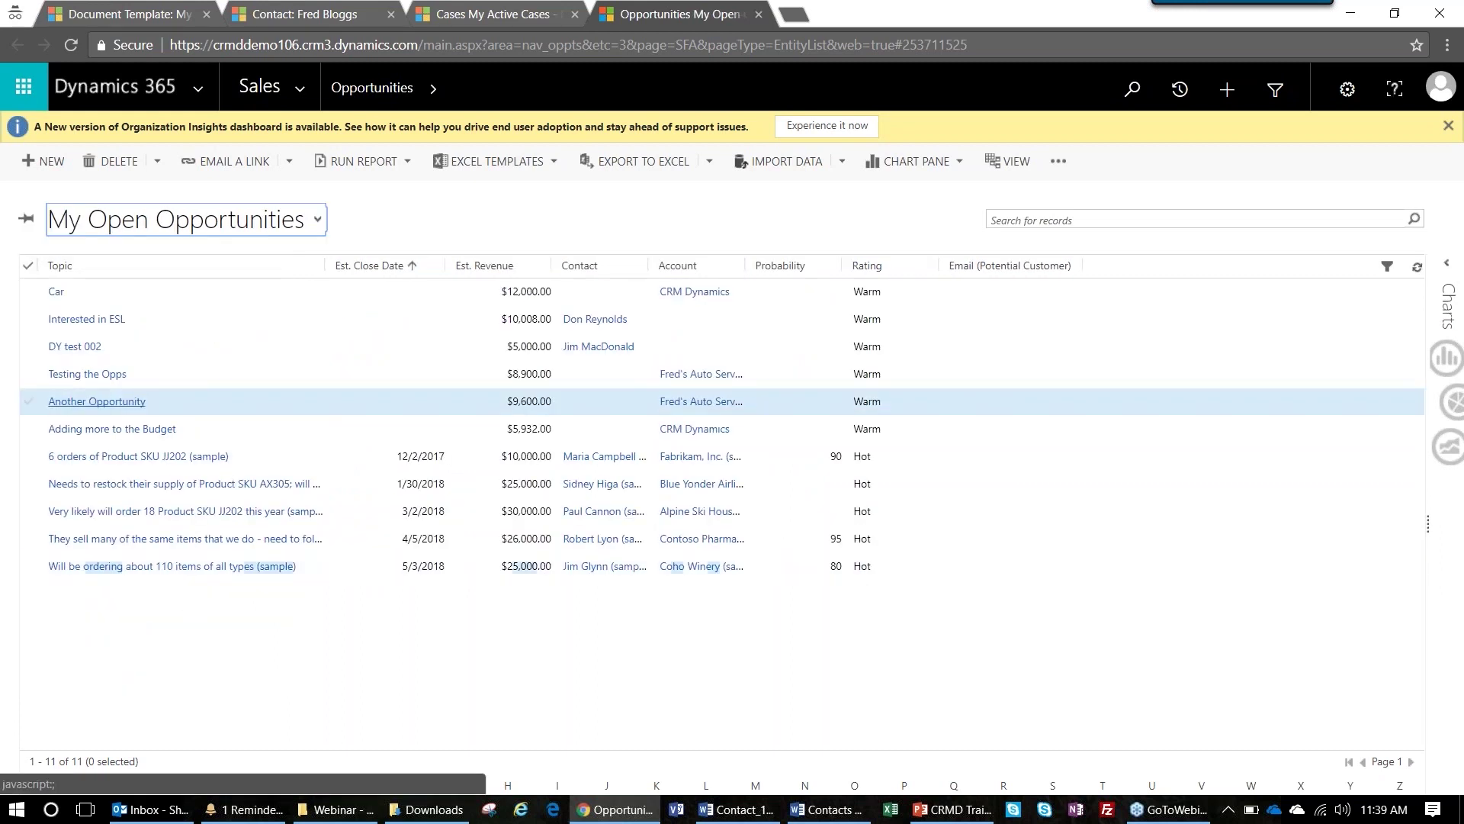
{"action": "left_click", "coordinate": [320, 227]}
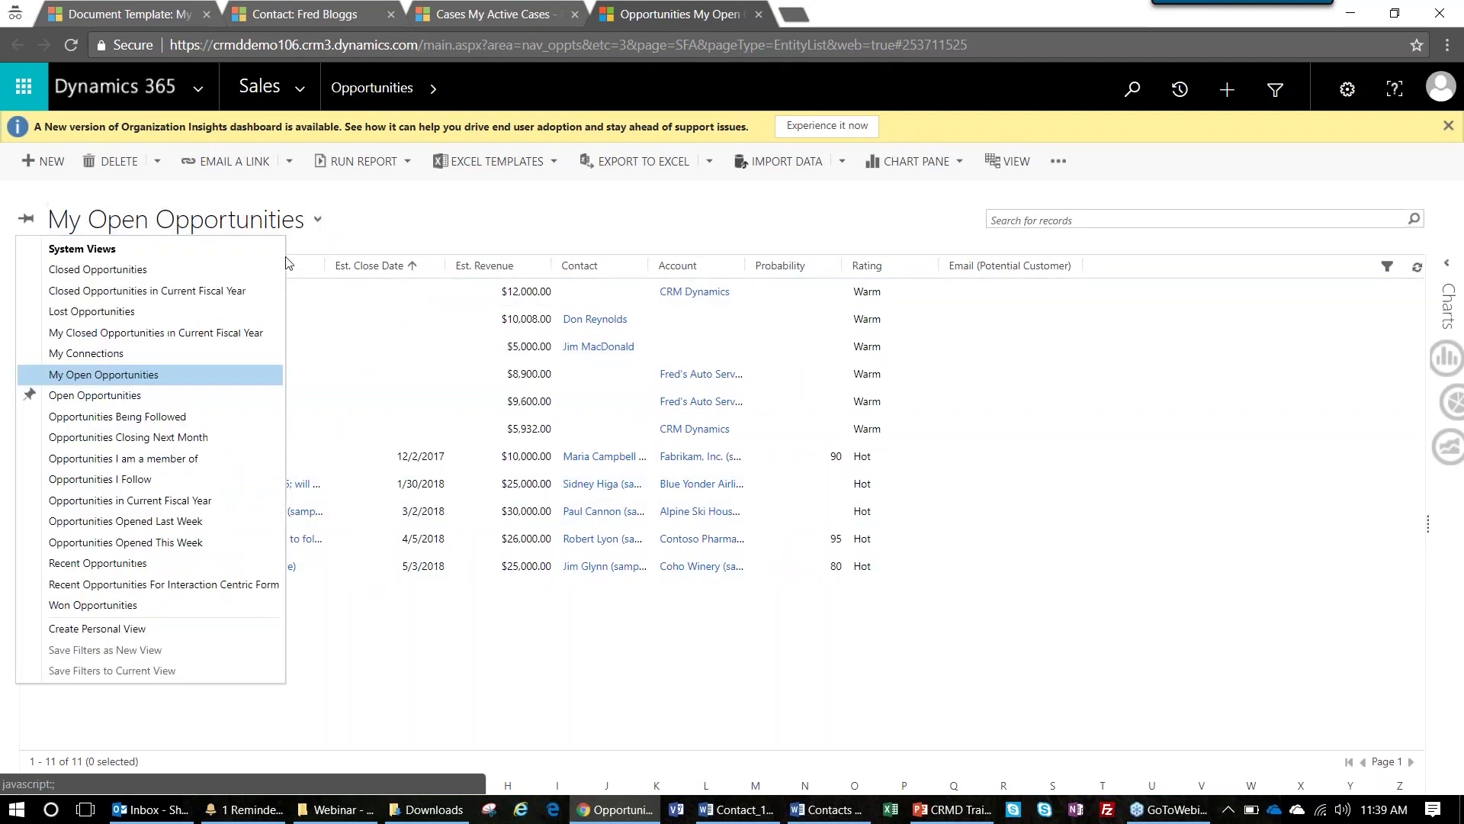
{"action": "left_click", "coordinate": [209, 395]}
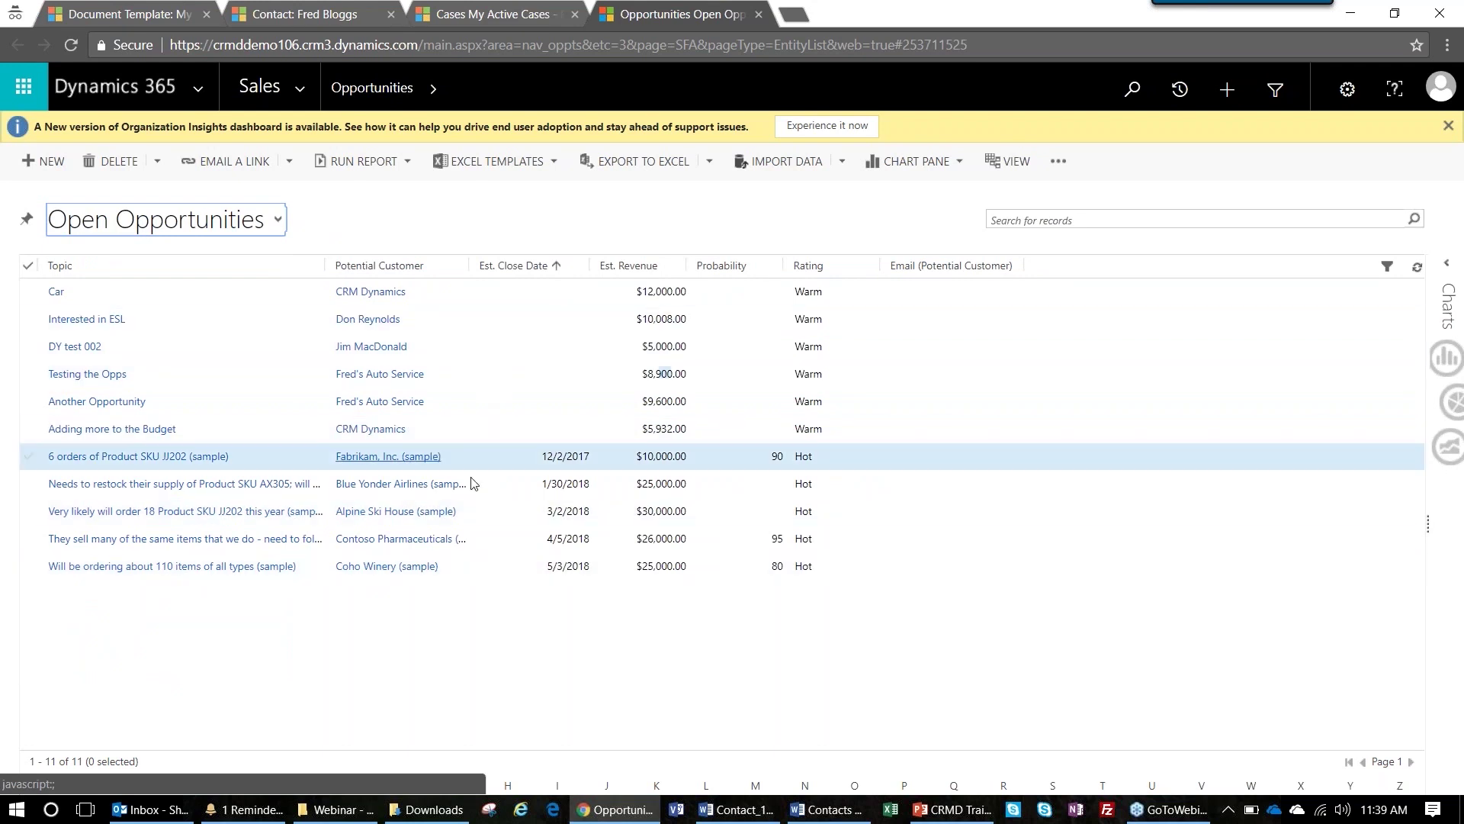
Look at the Closed Opportunities view and return to the Open Opportunities view.
{"action": "left_click", "coordinate": [278, 220]}
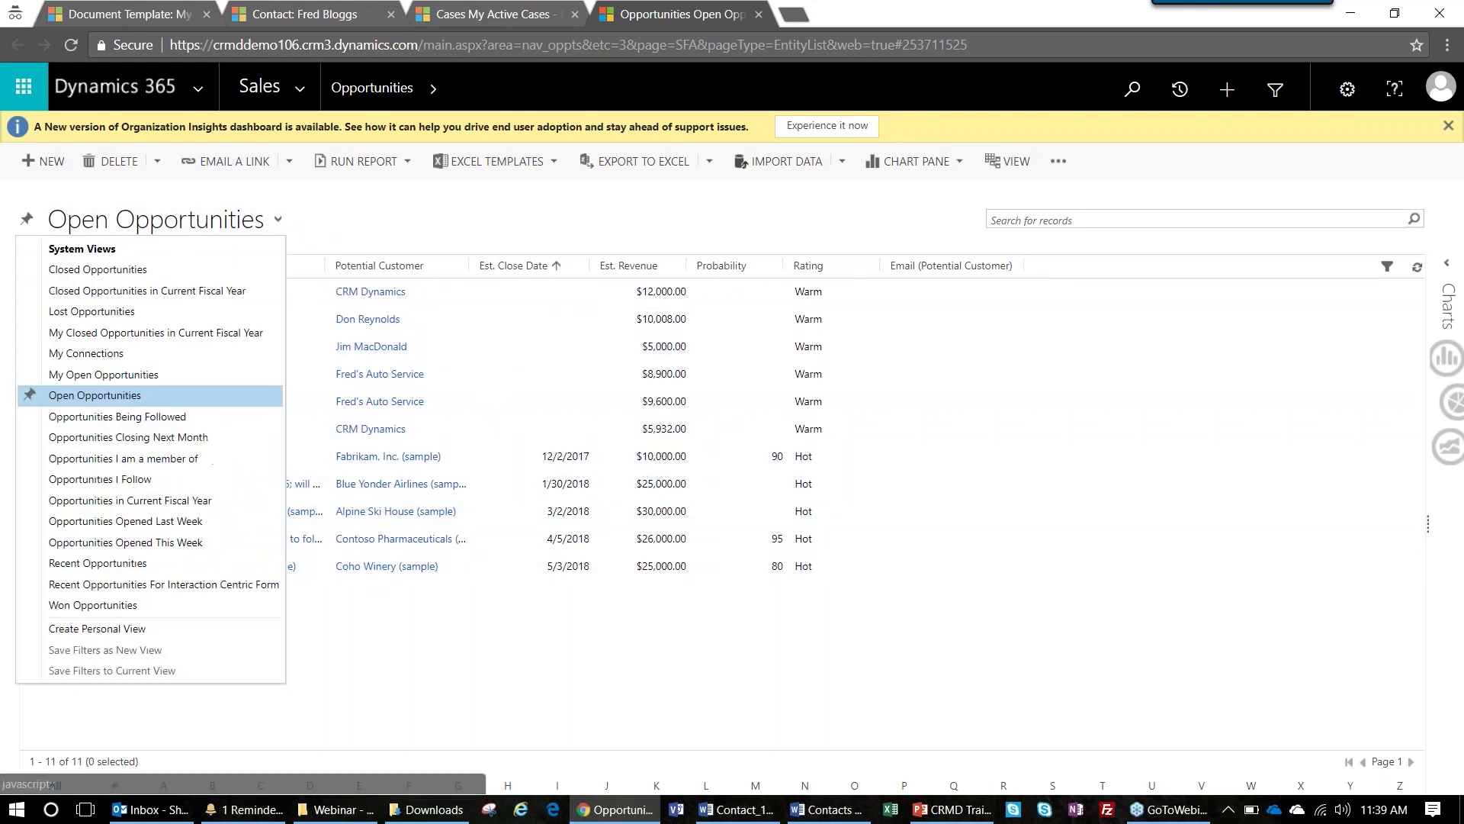
{"action": "left_click", "coordinate": [92, 275]}
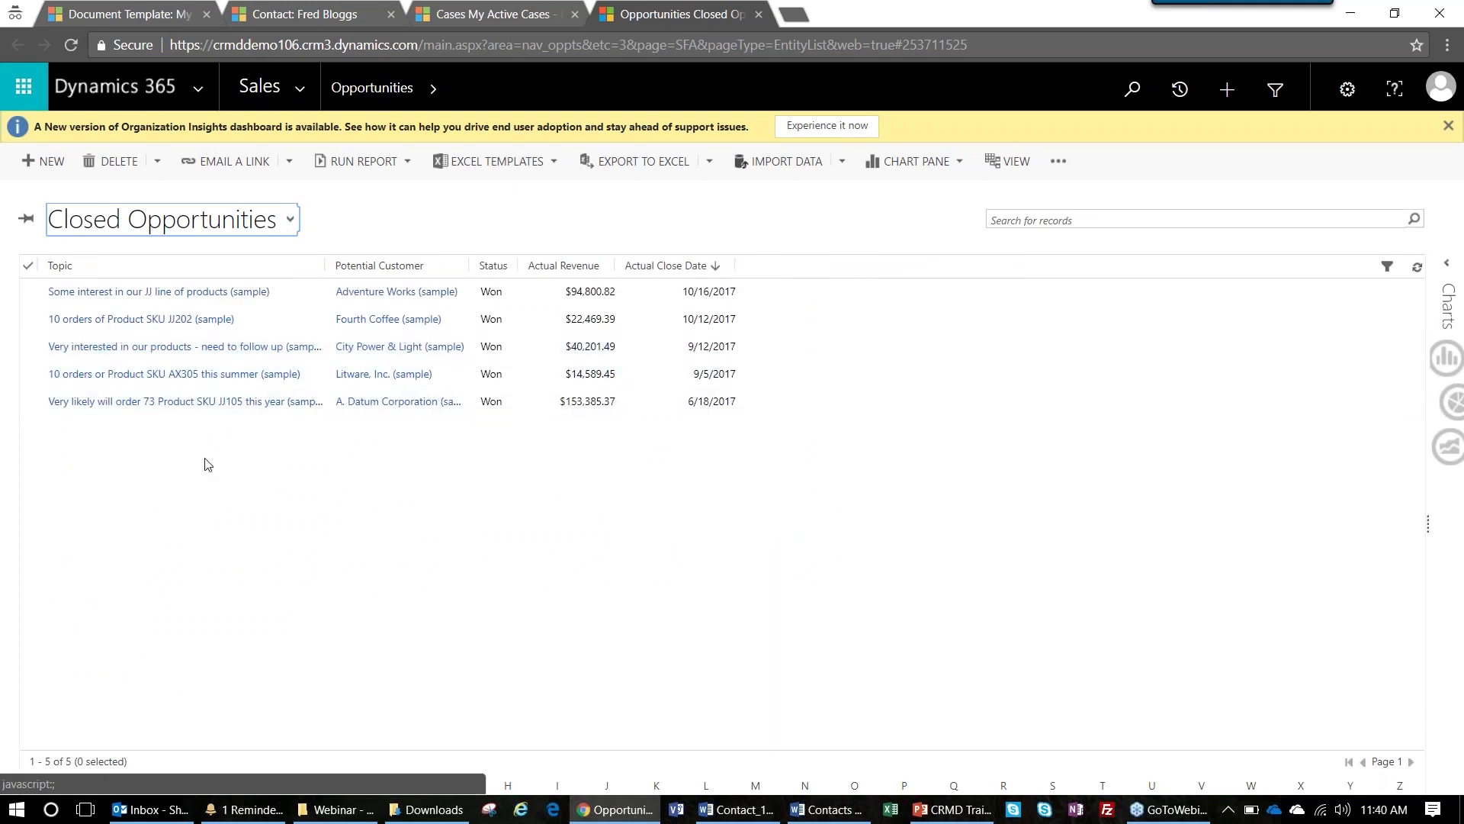
{"action": "left_click", "coordinate": [284, 220]}
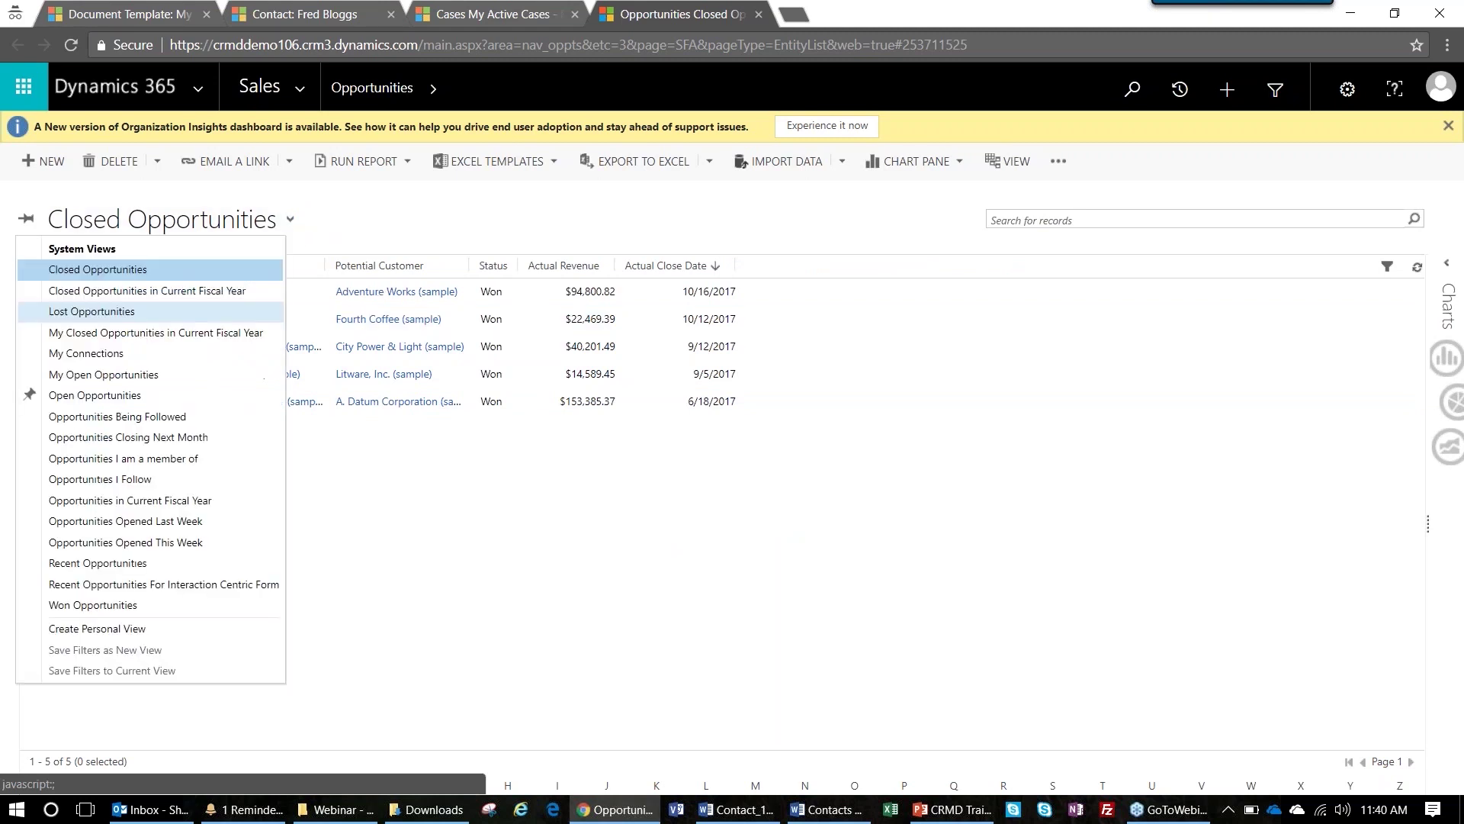
{"action": "left_click", "coordinate": [211, 397]}
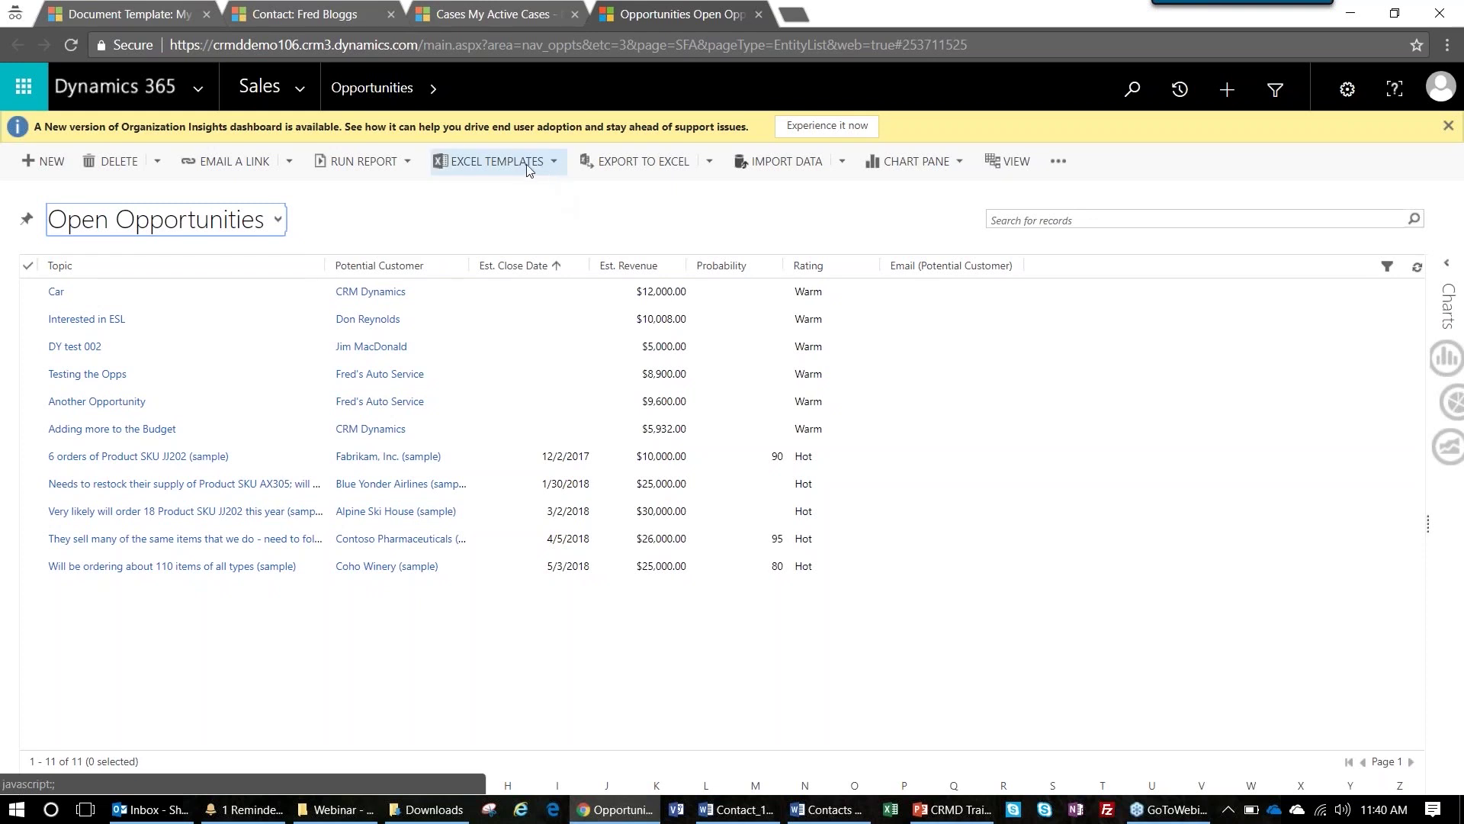
Download the Opportunities Final Excel template for the Open Opportunities view and open the resulting workbook in Excel.
{"action": "left_click", "coordinate": [555, 159]}
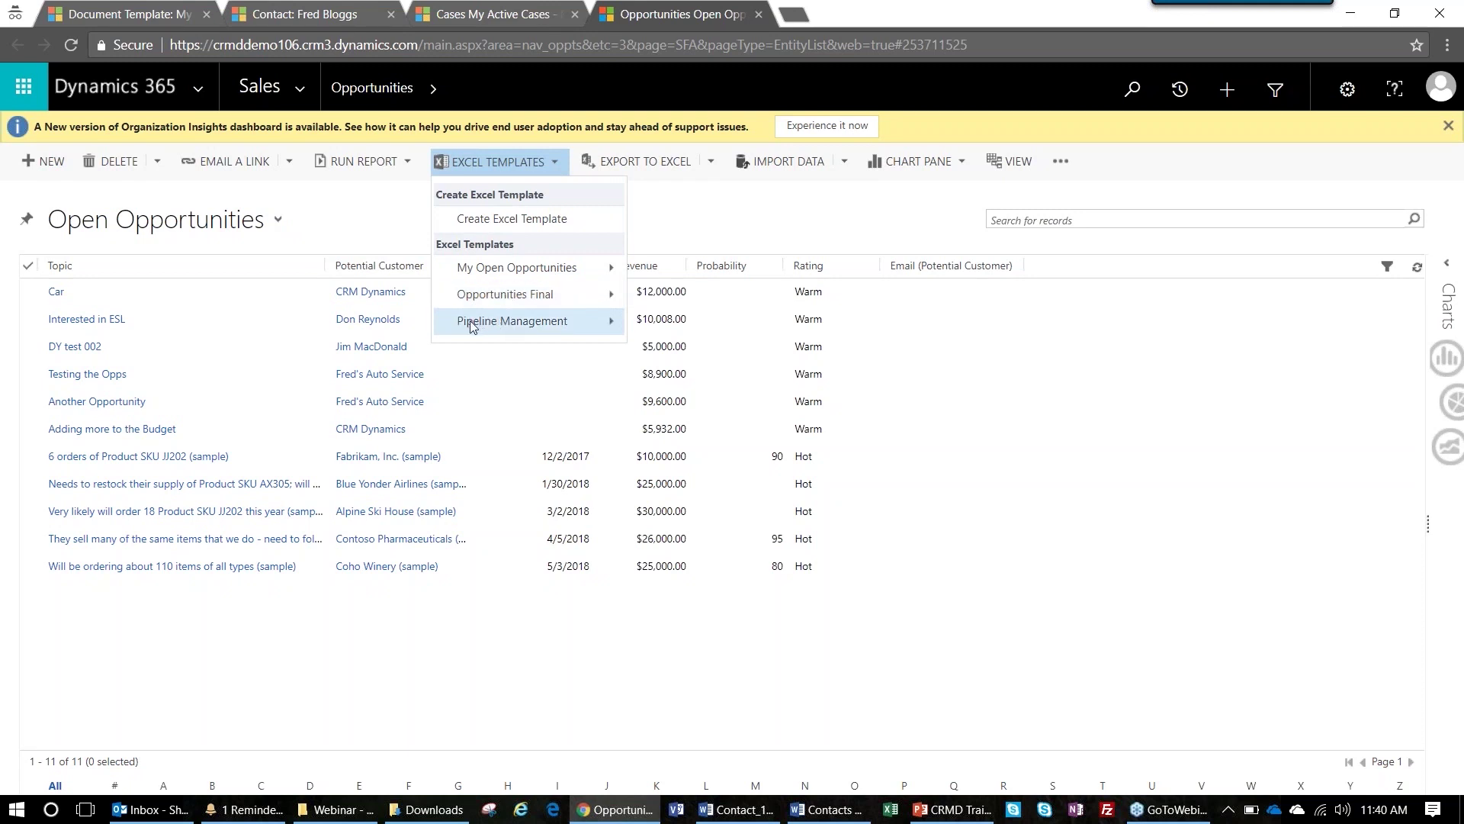
{"action": "left_click", "coordinate": [614, 301]}
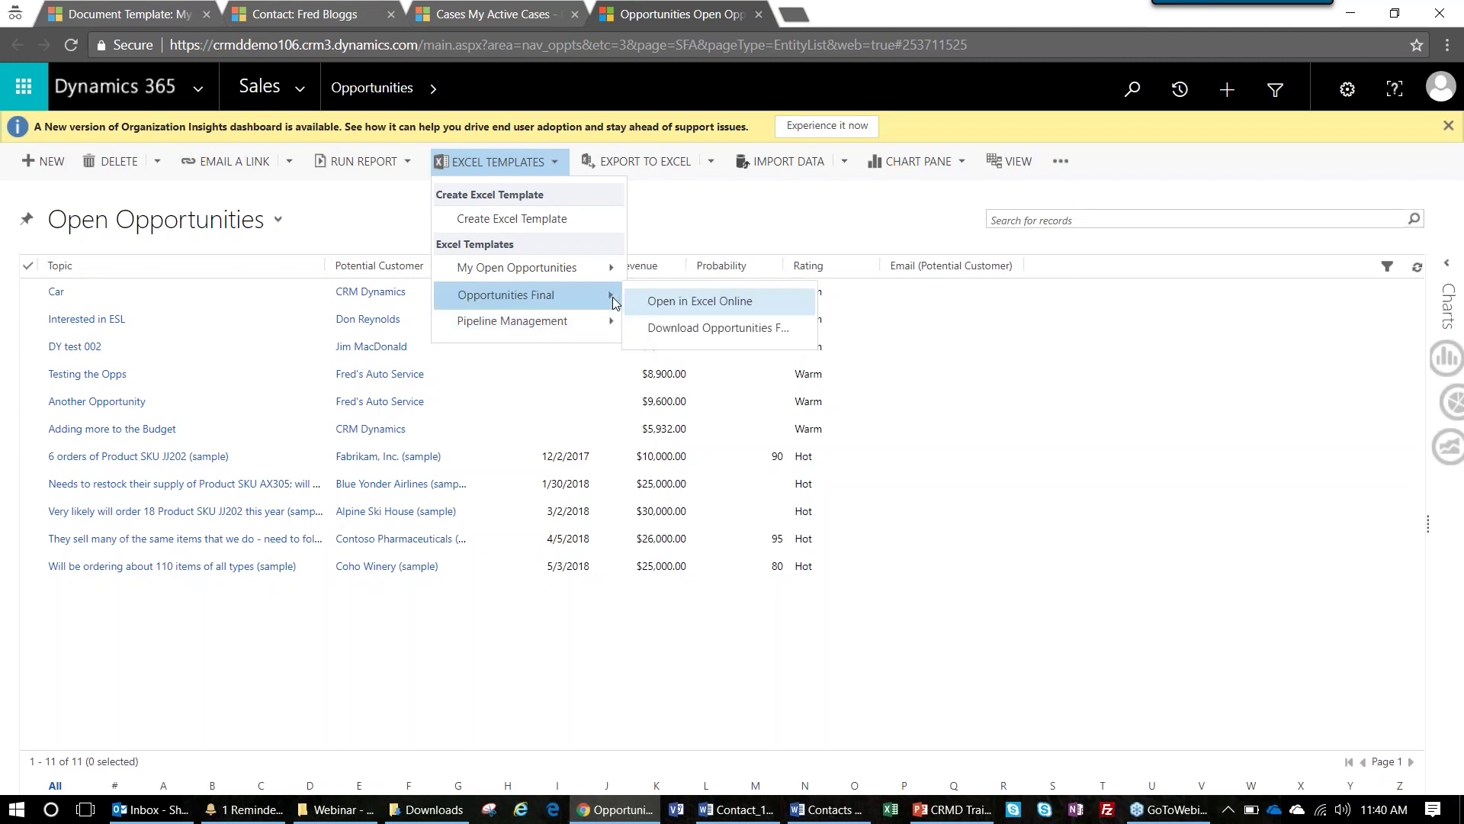
{"action": "left_click", "coordinate": [692, 334]}
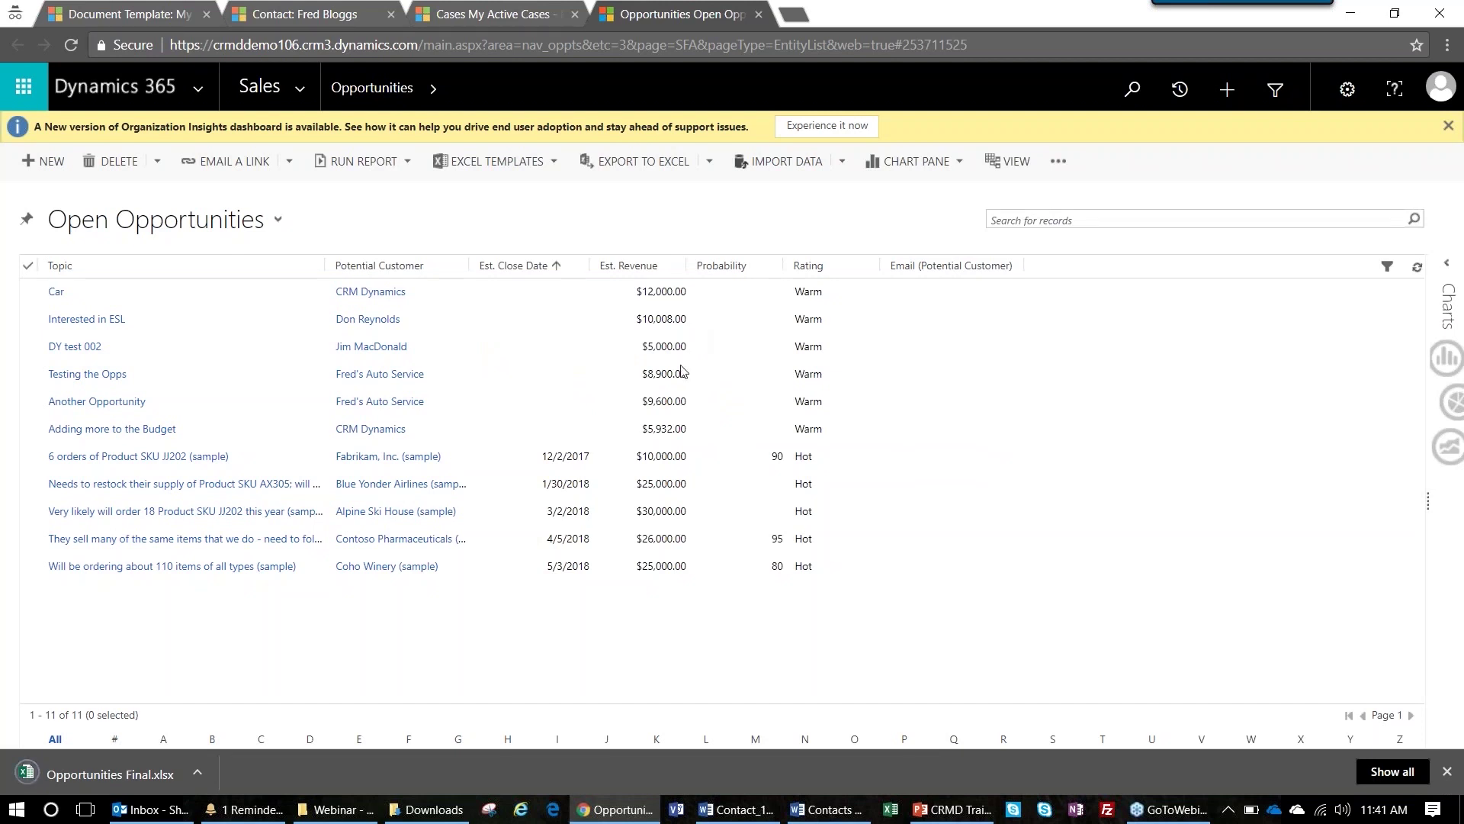
{"action": "left_click", "coordinate": [111, 774]}
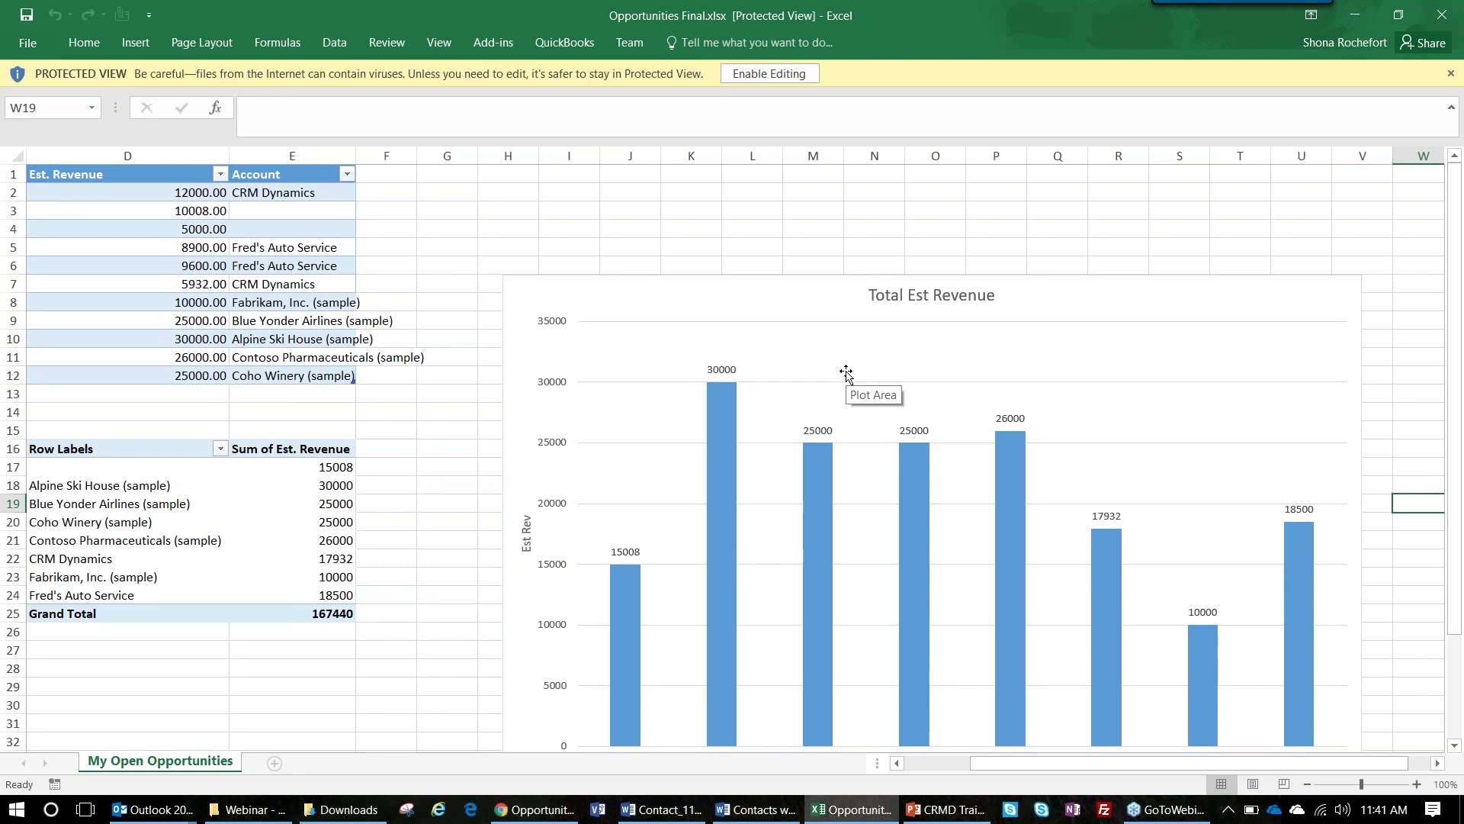
Review the table and chart in Opportunities Final.xlsx, enable editing, and refresh all of the PivotChart's data.
{"action": "scroll", "coordinate": [847, 373], "scroll_direction": "down", "scroll_amount": 1}
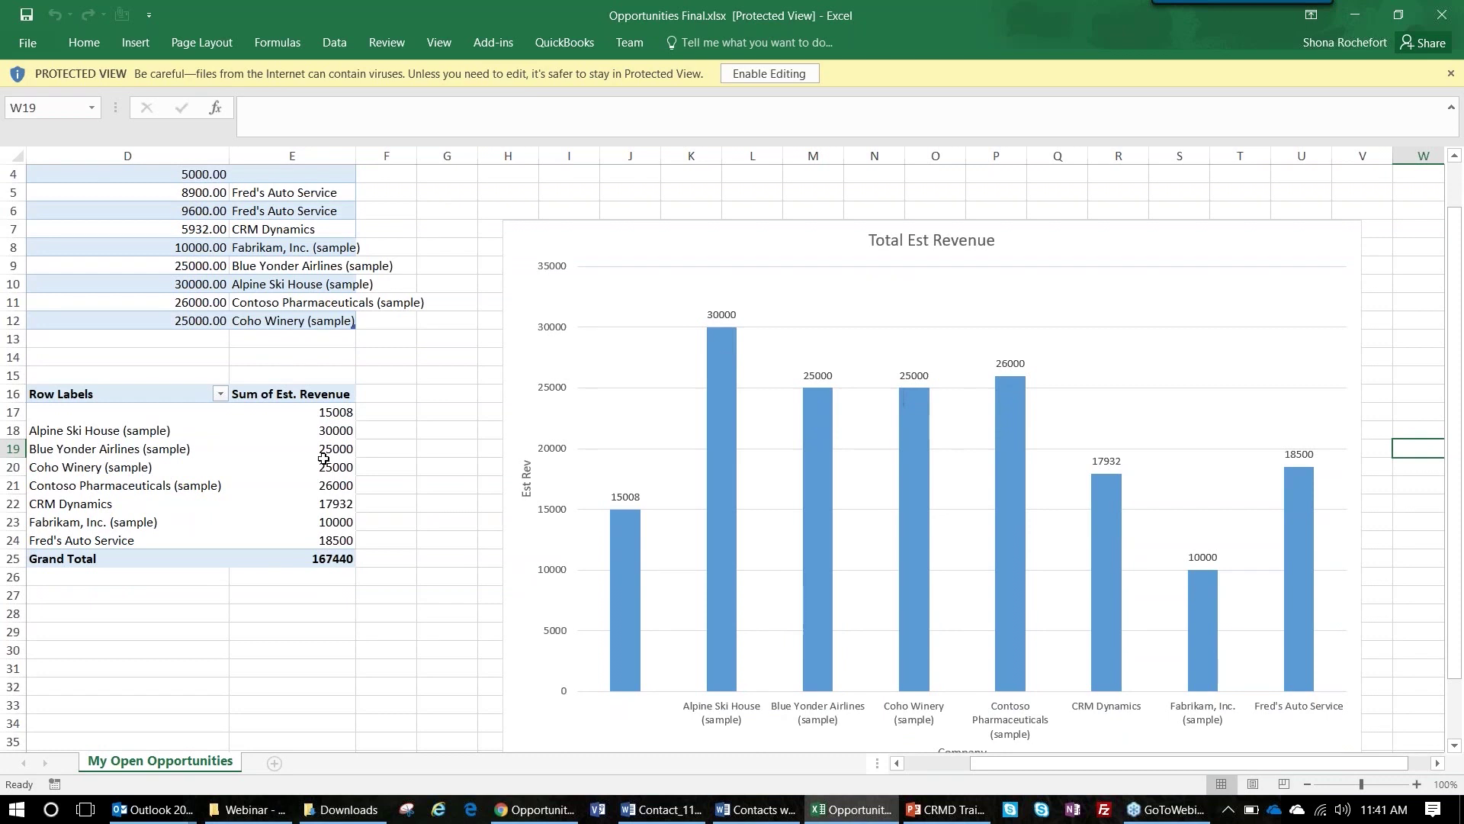
{"action": "scroll", "coordinate": [451, 437], "scroll_direction": "up", "scroll_amount": 1}
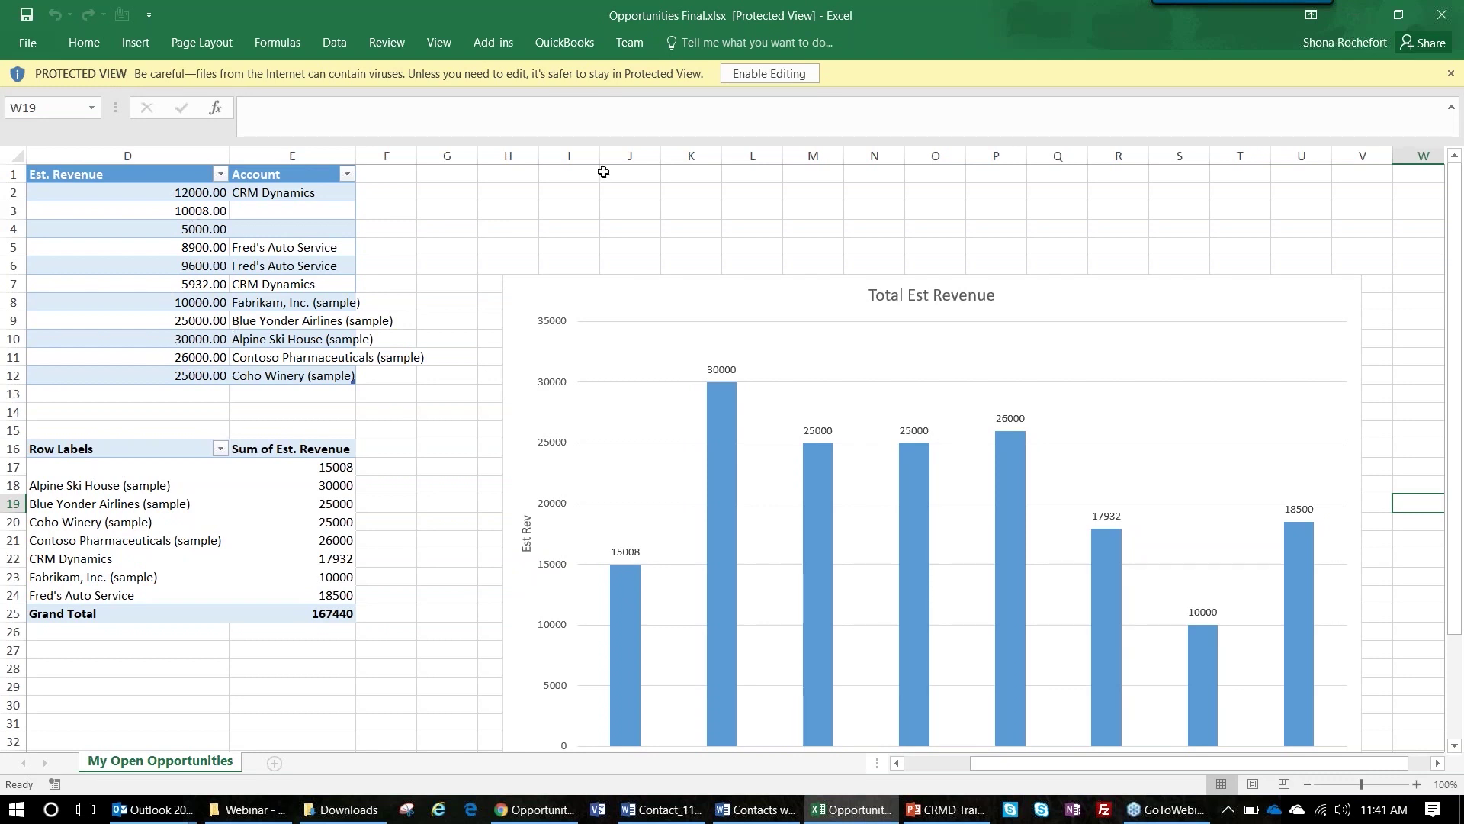
{"action": "left_click", "coordinate": [759, 76]}
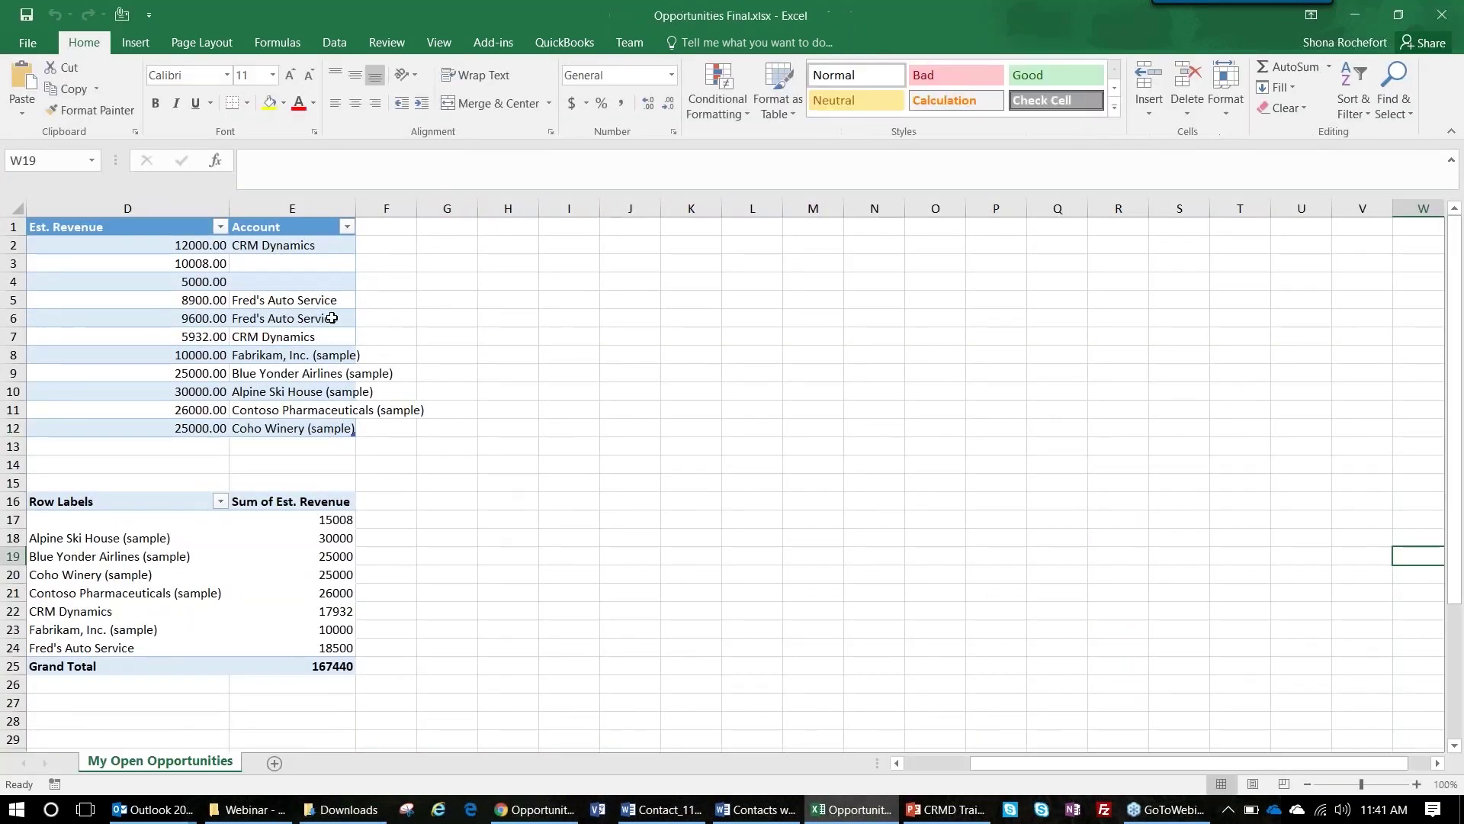
{"action": "left_click", "coordinate": [642, 347]}
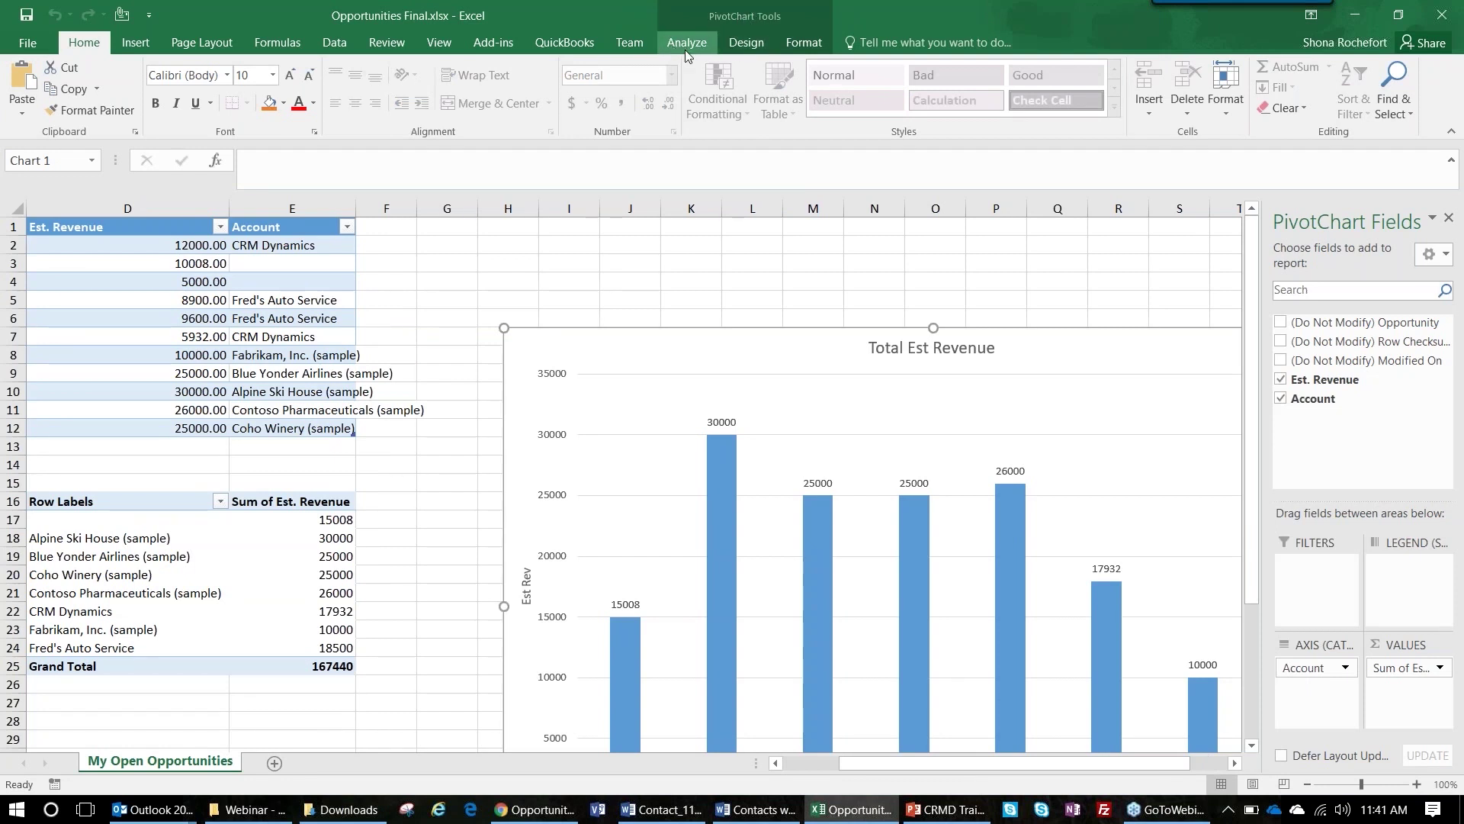
{"action": "left_click", "coordinate": [686, 43]}
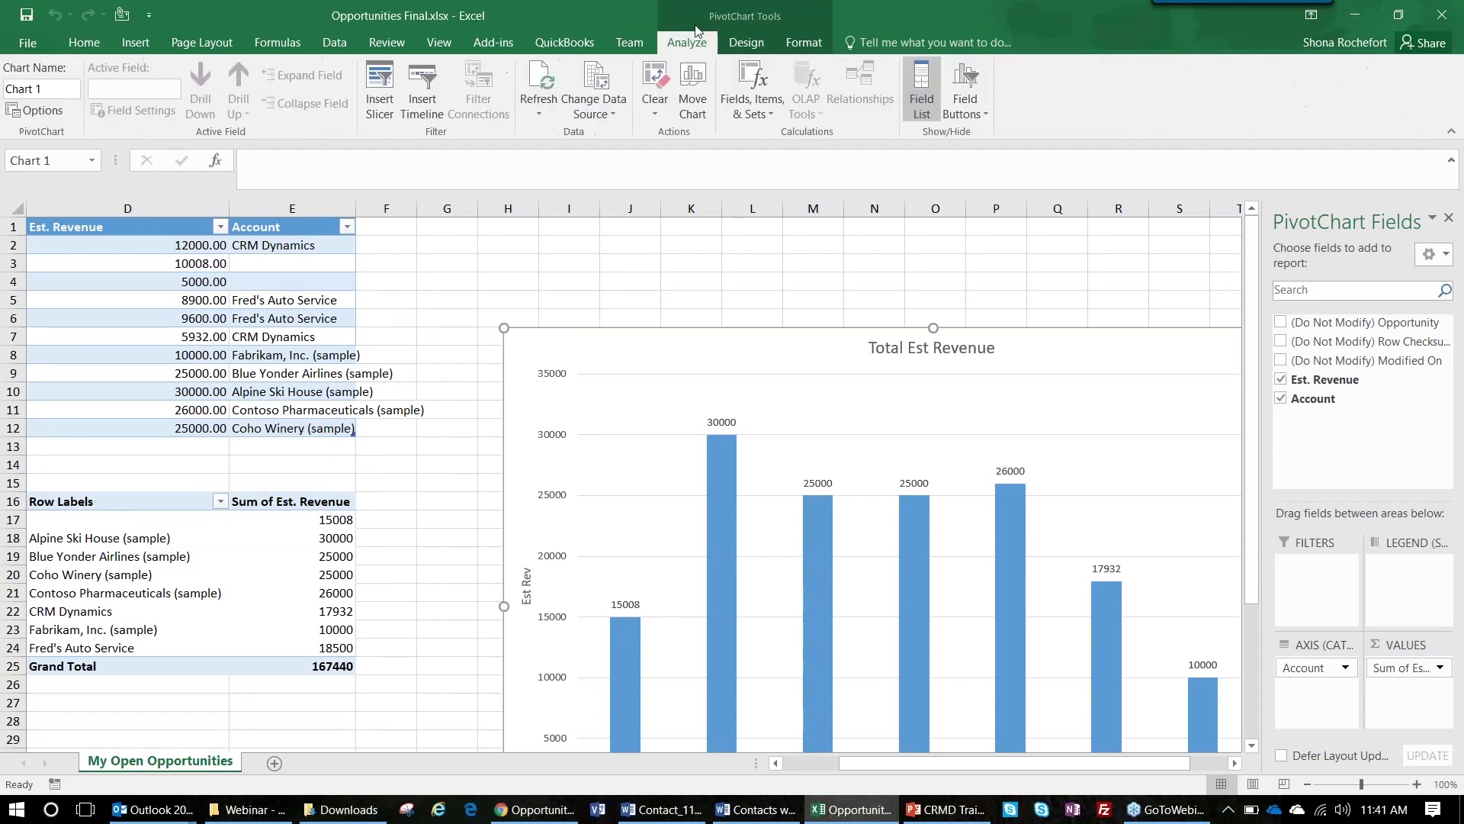
{"action": "left_click", "coordinate": [542, 115]}
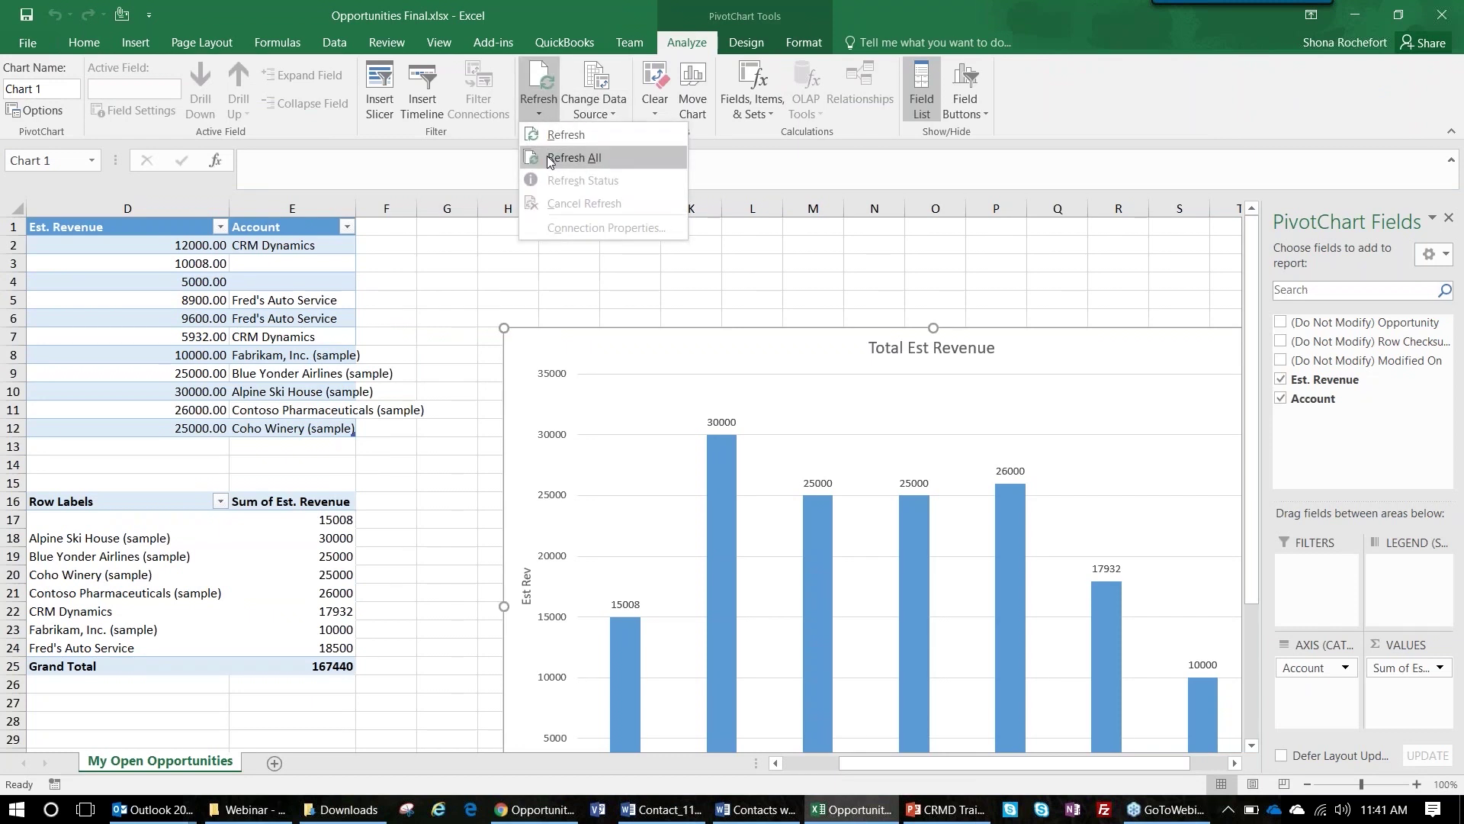
{"action": "left_click", "coordinate": [553, 157]}
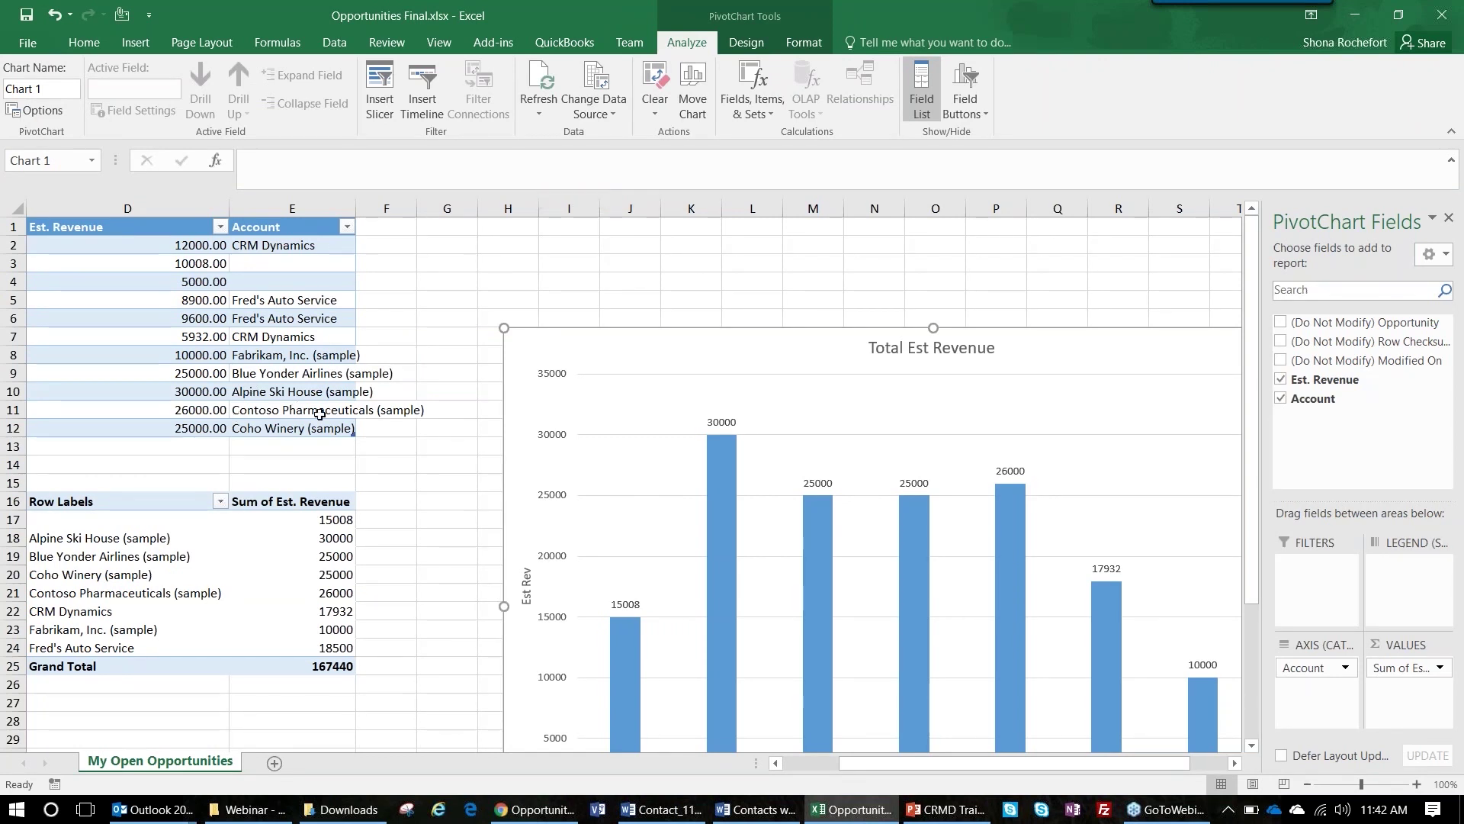
Close Opportunities Final.xlsx without saving the changes.
{"action": "left_click", "coordinate": [81, 648]}
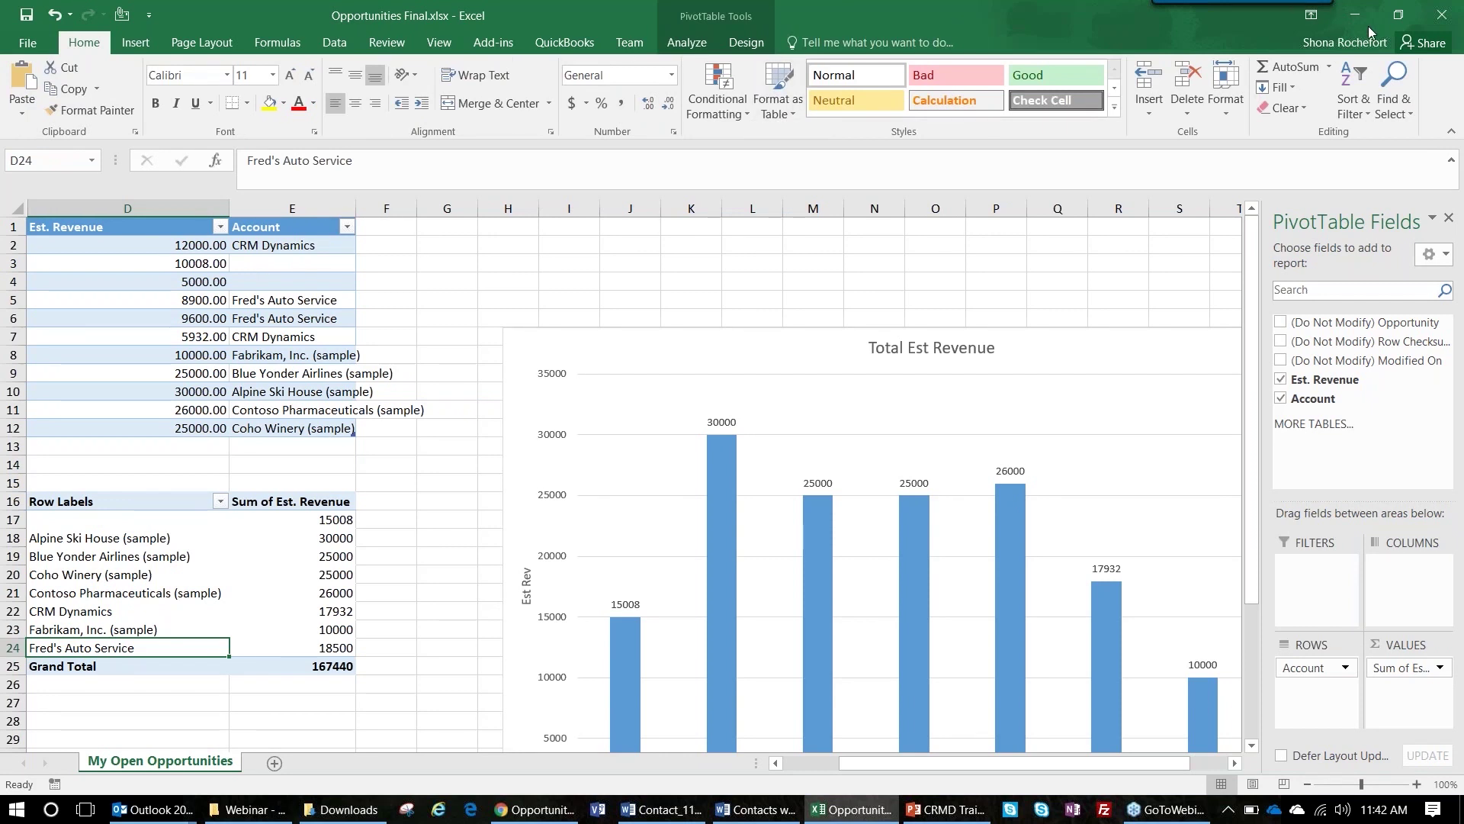
{"action": "left_click", "coordinate": [1441, 14]}
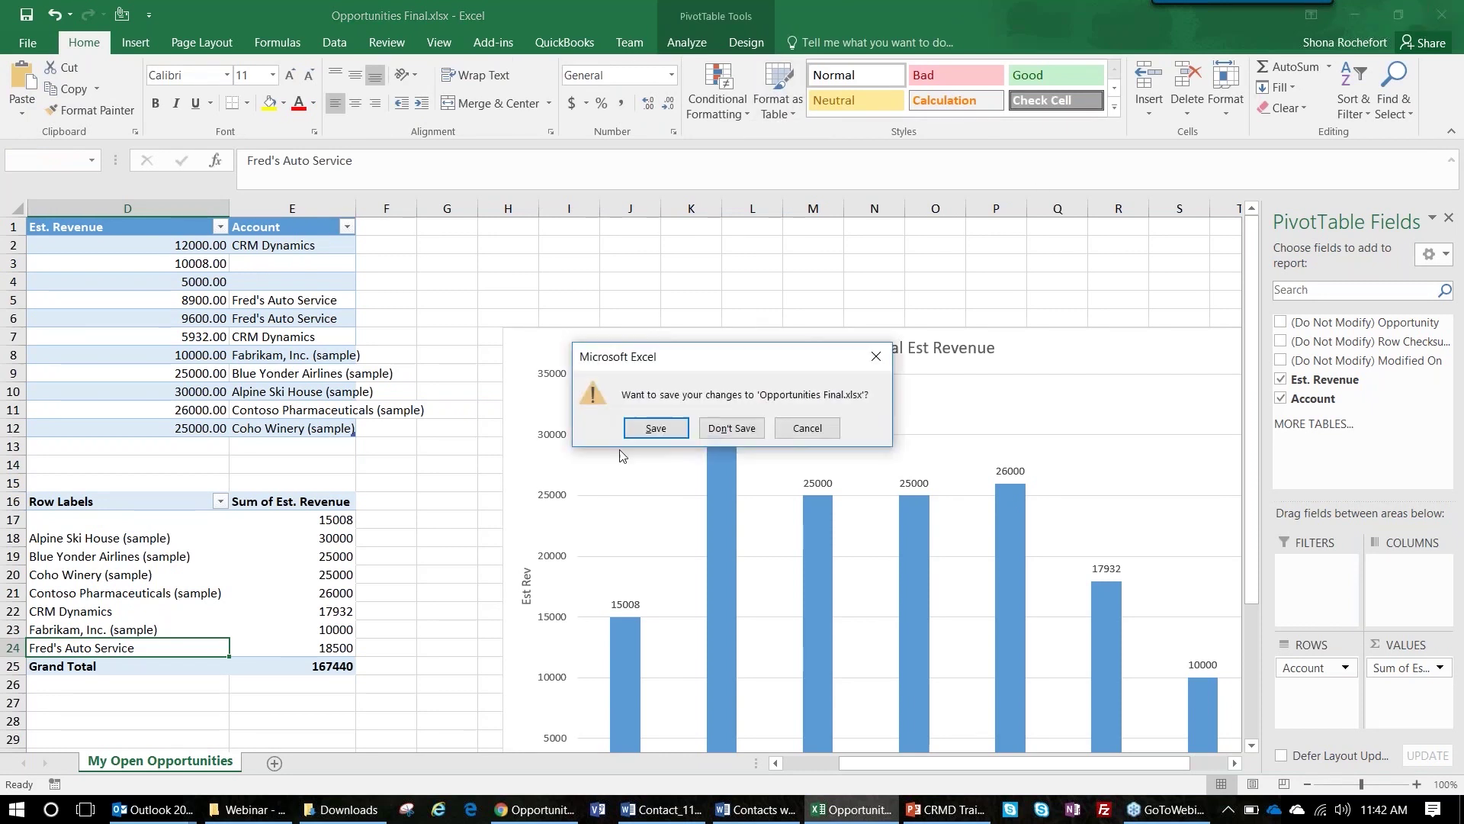
{"action": "left_click", "coordinate": [730, 428]}
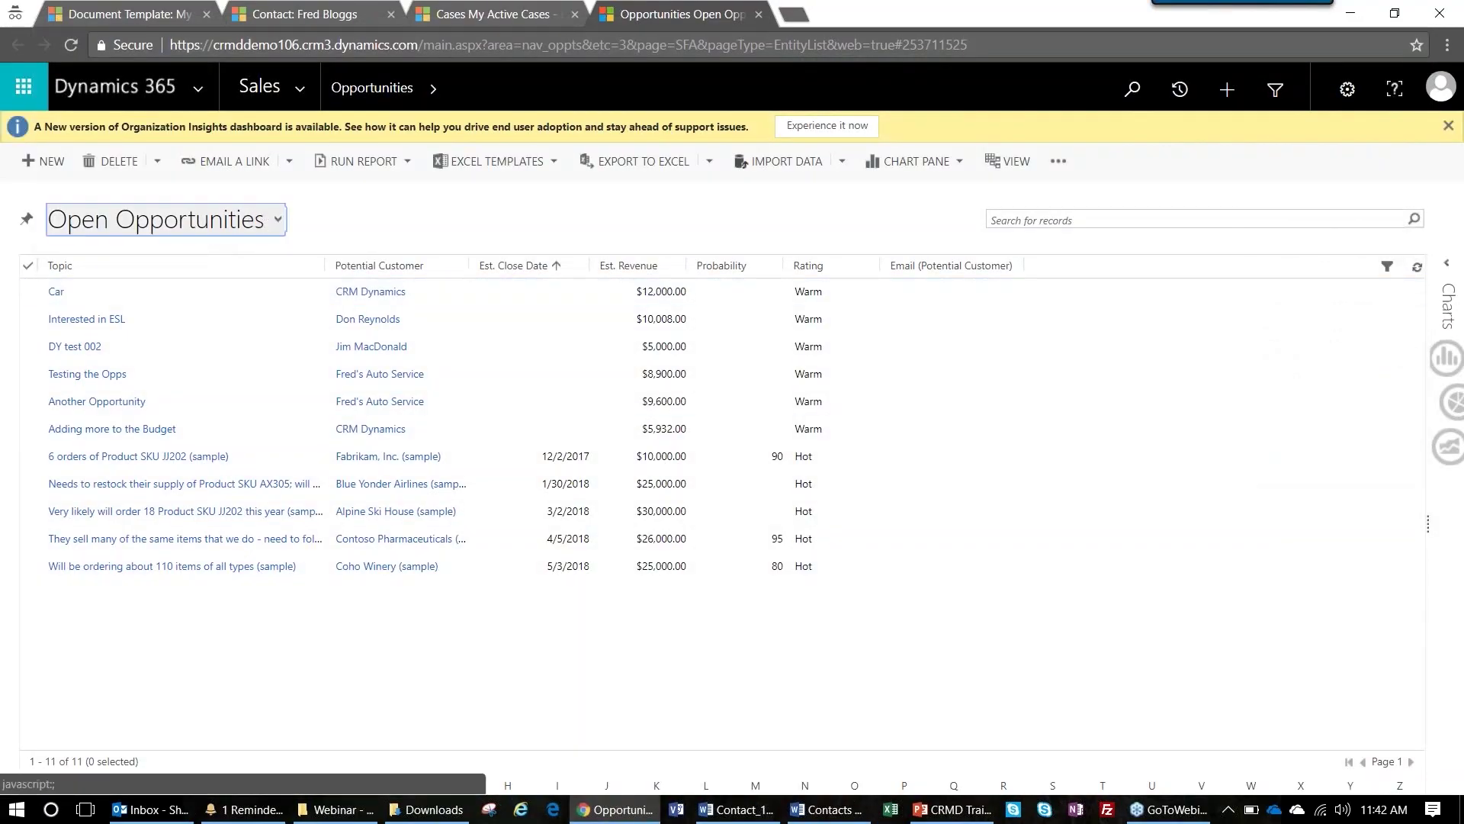
Switch to the Closed Opportunities view, download the Opportunities Final Excel template for it, and open the resulting workbook in Excel.
{"action": "left_click", "coordinate": [277, 222]}
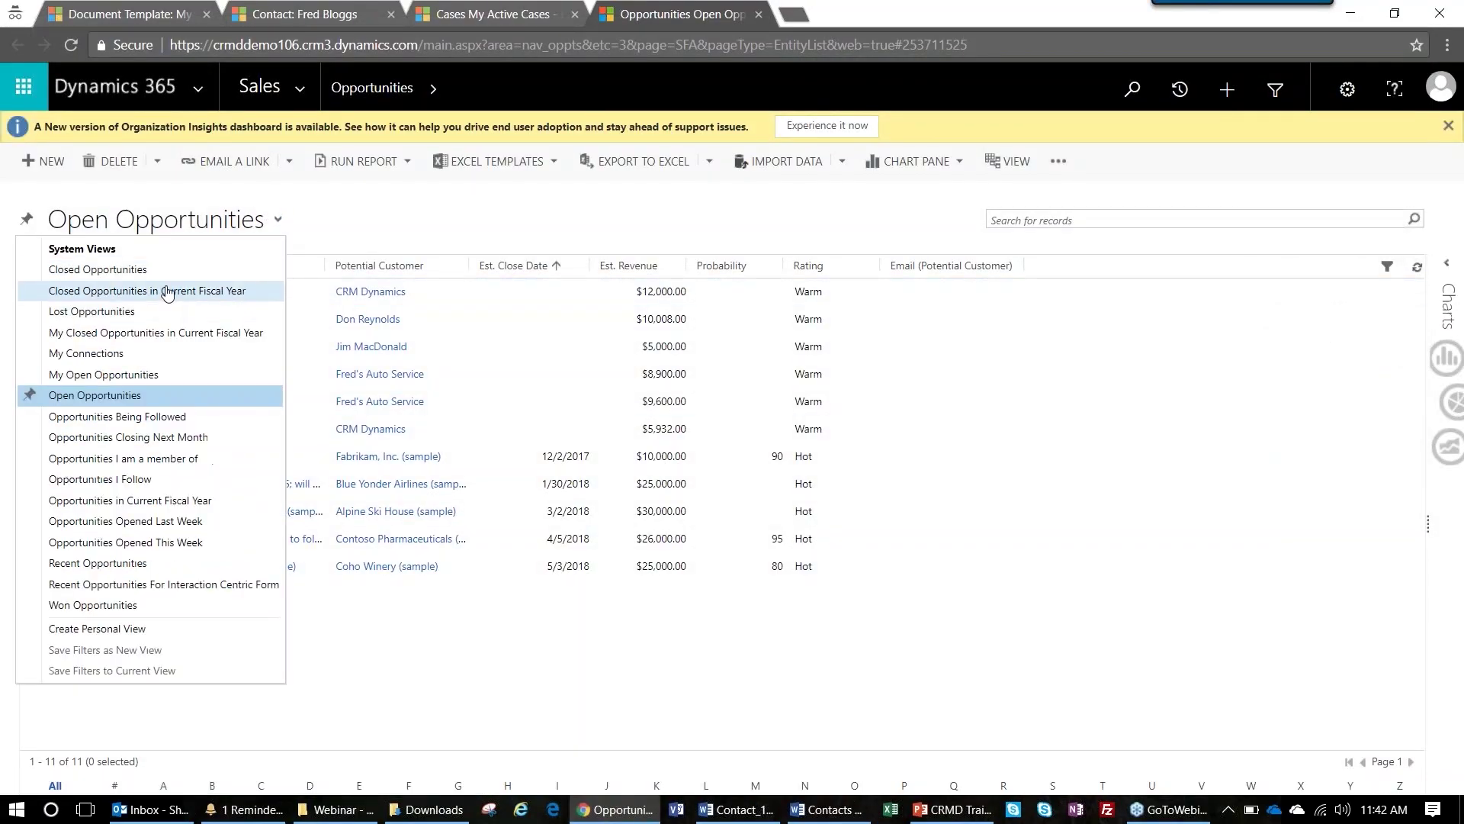
{"action": "left_click", "coordinate": [145, 270]}
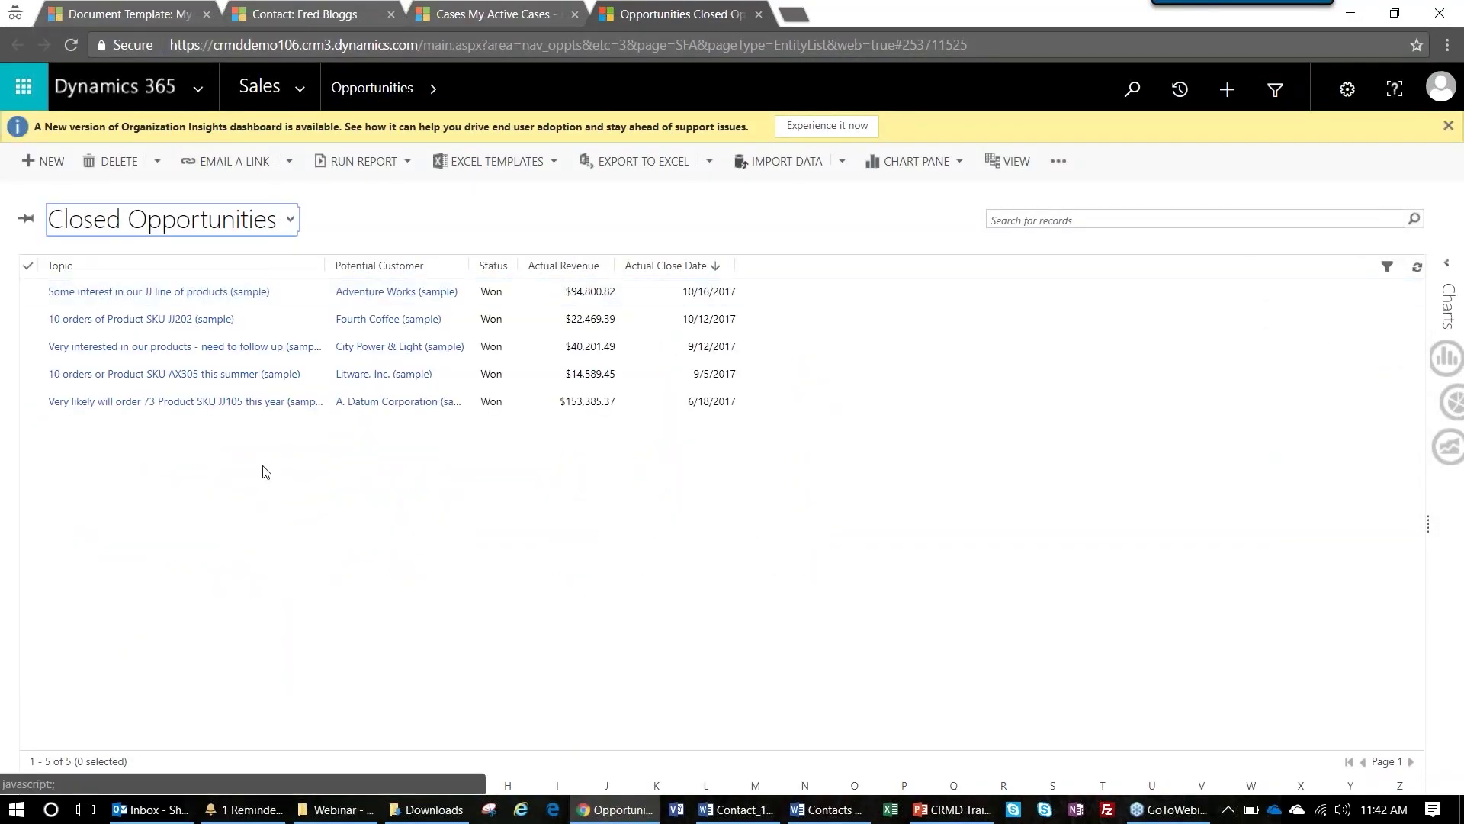
{"action": "left_click", "coordinate": [558, 162]}
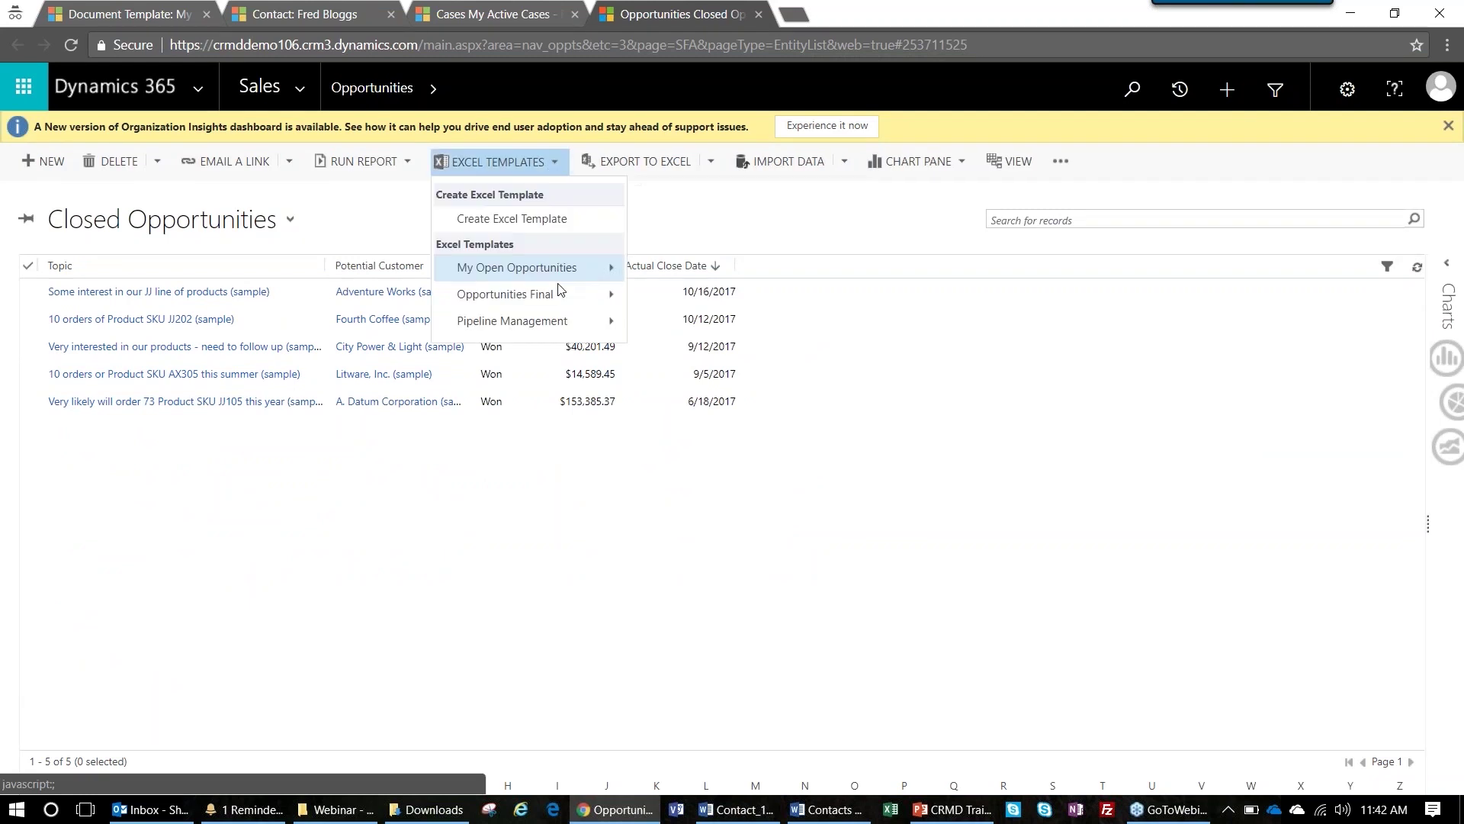
{"action": "mouse_move", "coordinate": [618, 301]}
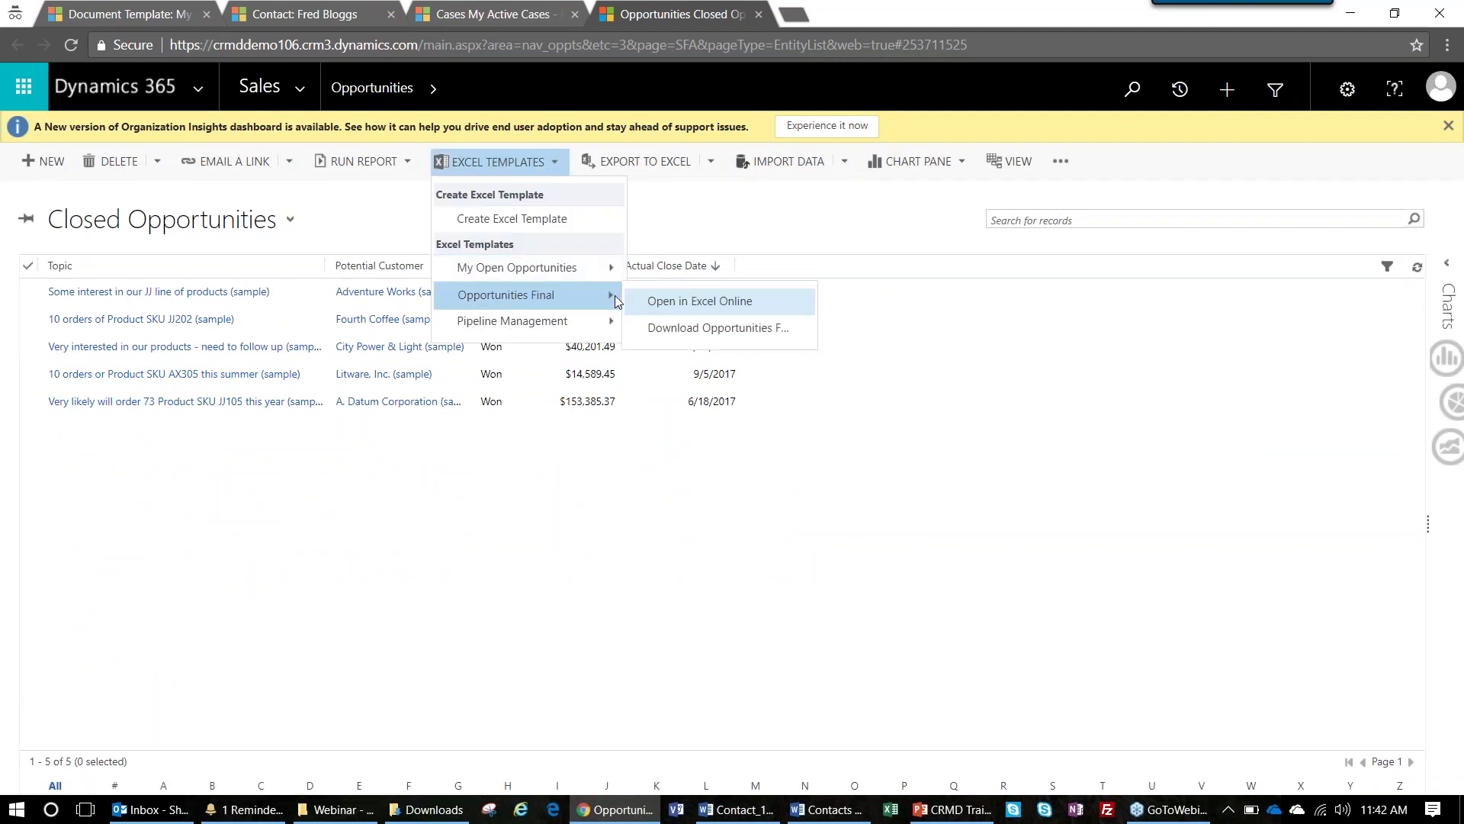
{"action": "left_click", "coordinate": [696, 330]}
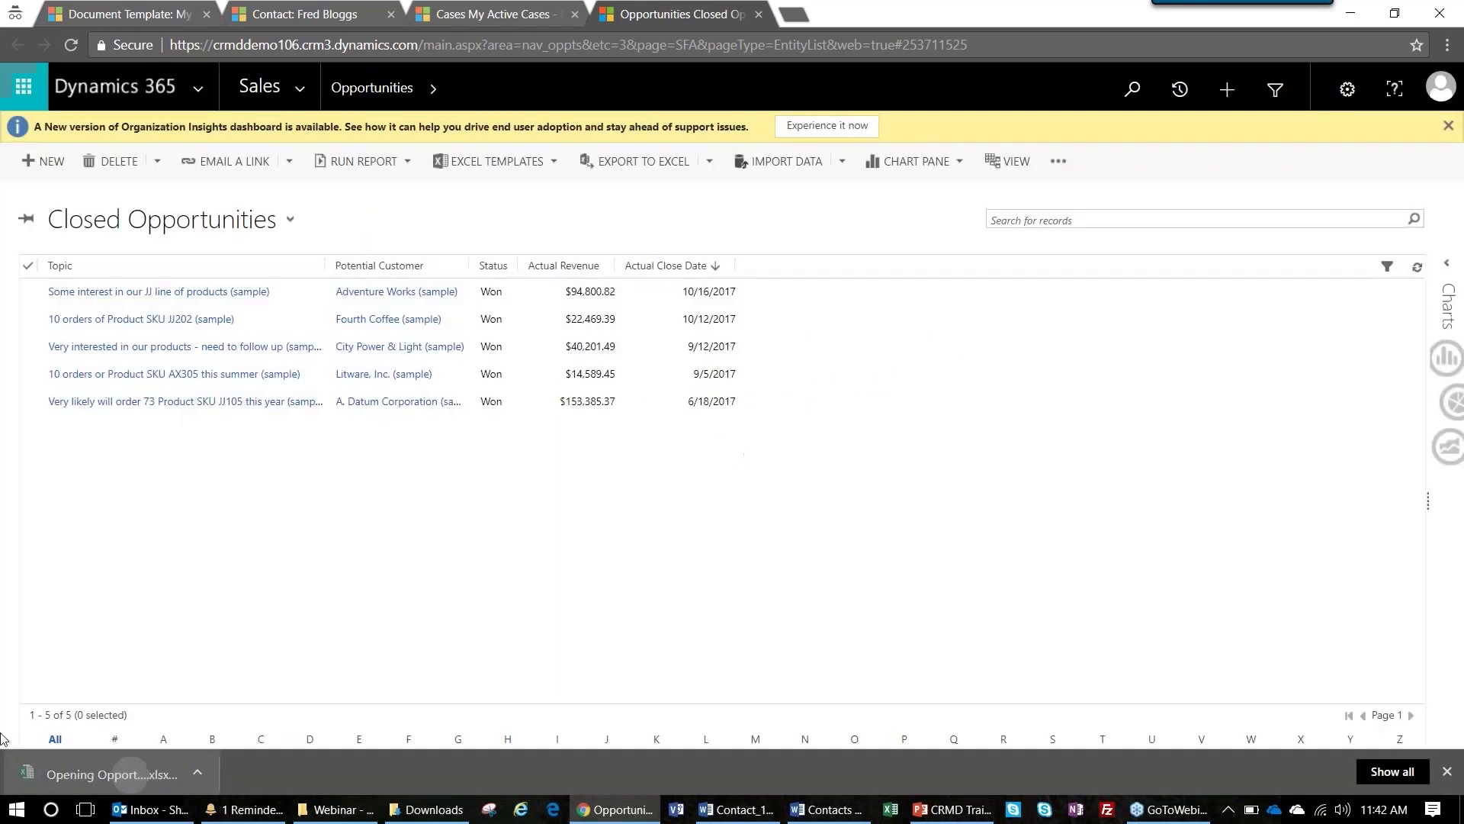
{"action": "left_click", "coordinate": [158, 772]}
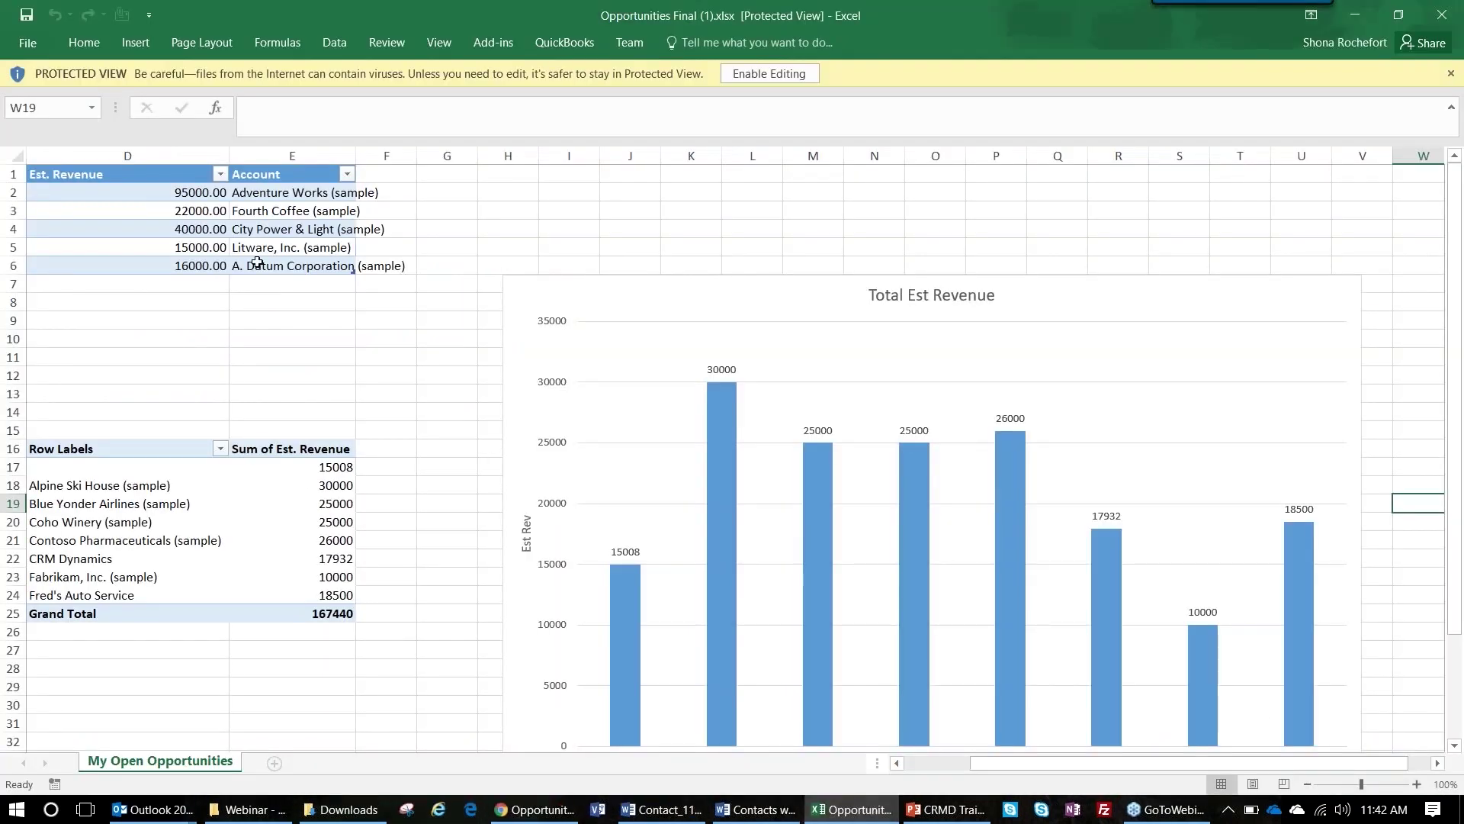
Enable editing in Opportunities Final (1).xlsx, refresh the Total Est Revenue PivotChart's data, and review the updated pivot table and chart.
{"action": "left_click", "coordinate": [754, 75]}
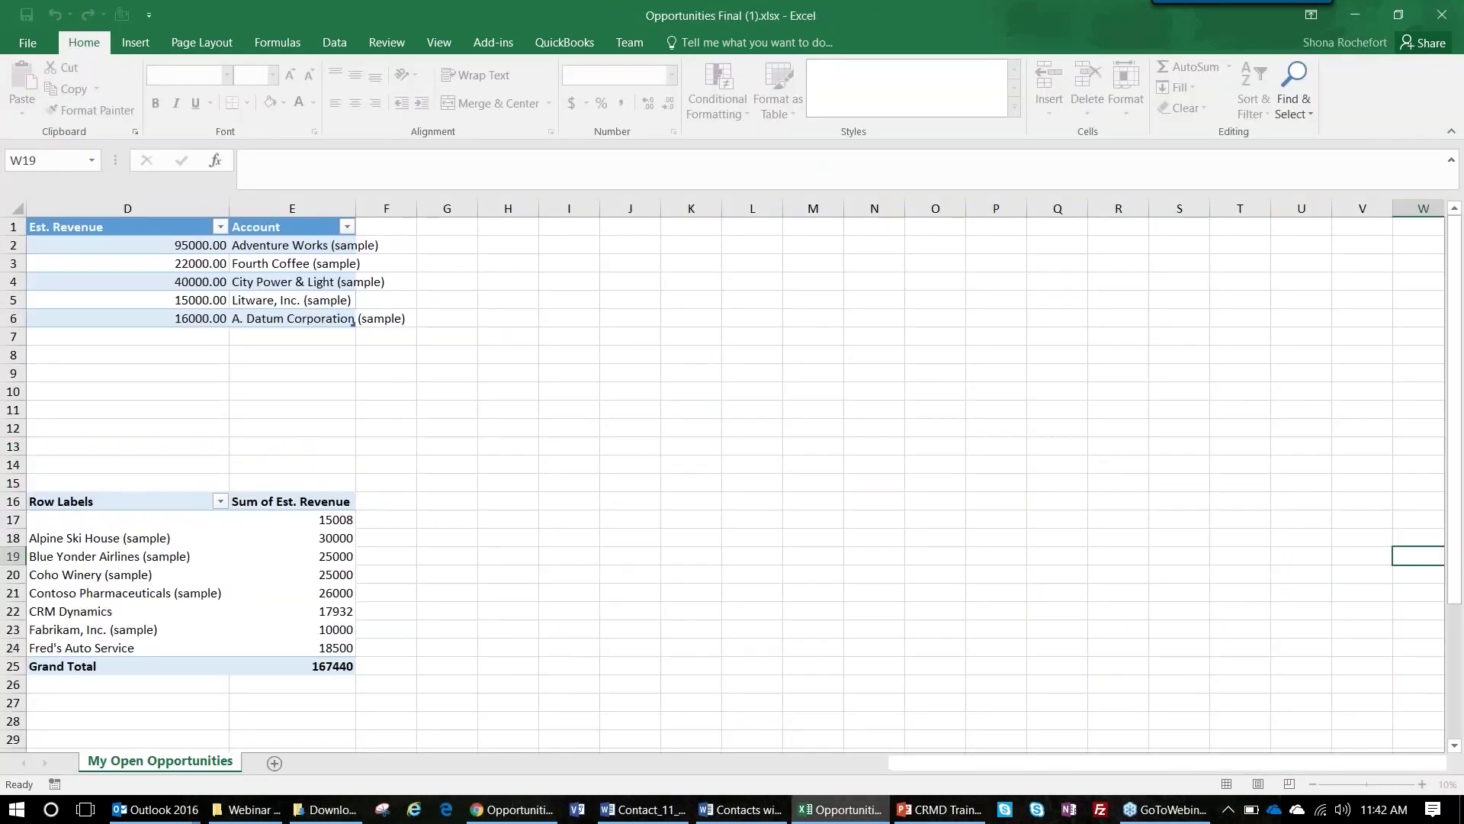
{"action": "left_click", "coordinate": [695, 355]}
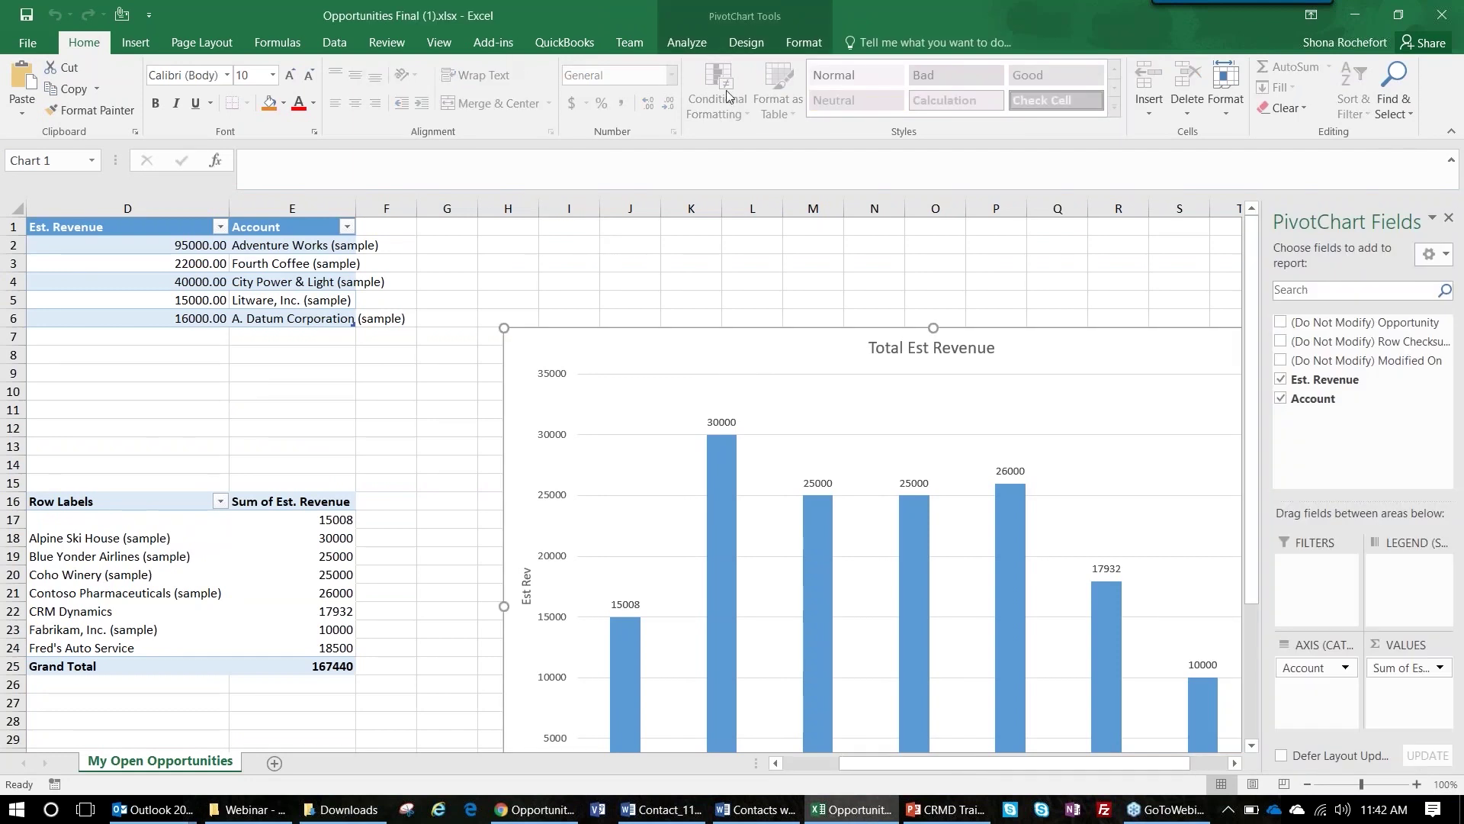
{"action": "left_click", "coordinate": [687, 43]}
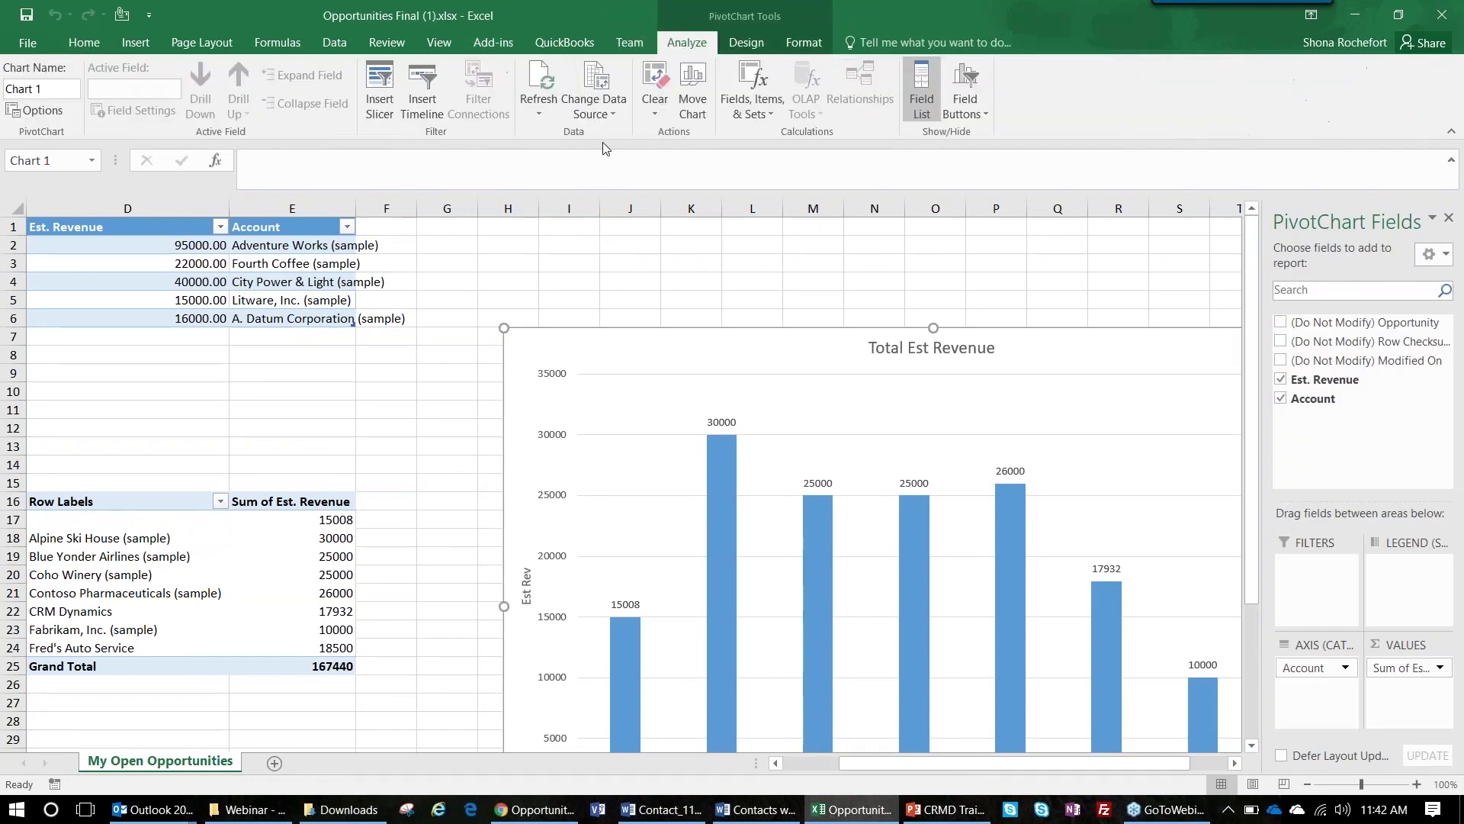
{"action": "left_click", "coordinate": [551, 108]}
{"action": "left_click", "coordinate": [540, 157]}
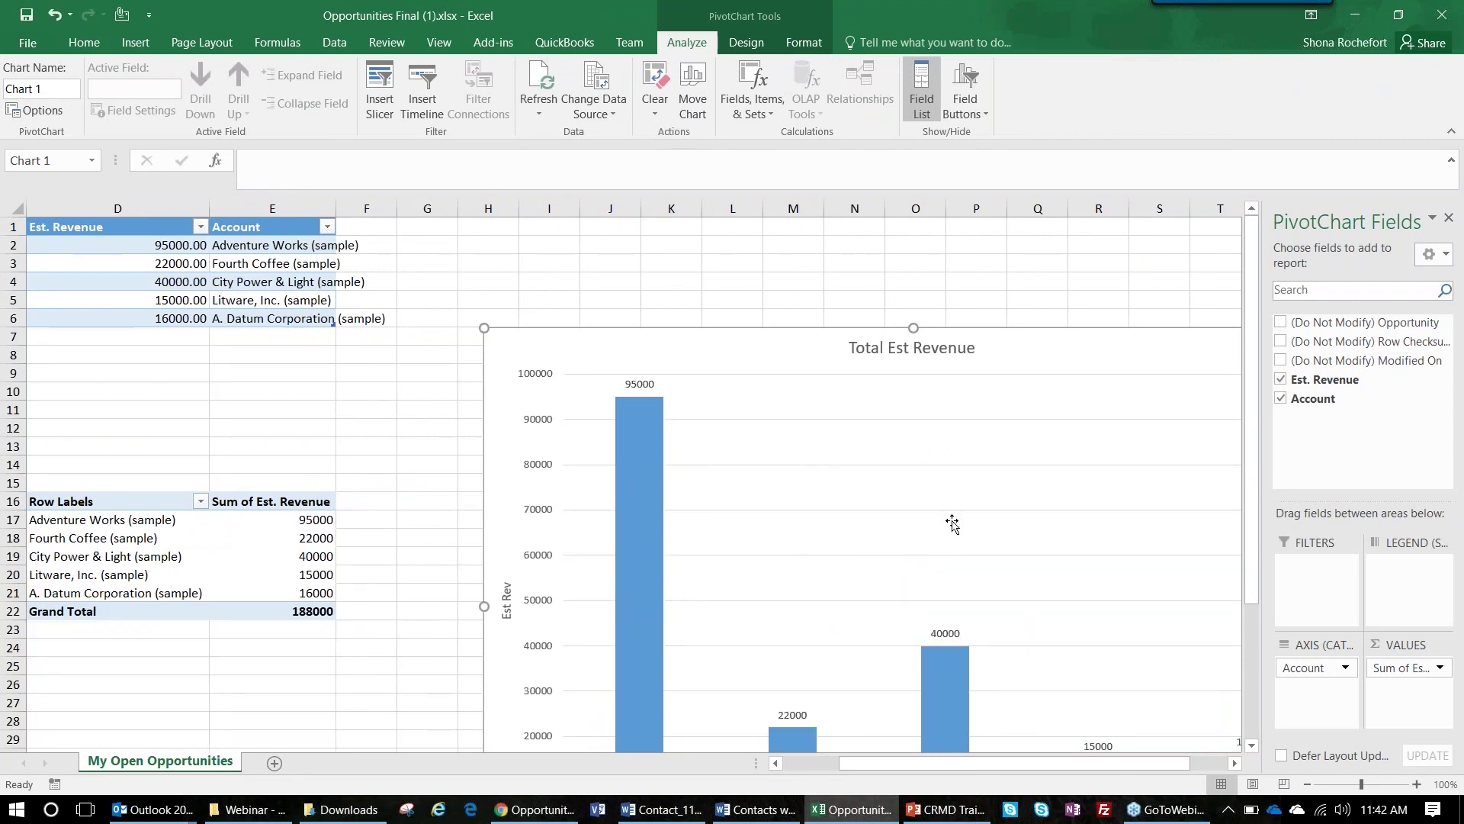
{"action": "scroll", "coordinate": [970, 525], "scroll_direction": "down", "scroll_amount": 2}
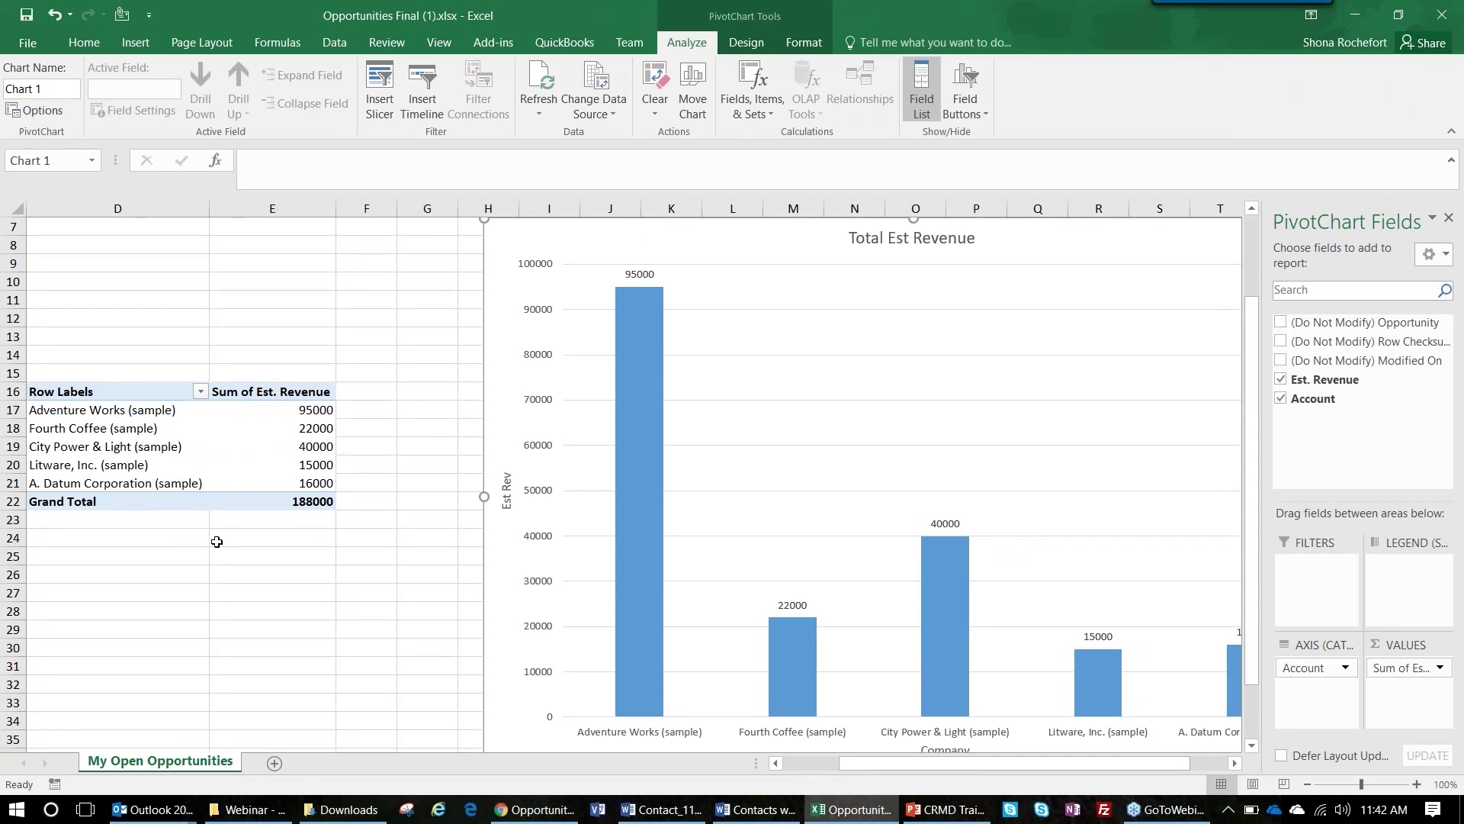
{"action": "scroll", "coordinate": [352, 567], "scroll_direction": "up", "scroll_amount": 2}
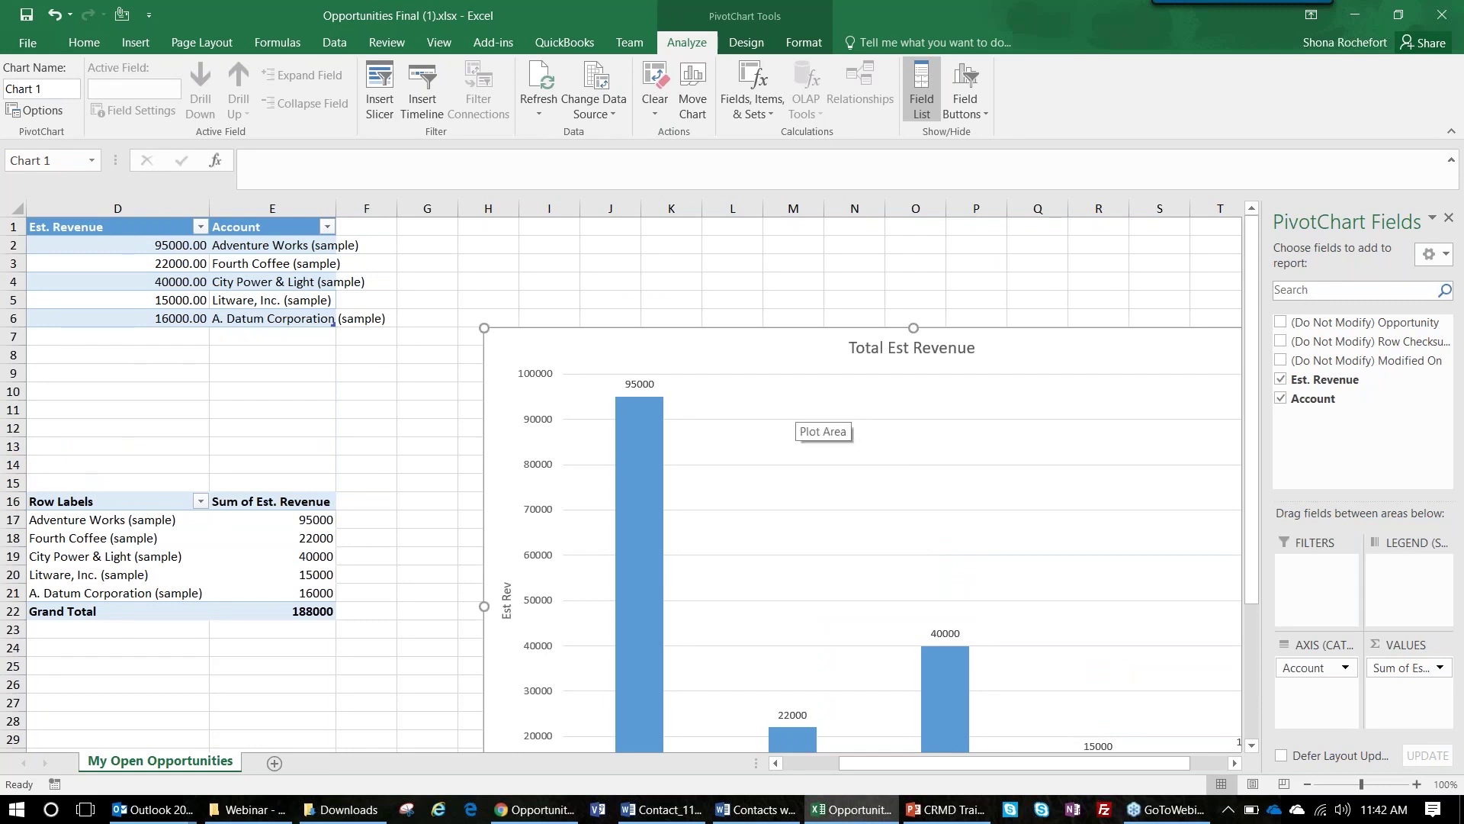
{"action": "scroll", "coordinate": [790, 412], "scroll_direction": "down", "scroll_amount": 4}
{"action": "scroll", "coordinate": [790, 412], "scroll_direction": "up", "scroll_amount": 4}
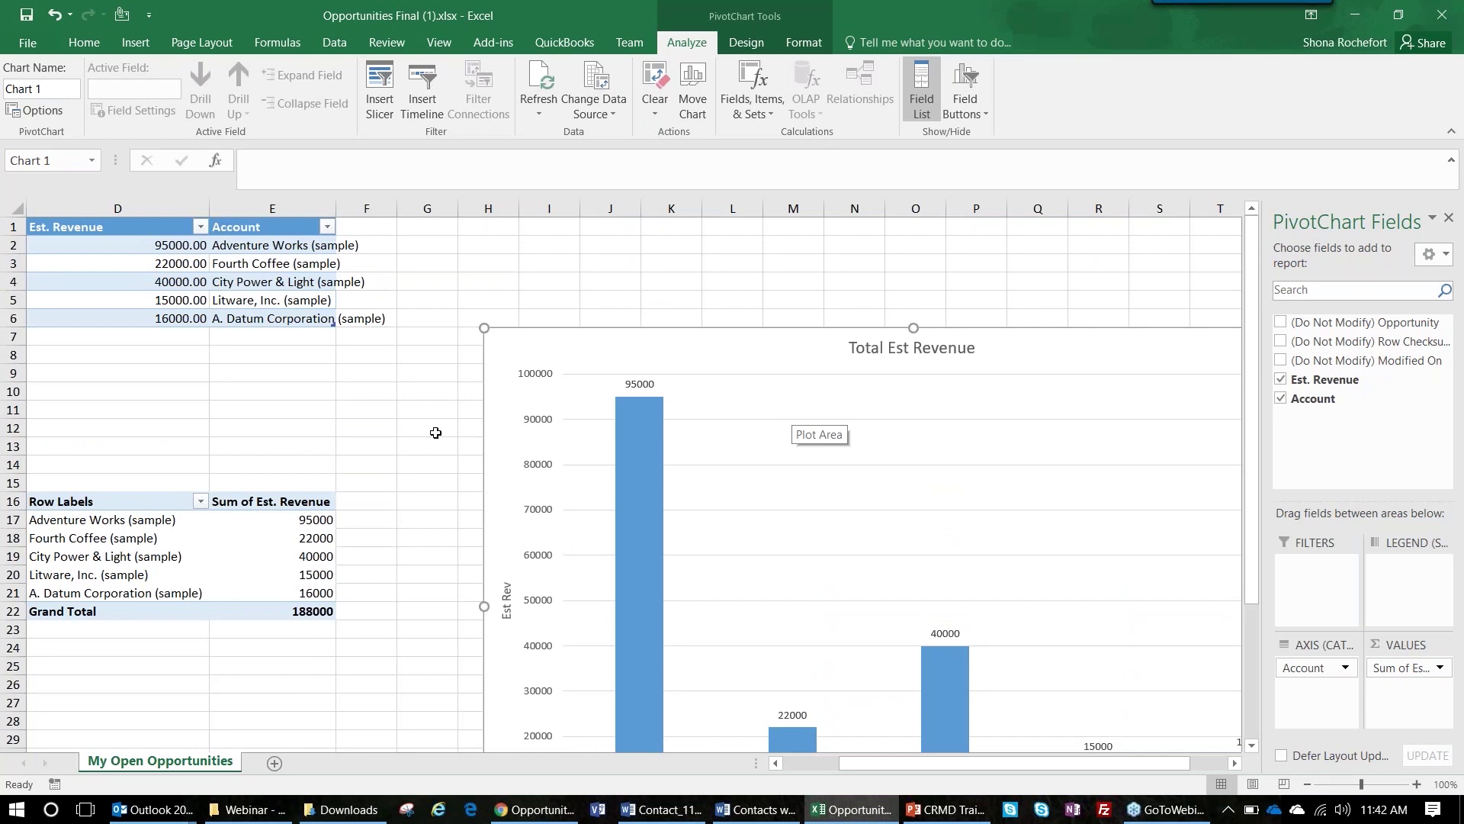
Switch back to the Closed Opportunities list in Dynamics 365 and look over its available system views and Excel templates.
{"action": "left_click", "coordinate": [538, 809]}
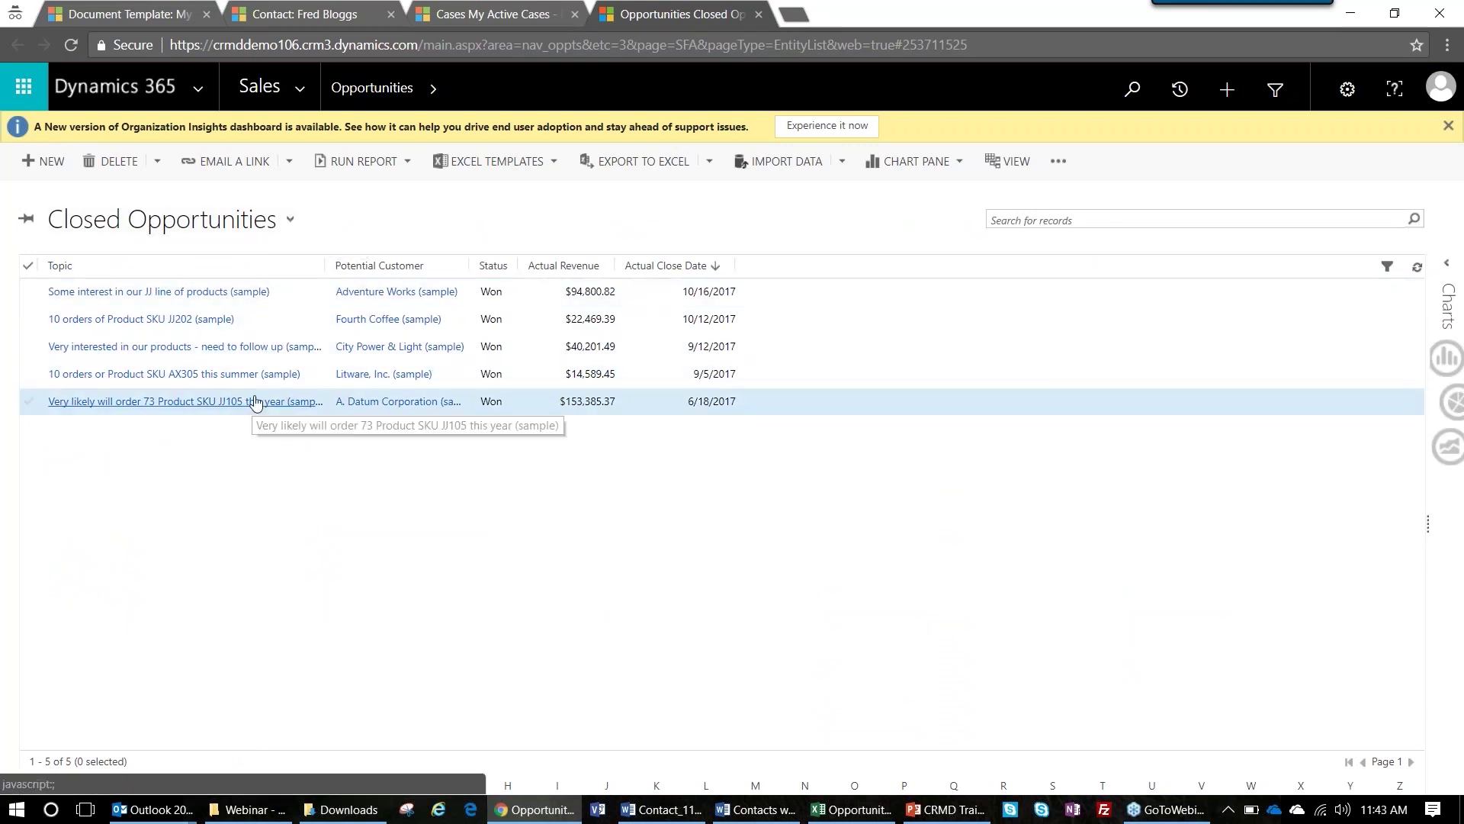
{"action": "left_click", "coordinate": [289, 220]}
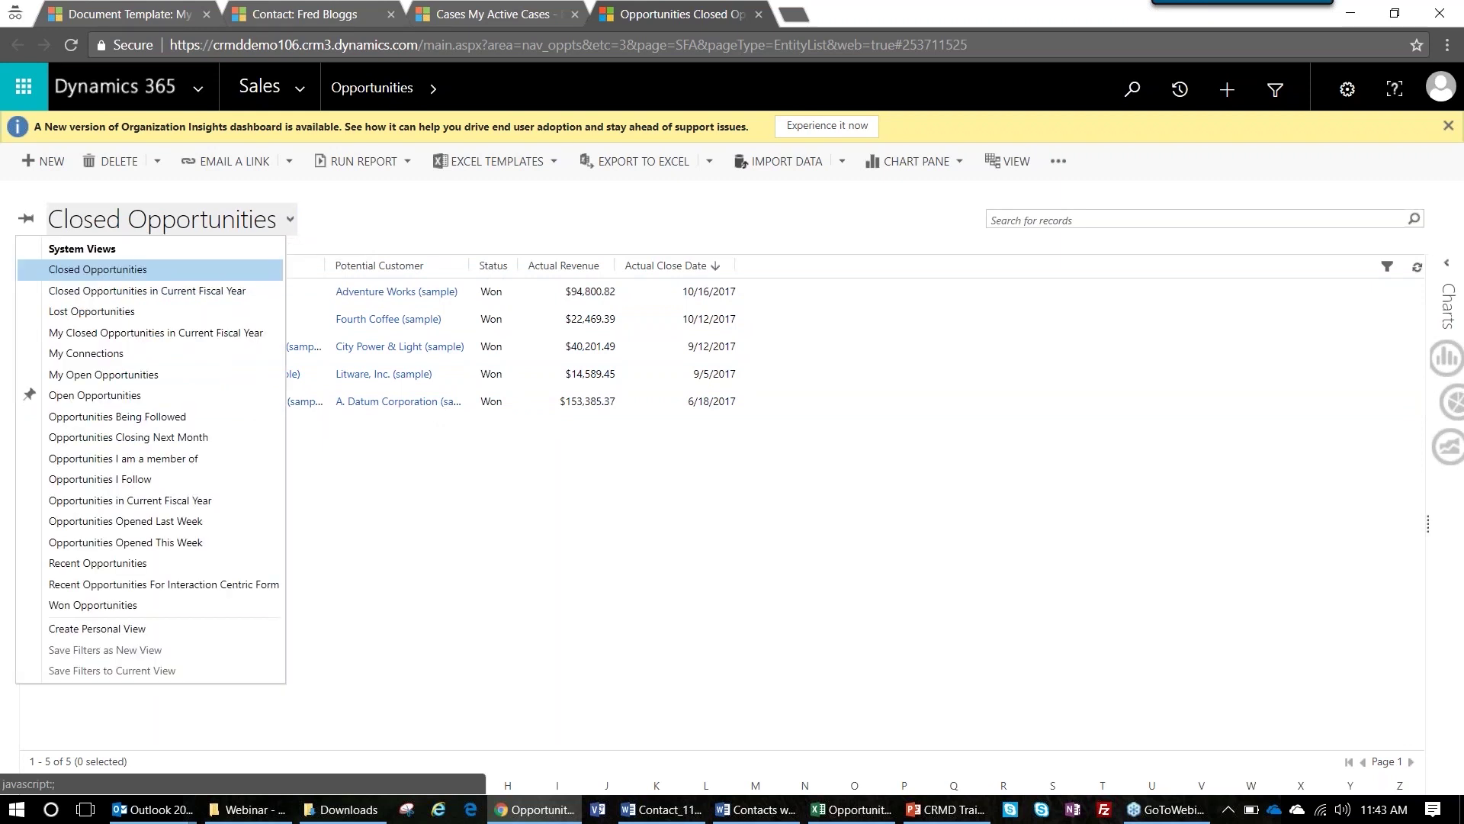
{"action": "left_click", "coordinate": [290, 220]}
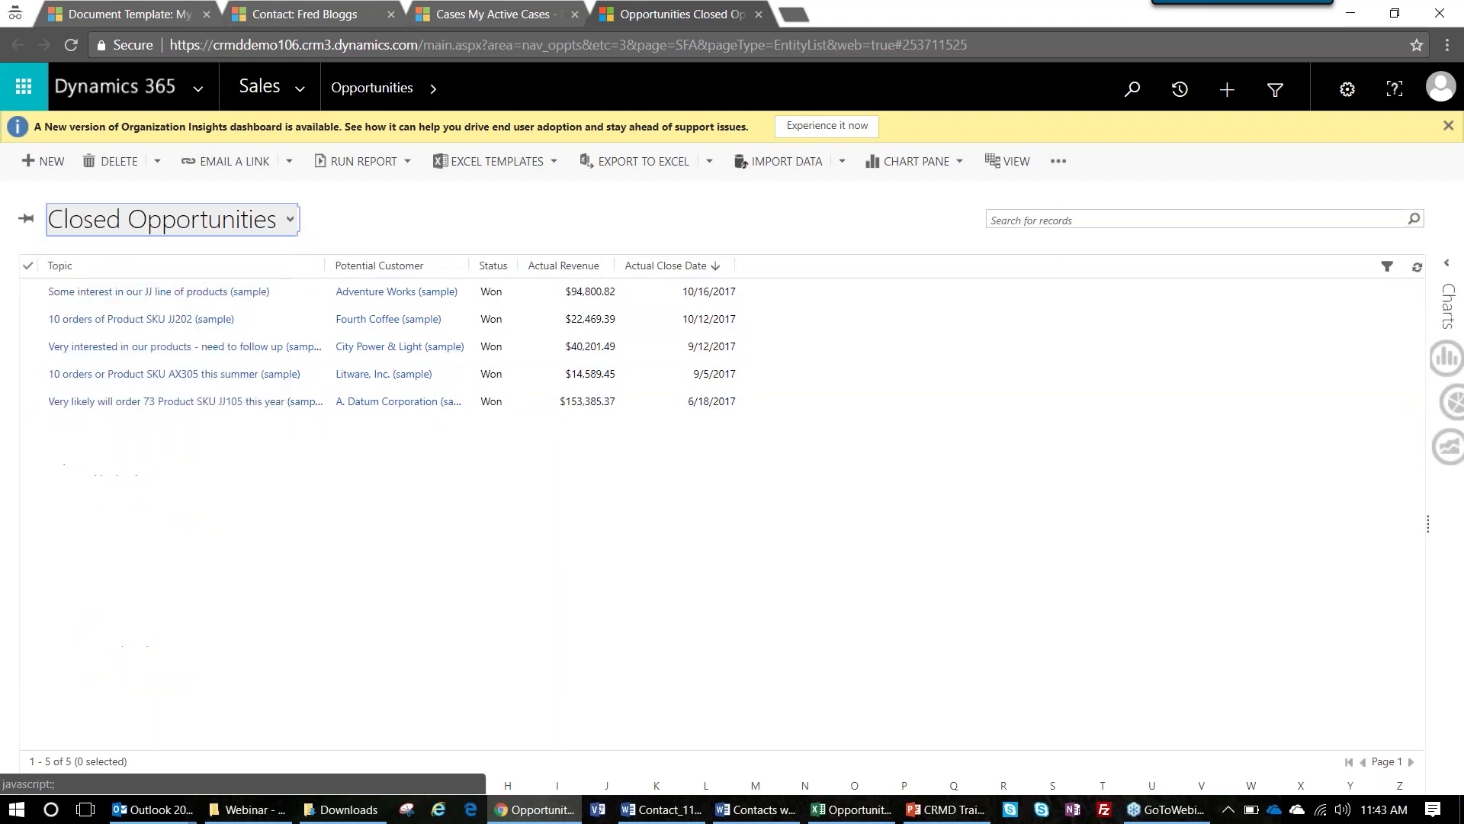
{"action": "left_click", "coordinate": [289, 220]}
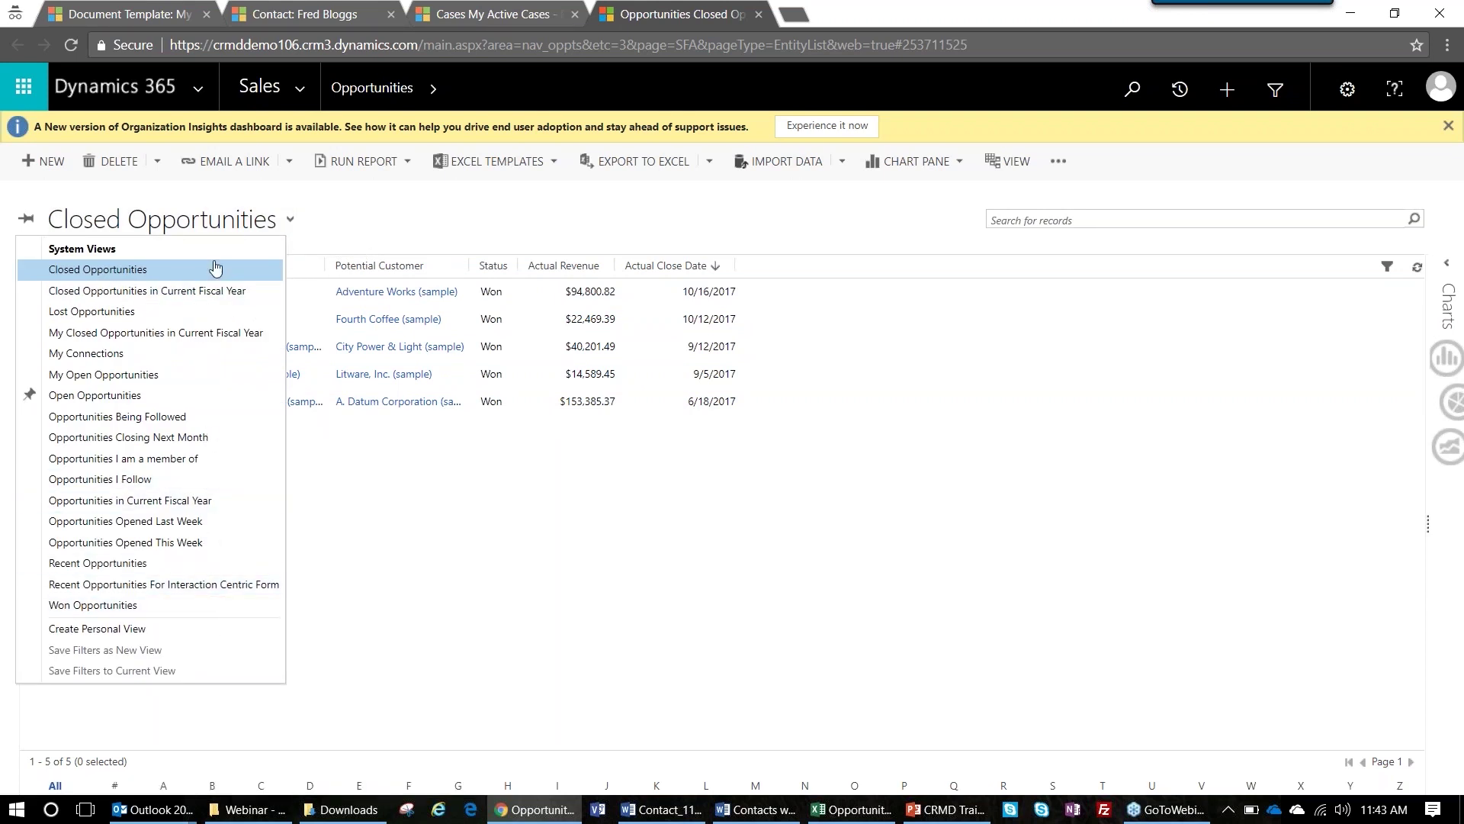
{"action": "left_click", "coordinate": [356, 547]}
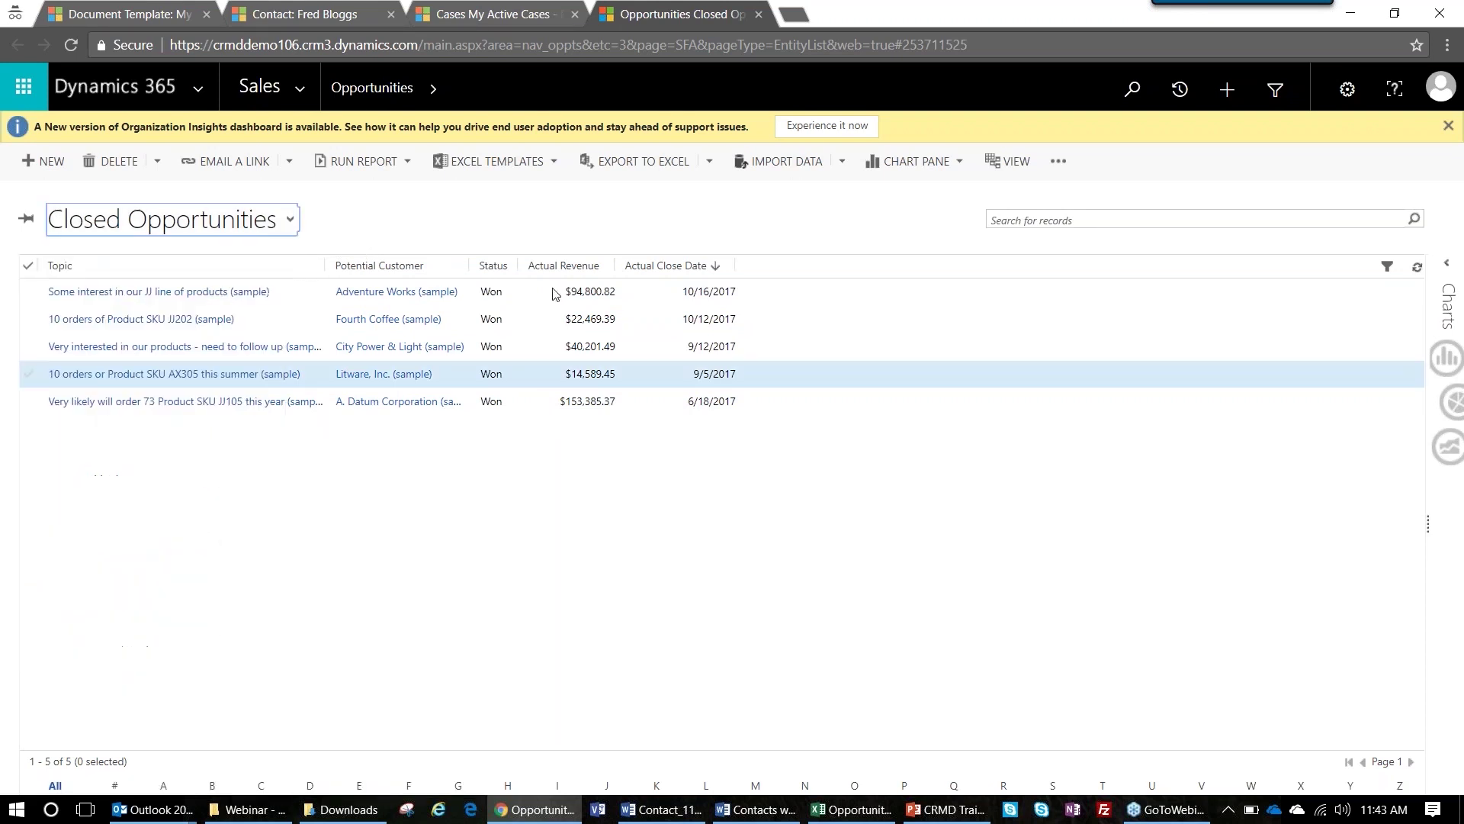
{"action": "left_click", "coordinate": [551, 168]}
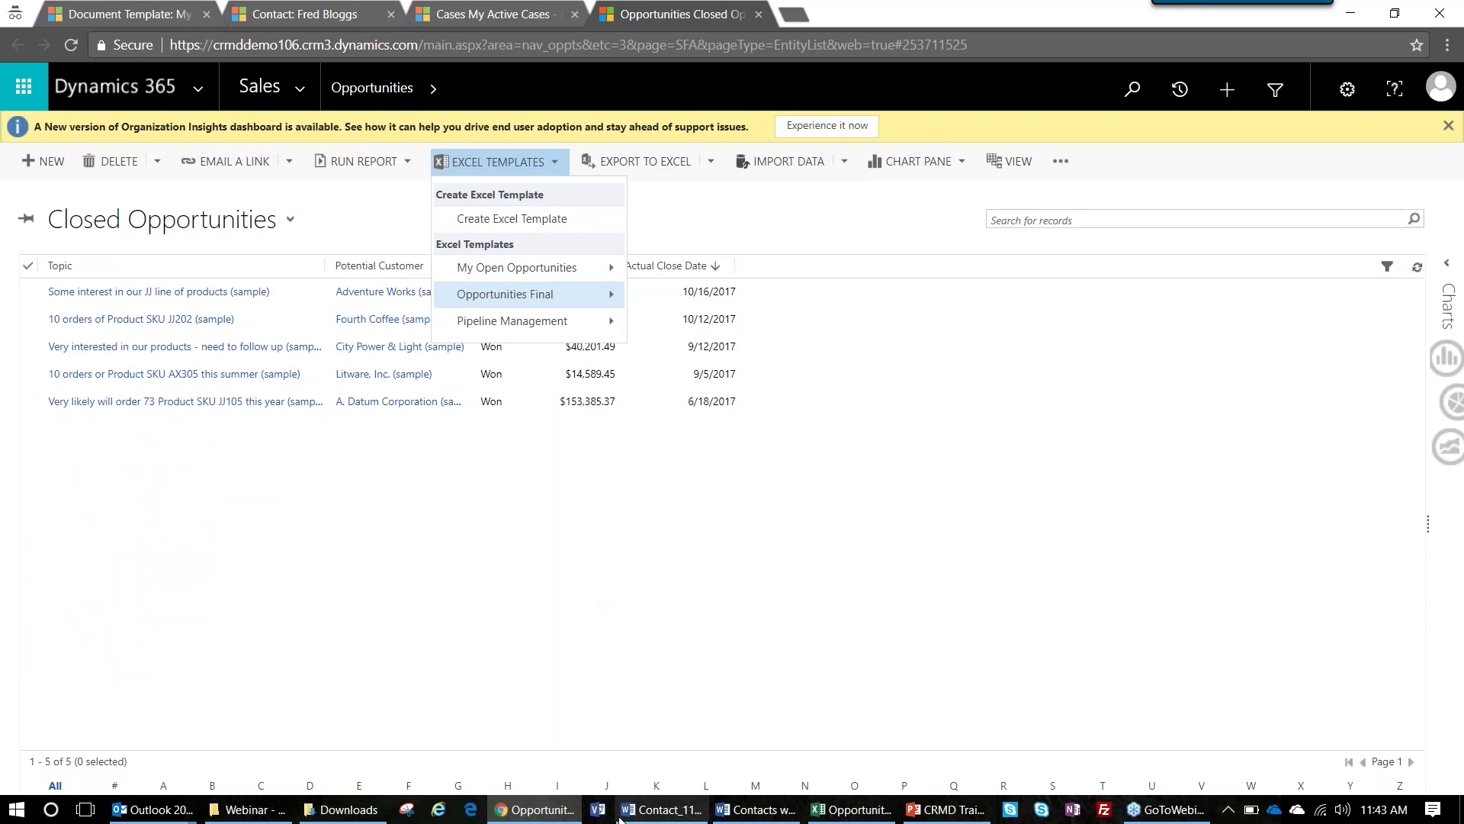
Switch to Opportunities Final (1).xlsx in Excel and examine the Total Est Revenue chart's columns and account labels.
{"action": "left_click", "coordinate": [836, 810]}
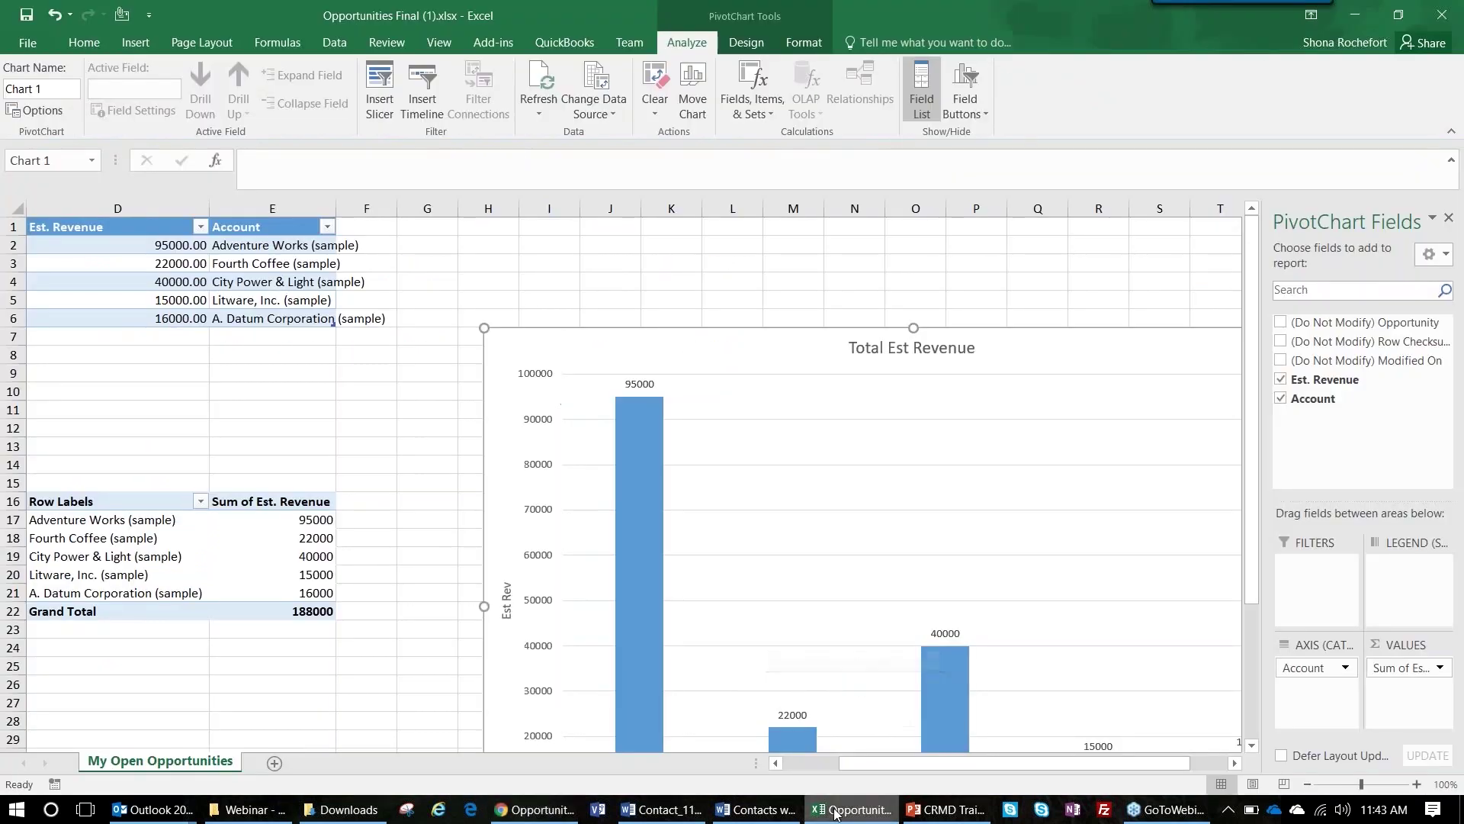
{"action": "scroll", "coordinate": [785, 492], "scroll_direction": "down", "scroll_amount": 2}
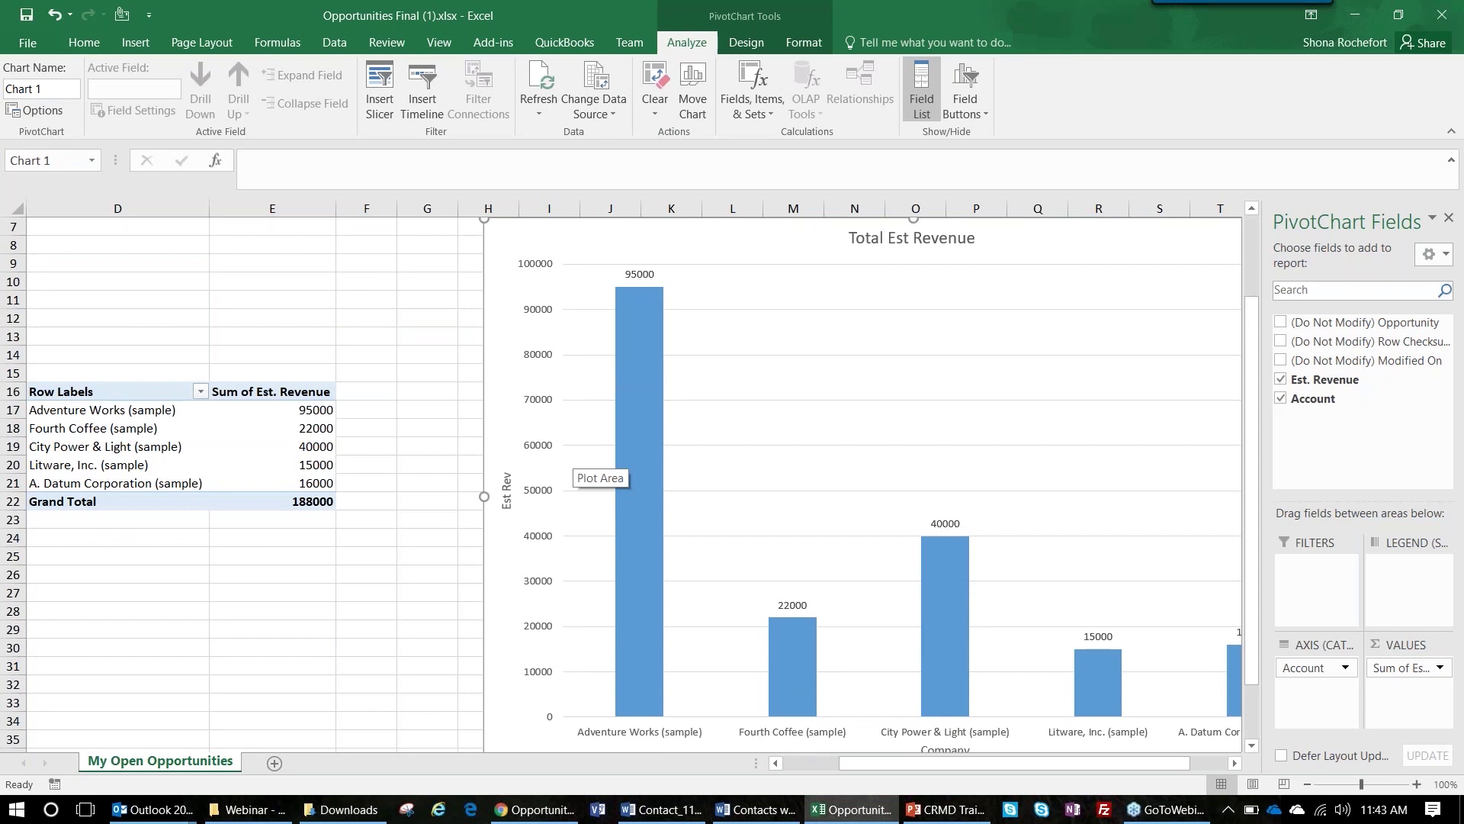
{"action": "mouse_move", "coordinate": [638, 478]}
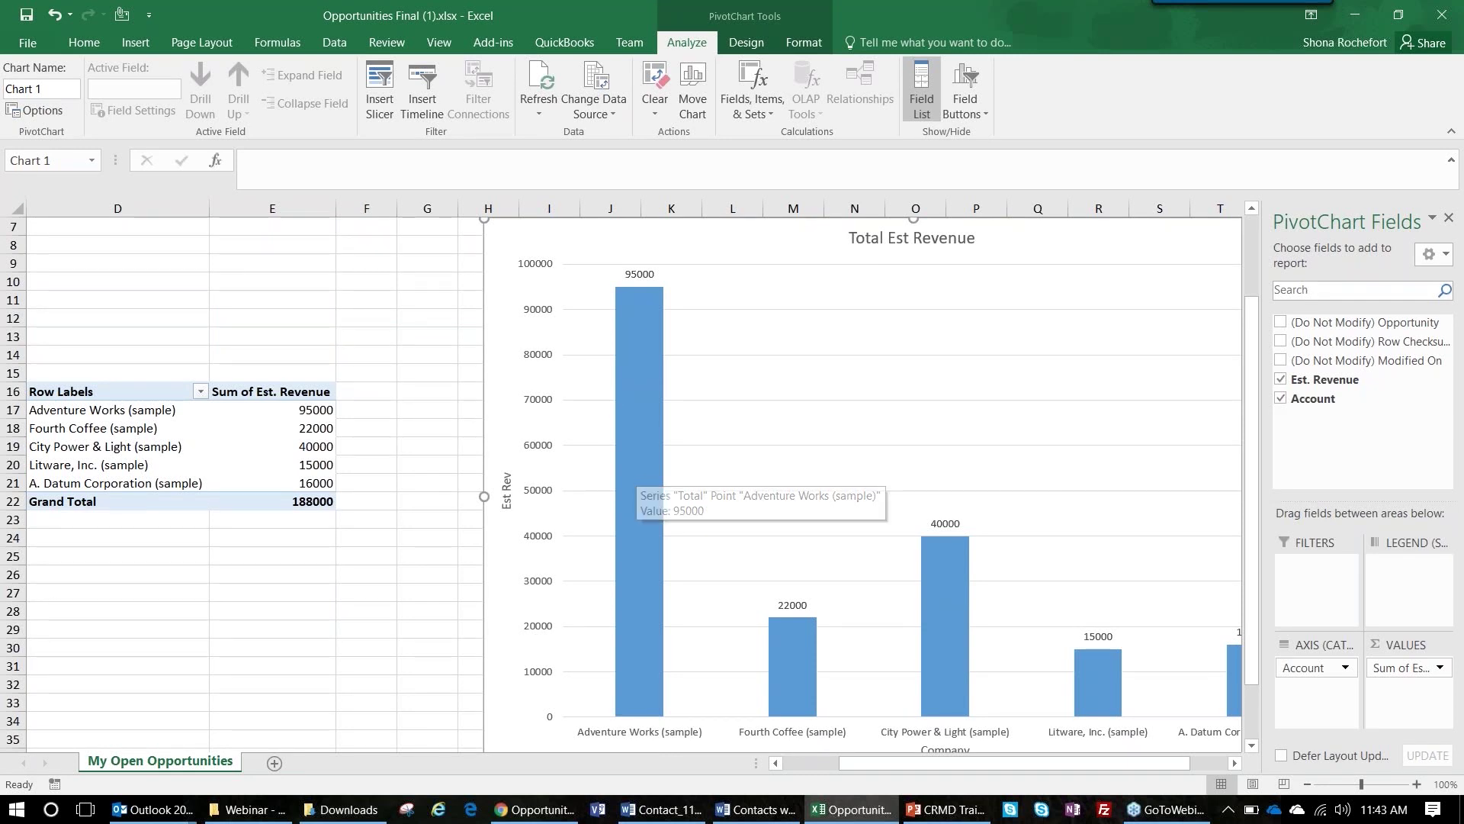
Minimize the Excel workbook and bring up the My Open Opportunities document template record in Dynamics 365.
{"action": "left_click", "coordinate": [1355, 17]}
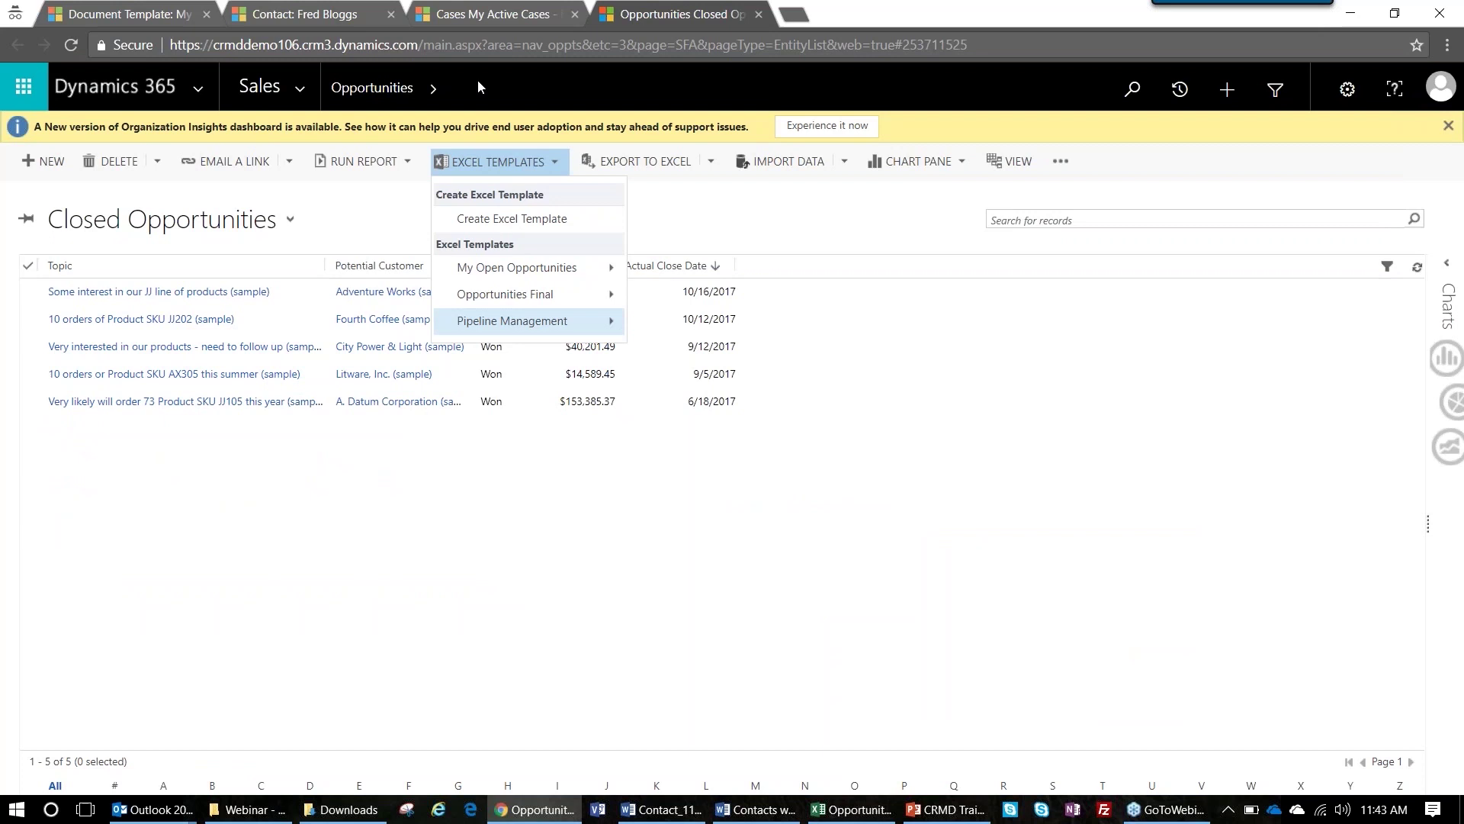
{"action": "left_click", "coordinate": [177, 17]}
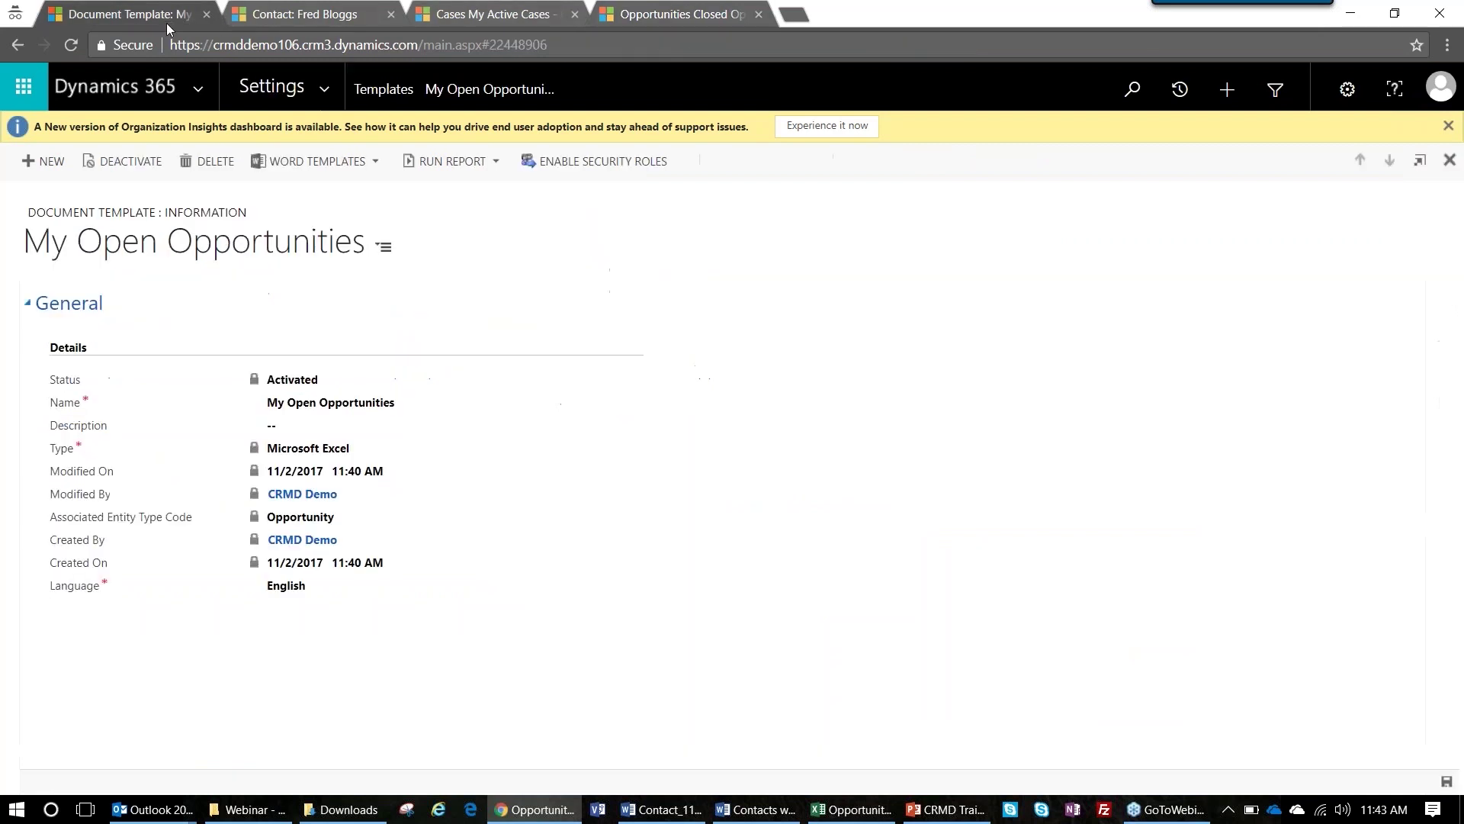